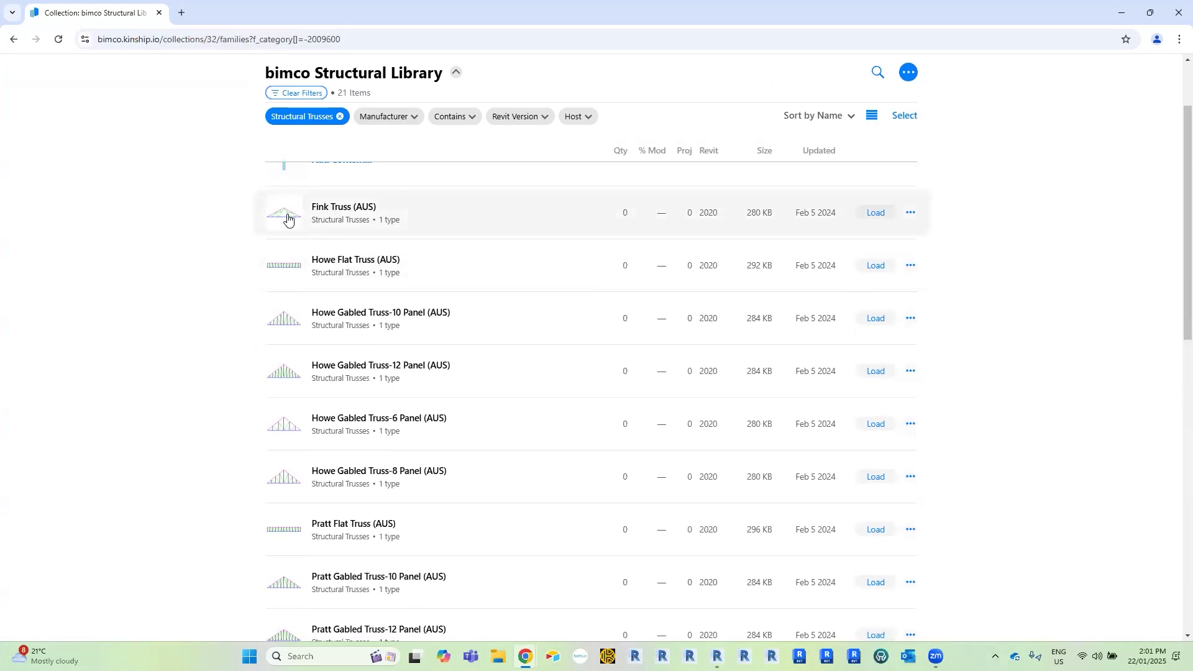
# View the details of the Howe Flat Truss (AUS) family in the structural library and switch to Revit.
pyautogui.click(321, 264)
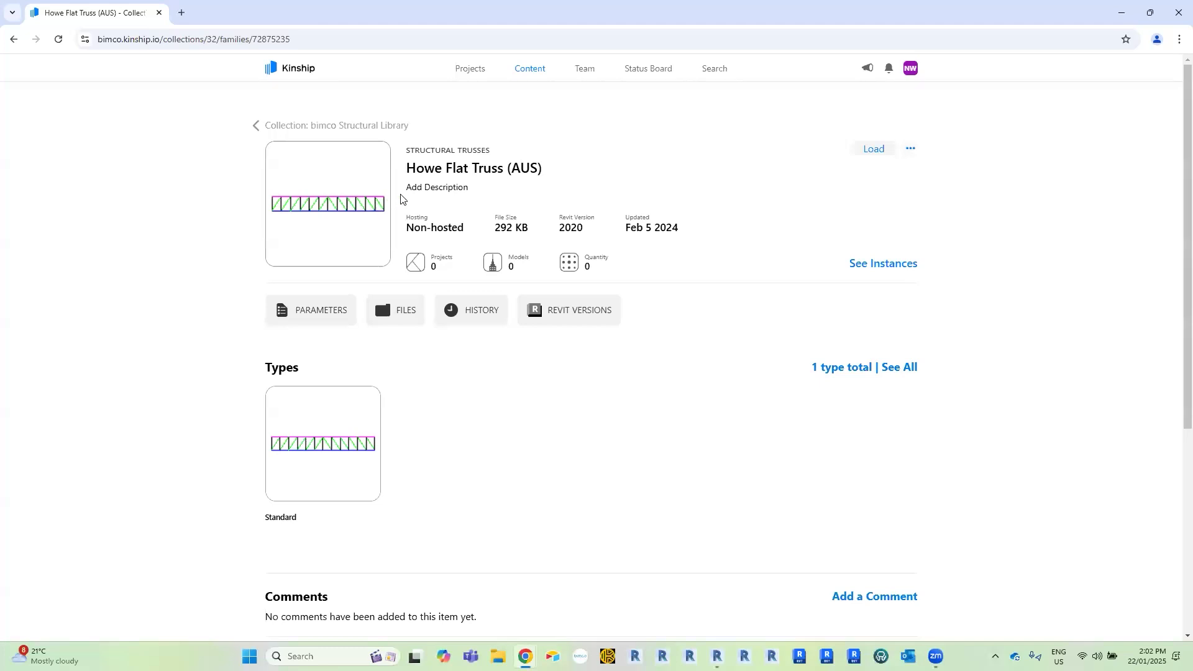
pyautogui.click(1117, 17)
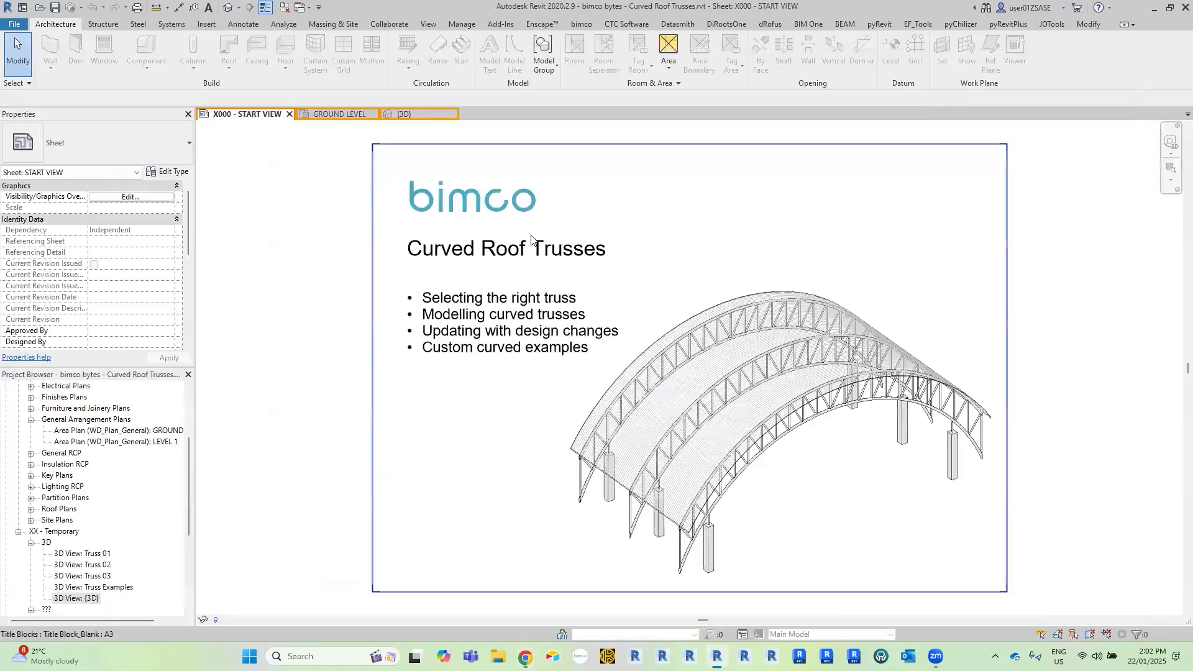
# Examine the column grid in the GROUND LEVEL plan and the curved roof above the columns in the 3D view.
pyautogui.click(329, 115)
pyautogui.scroll(2, 649, 279)
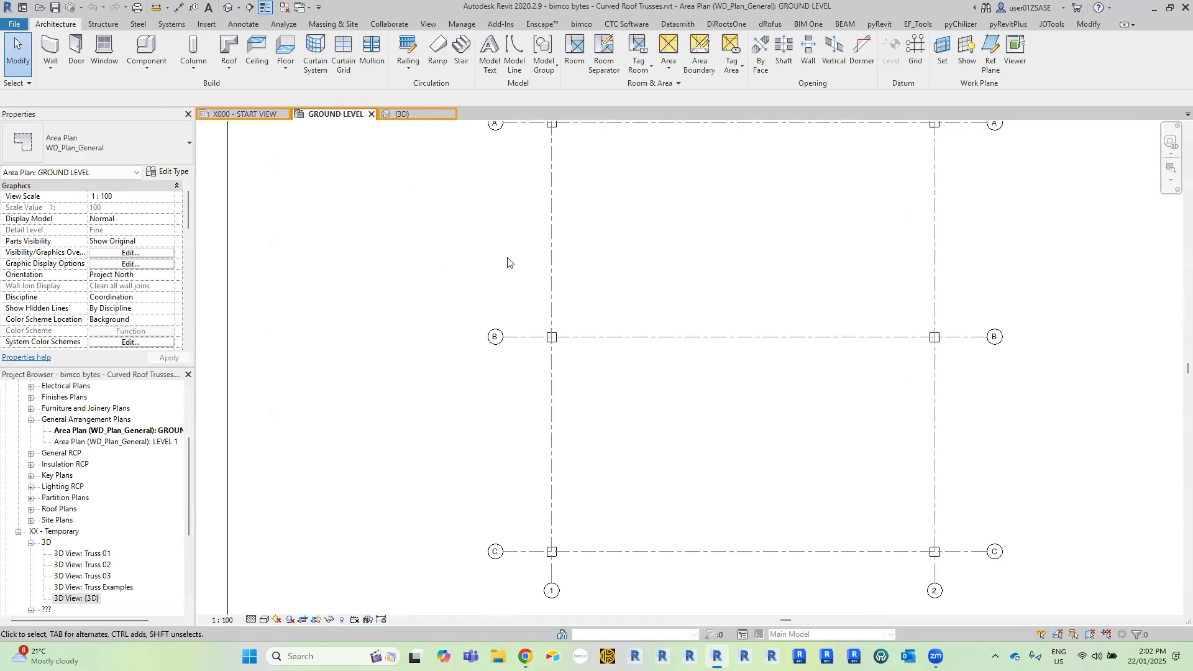
pyautogui.click(400, 113)
pyautogui.keyDown('shift'); pyautogui.moveTo(569, 347); pyautogui.dragTo(953, 339, button='middle'); pyautogui.keyUp('shift')
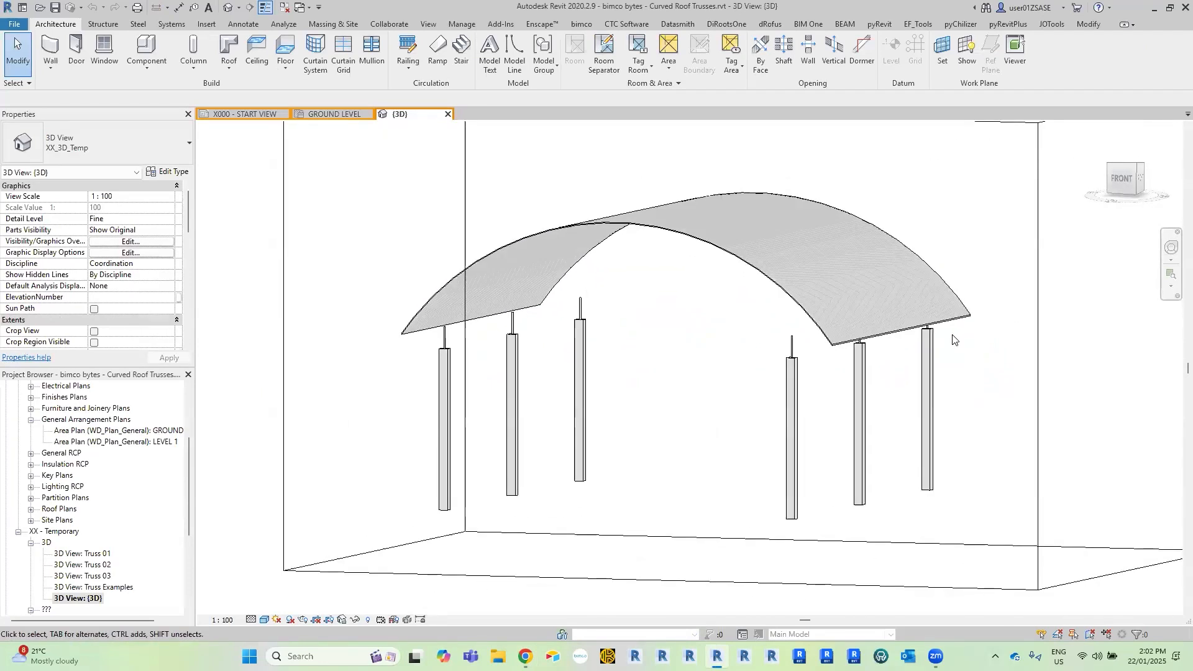
pyautogui.keyDown('shift'); pyautogui.moveTo(772, 348); pyautogui.dragTo(734, 321, button='middle'); pyautogui.keyUp('shift')
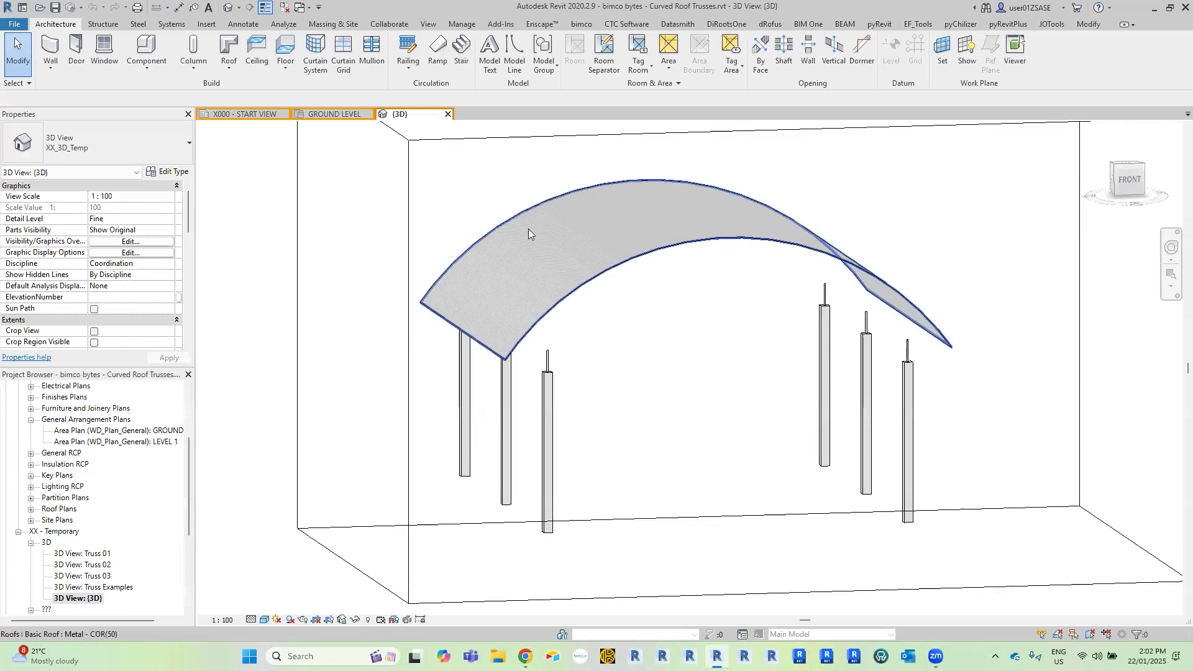
# Draw a section line in the GROUND LEVEL plan just below grid C, running past grids 1 and 2 at both ends.
pyautogui.click(340, 112)
pyautogui.moveTo(663, 343); pyautogui.dragTo(617, 293, button='middle')
pyautogui.scroll(2, 618, 293)
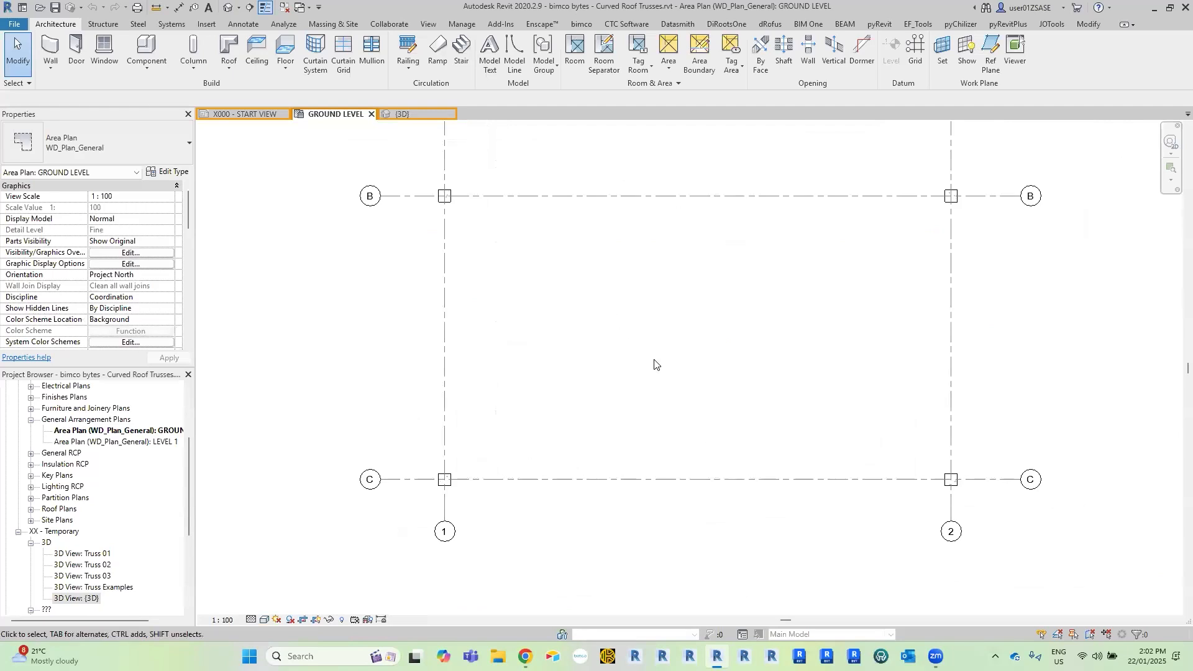
pyautogui.moveTo(569, 302); pyautogui.dragTo(512, 229, button='middle')
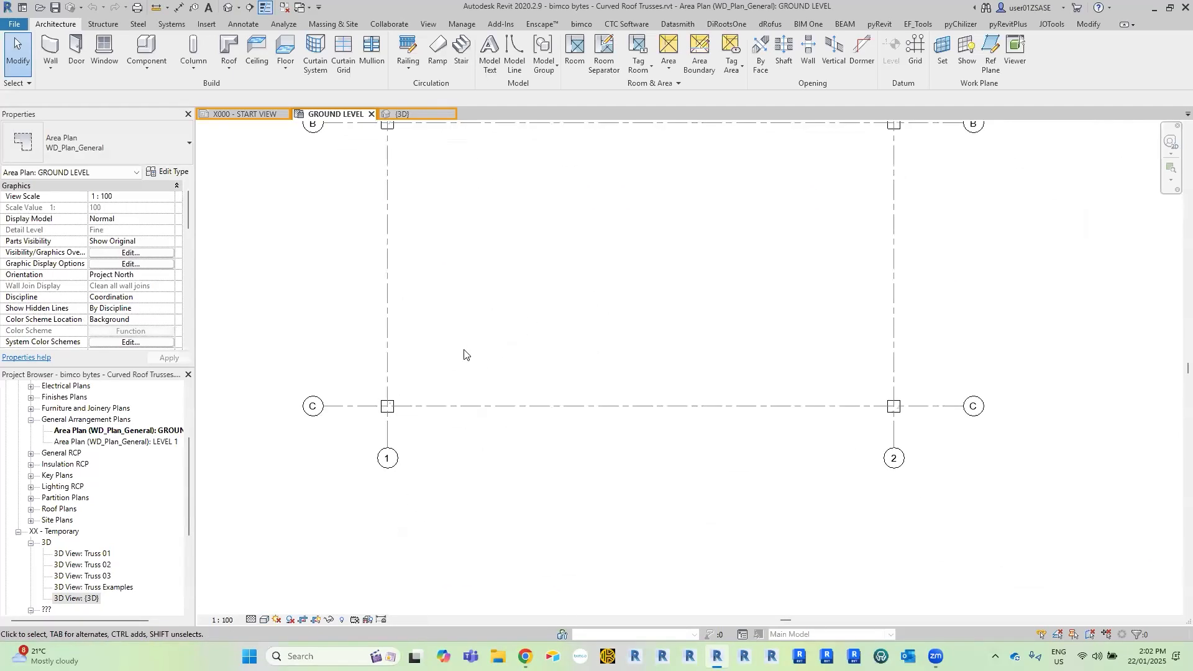
pyautogui.click(250, 9)
pyautogui.click(268, 429)
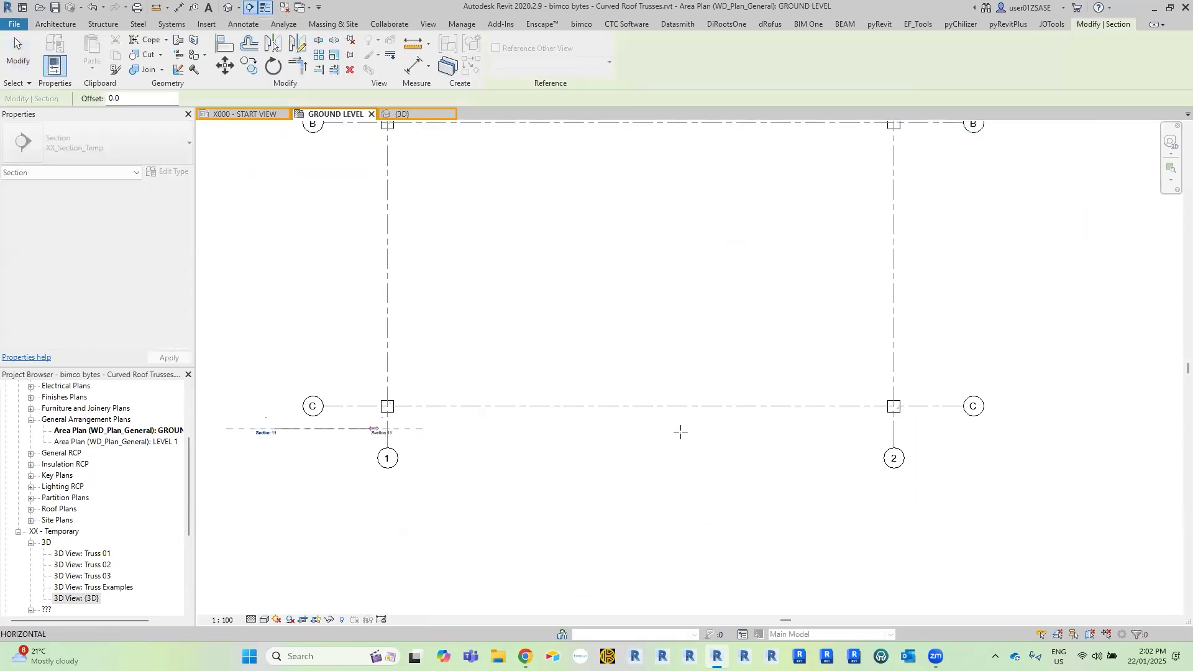
pyautogui.click(938, 428)
# Shorten the new section's view depth so its far boundary lies just beyond grid C.
pyautogui.moveTo(594, 360); pyautogui.dragTo(612, 457, button='middle')
pyautogui.scroll(-4, 612, 456)
pyautogui.moveTo(614, 262)
pyautogui.mouseDown()
pyautogui.moveTo(620, 396)
pyautogui.moveTo(614, 271)
pyautogui.mouseUp()
pyautogui.moveTo(624, 444); pyautogui.dragTo(614, 279, button='middle')
pyautogui.scroll(3, 612, 336)
pyautogui.moveTo(614, 270); pyautogui.dragTo(607, 465)
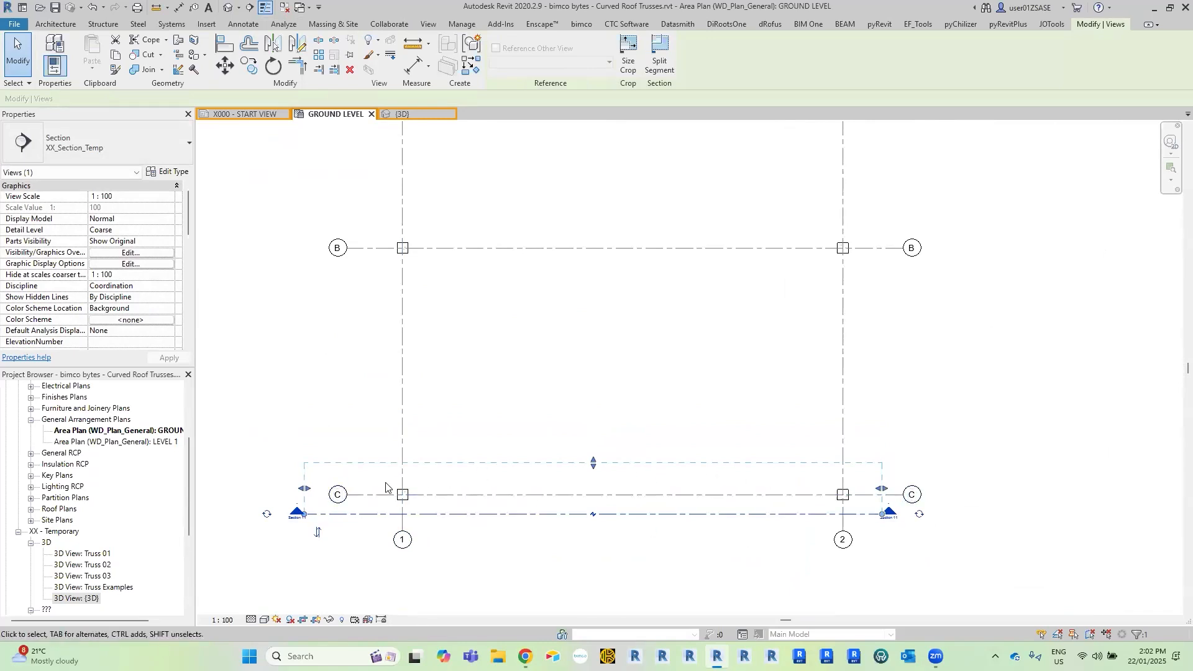
pyautogui.press('Escape')
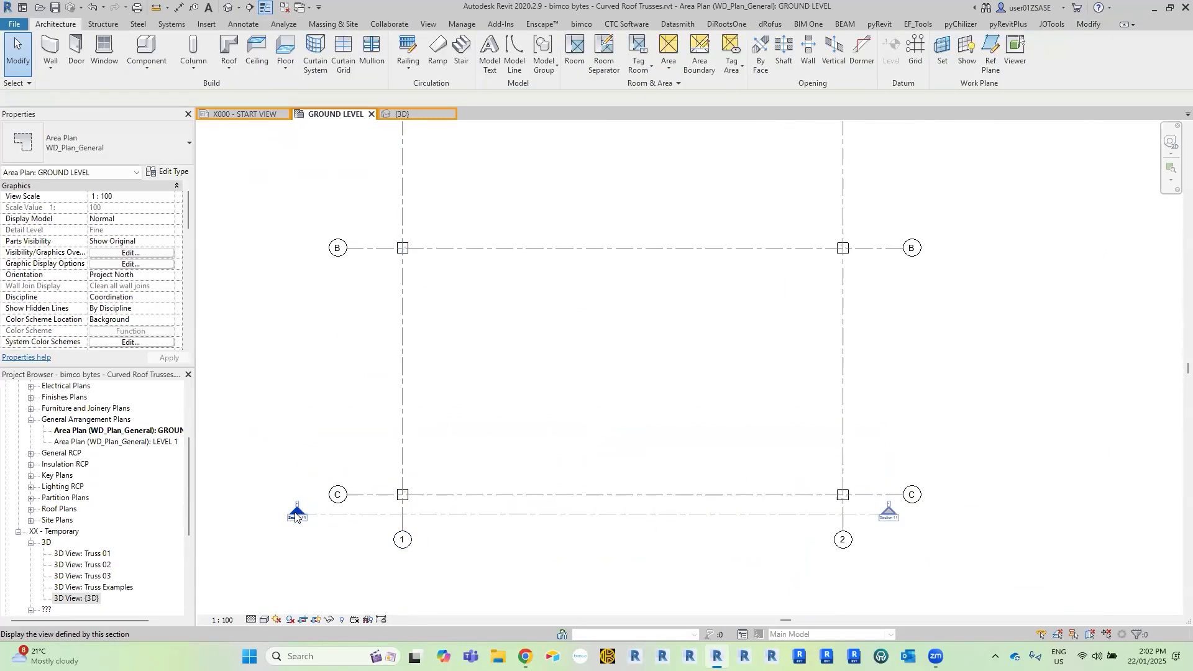
# Open the new section view and widen its crop region on both sides to clear the ends of the curved roof.
pyautogui.doubleClick(295, 517)
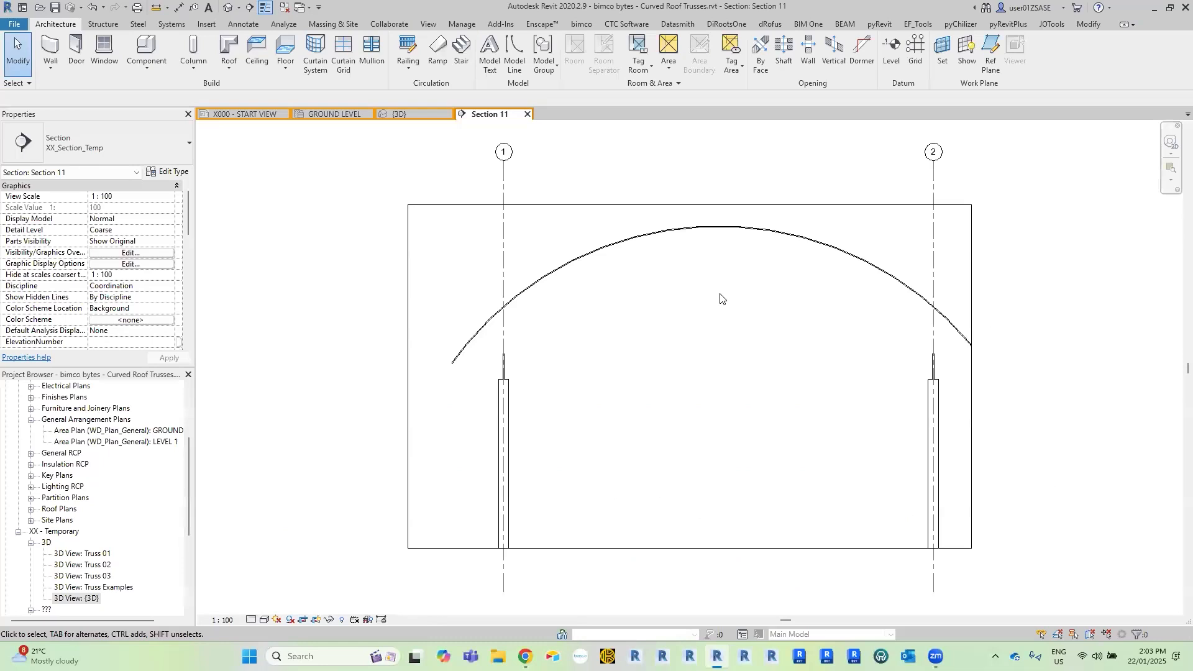
pyautogui.scroll(2, 589, 267)
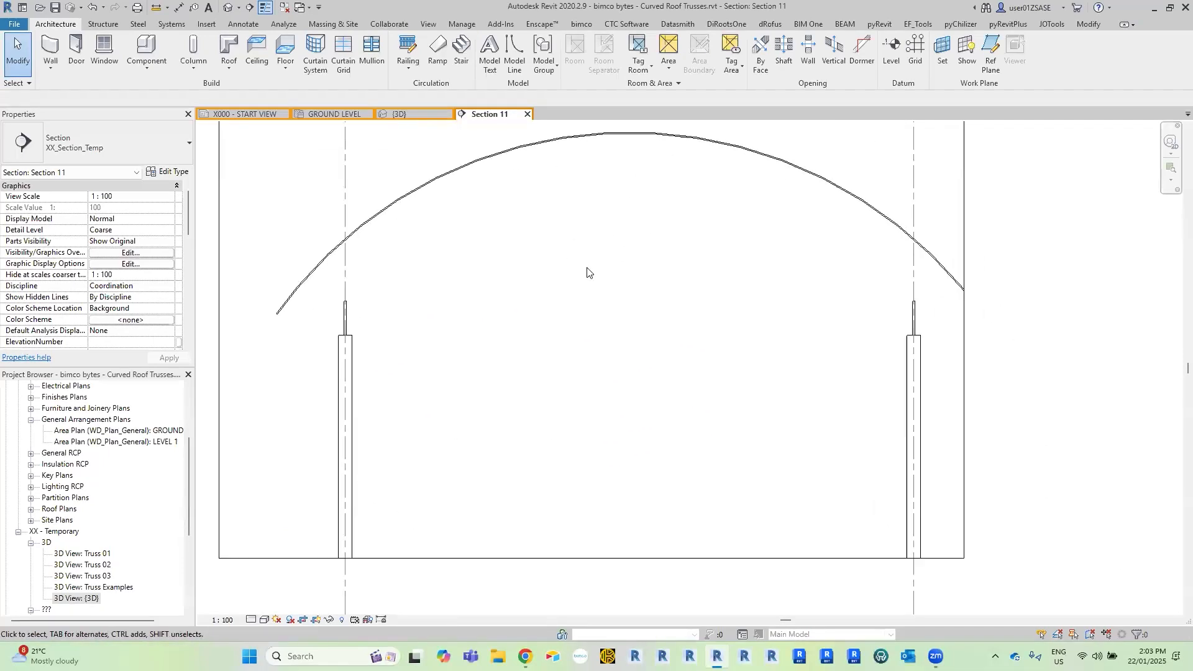
pyautogui.moveTo(550, 228); pyautogui.dragTo(576, 249, button='middle')
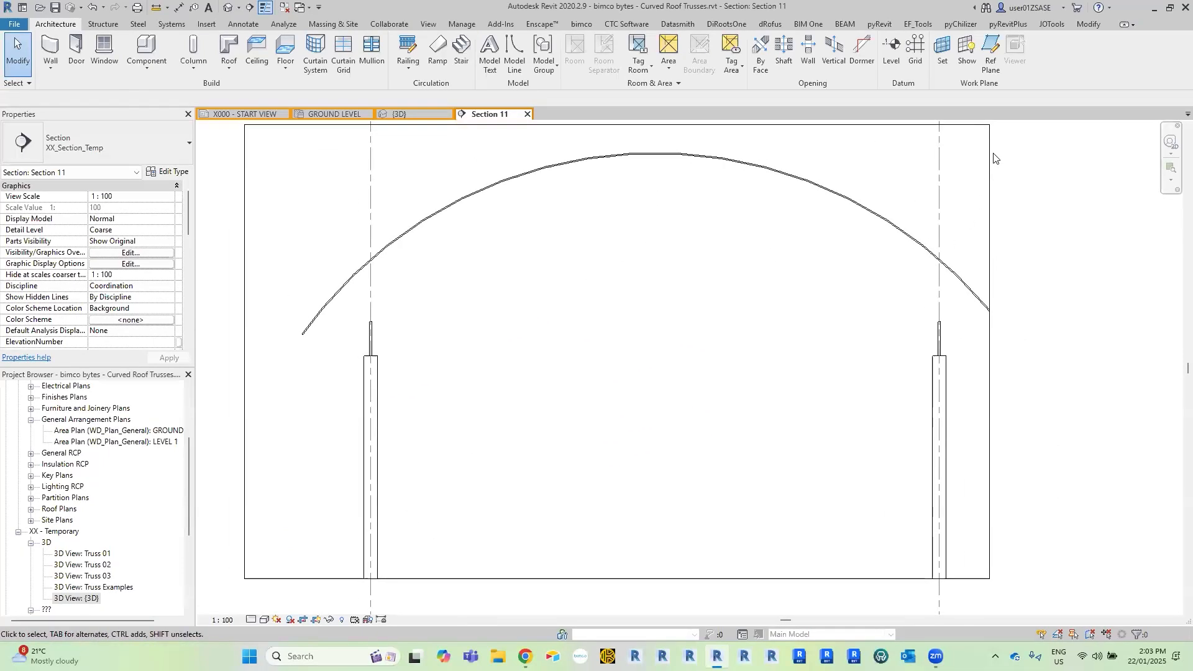
pyautogui.click(994, 329)
pyautogui.moveTo(989, 353); pyautogui.dragTo(1035, 350)
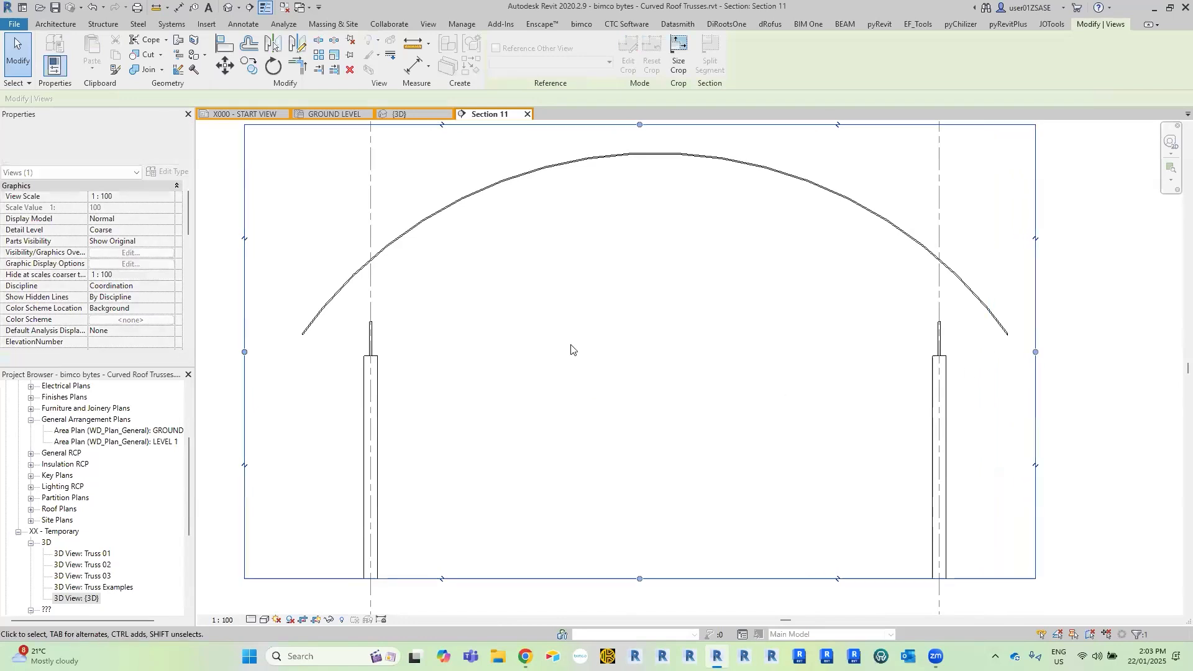
pyautogui.moveTo(402, 262); pyautogui.dragTo(528, 283, button='middle')
pyautogui.moveTo(371, 374); pyautogui.dragTo(359, 374)
pyautogui.moveTo(1150, 394); pyautogui.dragTo(1071, 390, button='middle')
pyautogui.moveTo(1083, 375); pyautogui.dragTo(1100, 373)
pyautogui.click(656, 316)
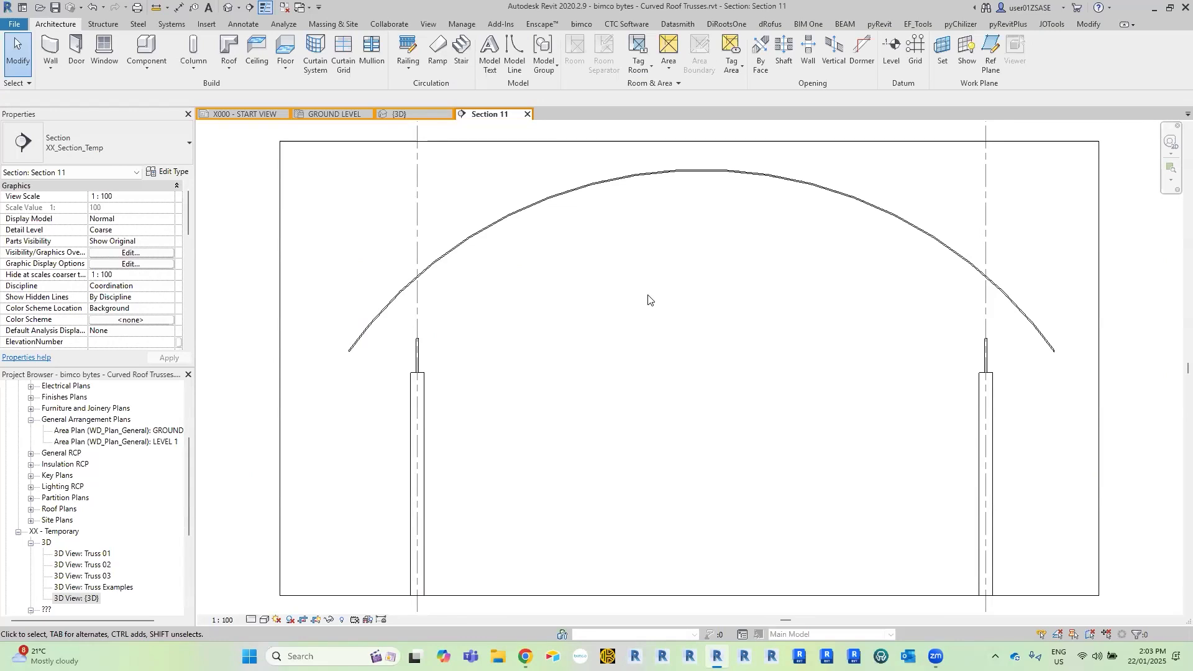
# Draw a horizontal reference plane from the lower left endpoint of the curved roof across to its right end.
pyautogui.scroll(2, 229, 424)
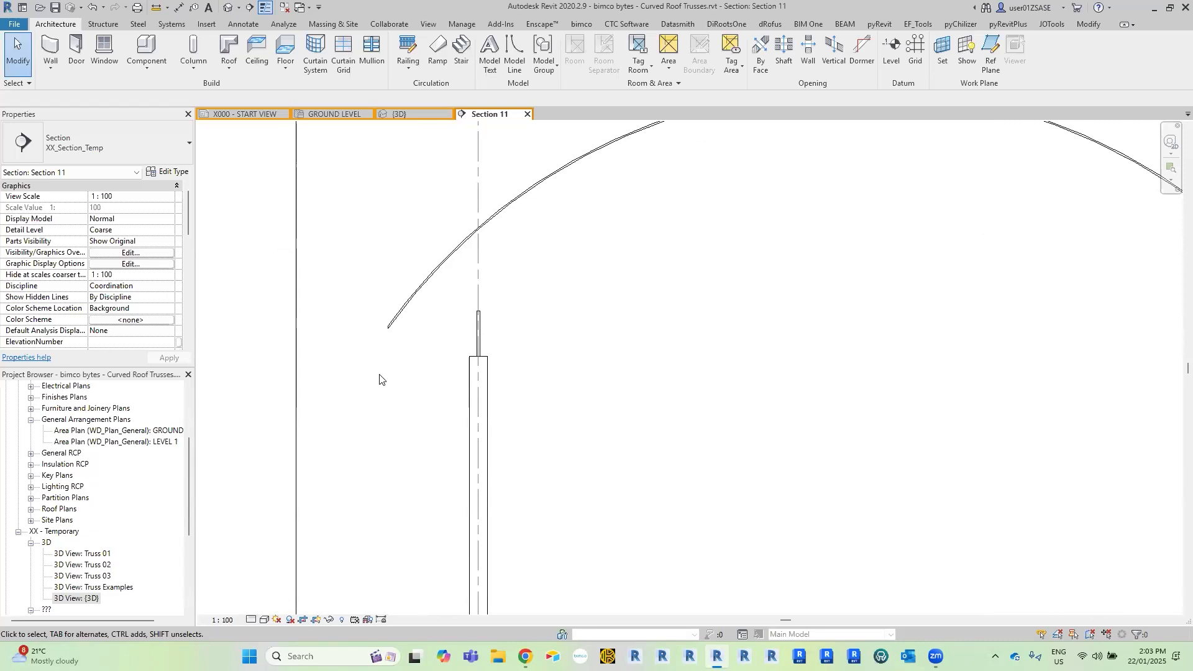
pyautogui.press('r')
pyautogui.press('p')
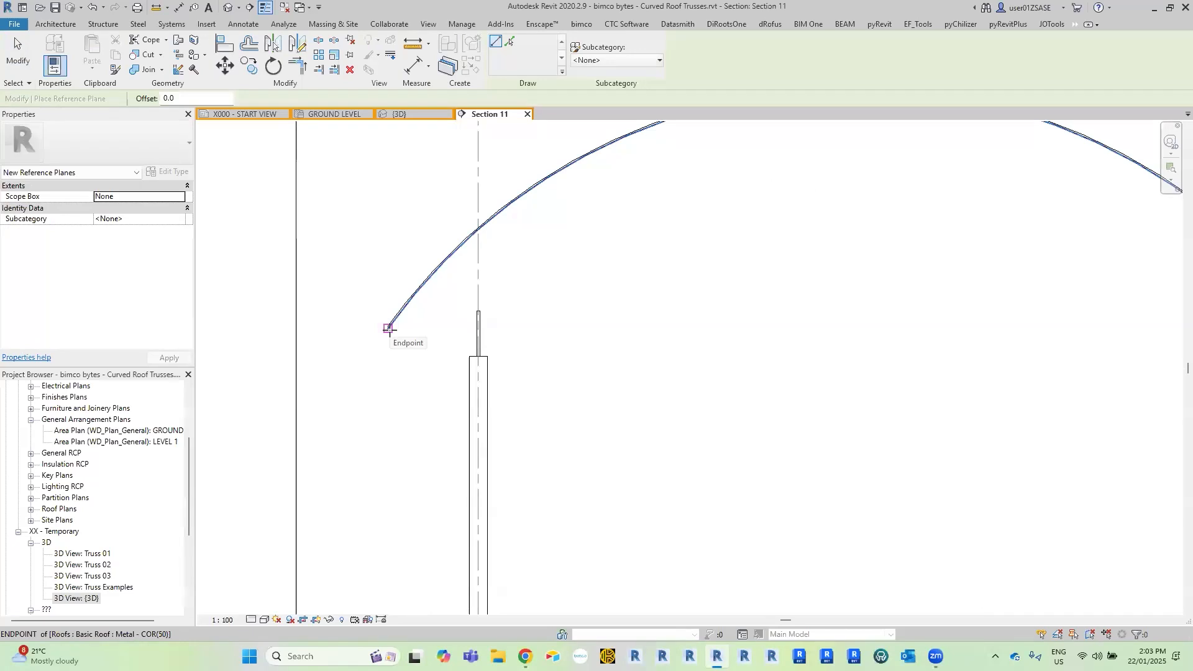
pyautogui.press('Escape')
pyautogui.click(997, 66)
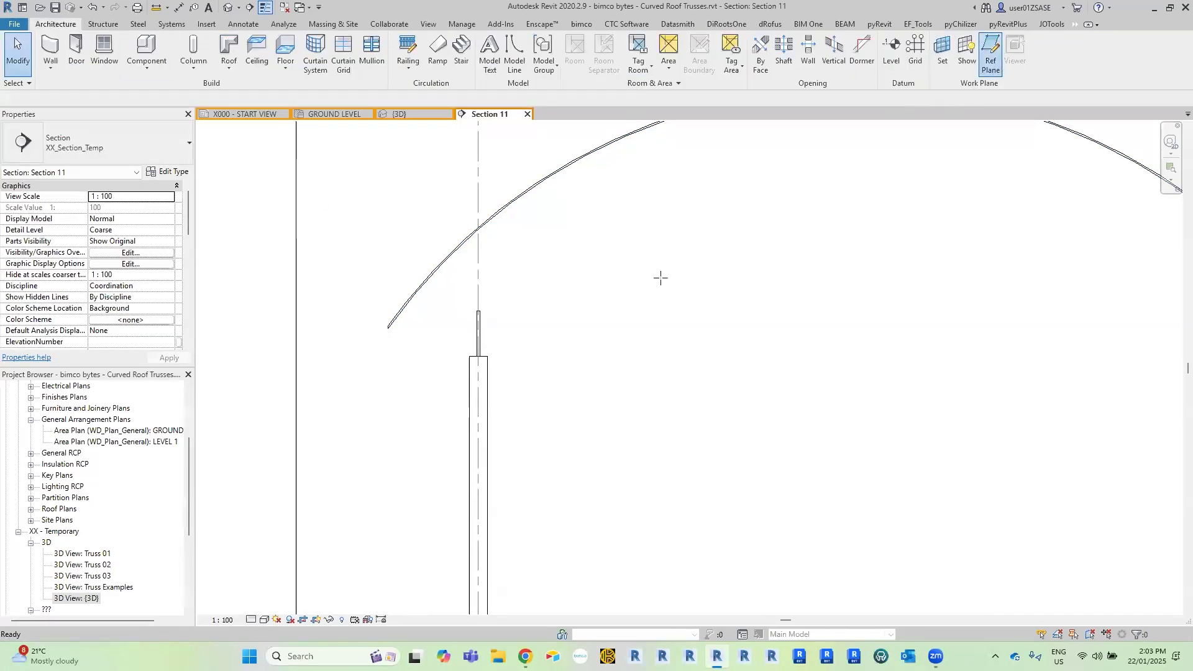
pyautogui.click(388, 327)
pyautogui.scroll(-2, 832, 331)
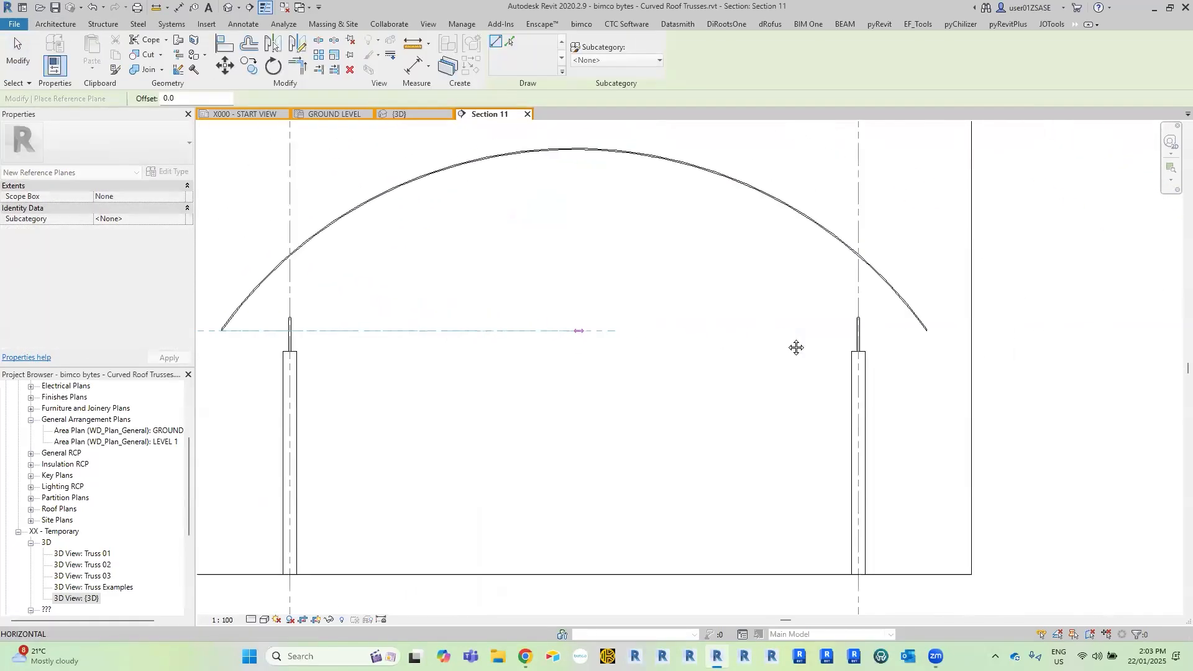
pyautogui.click(890, 333)
pyautogui.moveTo(781, 348); pyautogui.dragTo(1072, 351, button='middle')
pyautogui.press('Escape')
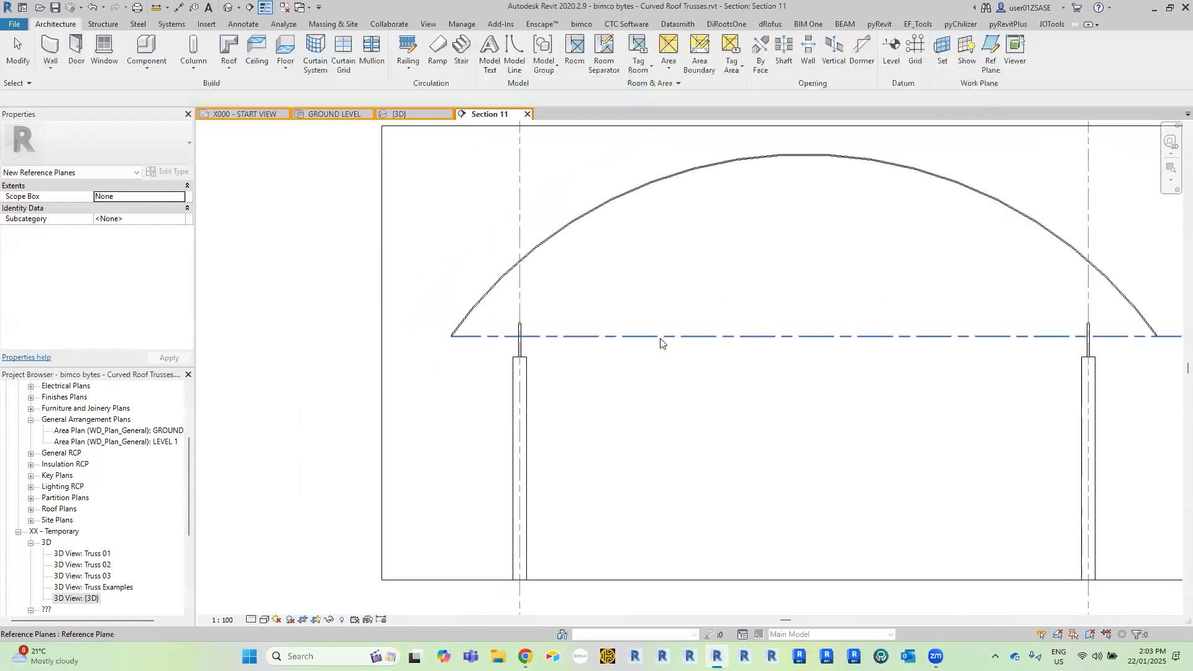
# Extend the reference plane's left end beyond the roof edge and name the plane Curved Truss.
pyautogui.click(660, 337)
pyautogui.moveTo(451, 336); pyautogui.dragTo(414, 336)
pyautogui.scroll(2, 475, 354)
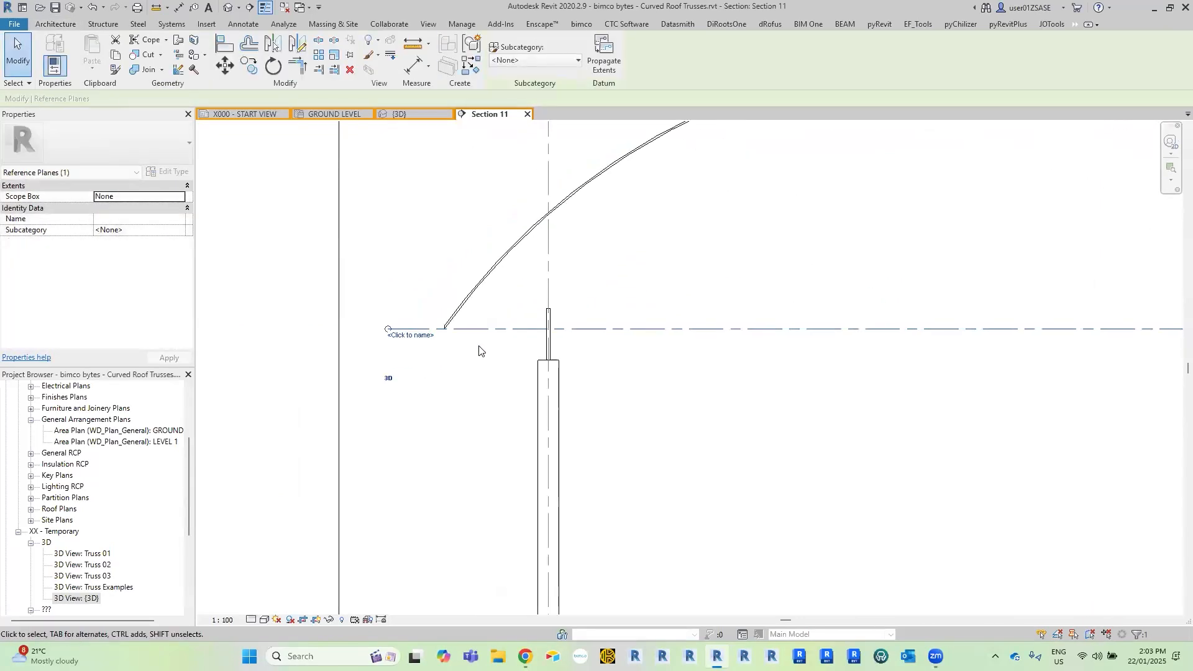
pyautogui.click(457, 365)
pyautogui.click(506, 329)
pyautogui.click(418, 335)
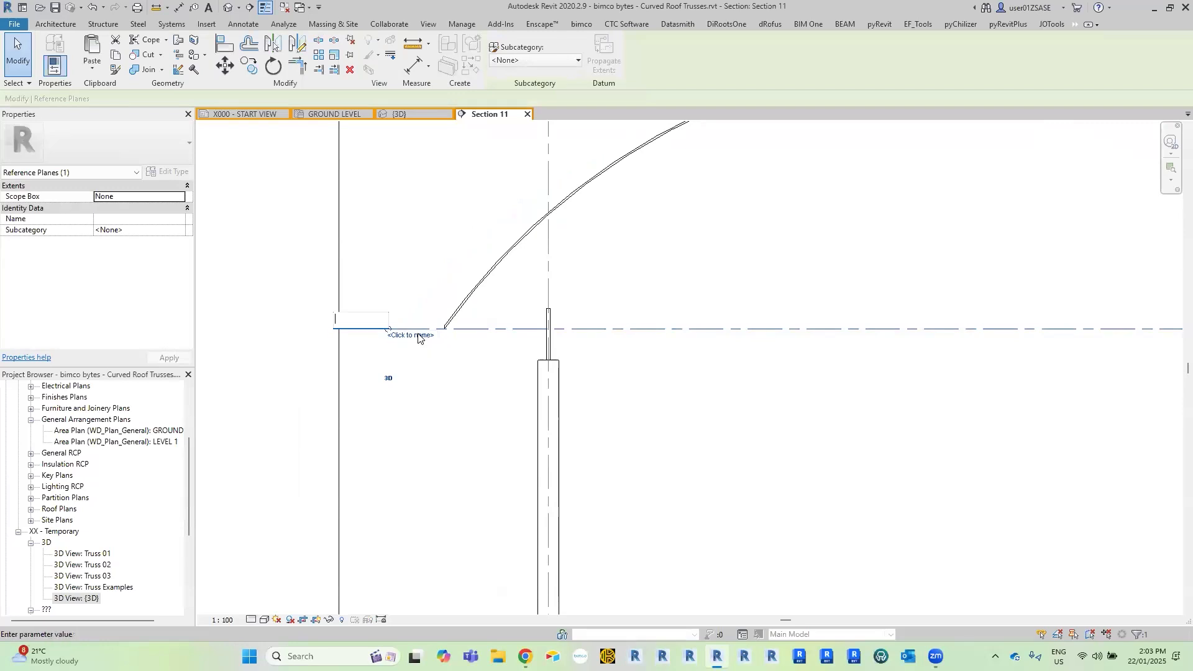
pyautogui.write('Curved Truss')
pyautogui.press('Return')
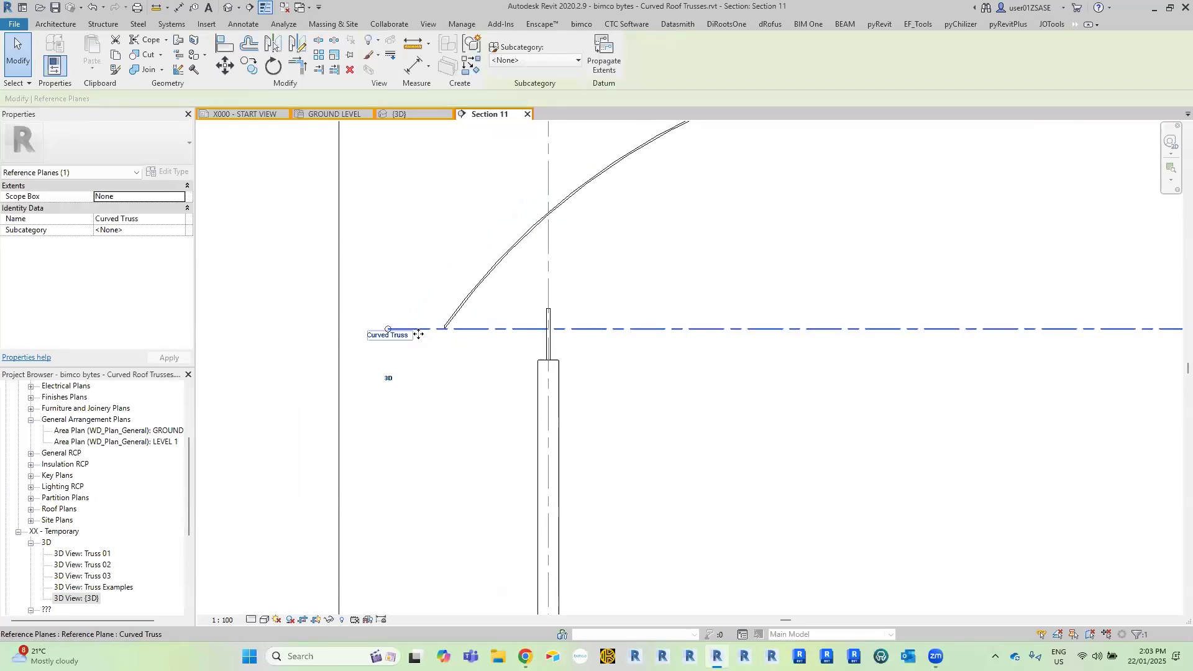
pyautogui.click(426, 304)
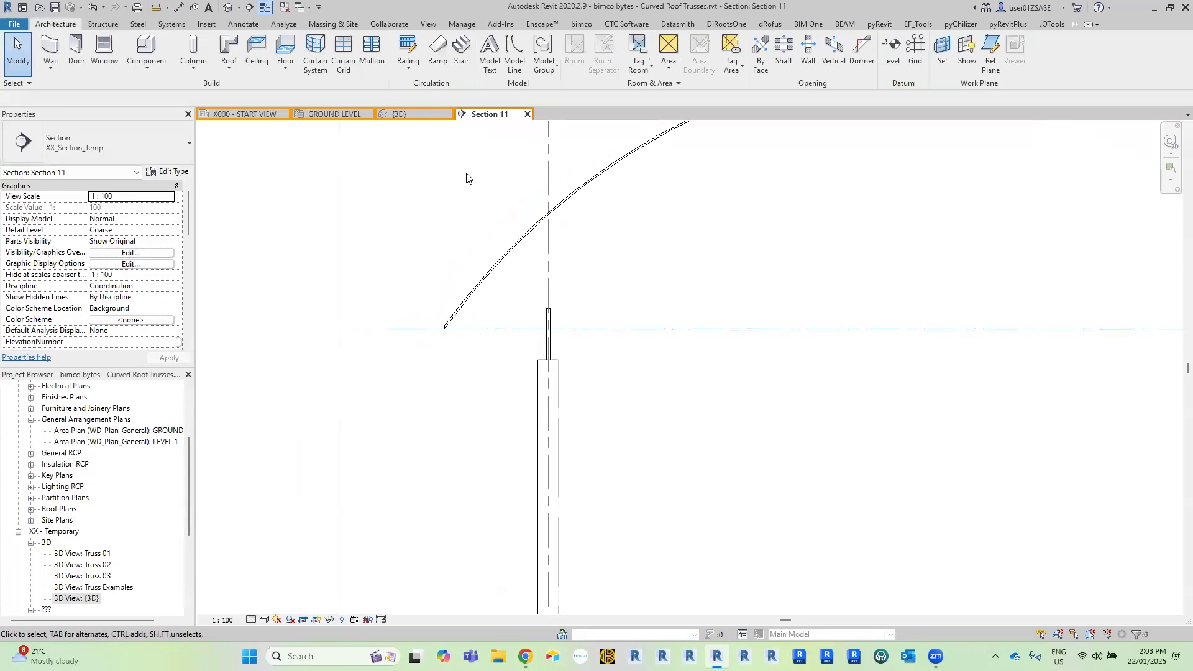
# Return to the GROUND LEVEL plan and start placing a structural truss.
pyautogui.click(326, 113)
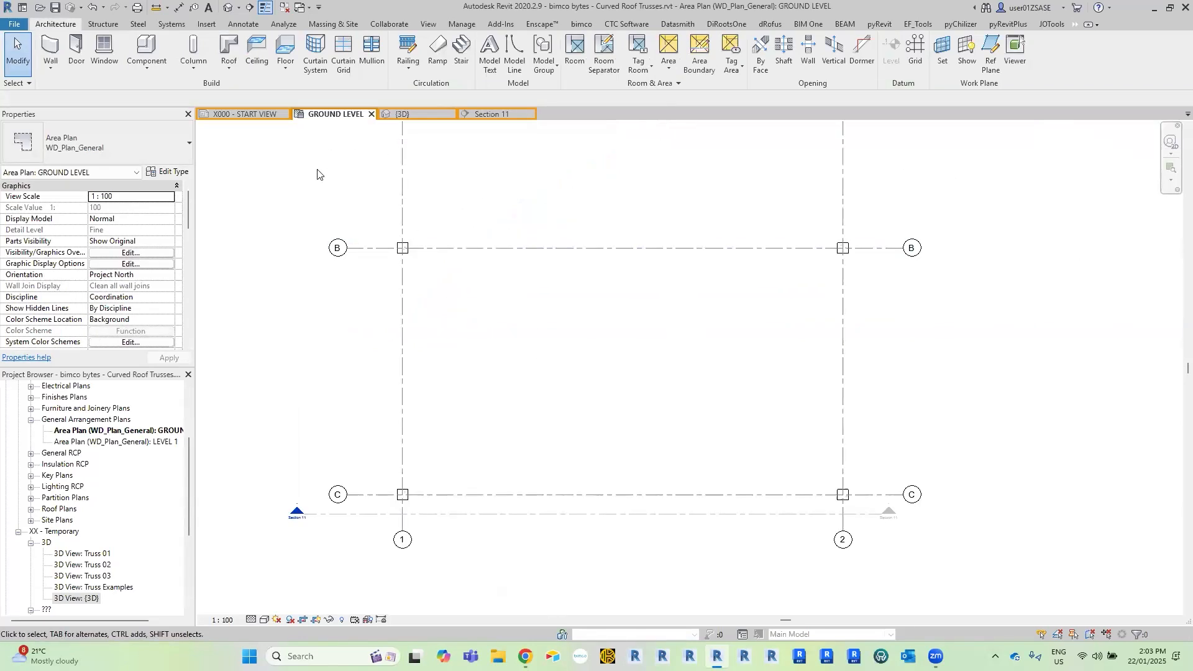
pyautogui.click(104, 24)
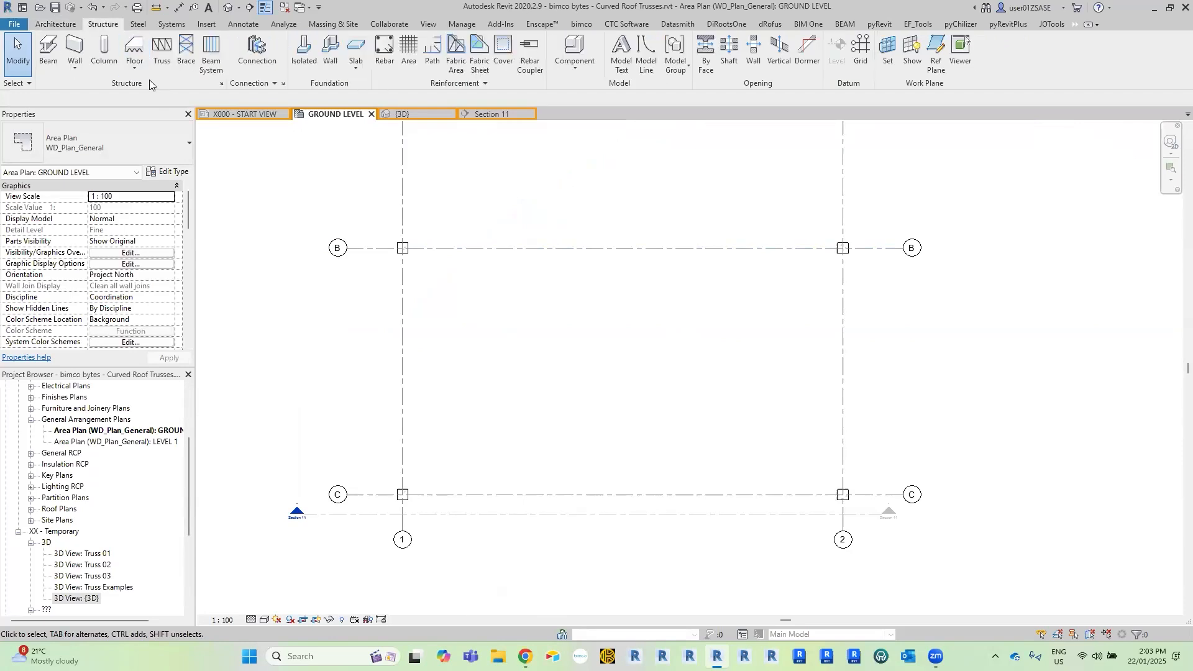
pyautogui.click(162, 50)
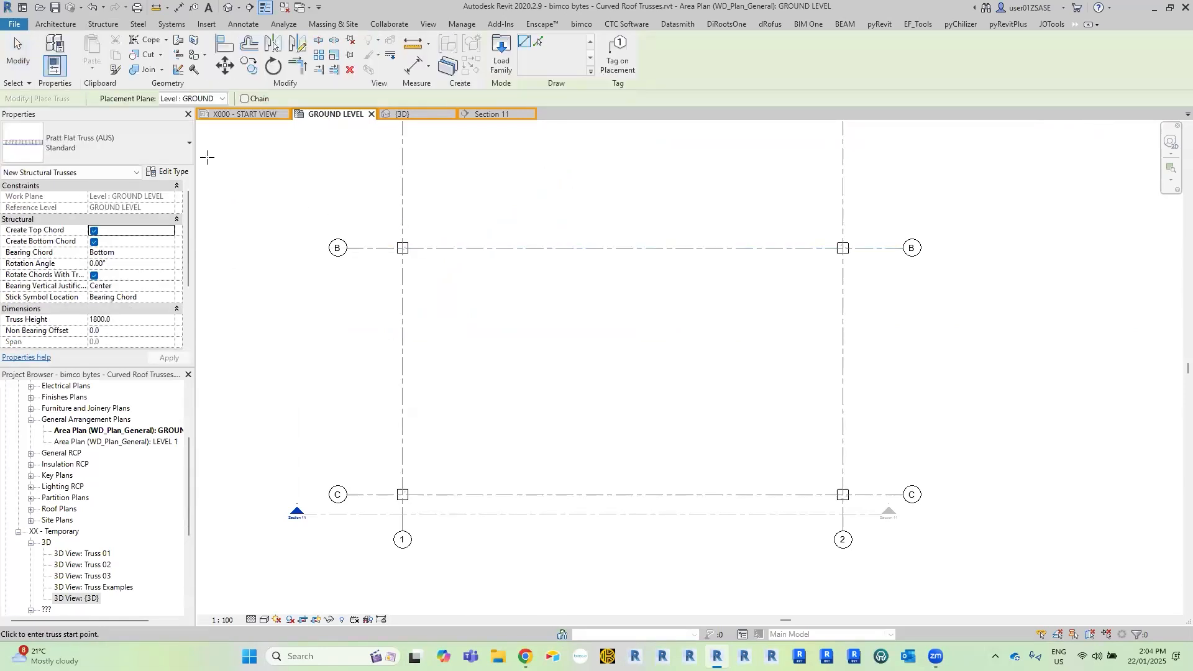
# Review the Pratt Flat Truss (AUS) type properties, including the framing type choices for the top chords.
pyautogui.click(166, 173)
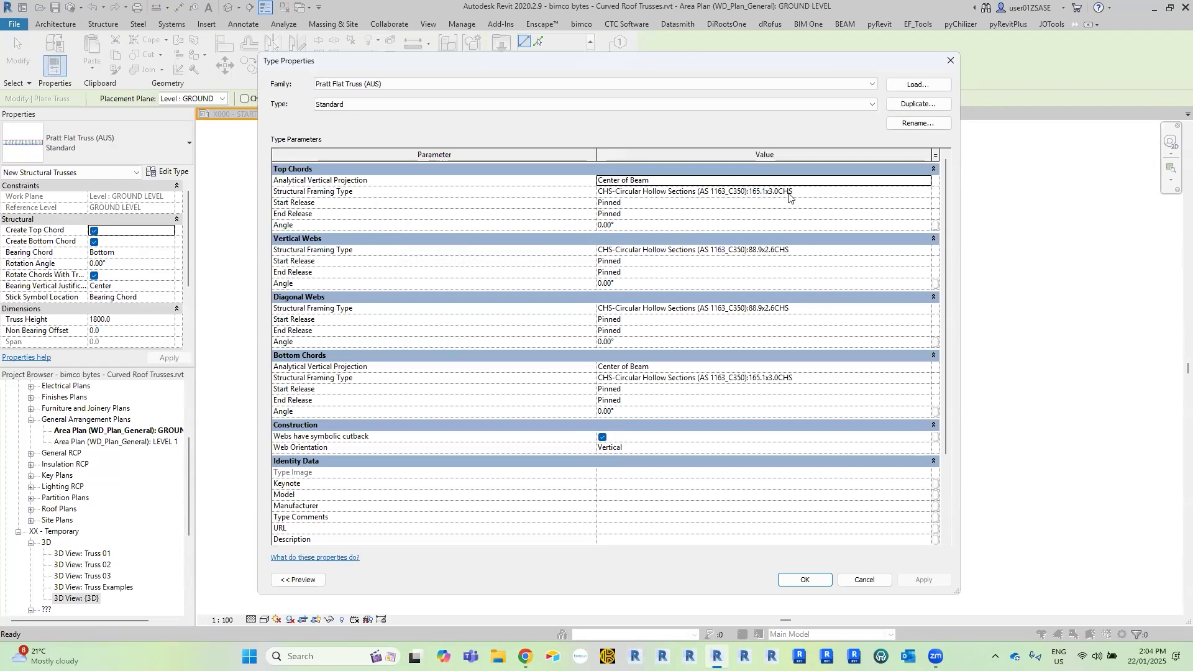
pyautogui.click(916, 193)
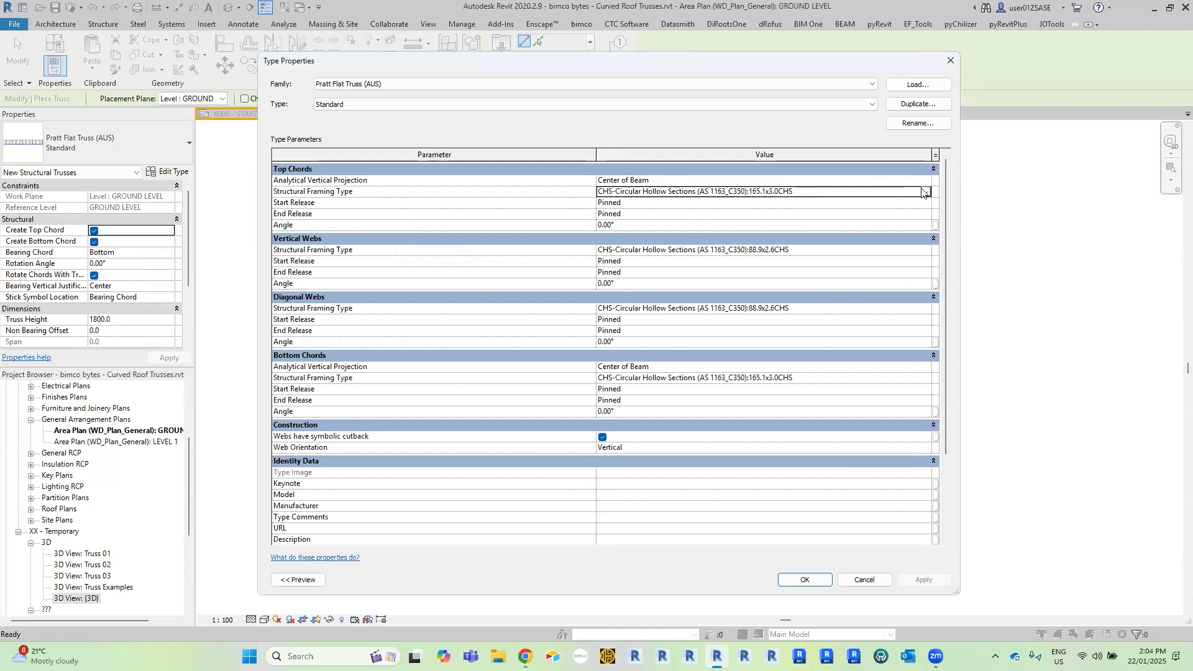
pyautogui.click(923, 192)
pyautogui.click(984, 404)
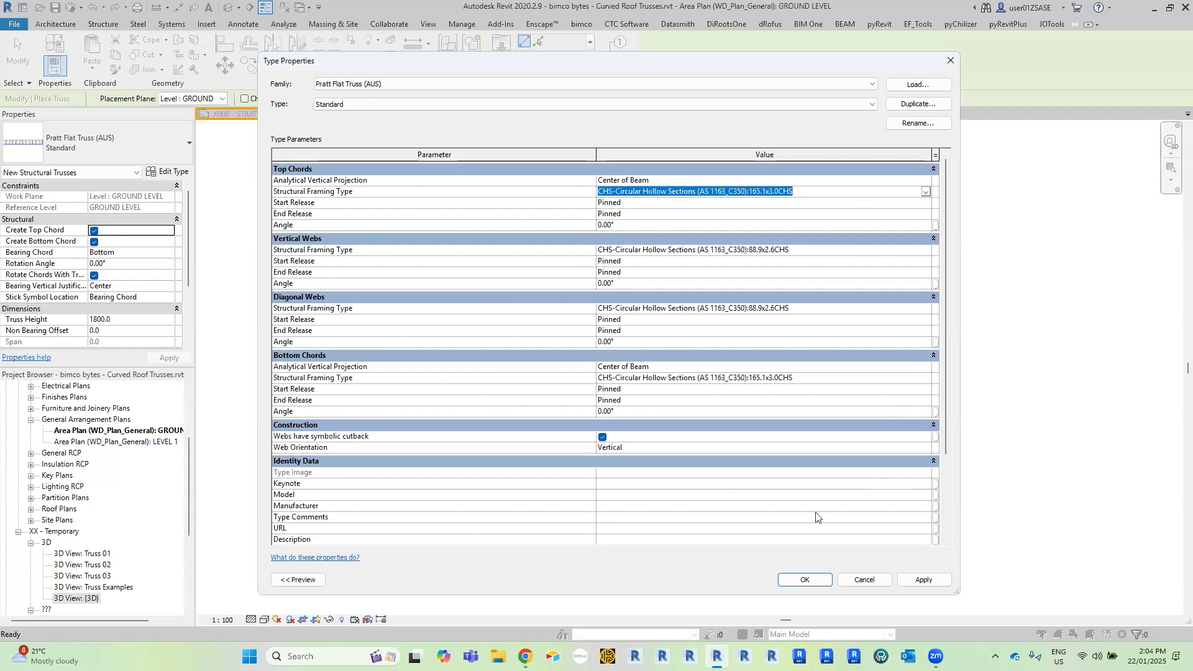
pyautogui.click(790, 581)
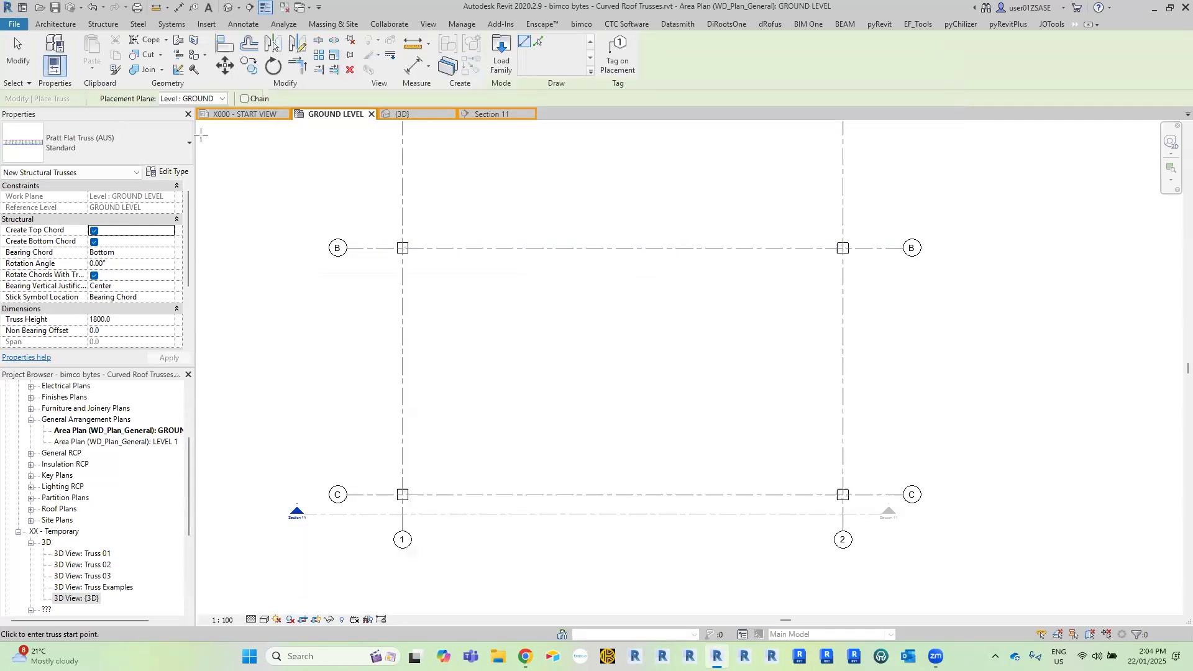
# Place the truss on the Curved Truss reference plane along grid C, about 27500 mm long, from just outside grid 1 to just beyond grid 2.
pyautogui.click(176, 98)
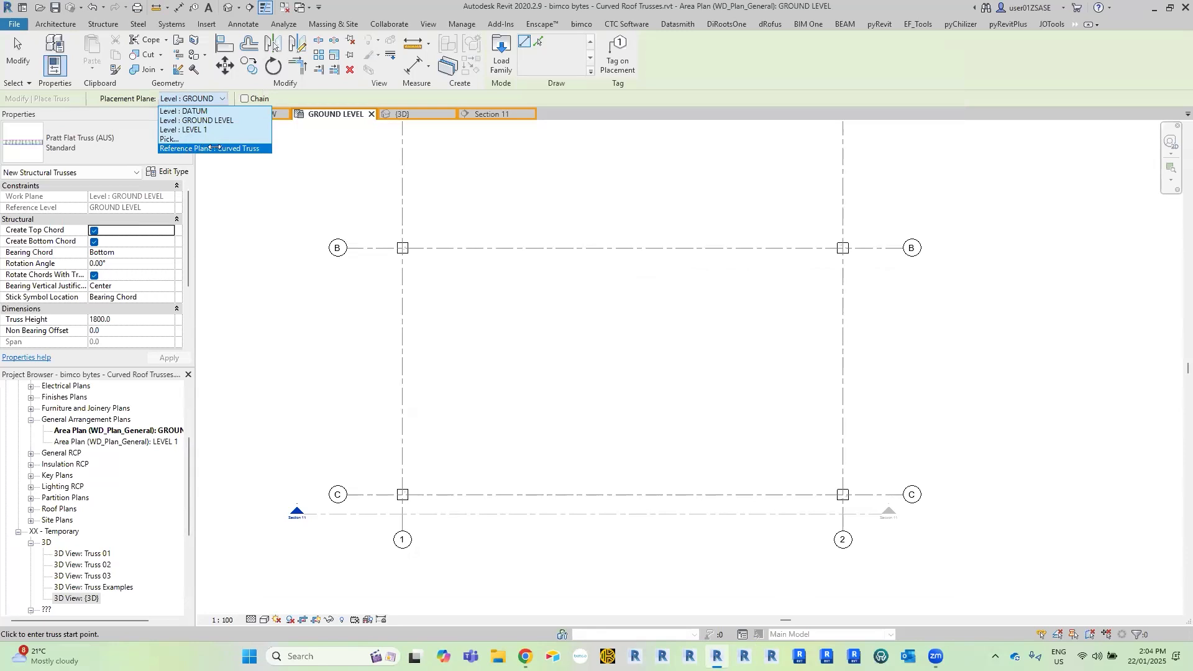
pyautogui.click(214, 148)
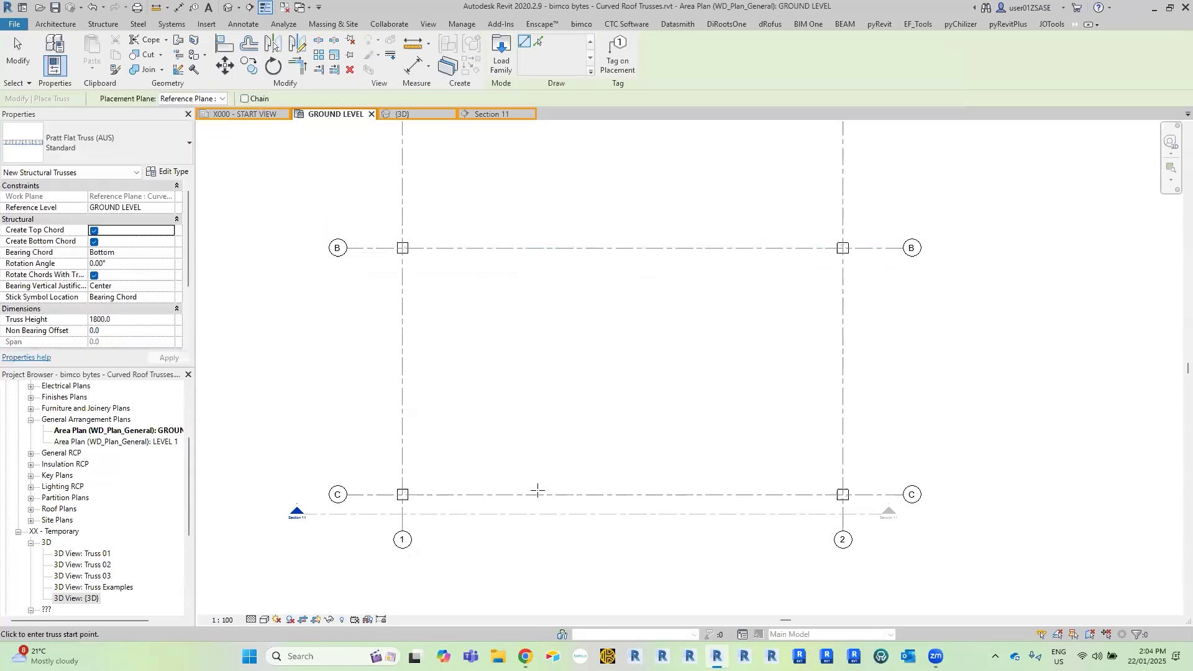
pyautogui.scroll(2, 535, 490)
pyautogui.moveTo(554, 449); pyautogui.dragTo(586, 382, button='middle')
pyautogui.scroll(3, 523, 395)
pyautogui.moveTo(543, 343); pyautogui.dragTo(597, 317, button='middle')
pyautogui.scroll(-3, 191, 217)
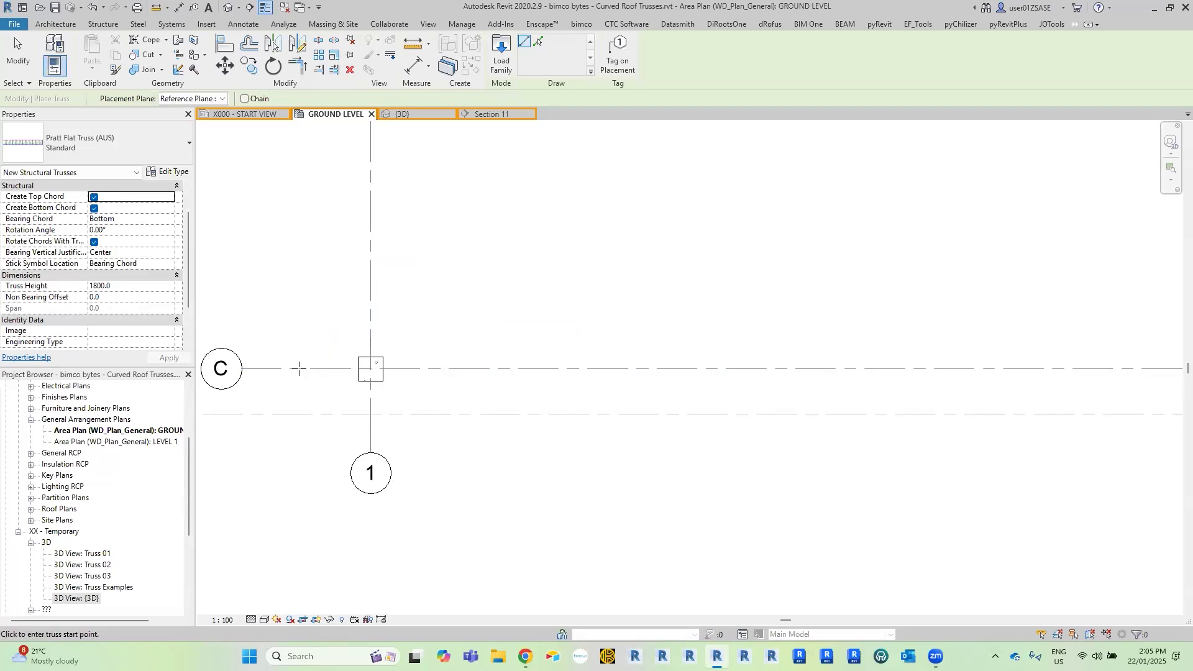
pyautogui.scroll(-1, 354, 365)
pyautogui.scroll(-2, 366, 362)
pyautogui.moveTo(368, 364)
pyautogui.mouseDown(button='middle')
pyautogui.moveTo(370, 396)
pyautogui.moveTo(365, 387)
pyautogui.mouseUp(button='middle')
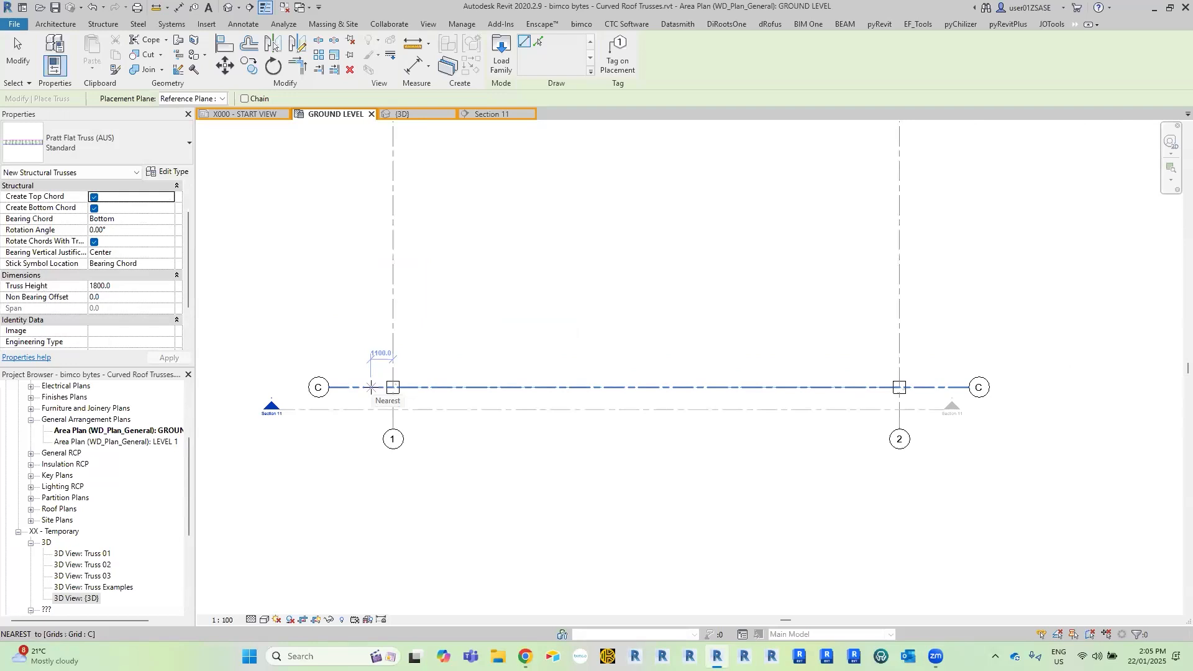
pyautogui.click(371, 387)
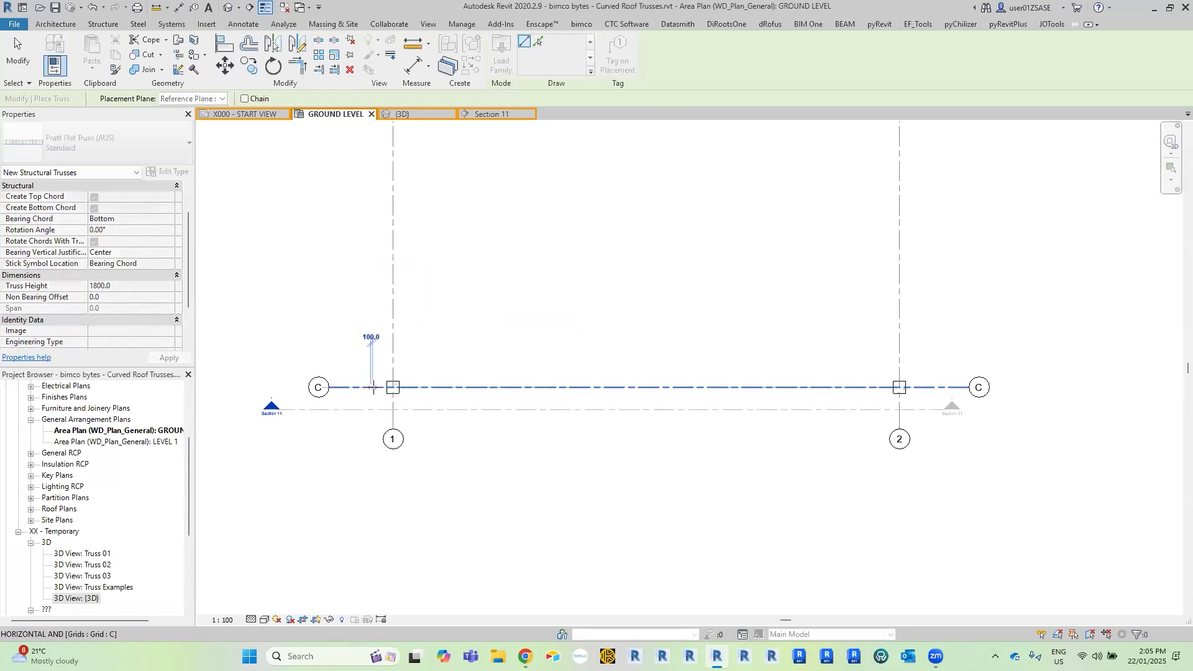
pyautogui.click(927, 387)
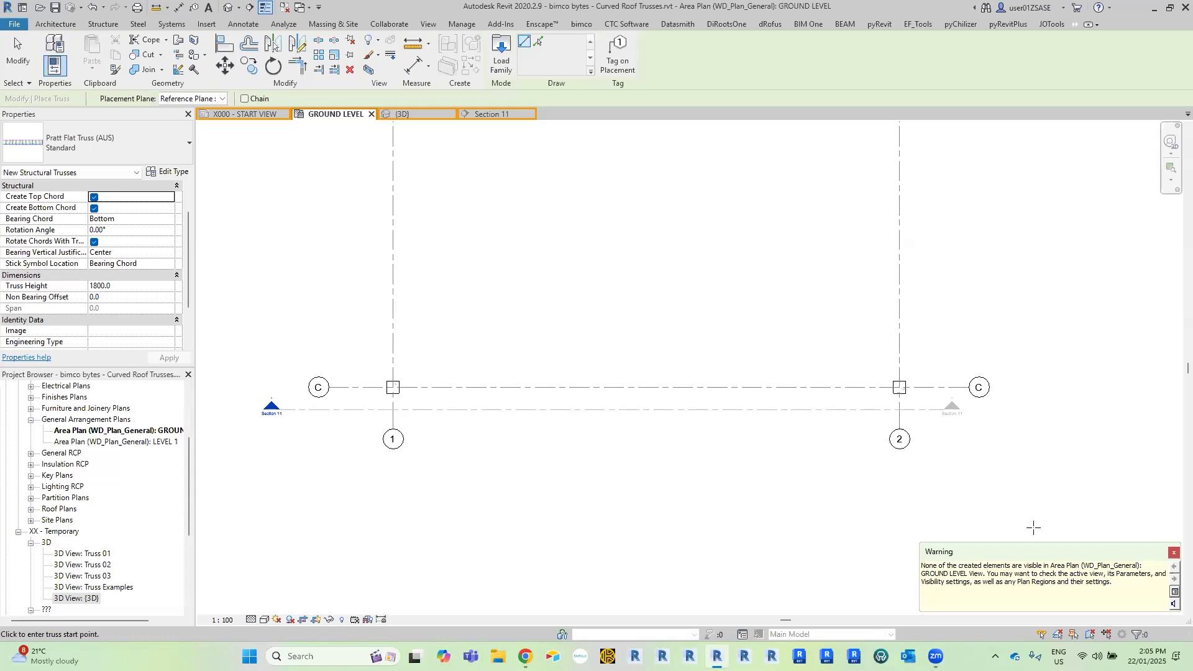
pyautogui.press('Escape')
pyautogui.press('Escape')
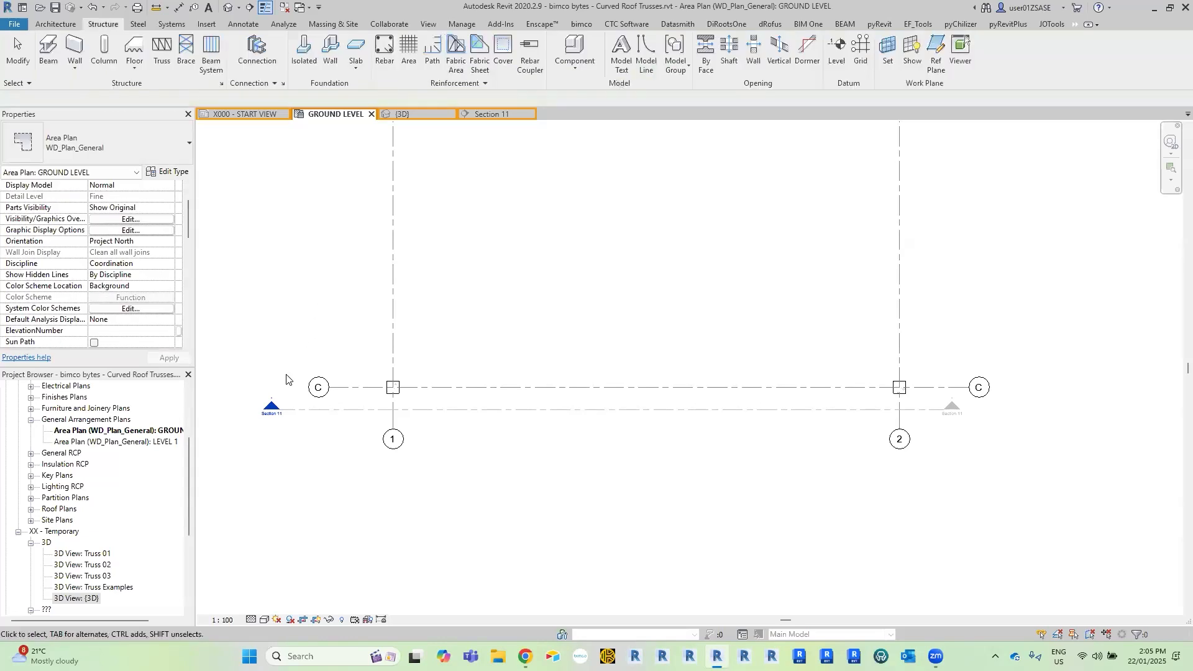
# Open the Section 11 view from its marker on the plan, showing the whole truss beneath the curved roof.
pyautogui.doubleClick(272, 409)
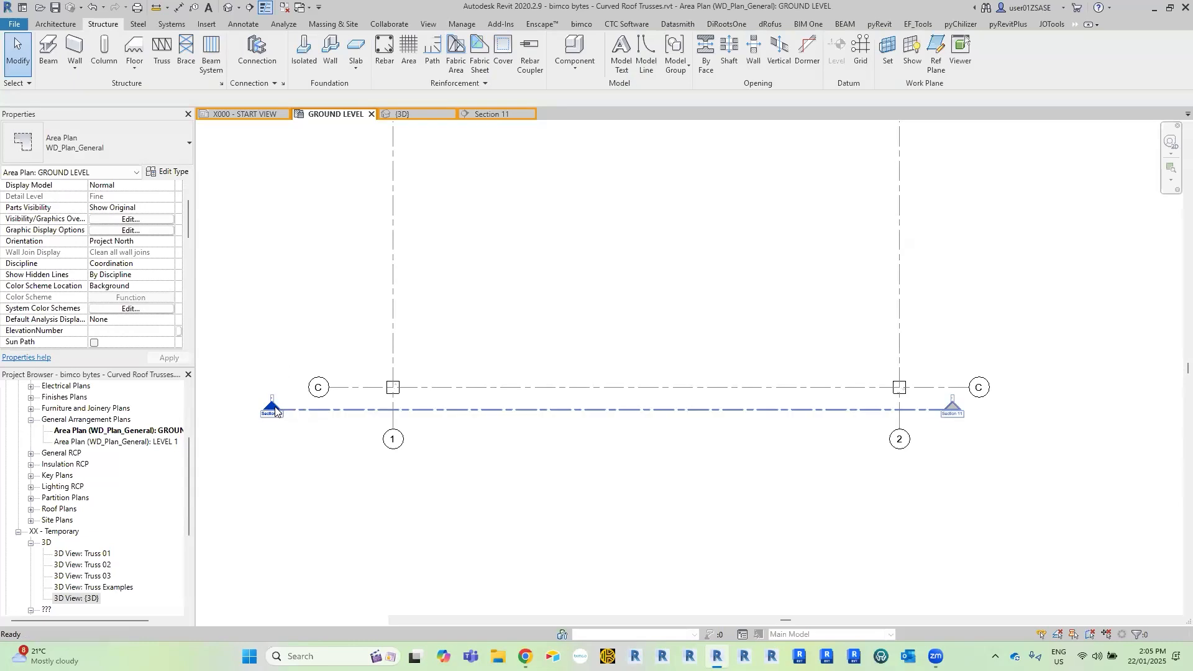
pyautogui.moveTo(577, 313); pyautogui.dragTo(577, 286, button='middle')
pyautogui.scroll(-2, 577, 286)
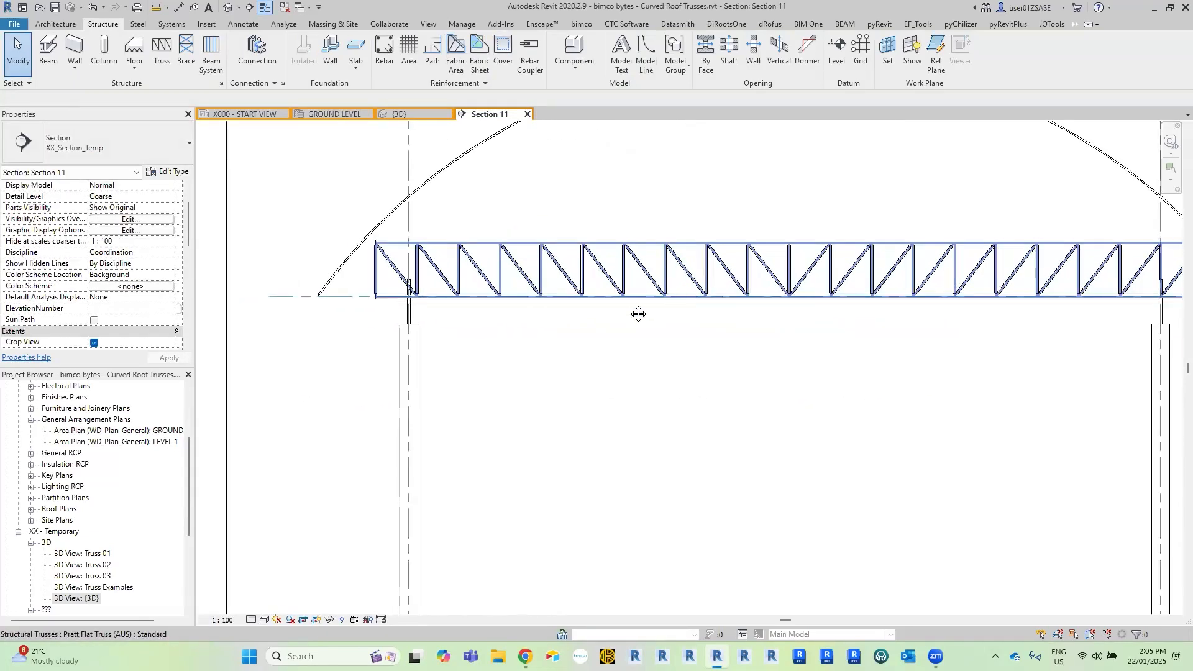
pyautogui.scroll(-1, 522, 316)
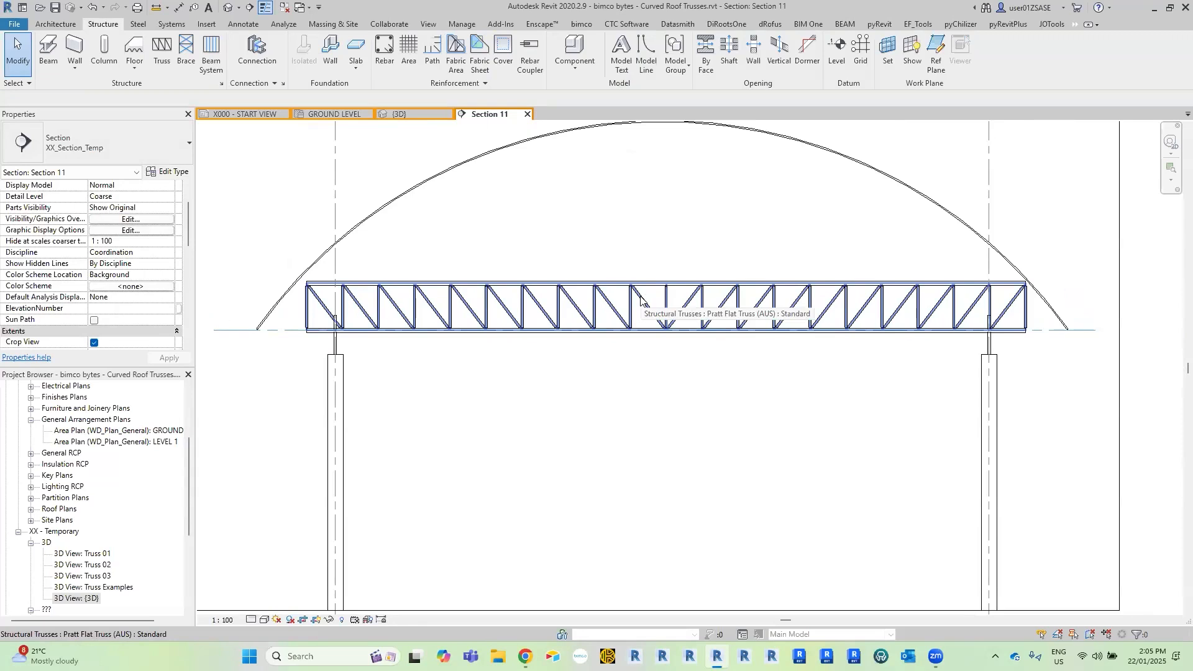
# Stretch both ends of the truss along the reference plane to the lower endpoints of the curved roof, for a 31000 mm span.
pyautogui.click(637, 301)
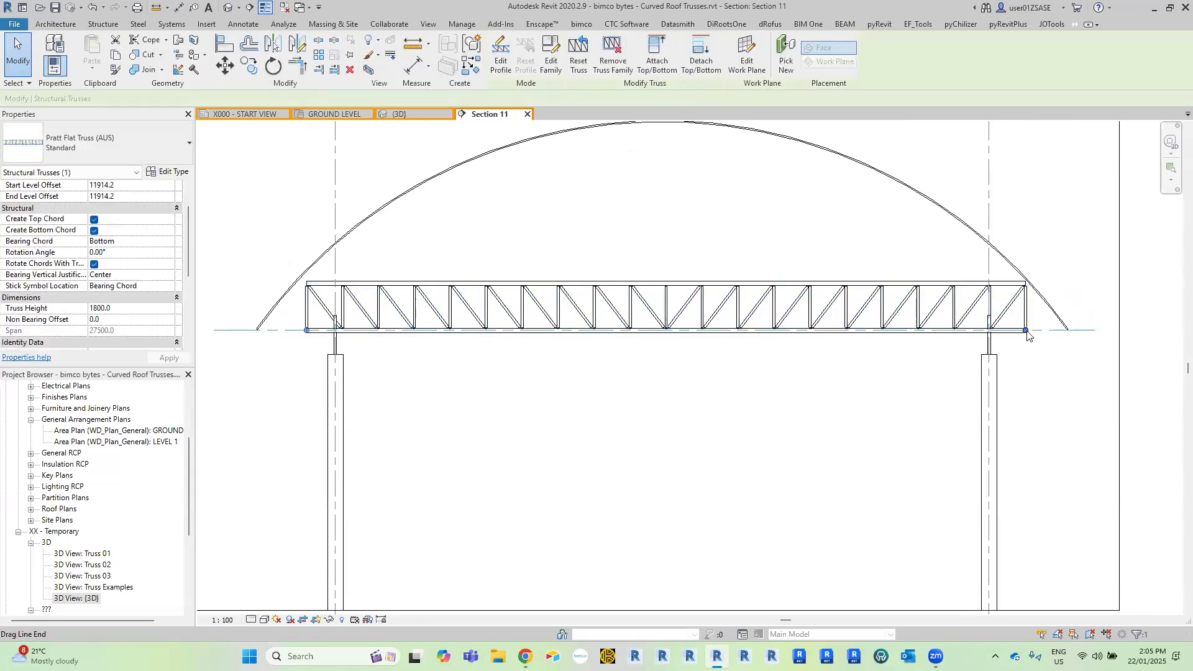
pyautogui.scroll(5, 1027, 335)
pyautogui.moveTo(786, 351); pyautogui.dragTo(954, 351)
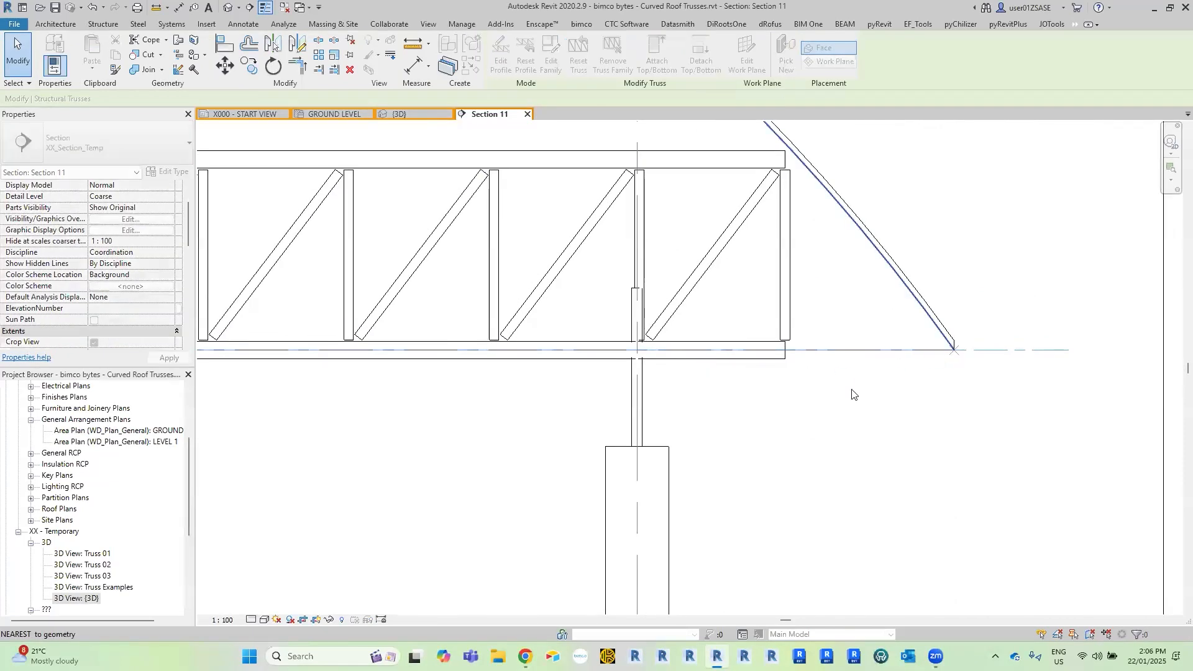
pyautogui.scroll(-5, 882, 385)
pyautogui.scroll(4, 529, 394)
pyautogui.scroll(1, 528, 391)
pyautogui.moveTo(520, 390); pyautogui.dragTo(389, 390)
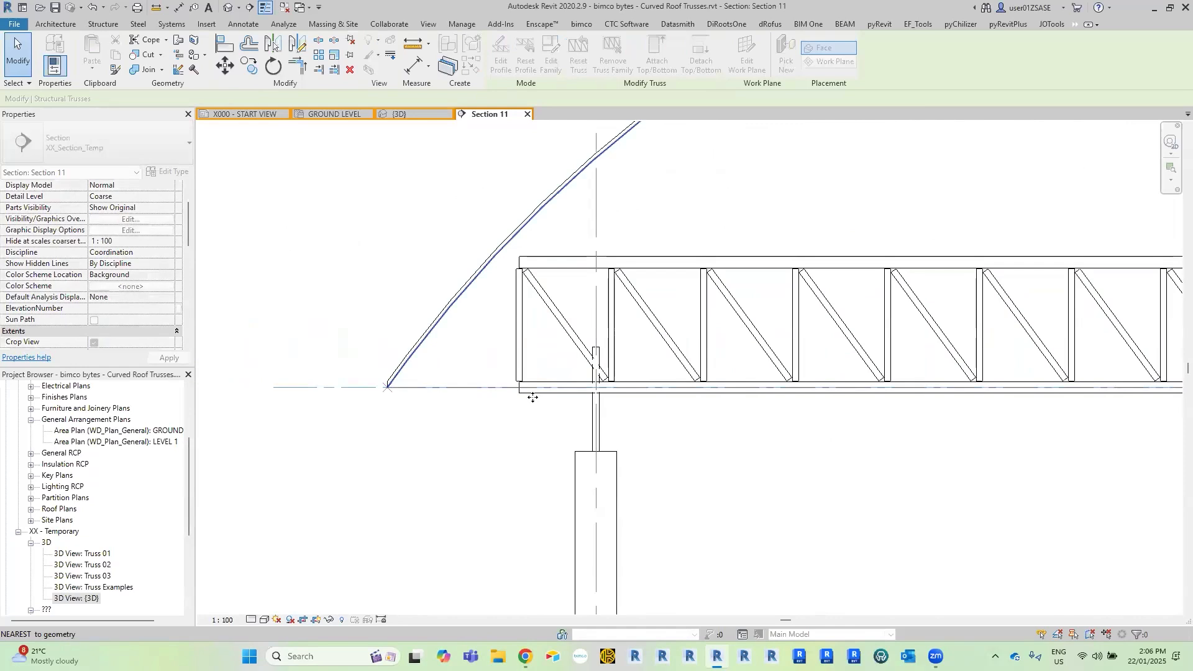
pyautogui.scroll(-4, 588, 375)
pyautogui.moveTo(629, 387); pyautogui.dragTo(504, 372, button='middle')
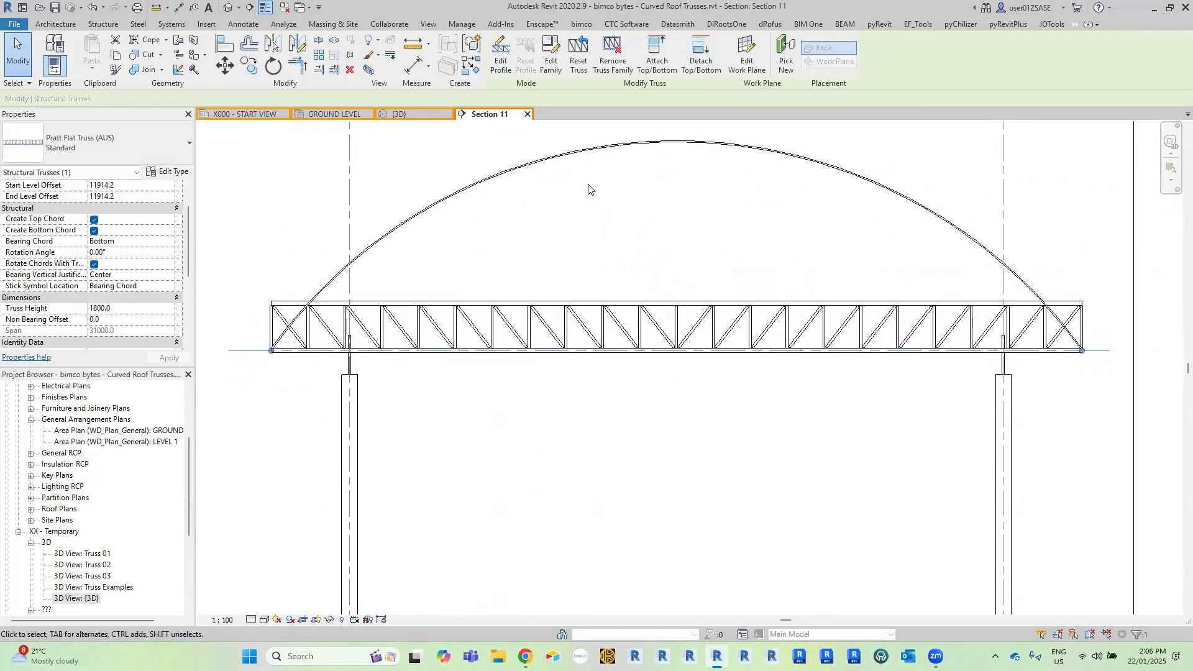
# Start editing the truss profile and delete its existing straight top and bottom chord lines.
pyautogui.click(501, 61)
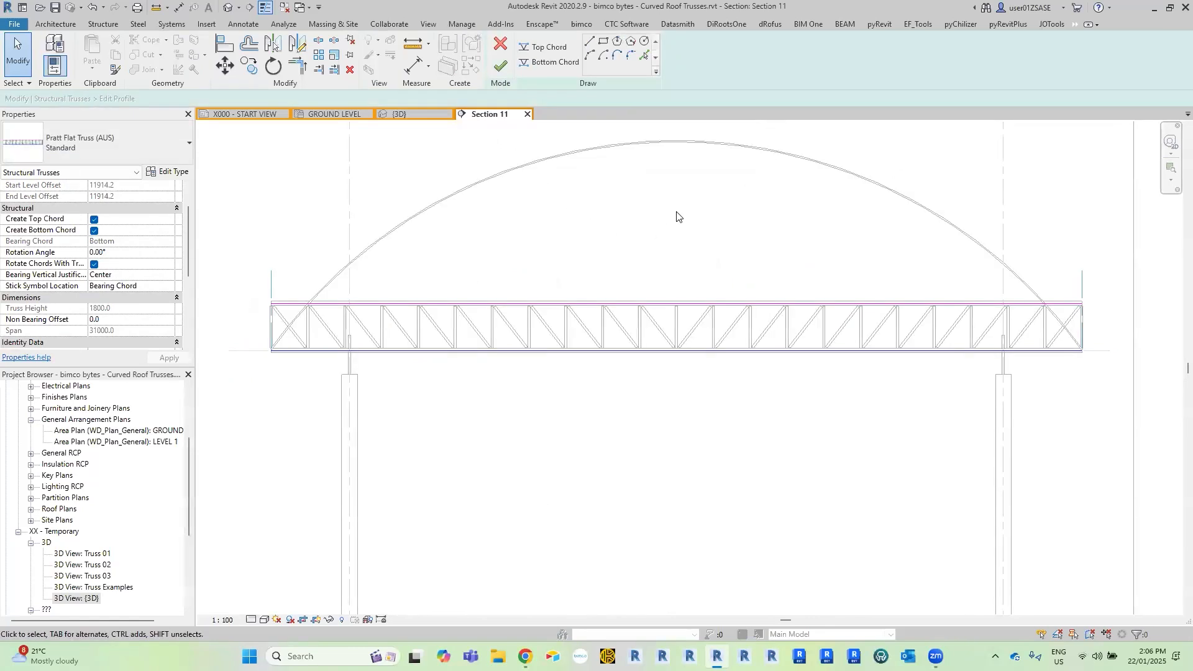
pyautogui.scroll(5, 717, 304)
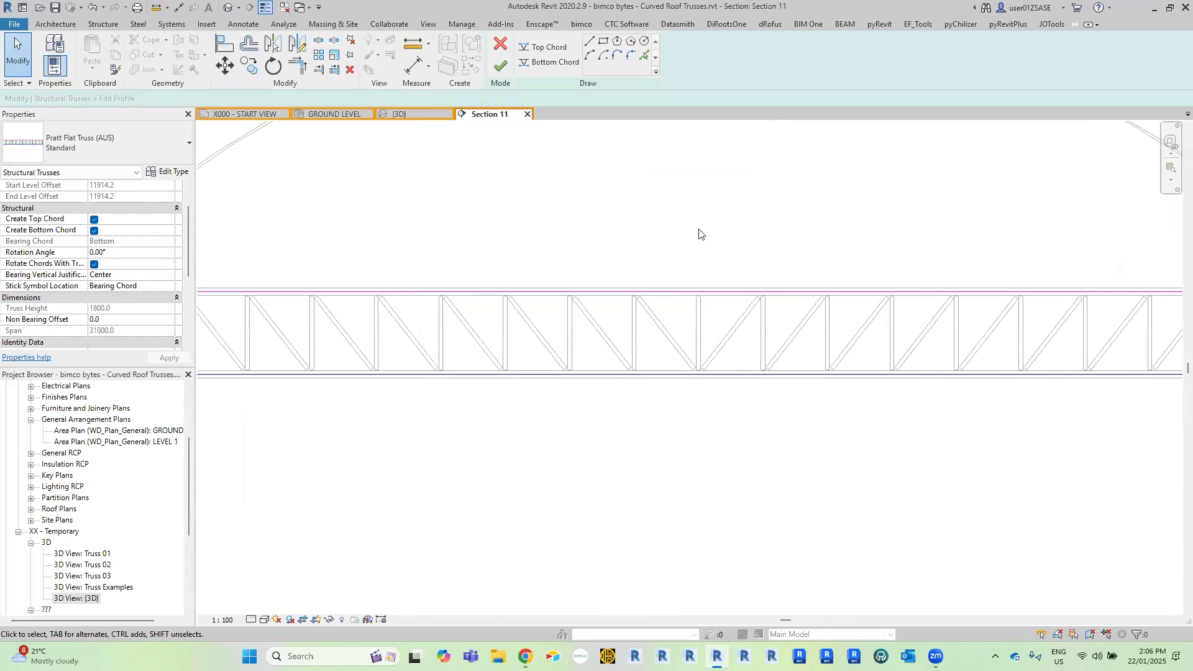
pyautogui.scroll(2, 687, 266)
pyautogui.click(588, 304)
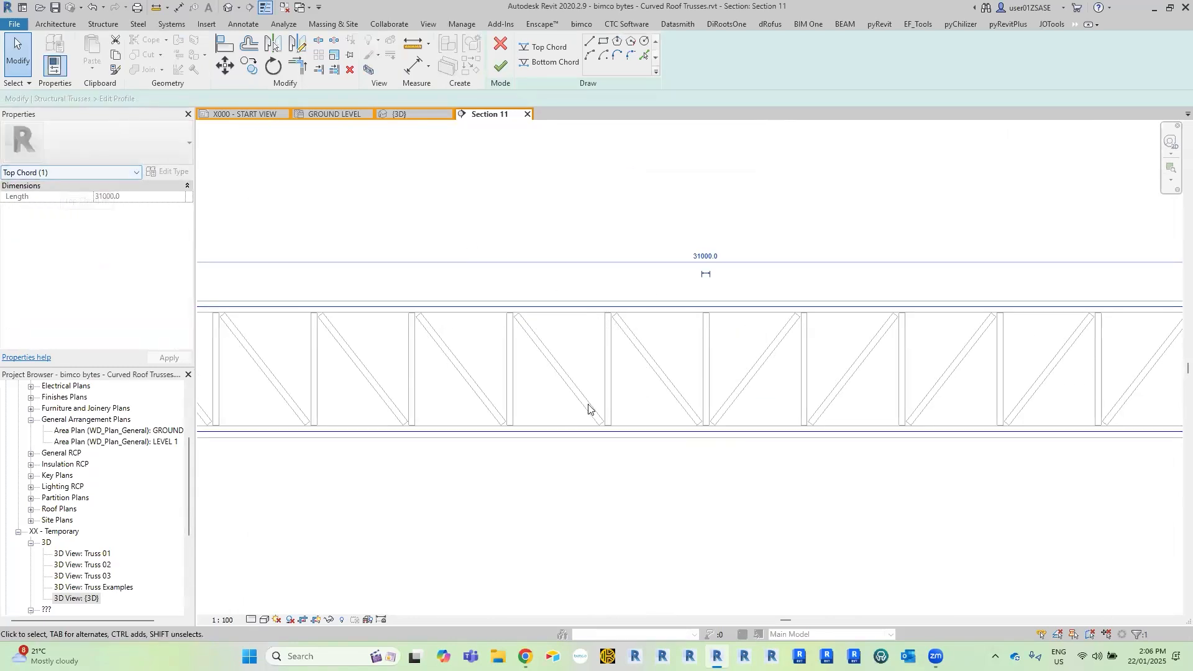
pyautogui.click(583, 447)
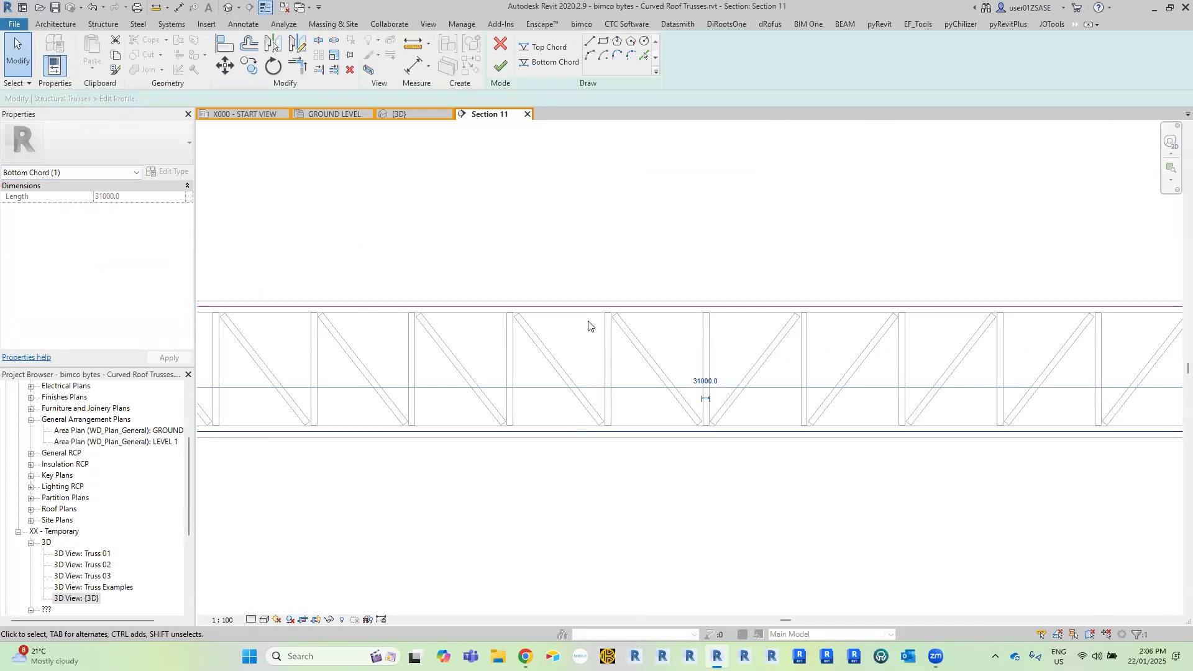
pyautogui.press('Escape')
pyautogui.scroll(-4, 641, 315)
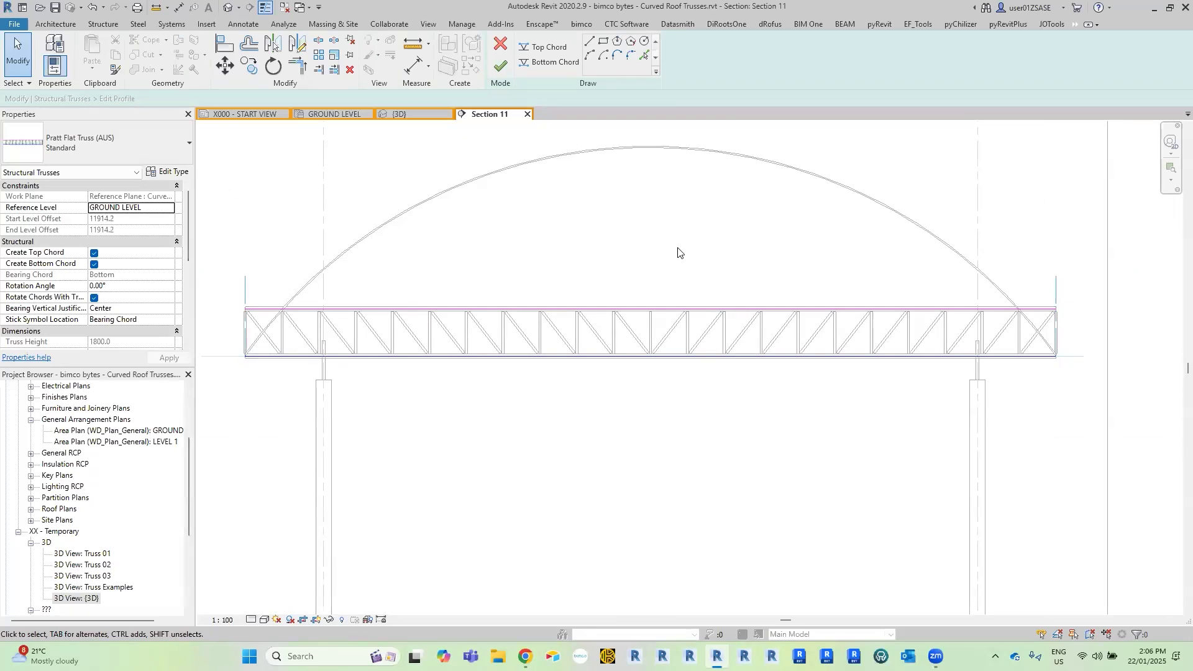
pyautogui.moveTo(678, 249); pyautogui.dragTo(589, 440)
pyautogui.press('Escape')
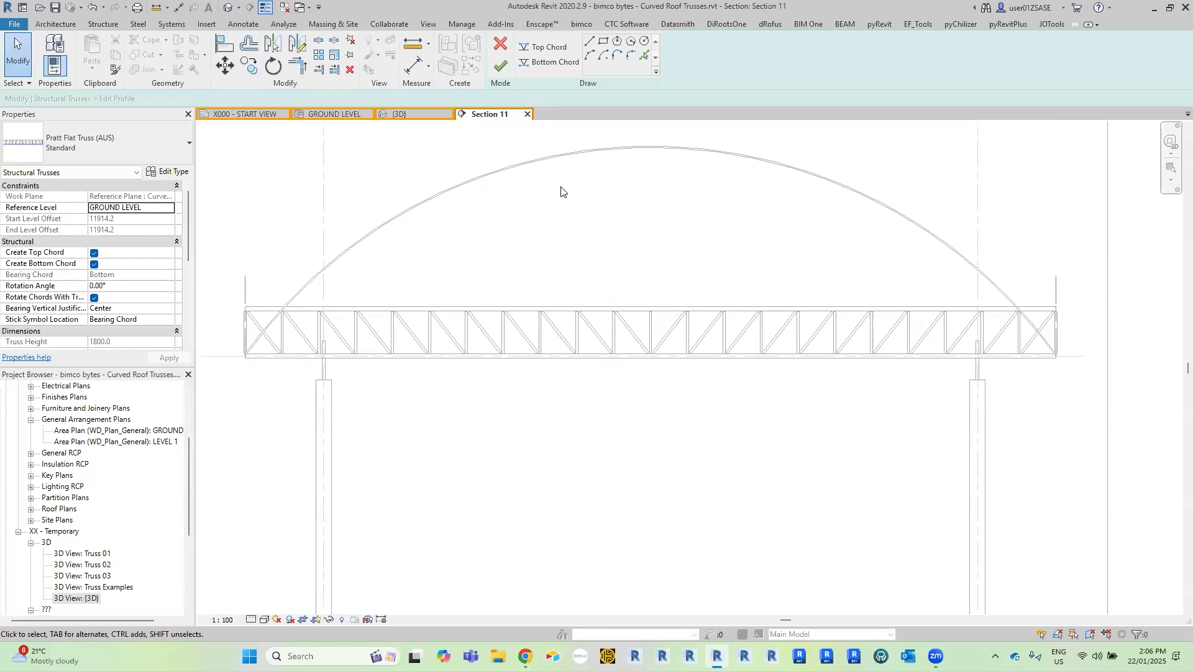
# Create the new top chord profile line with Pick Lines from the underside edge of the curved roof, with 0 offset.
pyautogui.click(547, 50)
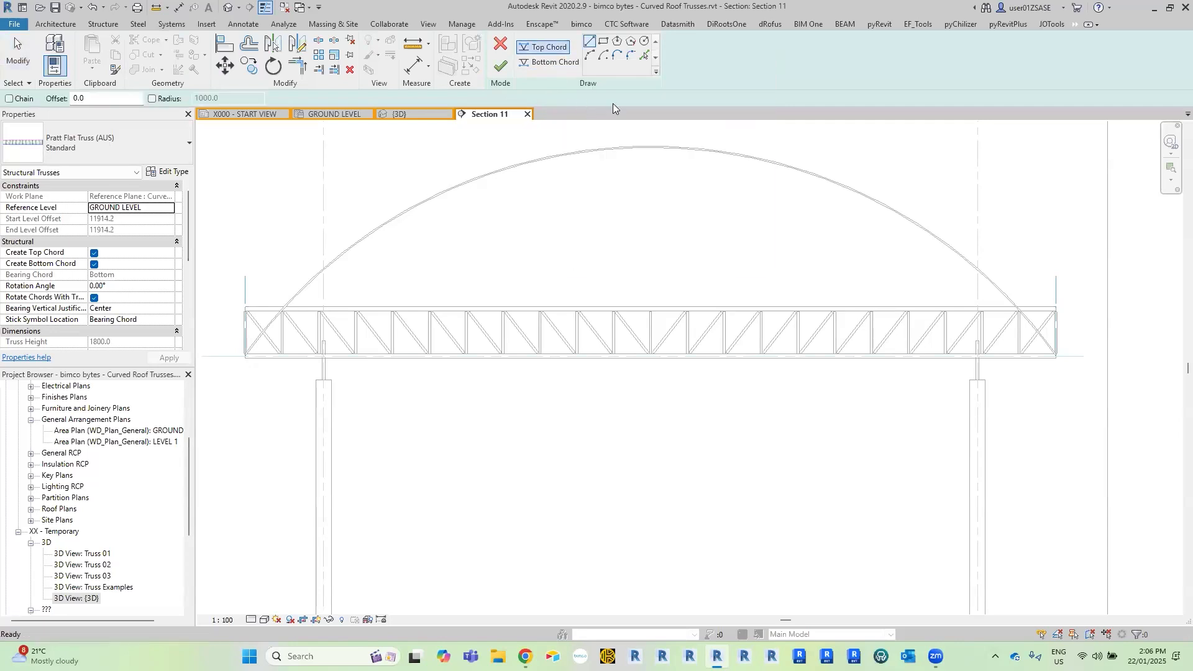
pyautogui.click(642, 55)
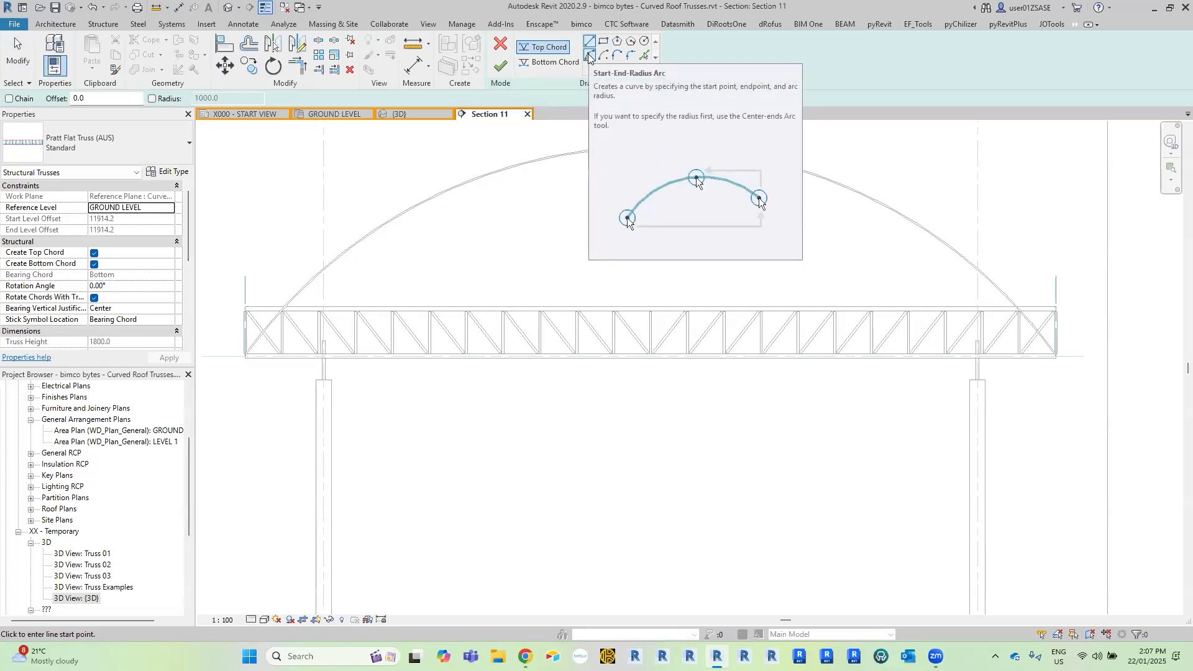
pyautogui.click(642, 58)
pyautogui.scroll(5, 435, 206)
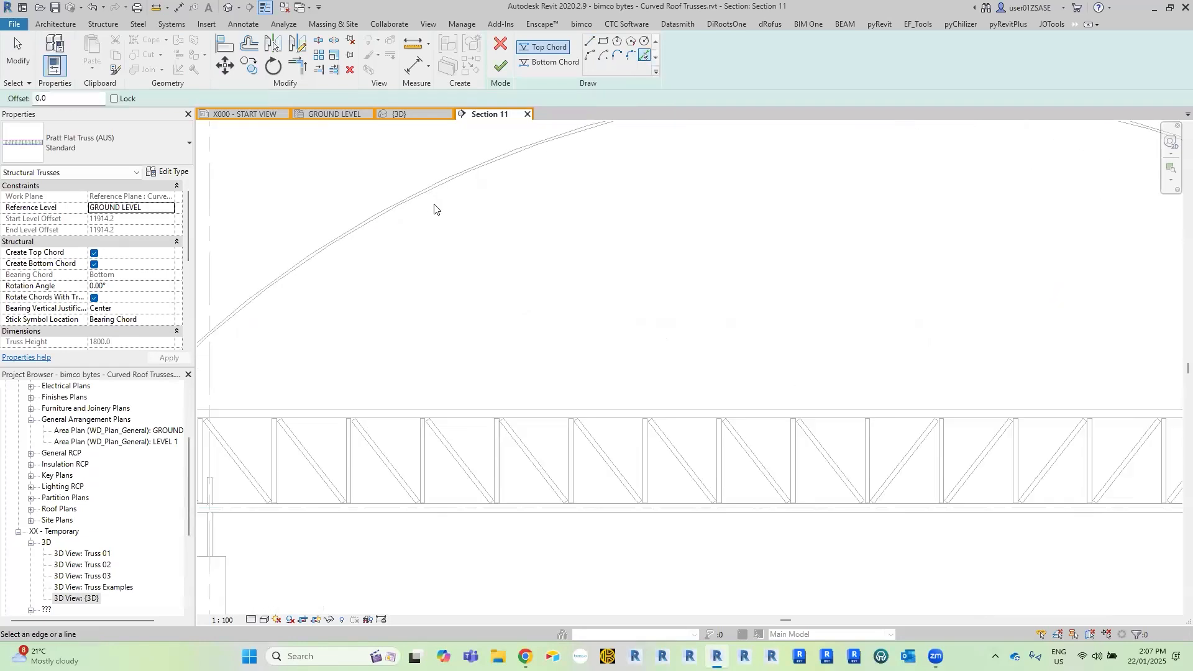
pyautogui.scroll(3, 434, 243)
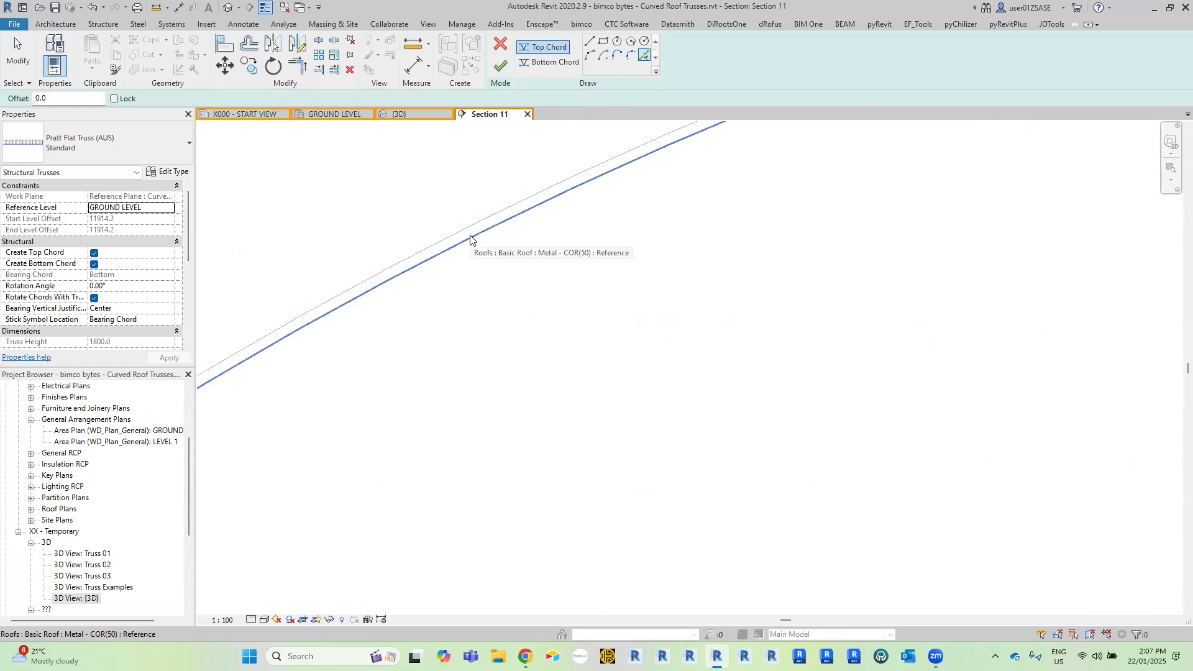
pyautogui.click(472, 241)
pyautogui.scroll(-3, 593, 310)
pyautogui.press('Escape')
pyautogui.scroll(-4, 590, 304)
pyautogui.moveTo(759, 415); pyautogui.dragTo(629, 278, button='middle')
pyautogui.scroll(-4, 612, 264)
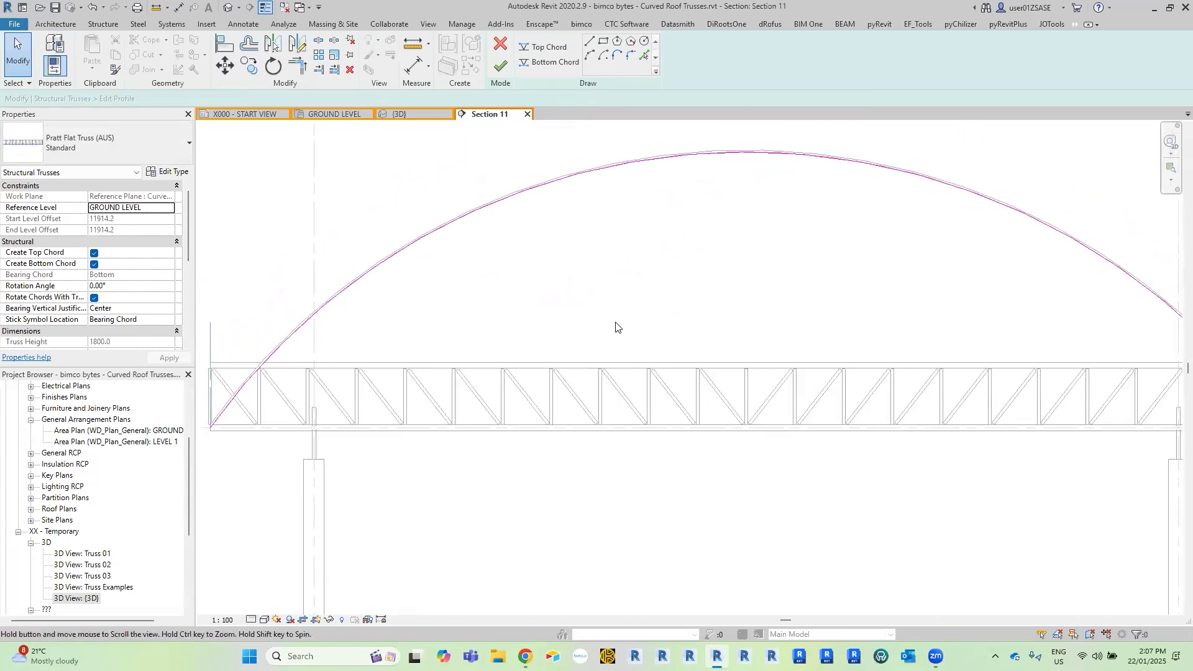
# Create the bottom chord profile line with Pick Lines, offset 2000 mm below the curved roof's underside edge.
pyautogui.click(546, 63)
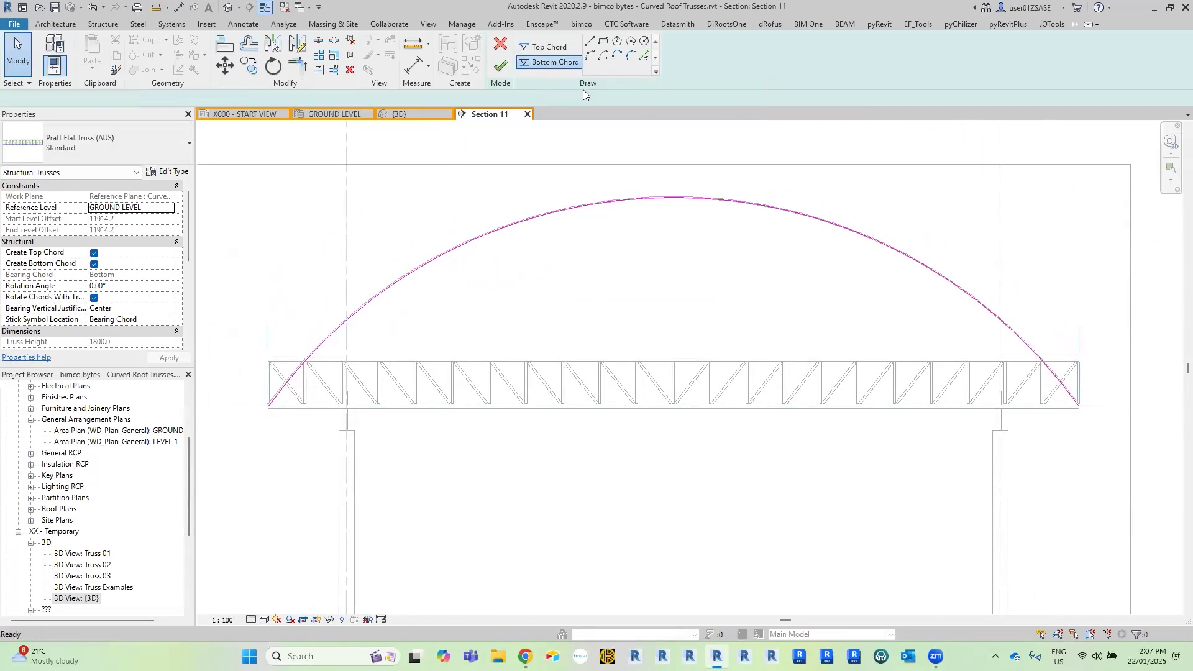
pyautogui.click(646, 57)
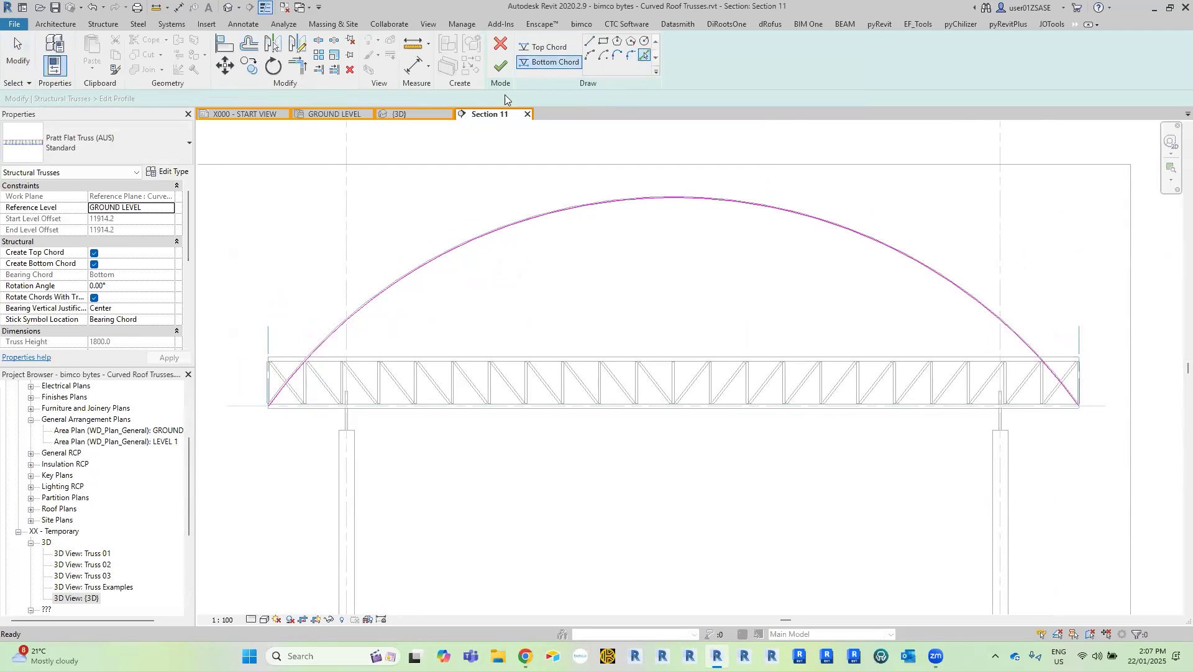
pyautogui.click(231, 95)
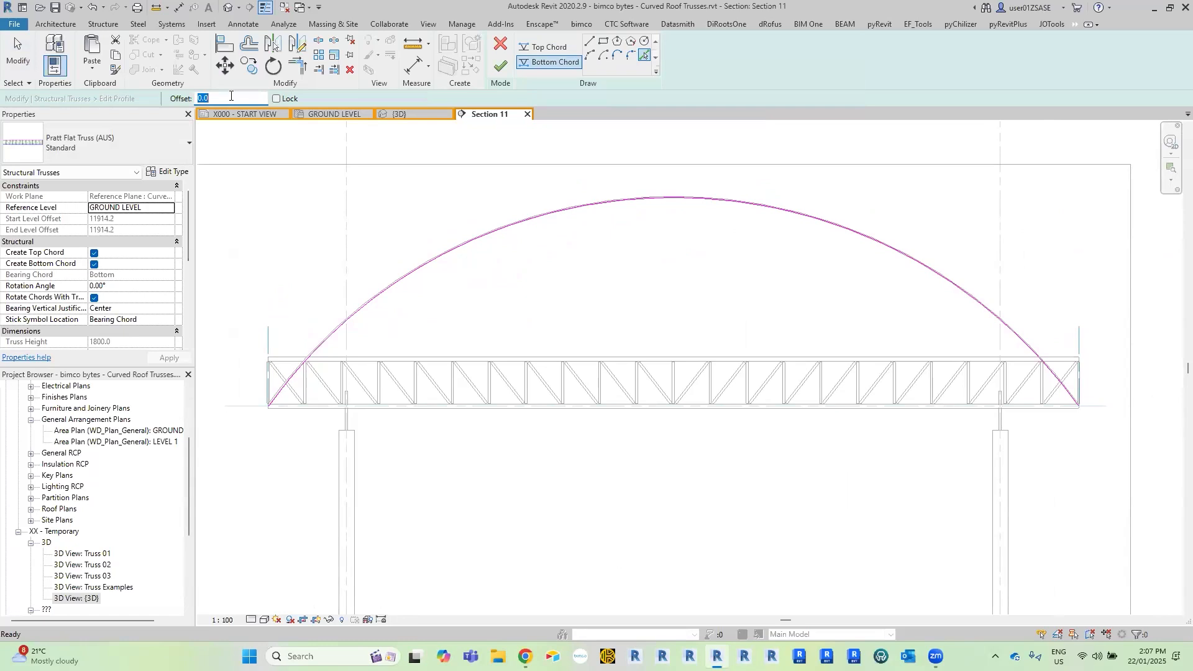
pyautogui.press('Return')
pyautogui.scroll(4, 478, 279)
pyautogui.moveTo(481, 282); pyautogui.dragTo(541, 271, button='middle')
pyautogui.scroll(3, 452, 269)
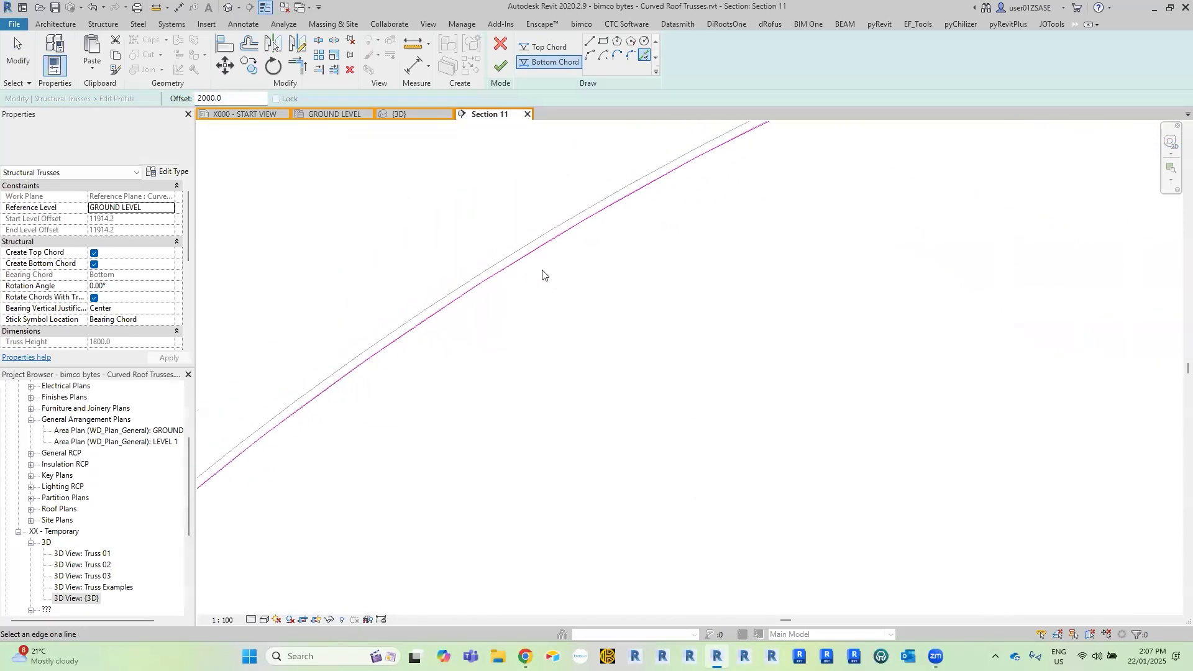
pyautogui.click(510, 261)
pyautogui.scroll(-1, 508, 270)
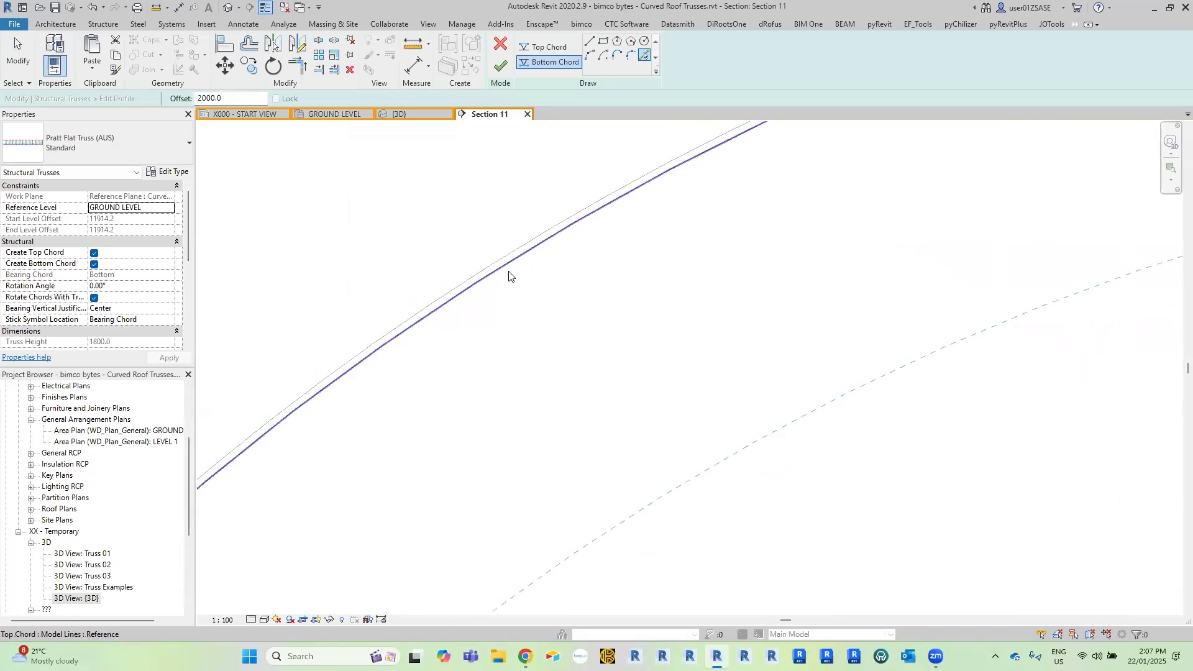
pyautogui.scroll(-5, 508, 275)
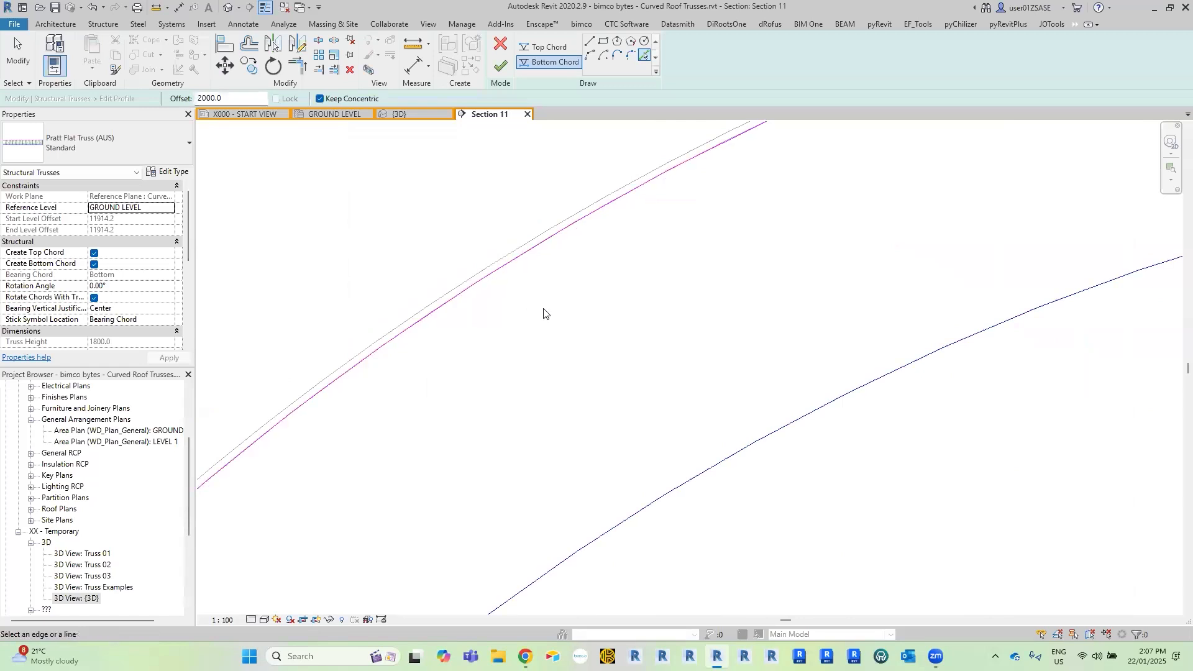
pyautogui.scroll(-4, 621, 280)
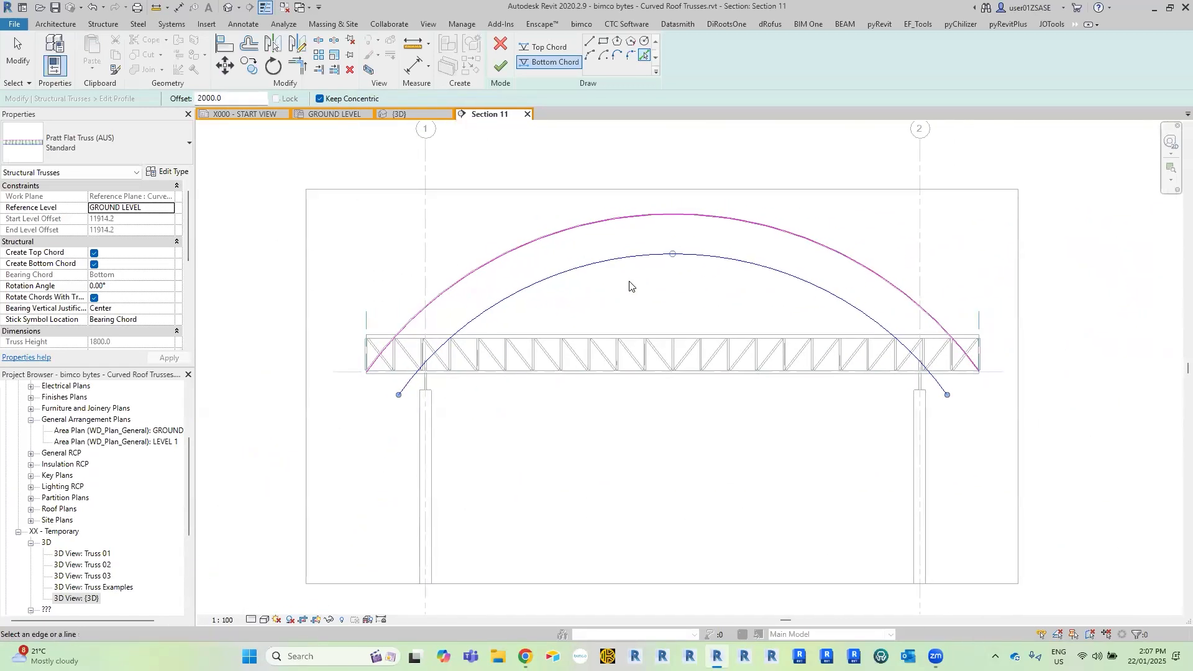
pyautogui.press('Escape')
pyautogui.press('Escape')
pyautogui.moveTo(685, 297); pyautogui.dragTo(682, 263, button='middle')
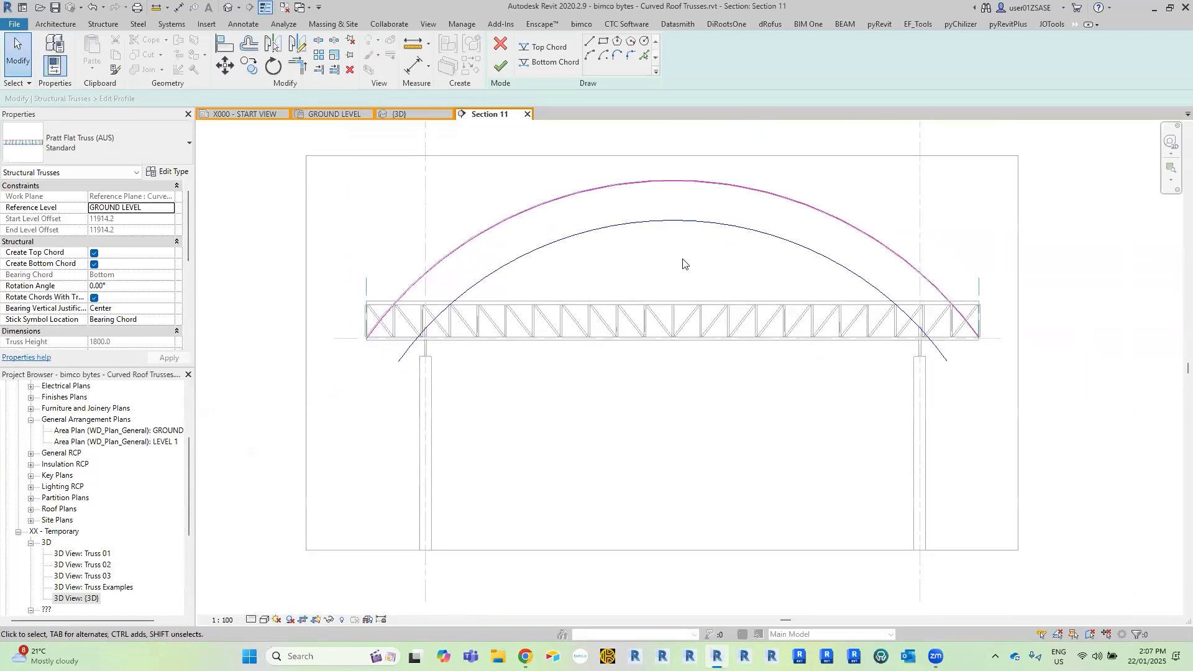
# Extend both ends of the bottom chord arc to the truss's vertical end lines and finish the profile edit.
pyautogui.scroll(2, 683, 263)
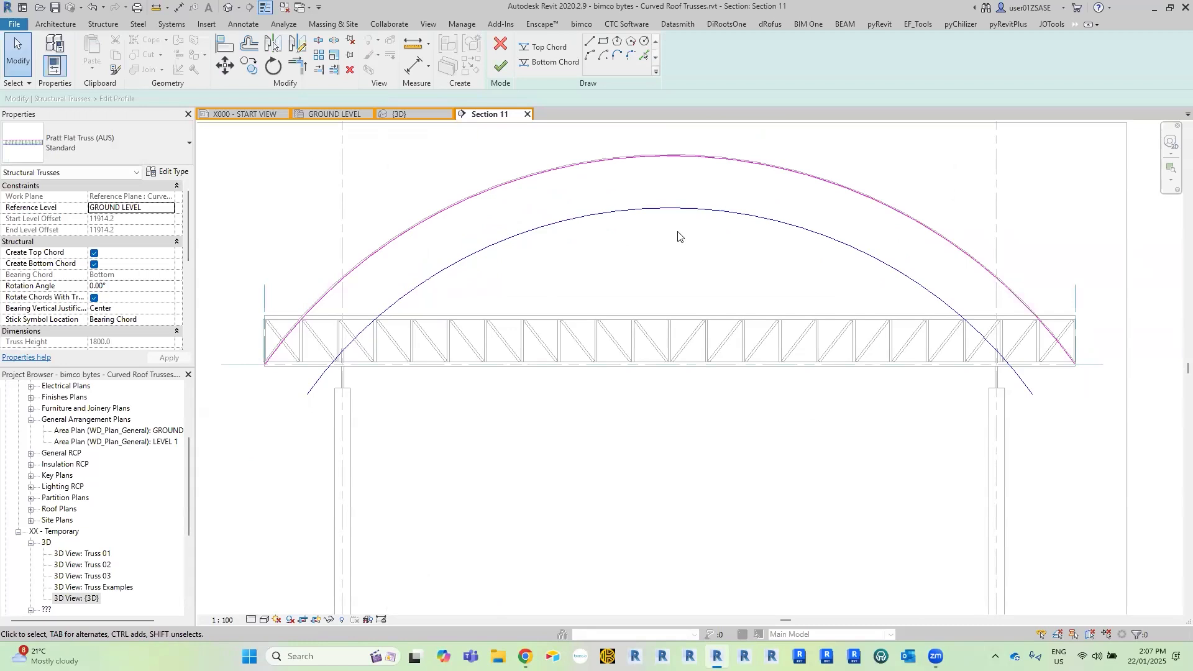
pyautogui.moveTo(667, 187); pyautogui.dragTo(265, 467)
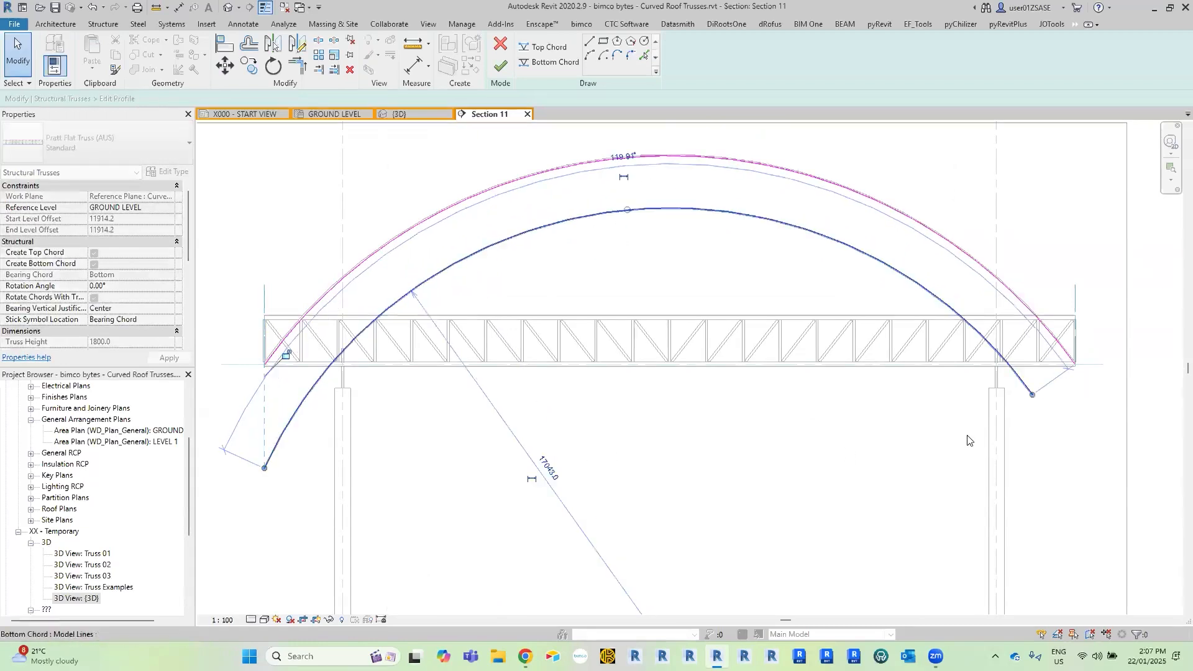
pyautogui.moveTo(1032, 393); pyautogui.dragTo(1075, 467)
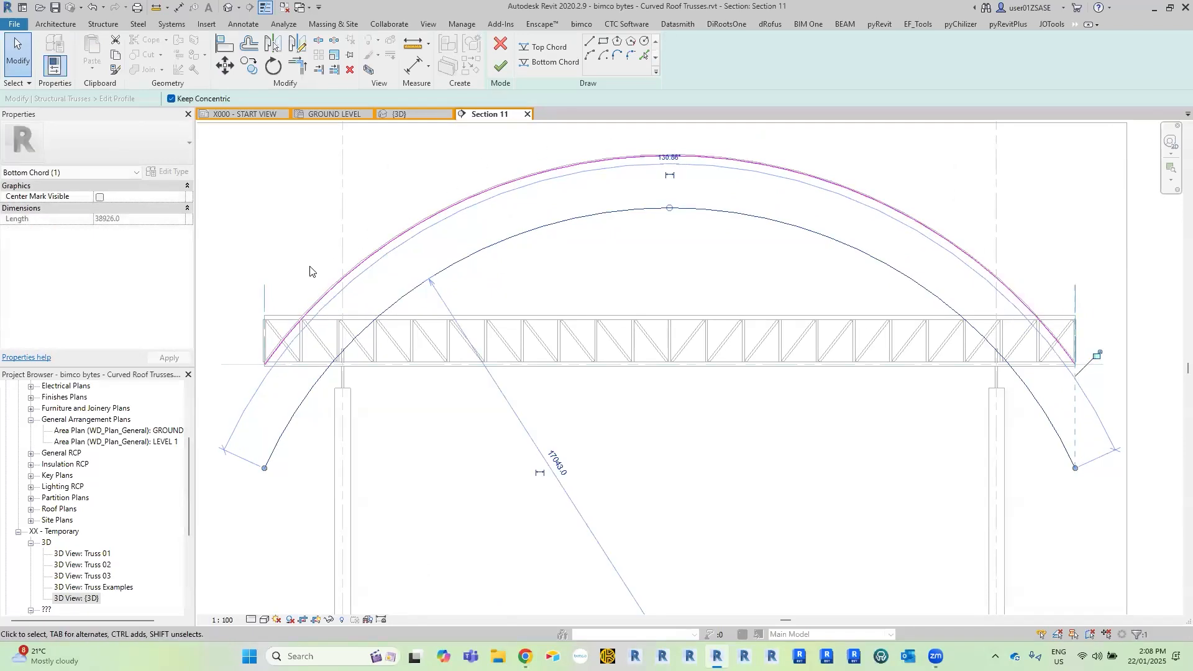
pyautogui.click(391, 210)
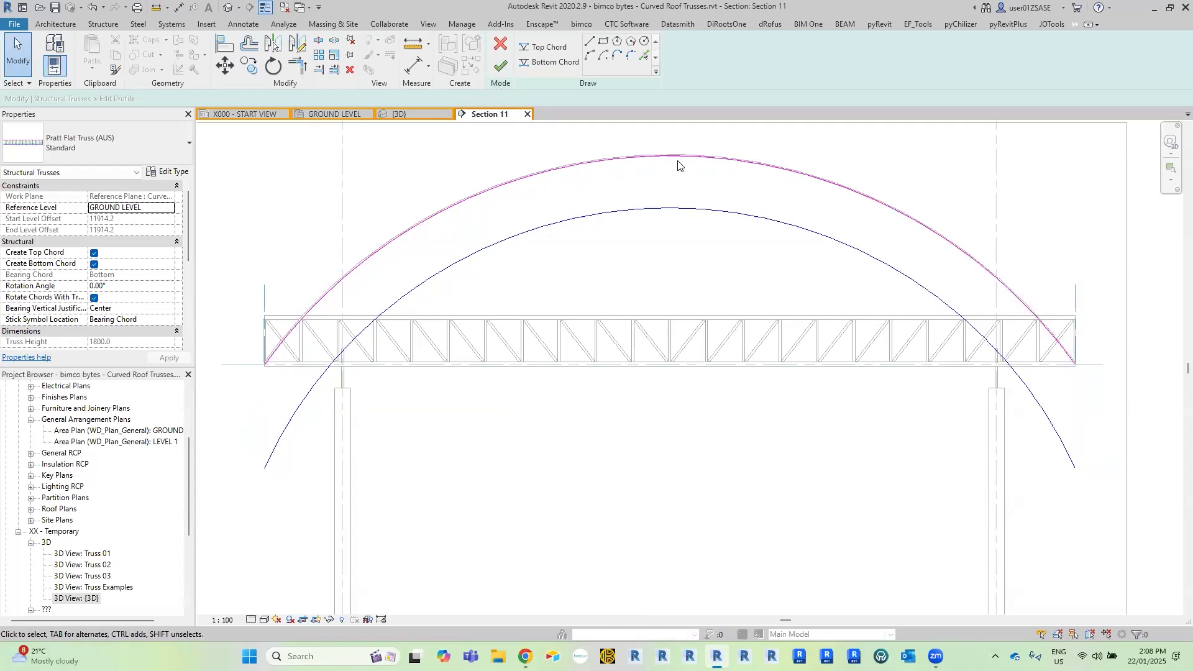
pyautogui.click(502, 69)
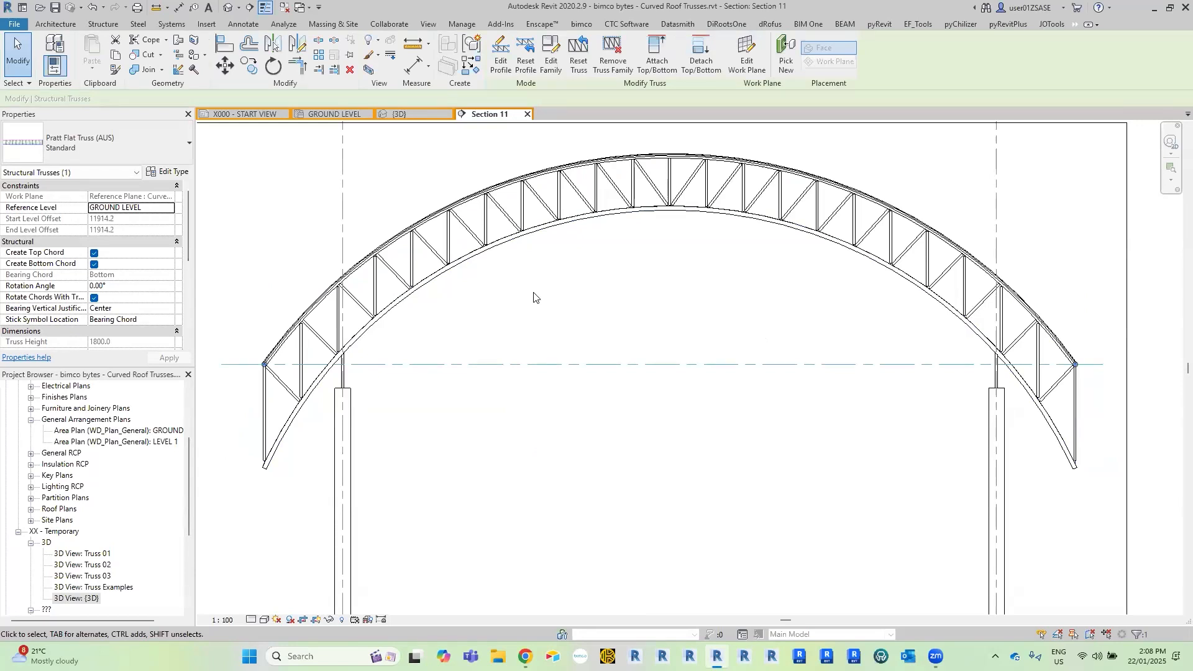
pyautogui.click(527, 328)
# Examine how the reshaped truss's top chord and web members meet the underside of the curved roof.
pyautogui.scroll(5, 876, 231)
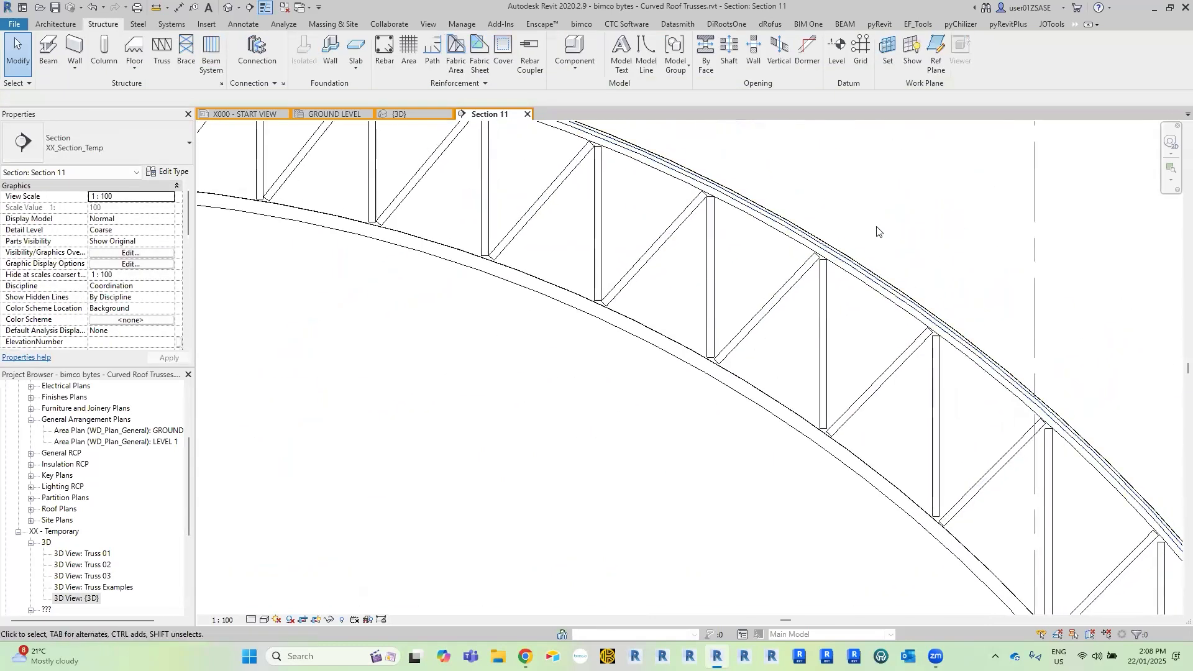
pyautogui.scroll(1, 876, 232)
pyautogui.scroll(-3, 813, 220)
pyautogui.scroll(4, 783, 227)
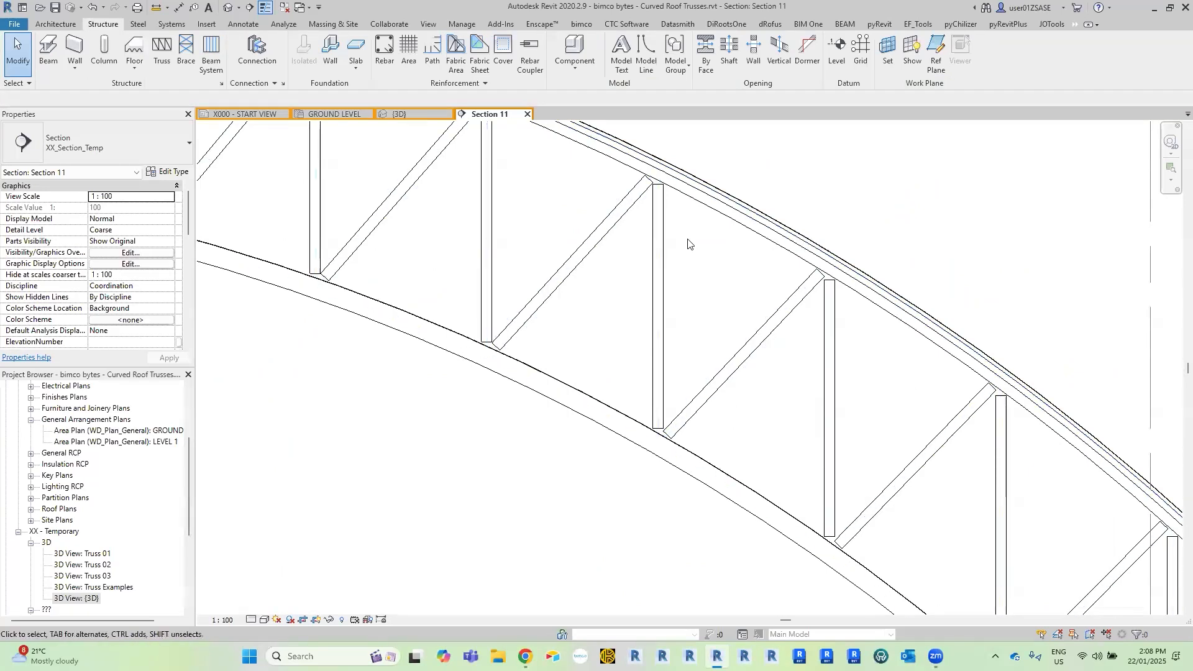
pyautogui.moveTo(662, 250); pyautogui.dragTo(648, 276, button='middle')
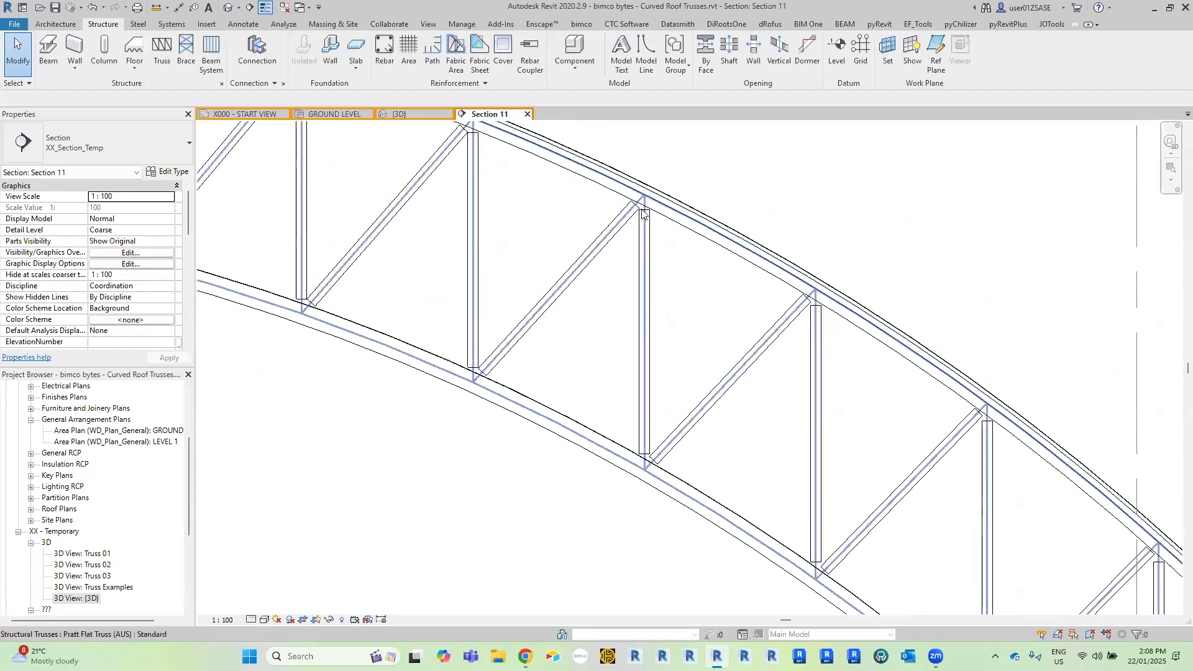
pyautogui.scroll(2, 684, 209)
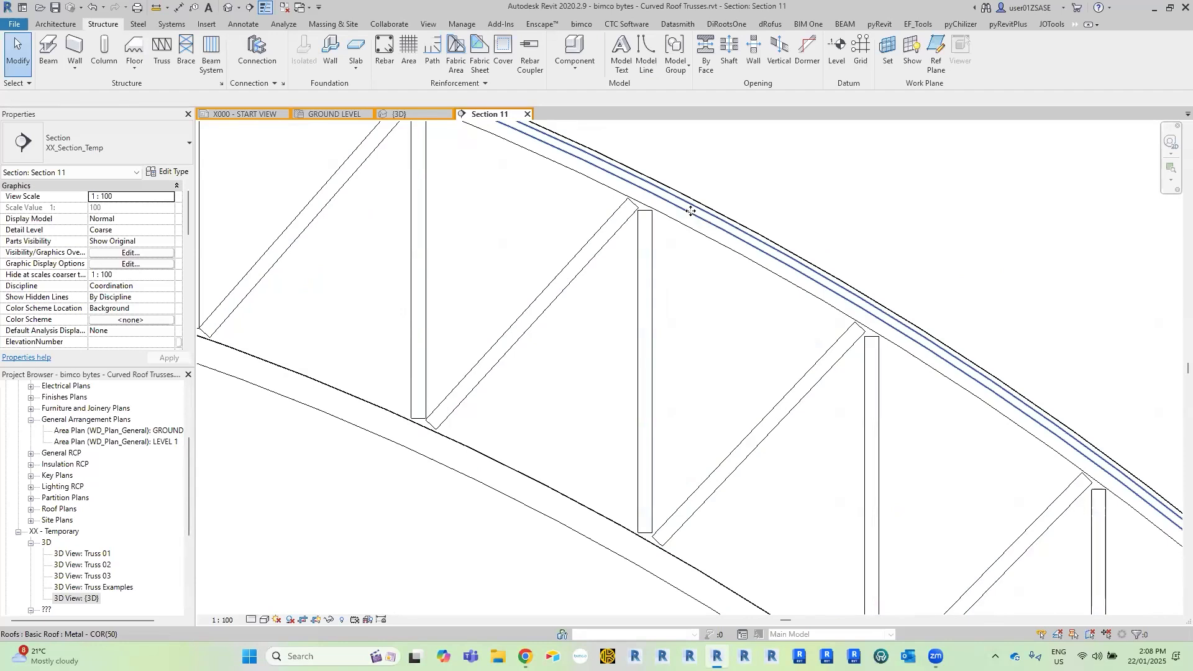
pyautogui.click(685, 215)
pyautogui.scroll(2, 749, 226)
pyautogui.scroll(-5, 746, 223)
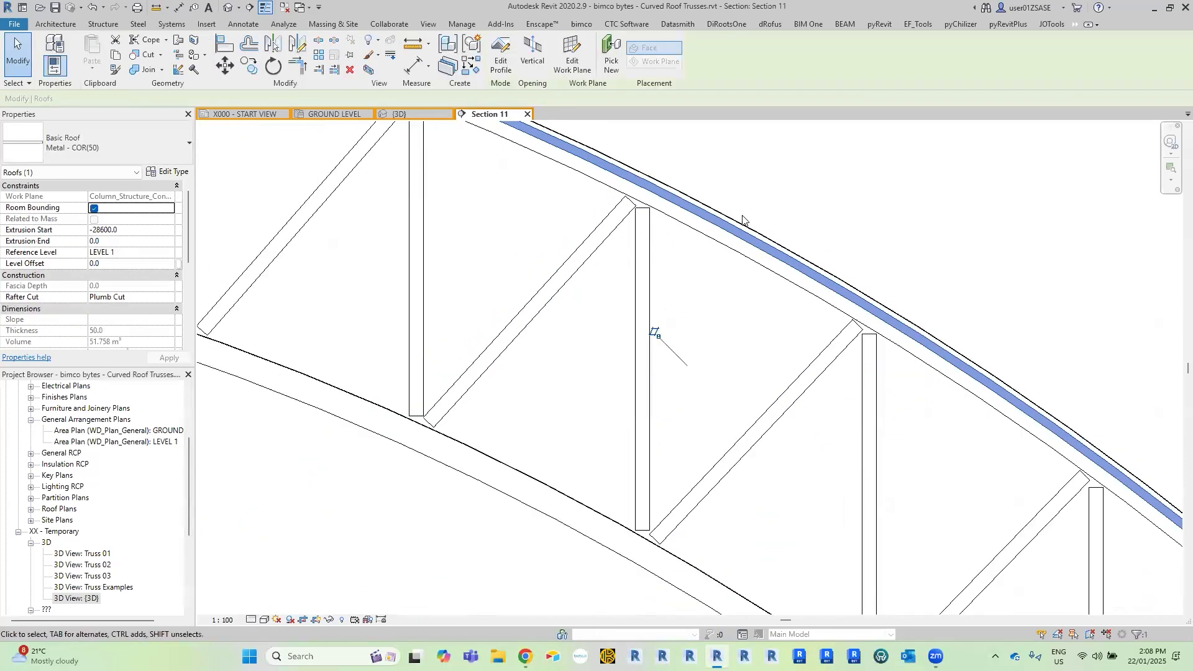
pyautogui.scroll(-4, 746, 214)
pyautogui.scroll(1, 748, 214)
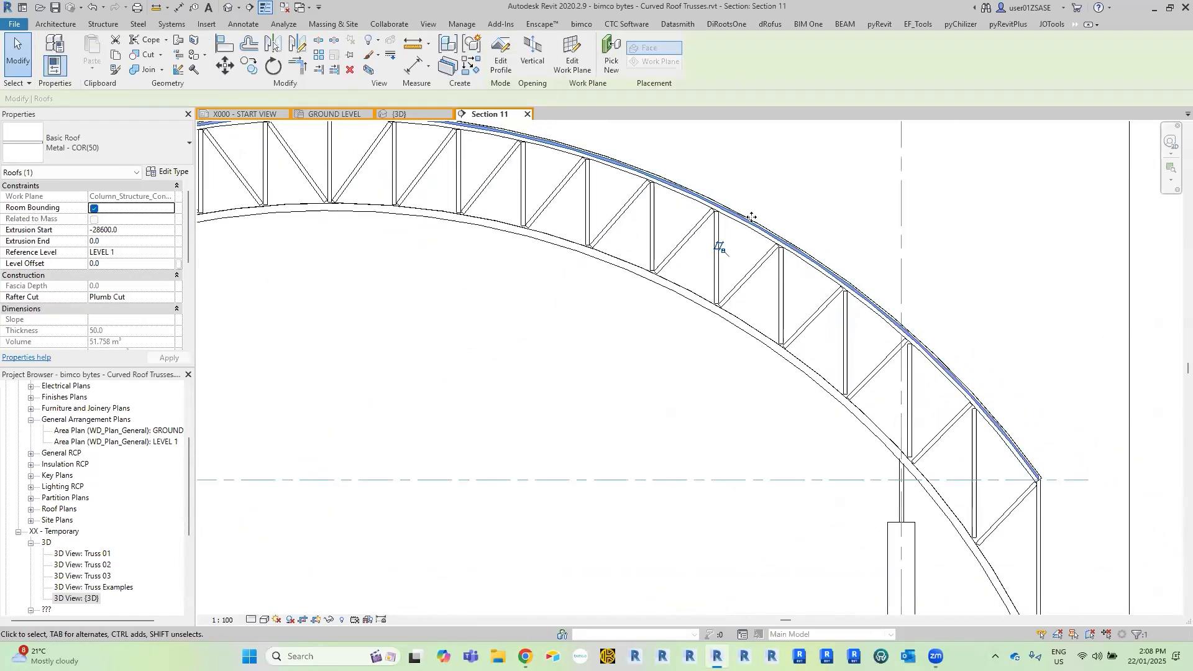
pyautogui.press('Escape')
pyautogui.scroll(-5, 814, 233)
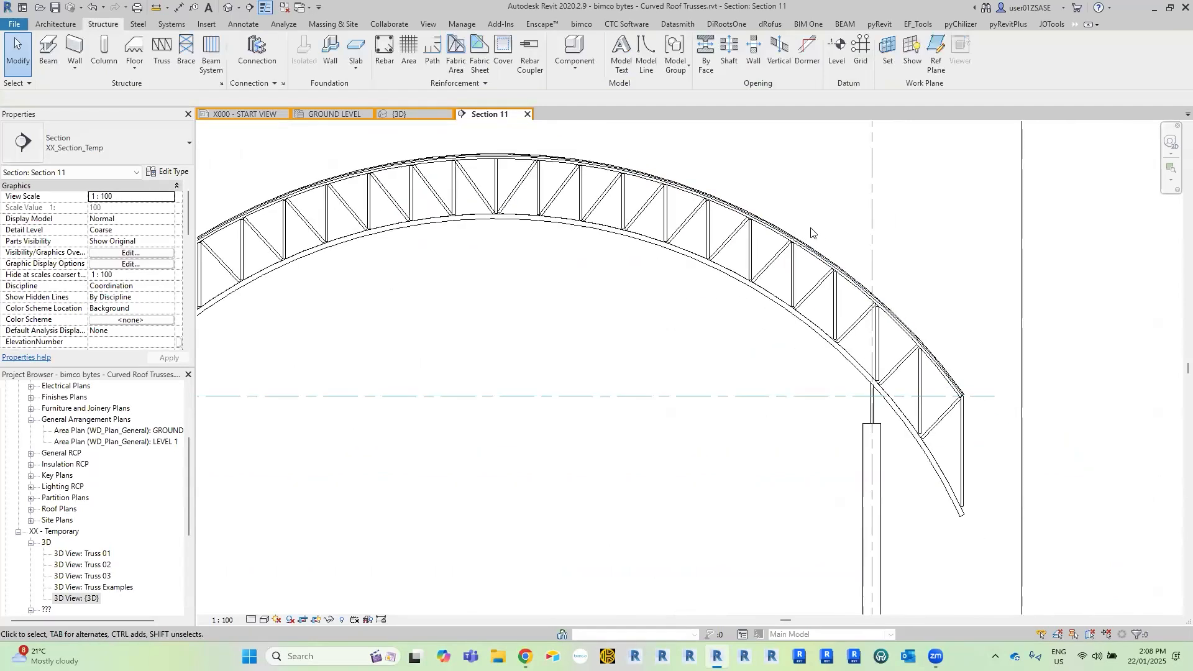
pyautogui.scroll(3, 863, 228)
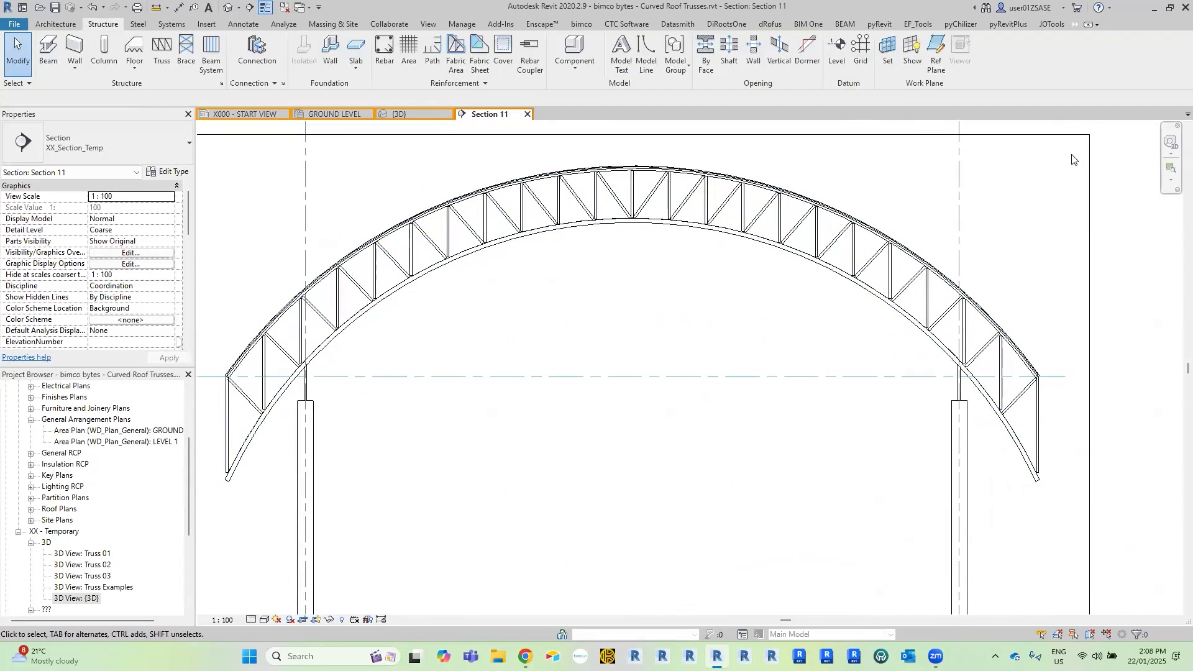
# Select everything around the truss and filter the selection to Structural Framing (Chord), Structural Framing (Web) and Structural Trusses.
pyautogui.moveTo(1067, 163); pyautogui.dragTo(210, 527)
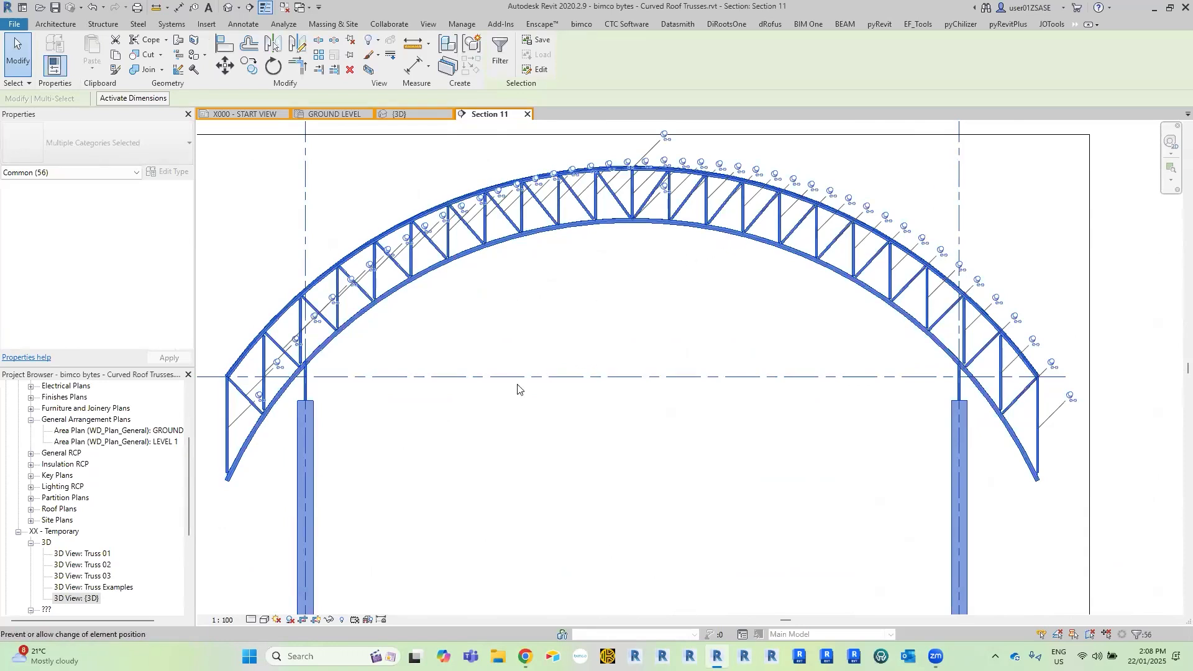
pyautogui.click(490, 60)
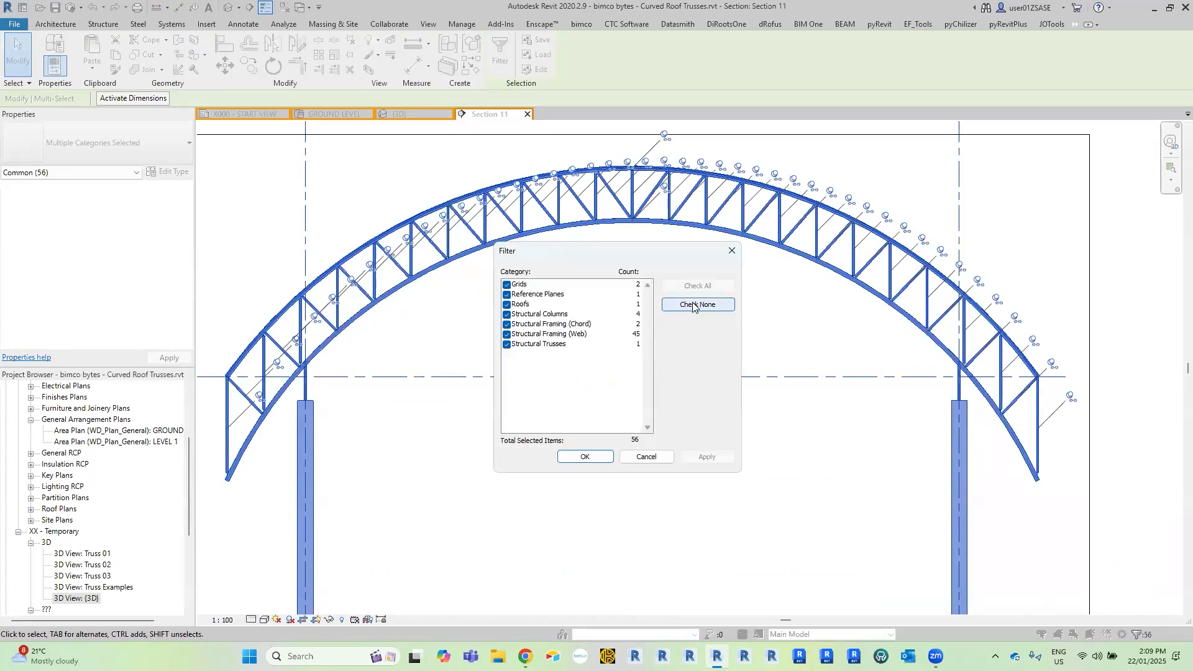
pyautogui.click(693, 304)
pyautogui.click(562, 324)
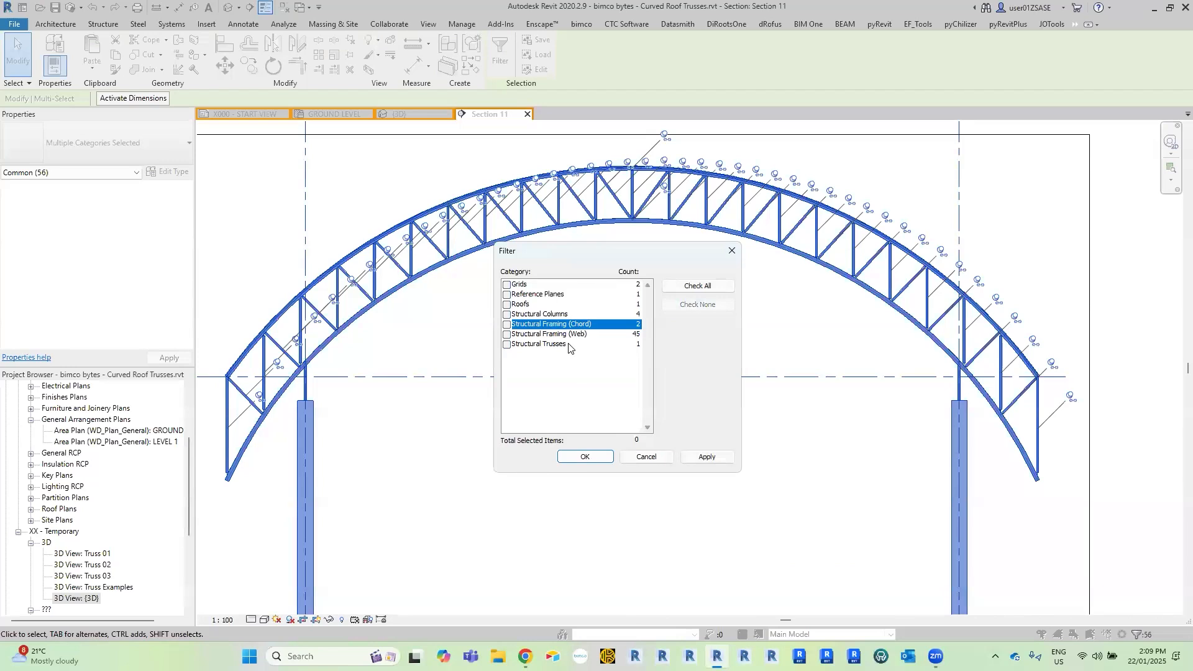
pyautogui.keyDown('shift'); pyautogui.click(569, 345); pyautogui.keyUp('shift')
pyautogui.click(508, 324)
pyautogui.click(585, 457)
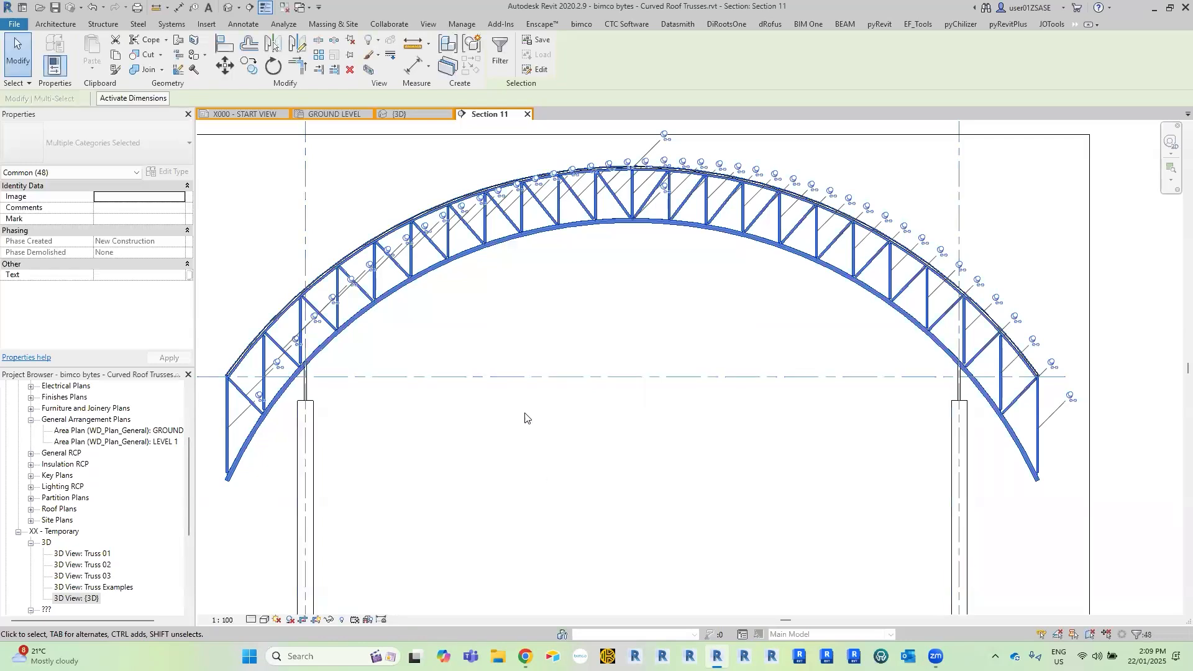
# Temporarily isolate the selected truss with its chord and web members in the section view and unpin them.
pyautogui.moveTo(562, 280); pyautogui.dragTo(571, 257, button='middle')
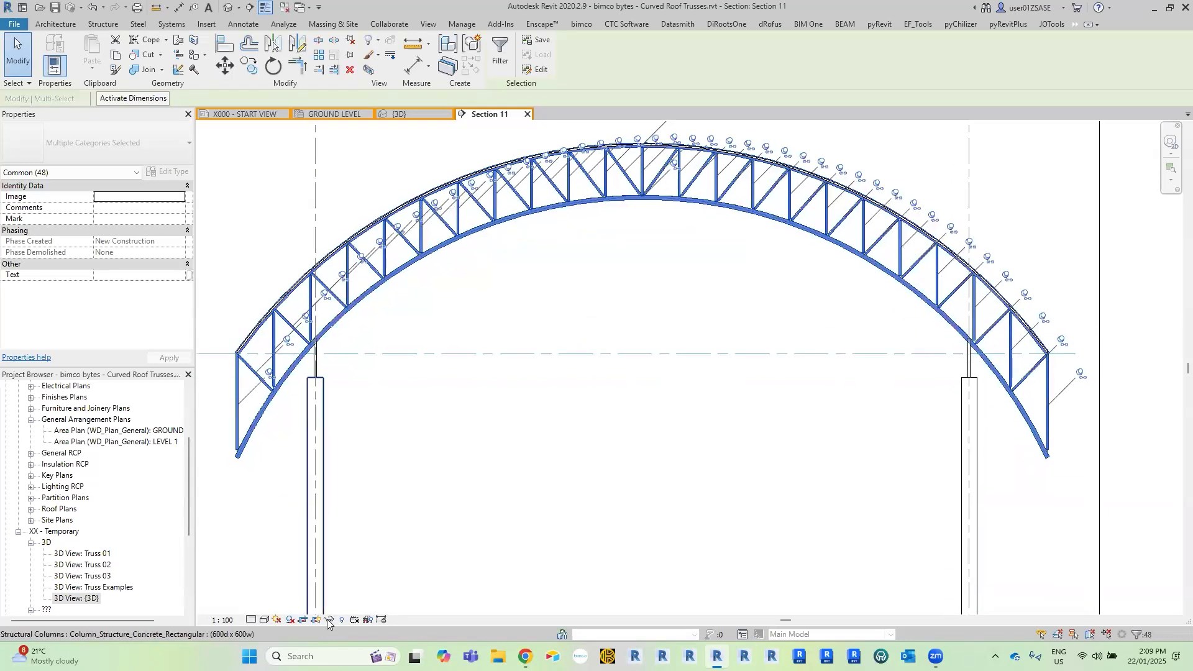
pyautogui.click(328, 620)
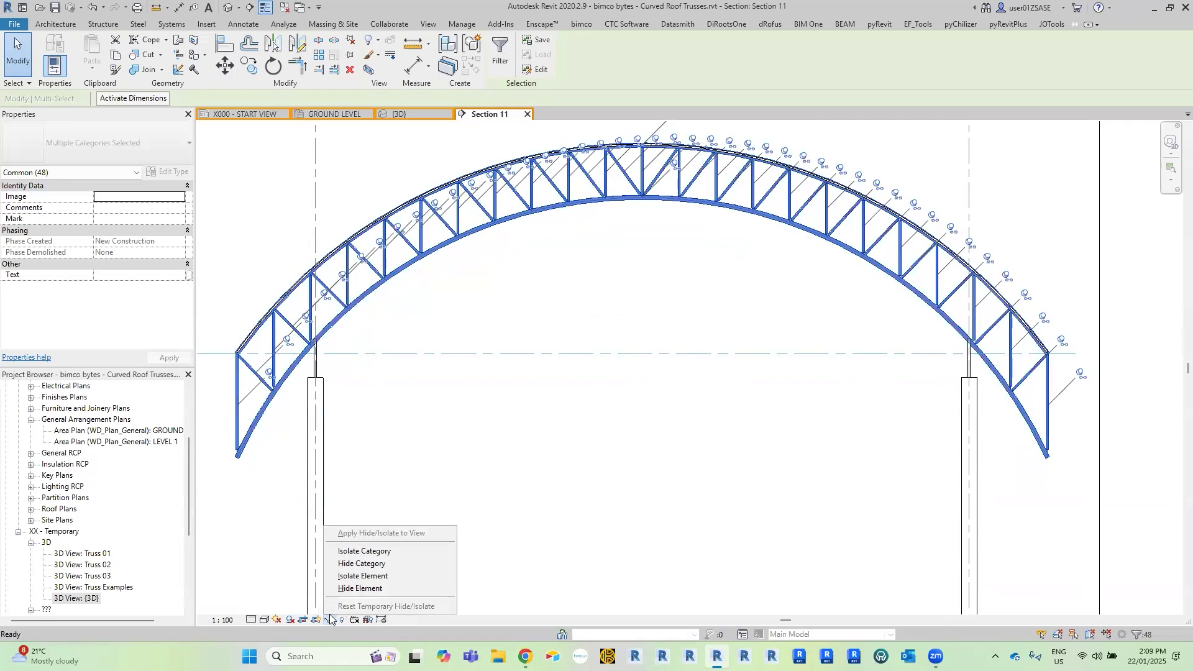
pyautogui.click(345, 576)
pyautogui.moveTo(644, 327); pyautogui.dragTo(680, 311, button='middle')
pyautogui.scroll(-1, 682, 337)
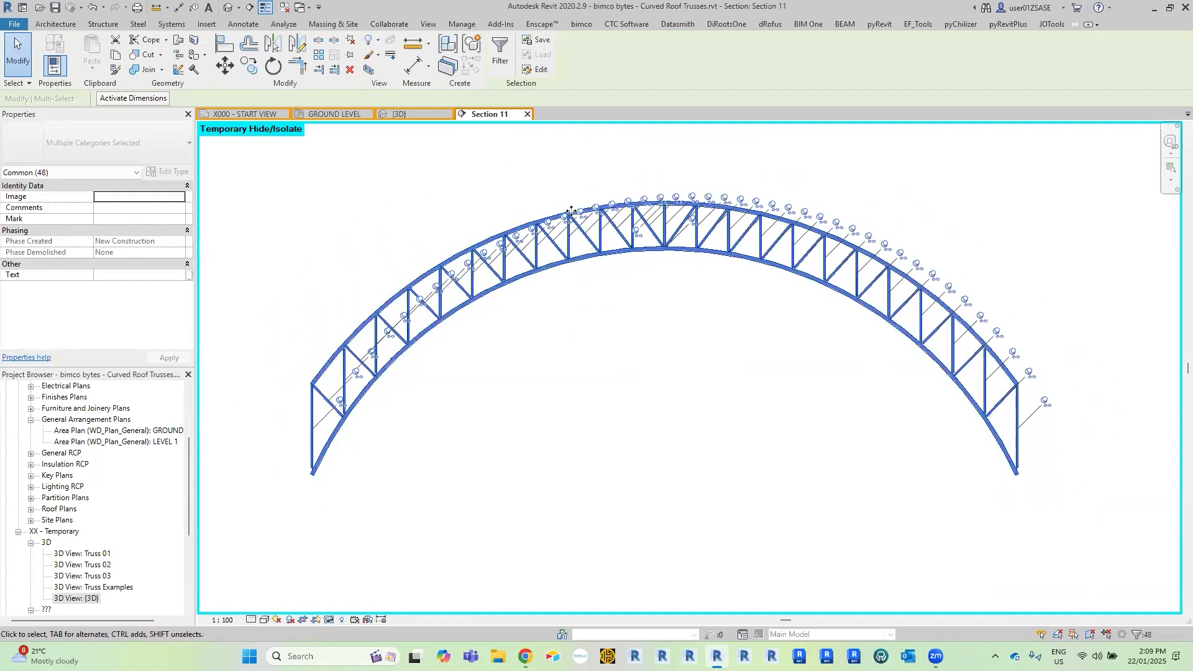
pyautogui.click(351, 40)
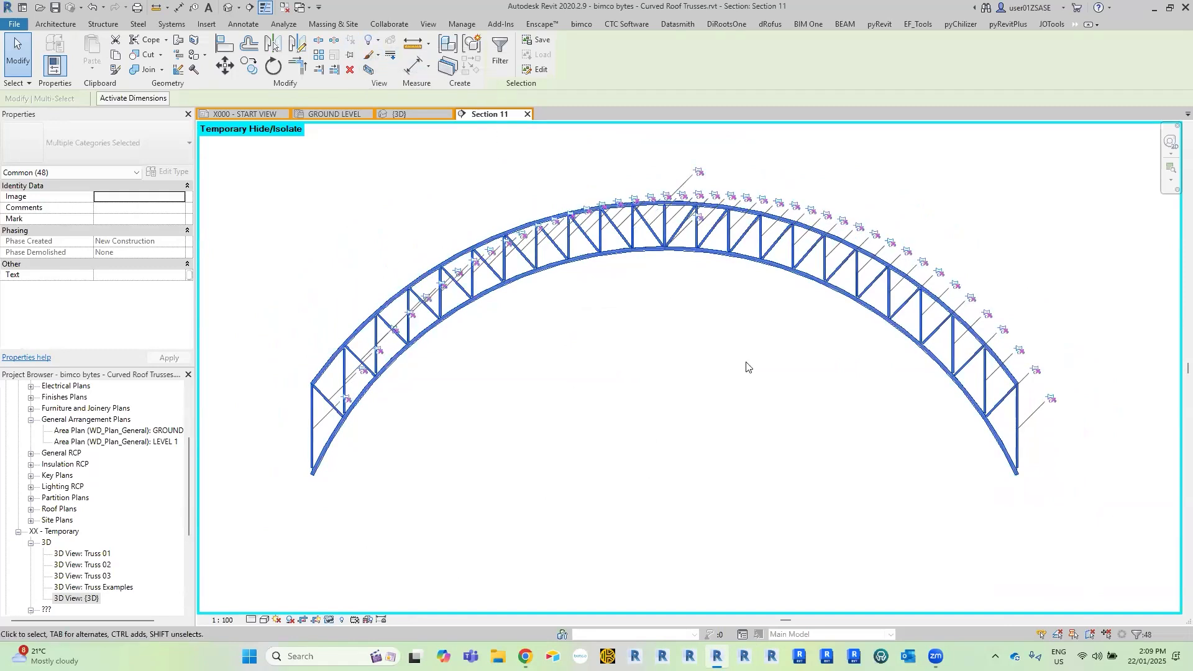
pyautogui.click(615, 359)
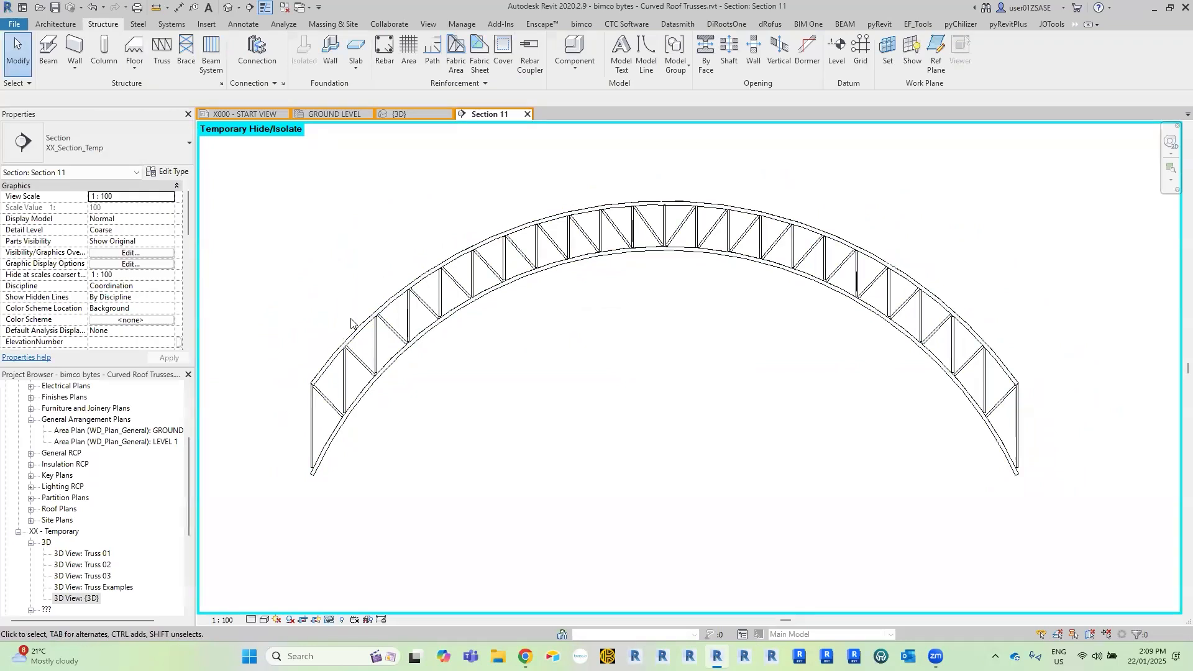
# Set the z Justification of the truss's top chord member to Top.
pyautogui.scroll(6, 357, 324)
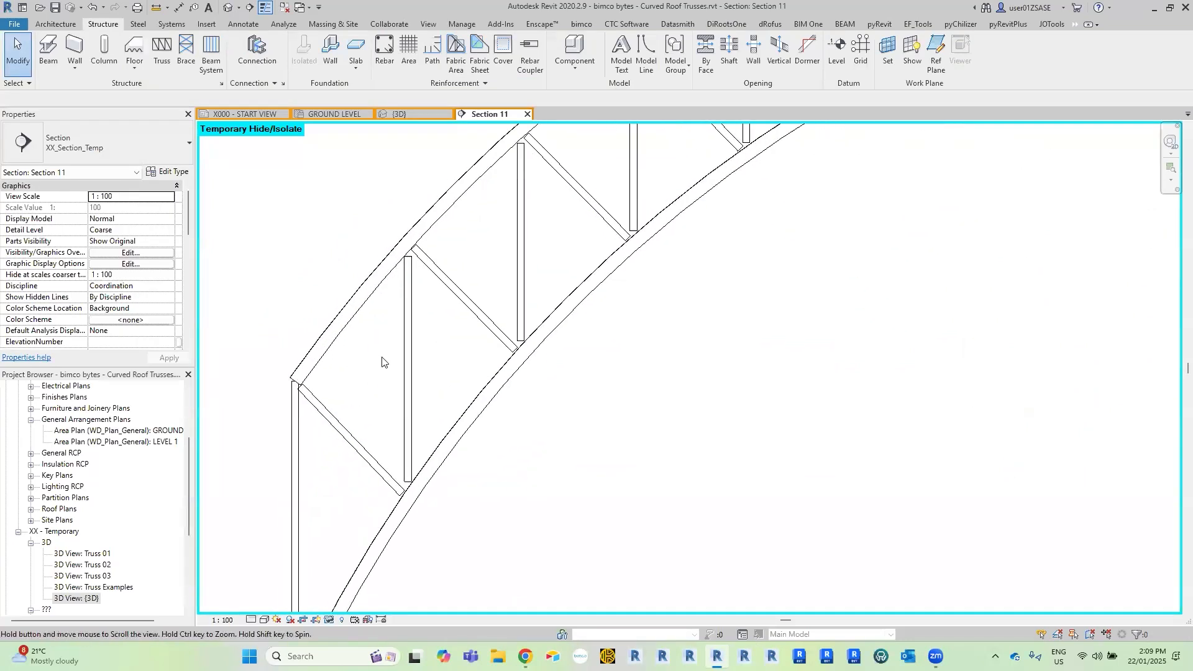
pyautogui.scroll(1, 379, 340)
pyautogui.moveTo(490, 280)
pyautogui.mouseDown(button='middle')
pyautogui.moveTo(462, 324)
pyautogui.moveTo(487, 298)
pyautogui.mouseUp(button='middle')
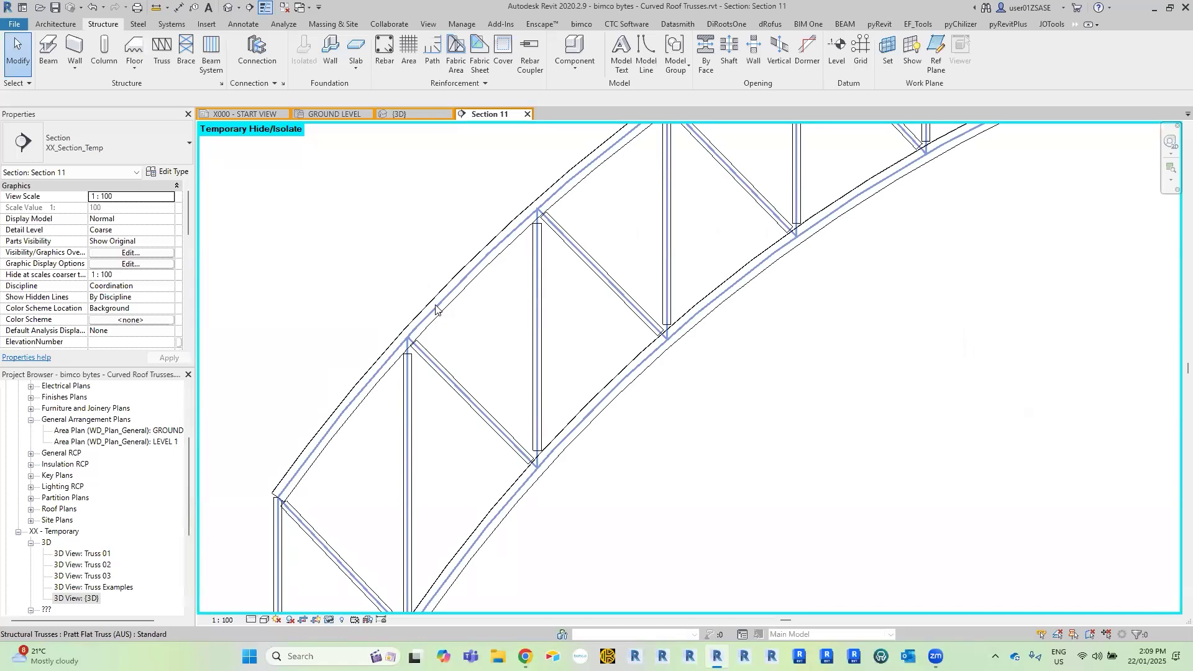
pyautogui.press('Tab')
pyautogui.click(450, 310)
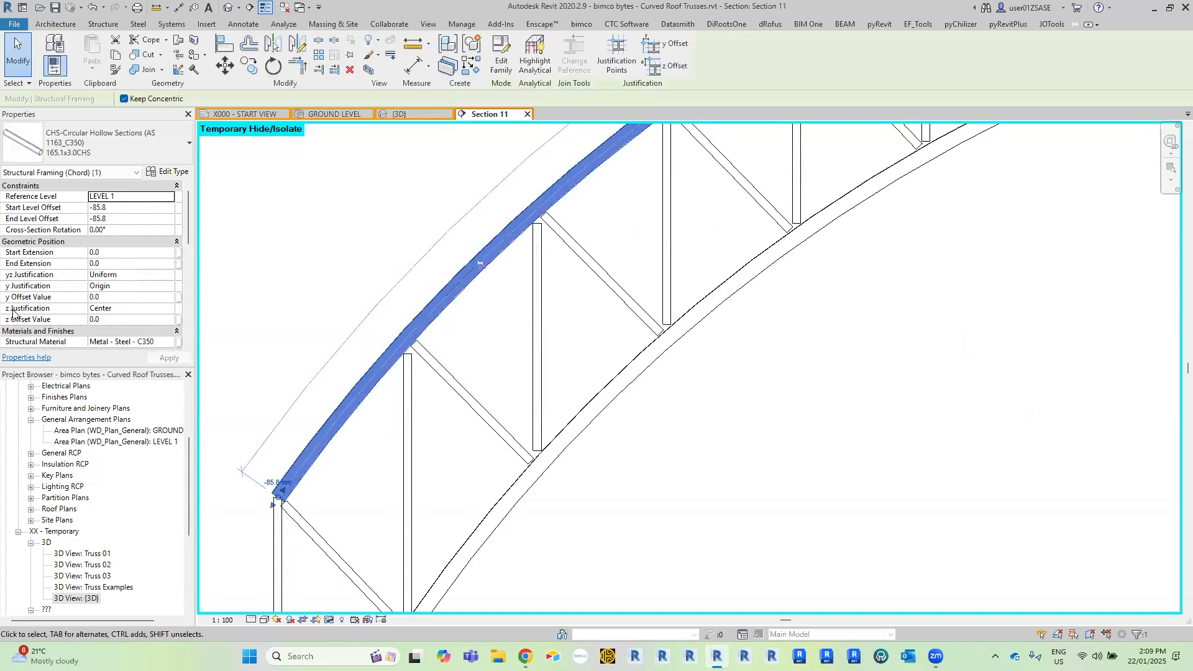
pyautogui.click(169, 310)
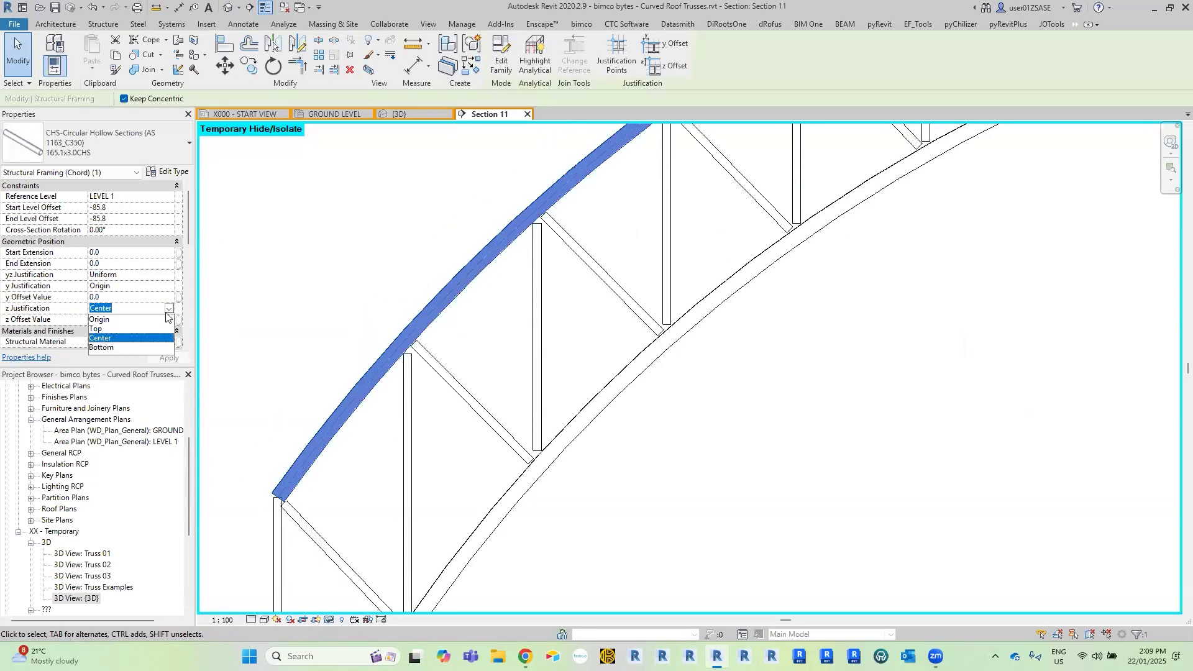
pyautogui.click(95, 329)
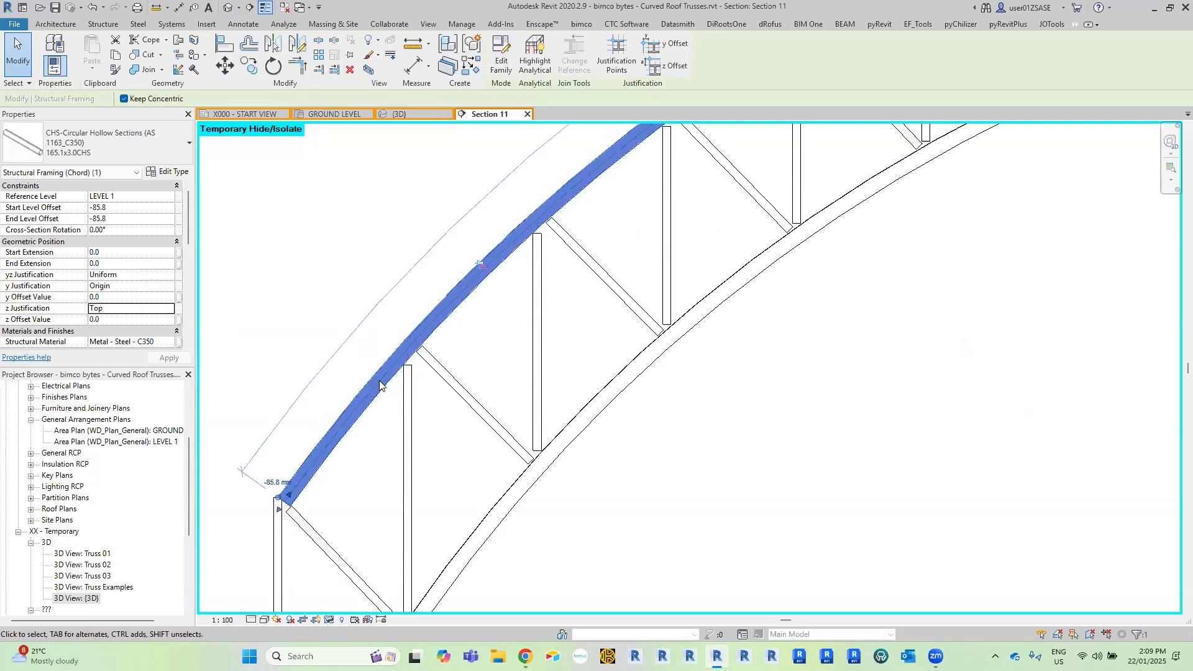
# Set the z Justification of the truss's bottom chord member to Bottom.
pyautogui.moveTo(494, 511); pyautogui.dragTo(477, 431, button='middle')
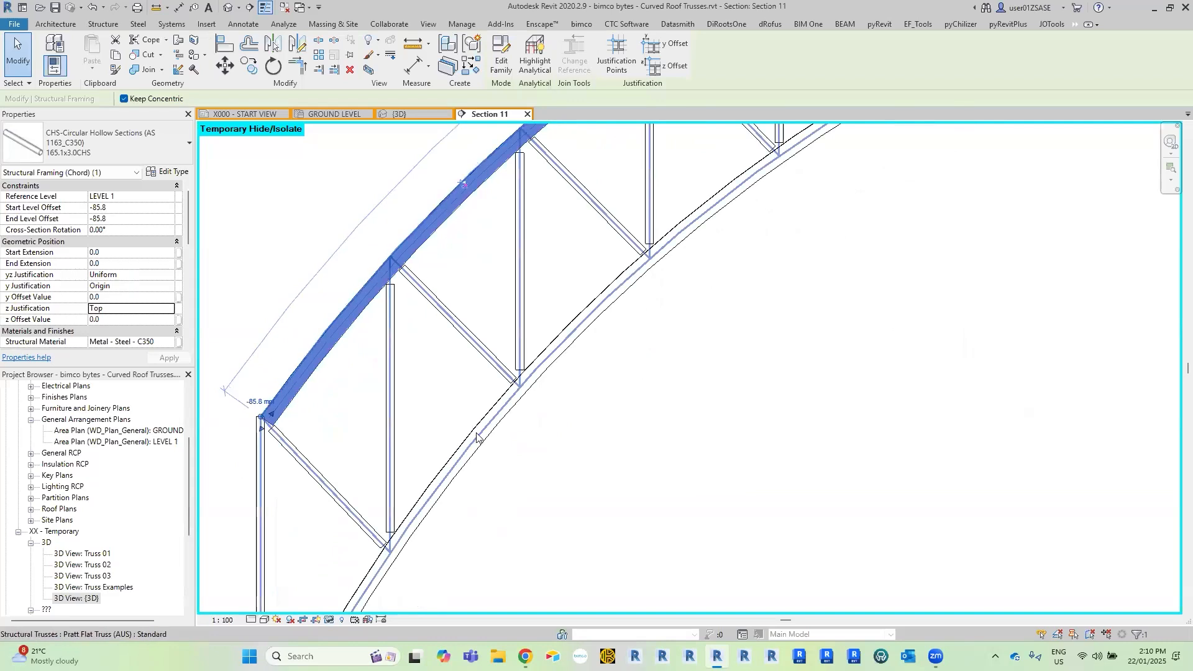
pyautogui.click(476, 436)
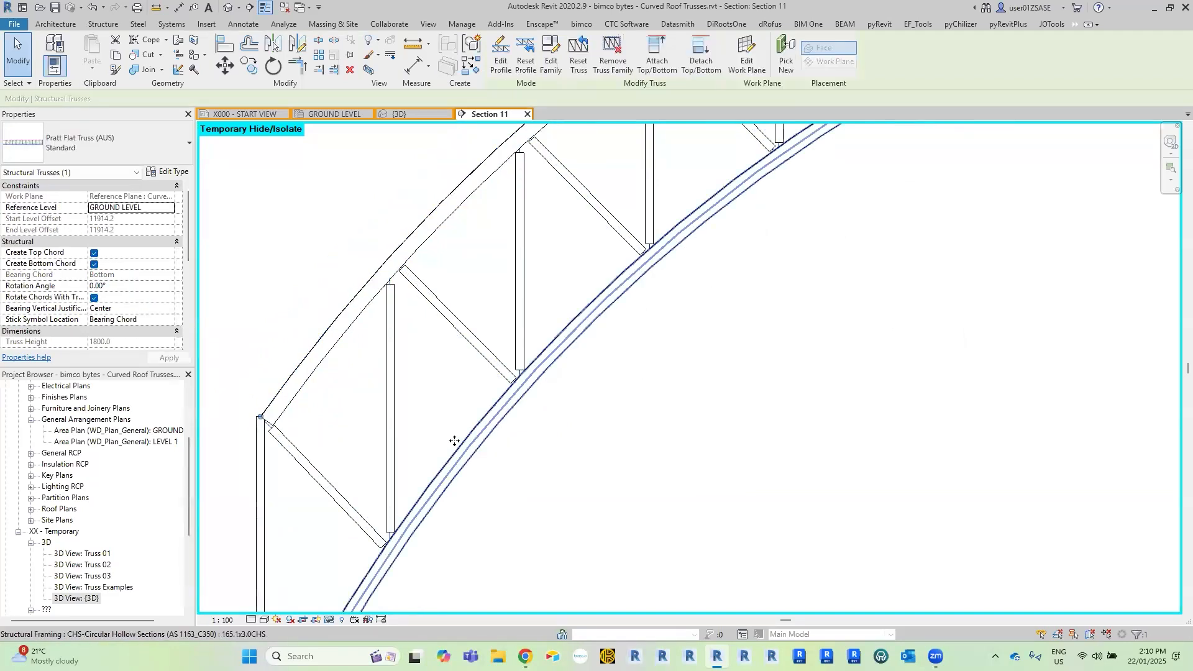
pyautogui.click(168, 308)
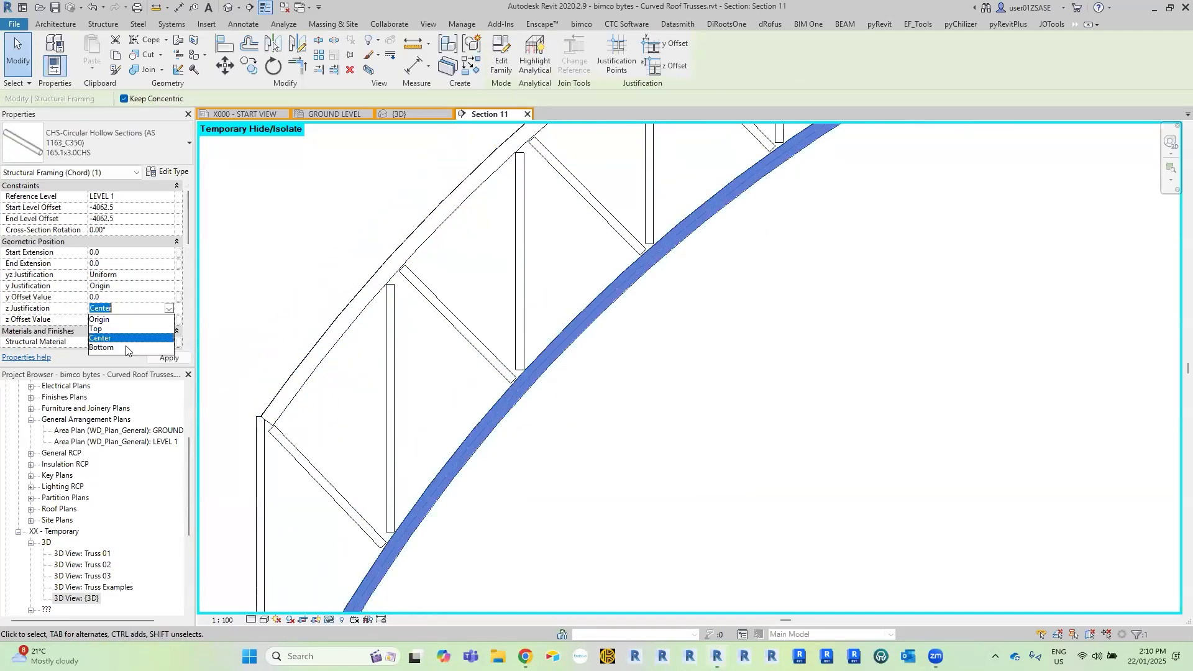
pyautogui.press('Return')
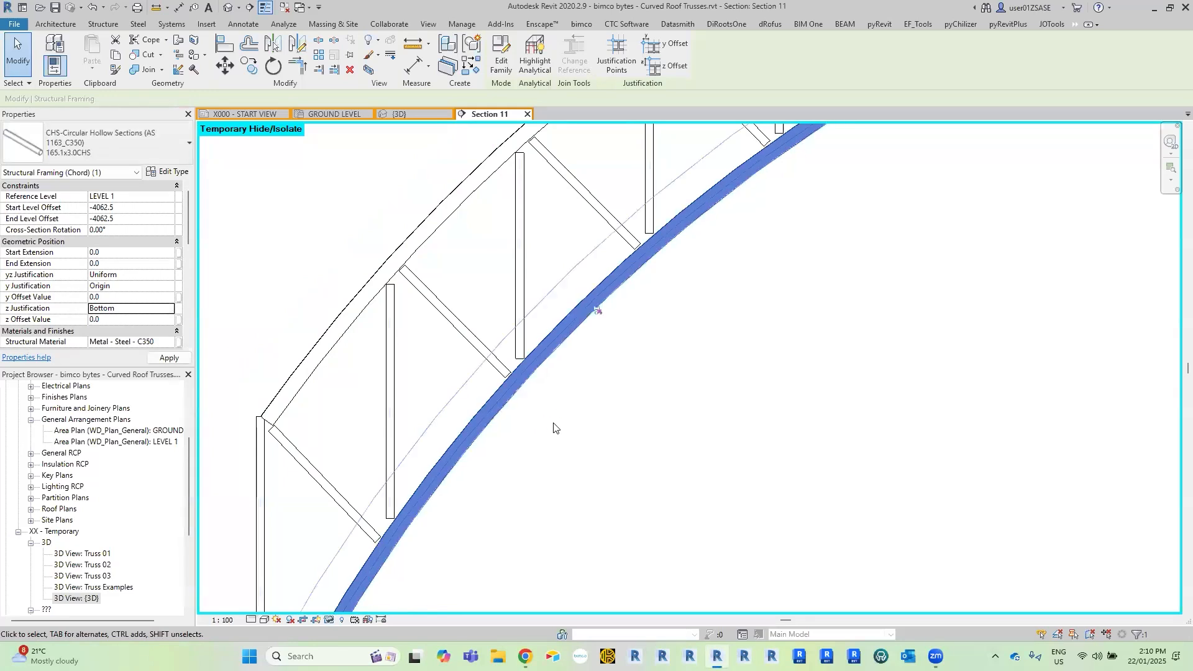
pyautogui.click(524, 422)
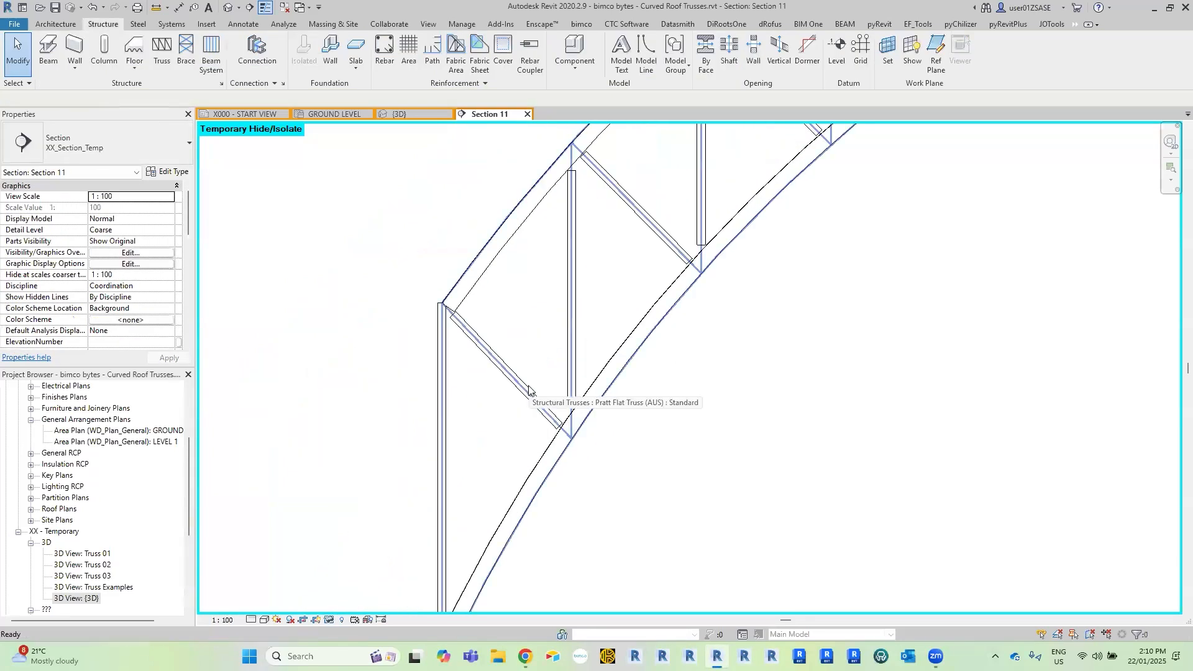
# Reveal the hidden elements to check the left end vertical web against the roof edge and return to the isolated truss.
pyautogui.moveTo(399, 378); pyautogui.dragTo(404, 271, button='middle')
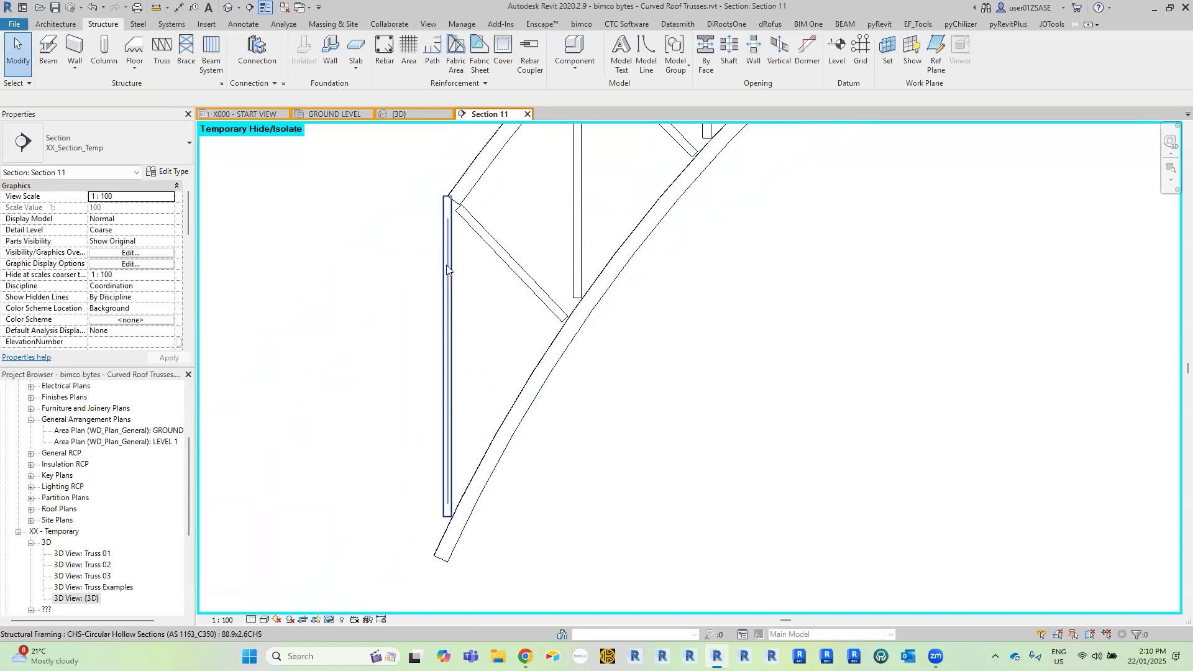
pyautogui.click(447, 264)
pyautogui.scroll(3, 433, 213)
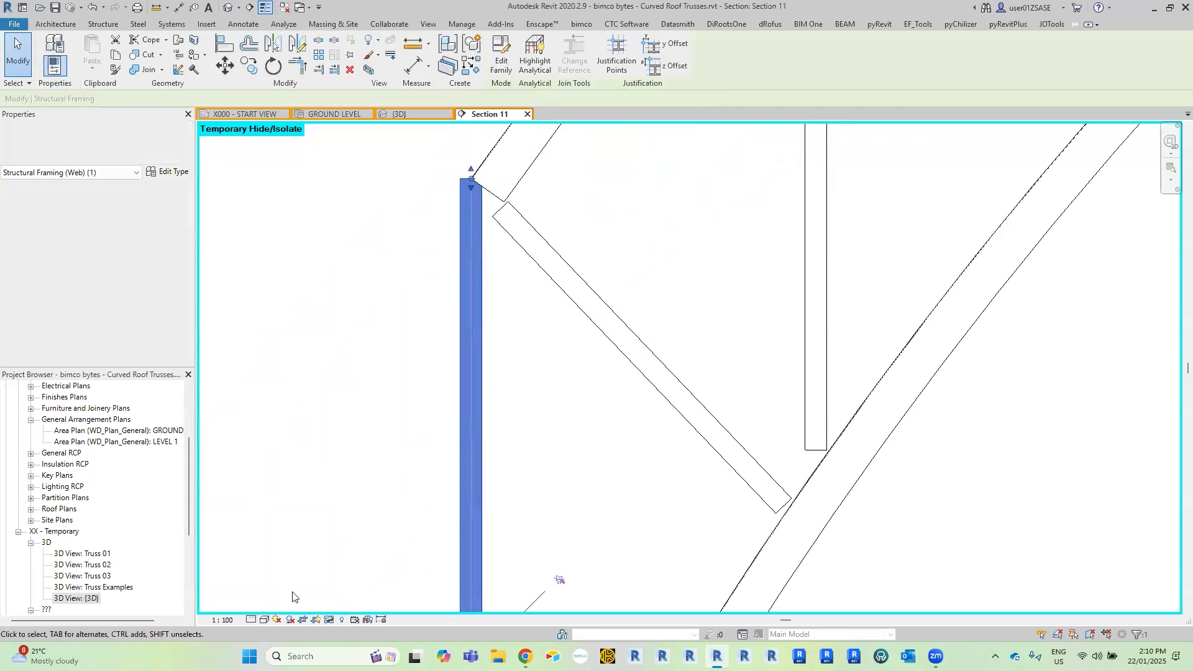
pyautogui.moveTo(337, 386); pyautogui.dragTo(347, 425, button='middle')
pyautogui.press('Escape')
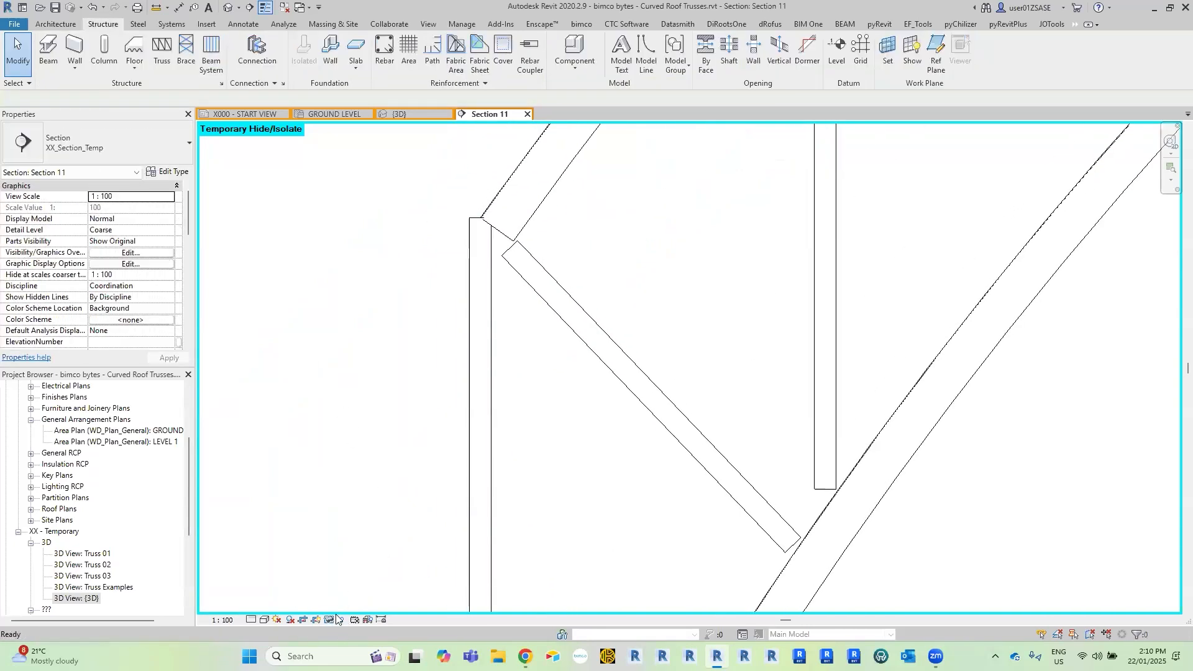
pyautogui.click(329, 619)
pyautogui.click(390, 607)
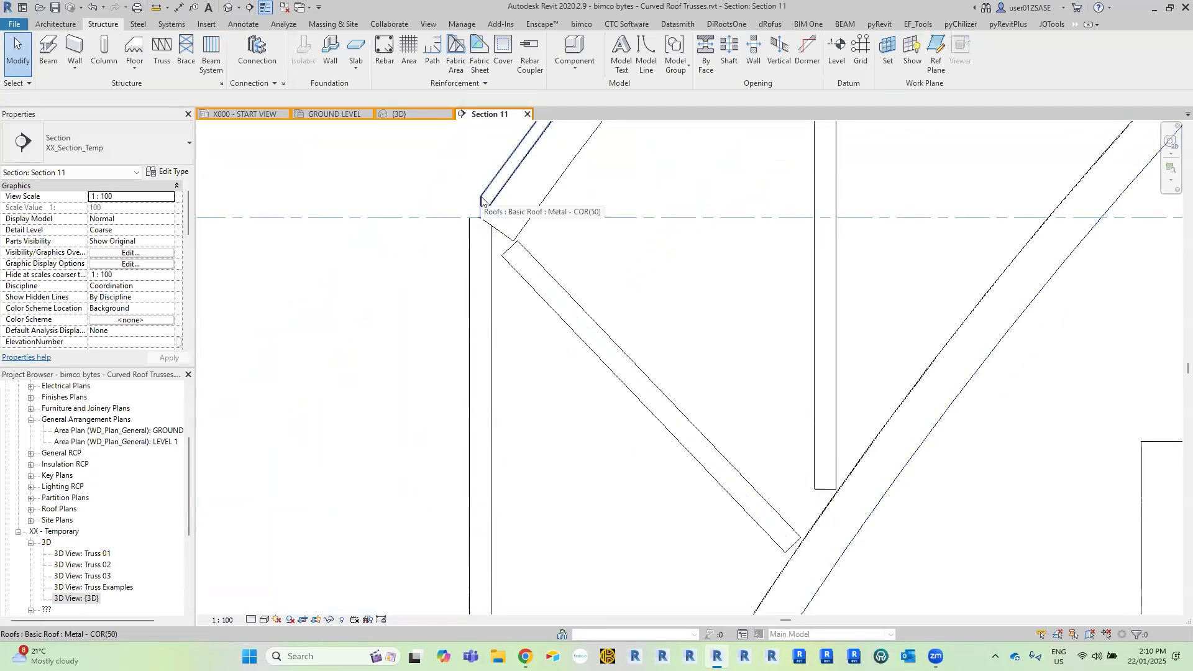
pyautogui.press('Tab')
pyautogui.click(477, 262)
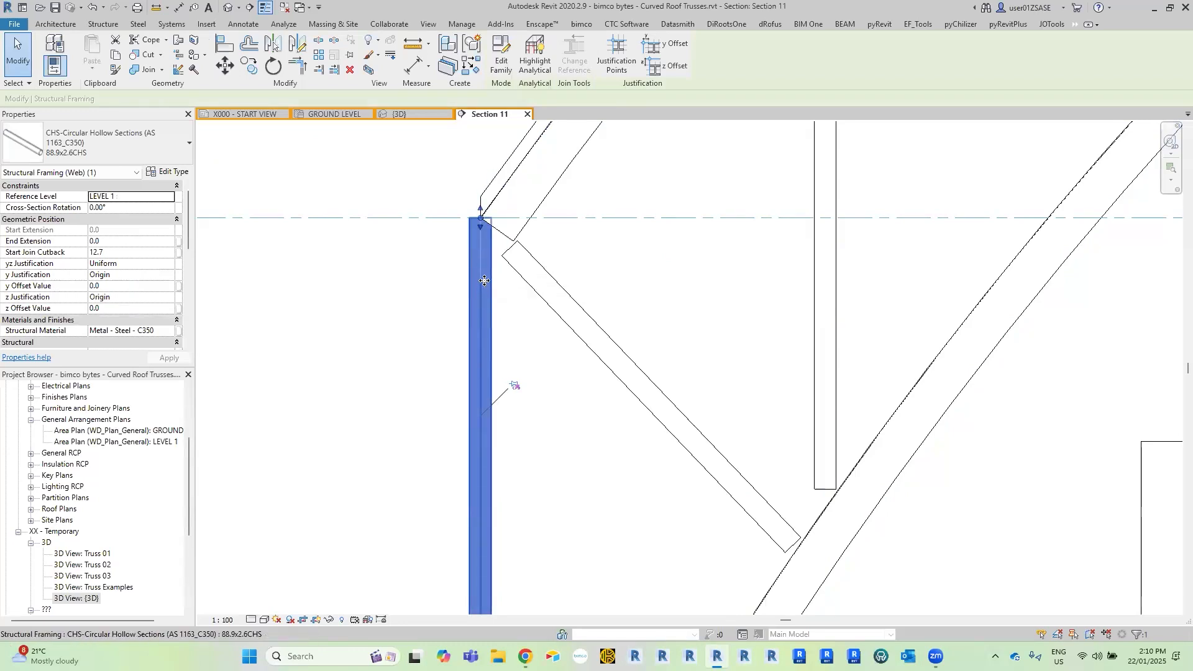
pyautogui.press('h')
pyautogui.press('h')
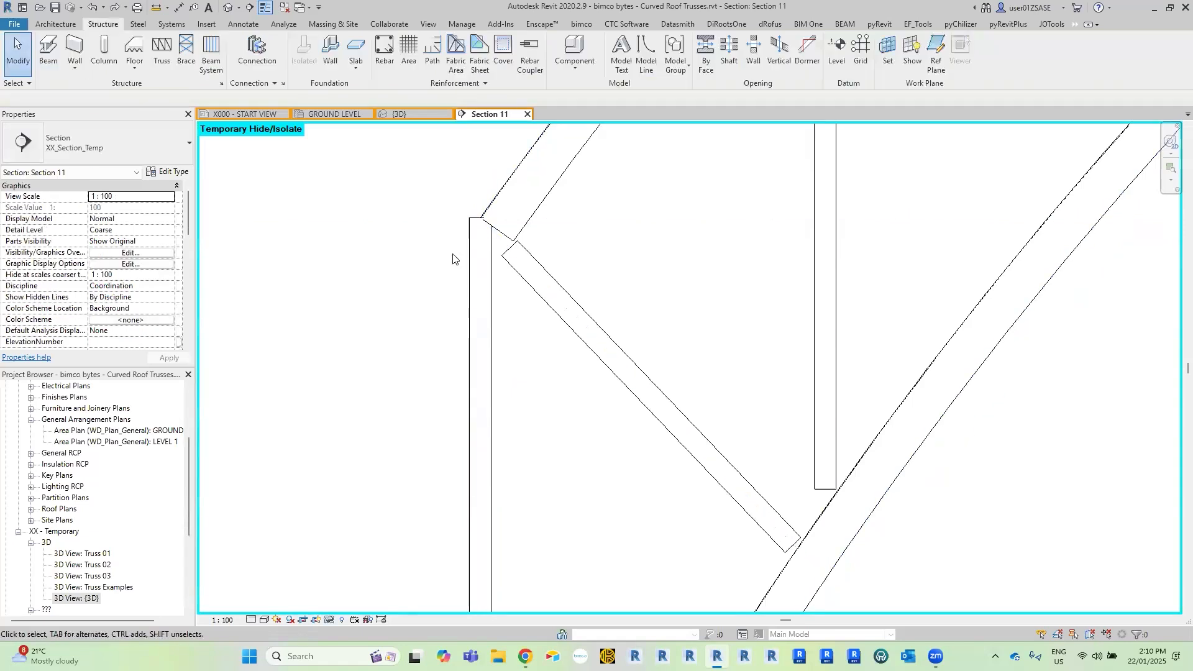
# Set the z Justification of the truss's left end vertical web to Bottom.
pyautogui.click(479, 302)
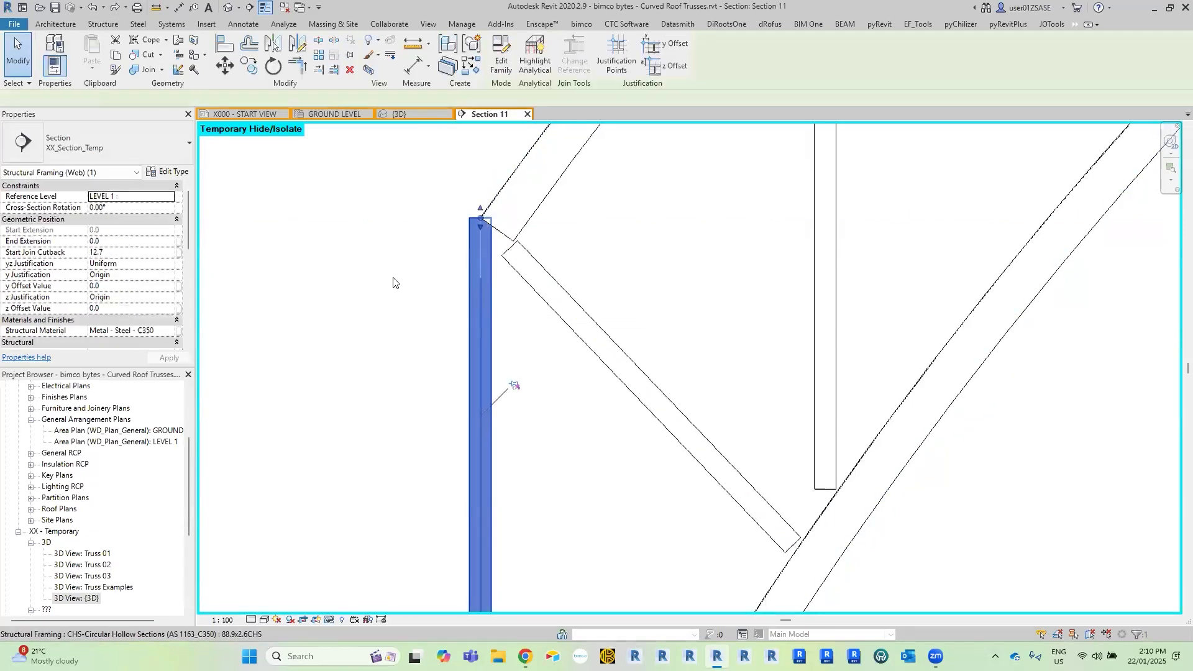
pyautogui.click(169, 297)
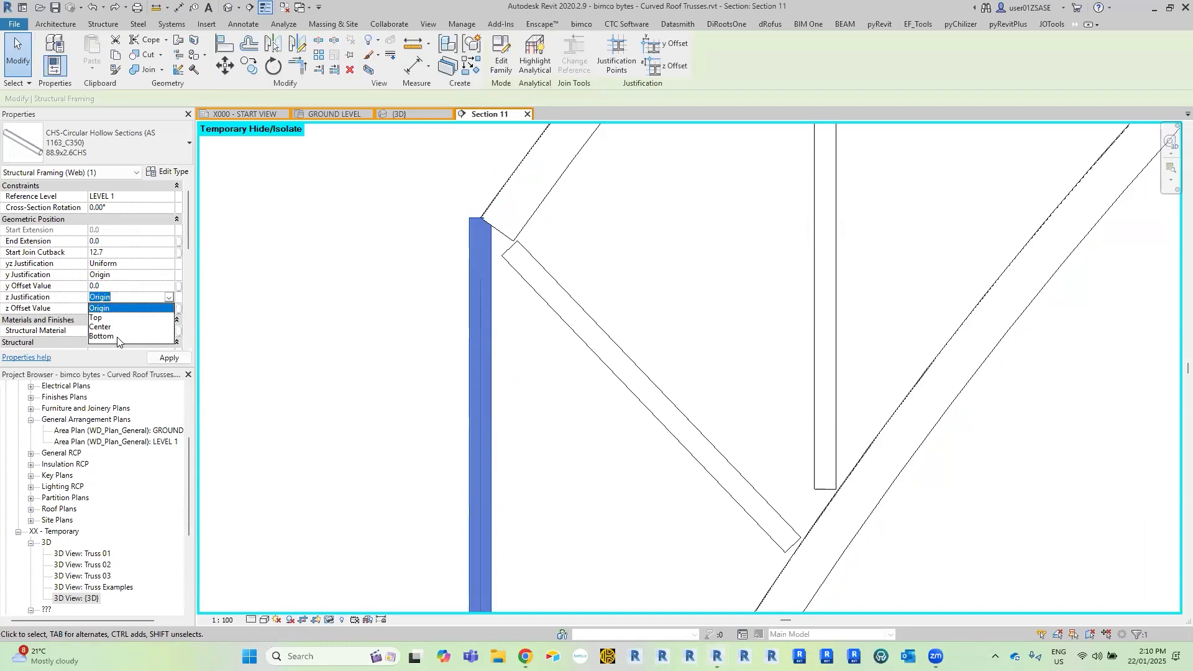
pyautogui.click(117, 337)
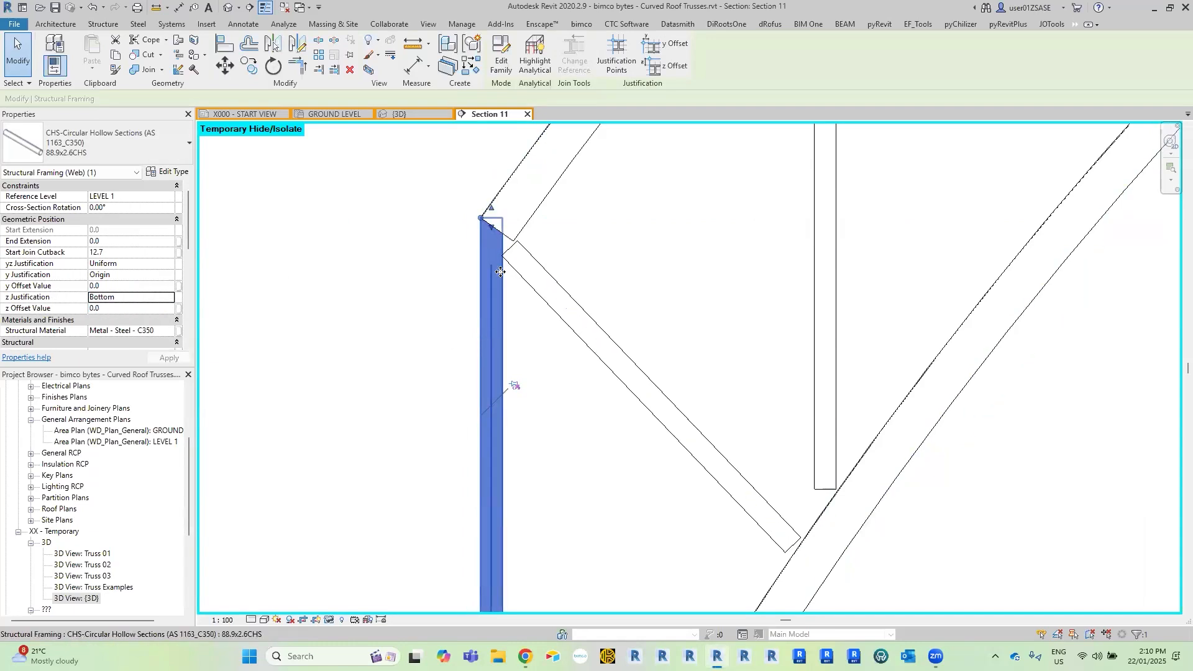
pyautogui.scroll(-4, 500, 271)
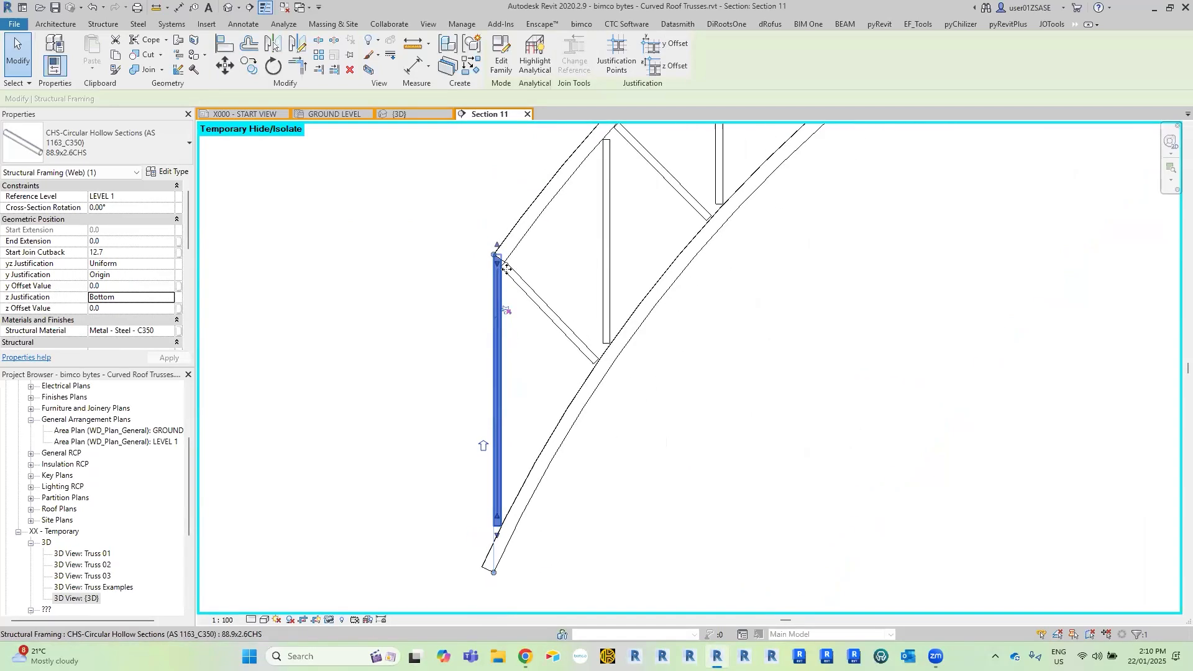
# Set the z Justification of the vertical web at the truss's opposite, right end to Top.
pyautogui.moveTo(539, 356); pyautogui.dragTo(143, 357, button='middle')
pyautogui.scroll(-1, 994, 366)
pyautogui.moveTo(1000, 365); pyautogui.dragTo(594, 333, button='middle')
pyautogui.scroll(2, 807, 288)
pyautogui.click(654, 223)
pyautogui.moveTo(807, 288); pyautogui.dragTo(641, 357, button='middle')
pyautogui.scroll(2, 654, 225)
pyautogui.click(646, 250)
pyautogui.scroll(2, 641, 357)
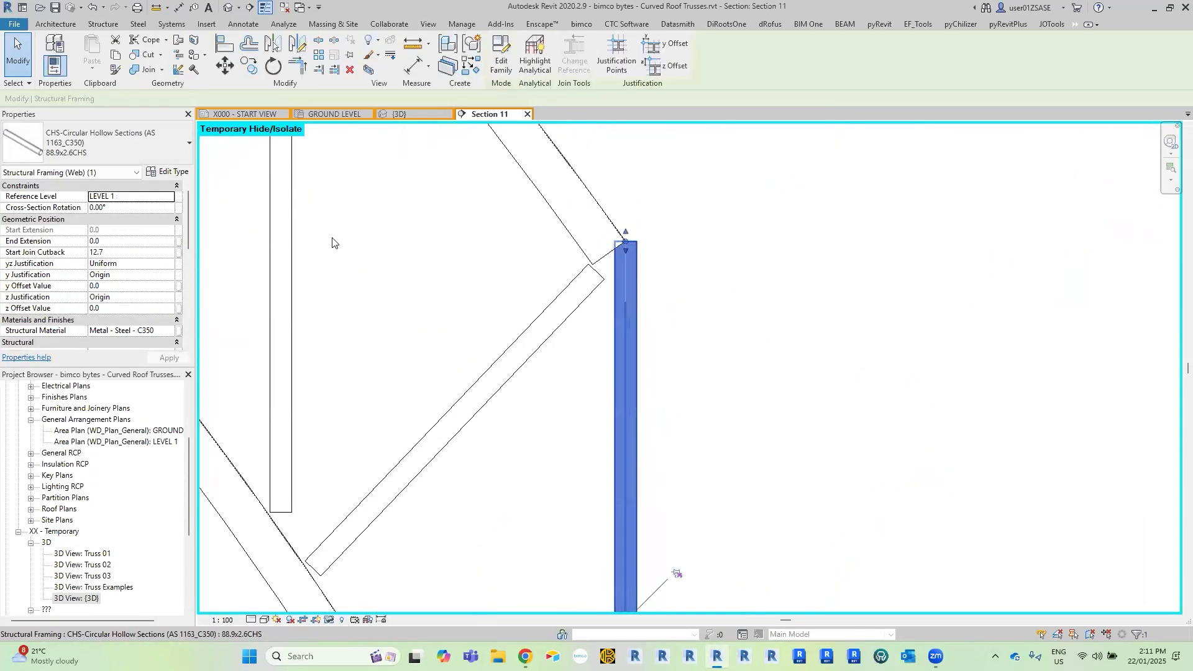
pyautogui.click(172, 299)
pyautogui.click(118, 318)
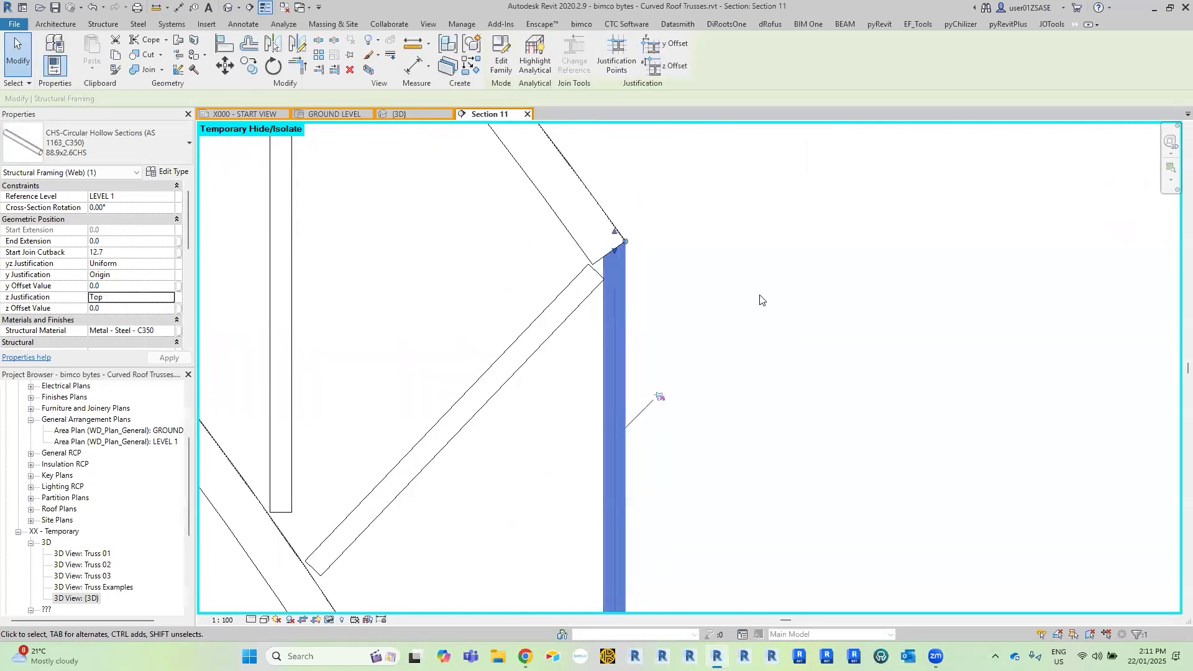
# Extend the top chord past the left end vertical web with a start extension of about 279 mm.
pyautogui.scroll(-4, 759, 295)
pyautogui.click(295, 243)
pyautogui.moveTo(287, 241); pyautogui.dragTo(526, 270, button='middle')
pyautogui.scroll(-3, 526, 270)
pyautogui.moveTo(467, 239); pyautogui.dragTo(863, 290, button='middle')
pyautogui.moveTo(332, 271); pyautogui.dragTo(902, 223, button='middle')
pyautogui.scroll(4, 566, 297)
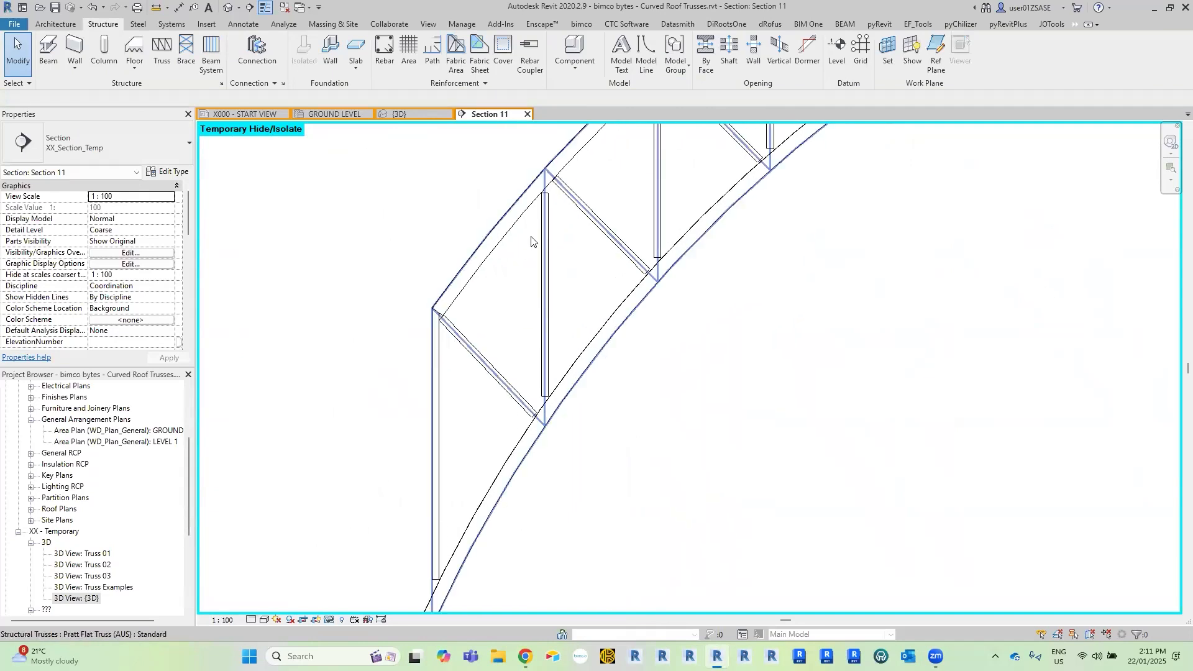
pyautogui.moveTo(550, 267); pyautogui.dragTo(562, 269, button='middle')
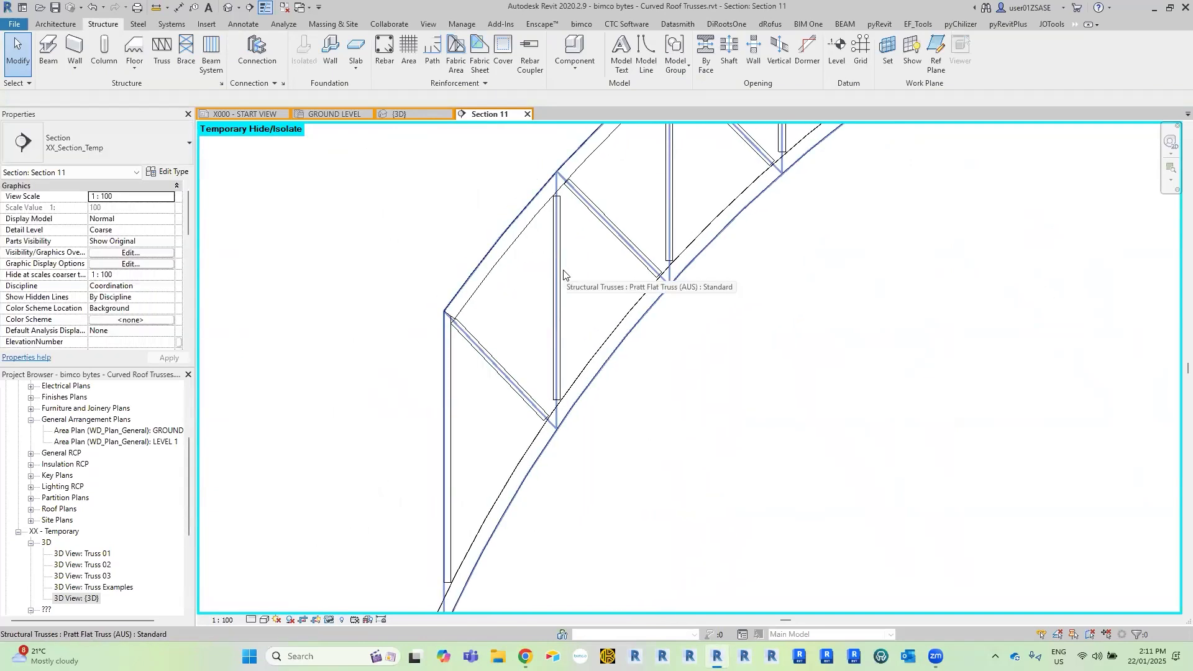
pyautogui.click(462, 304)
pyautogui.scroll(5, 446, 323)
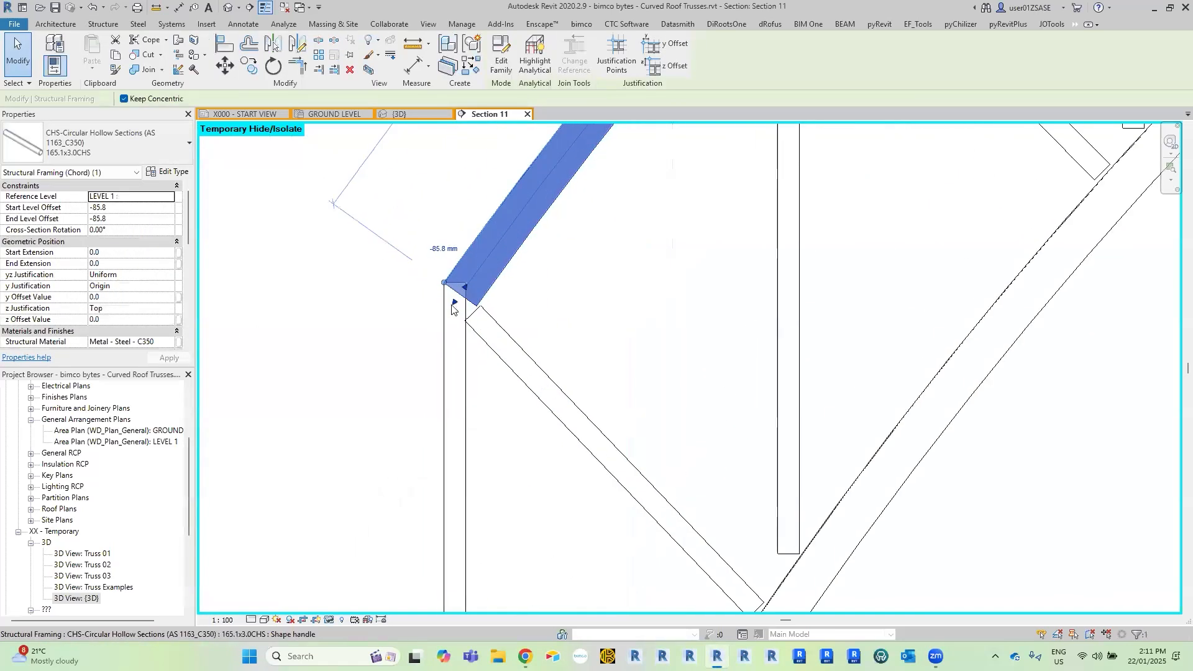
pyautogui.moveTo(421, 353); pyautogui.dragTo(418, 352)
# Extend the bottom chord's lower left end with a start extension of about 207 mm.
pyautogui.moveTo(644, 431); pyautogui.dragTo(639, 329, button='middle')
pyautogui.scroll(-2, 639, 330)
pyautogui.moveTo(658, 546); pyautogui.dragTo(618, 359, button='middle')
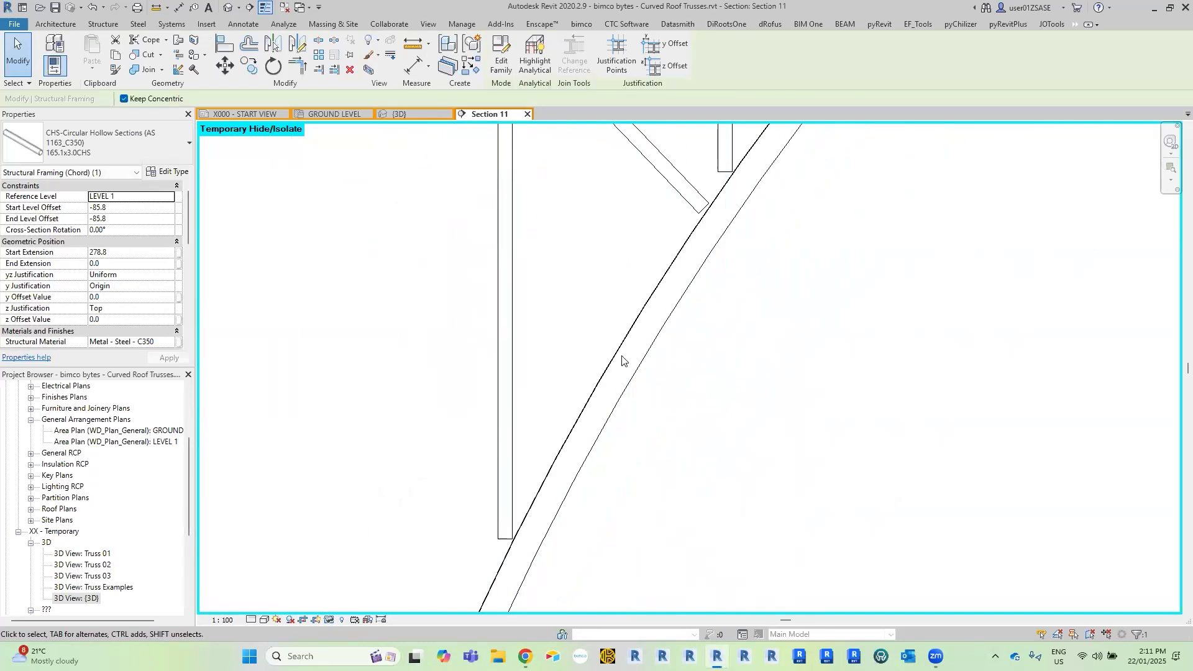
pyautogui.click(621, 354)
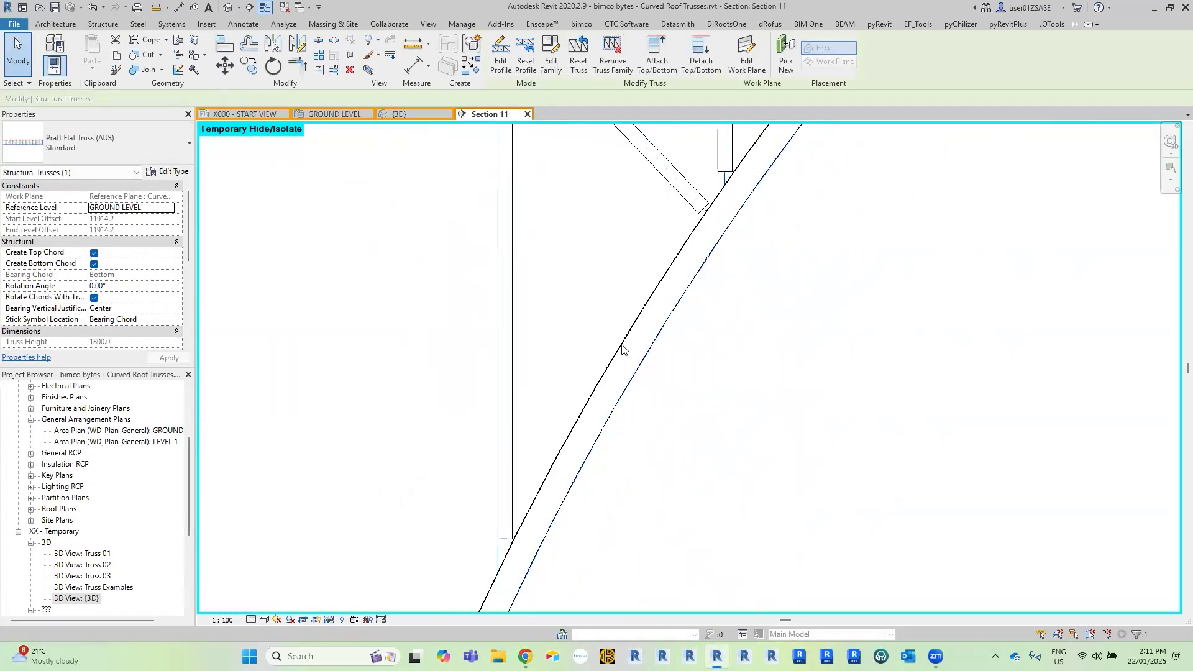
pyautogui.press('Escape')
pyautogui.scroll(-1, 631, 353)
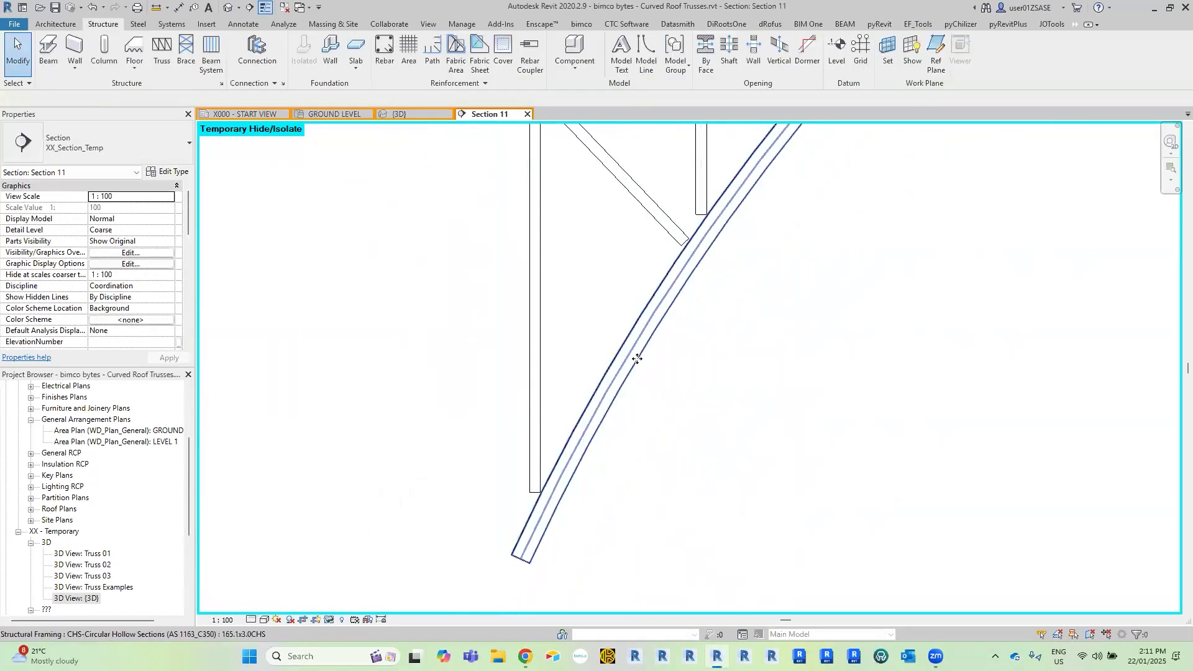
pyautogui.click(637, 358)
pyautogui.press('Tab')
pyautogui.press('Tab')
pyautogui.moveTo(626, 352); pyautogui.dragTo(640, 313, button='middle')
pyautogui.scroll(3, 556, 488)
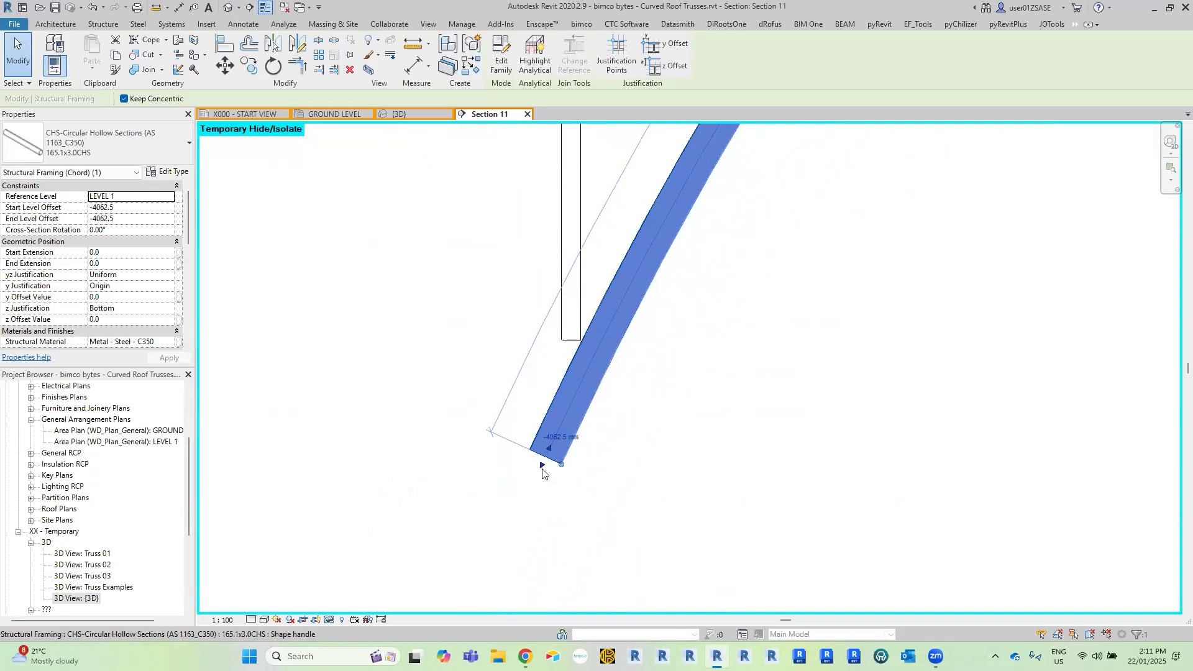
pyautogui.moveTo(522, 497); pyautogui.dragTo(519, 543)
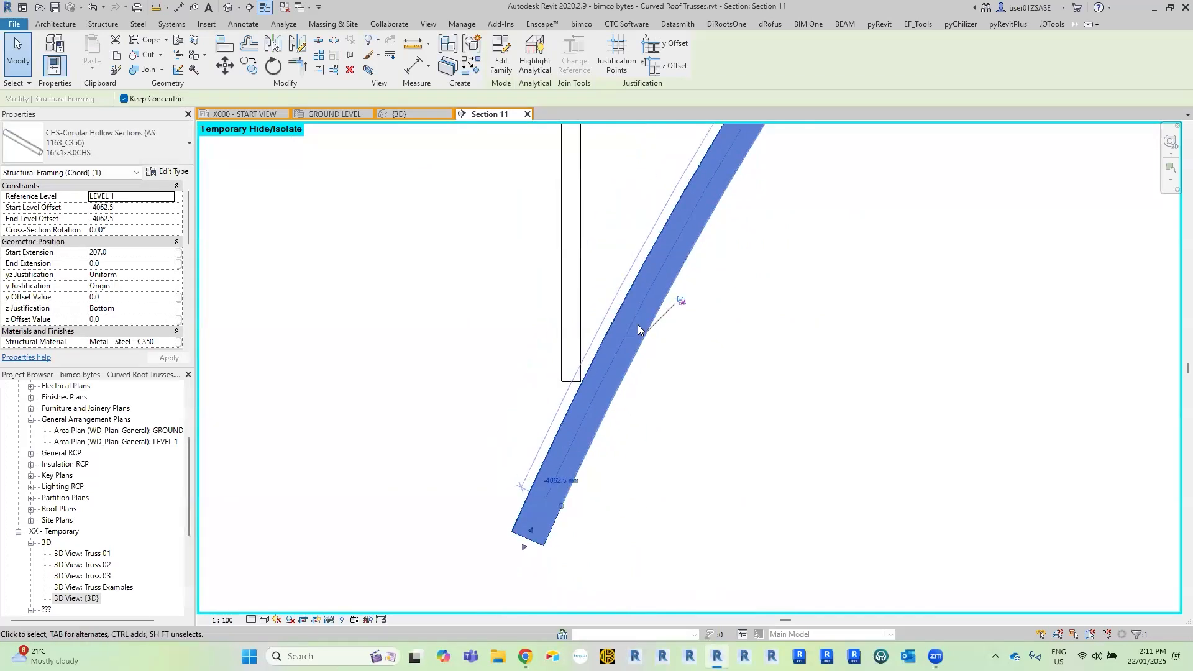
pyautogui.press('Escape')
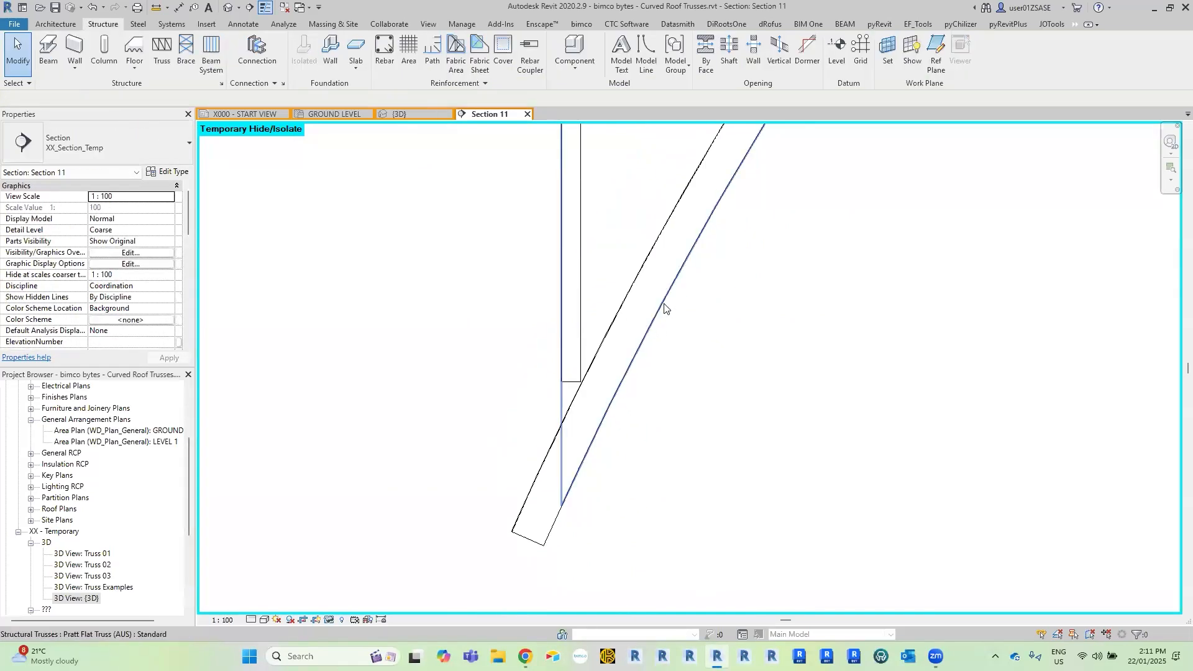
pyautogui.click(660, 307)
pyautogui.scroll(-4, 666, 370)
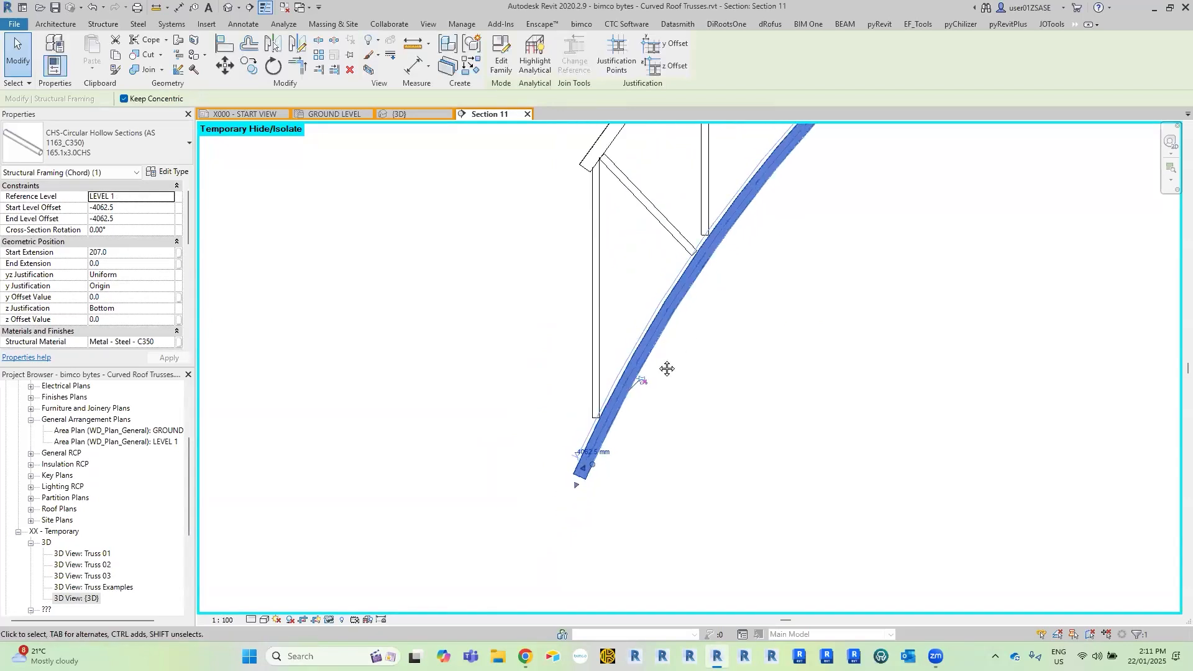
pyautogui.press('Escape')
# Adjust the upper end of the left end vertical web beneath the top chord to an end extension of about -58 mm.
pyautogui.moveTo(566, 276); pyautogui.dragTo(561, 303, button='middle')
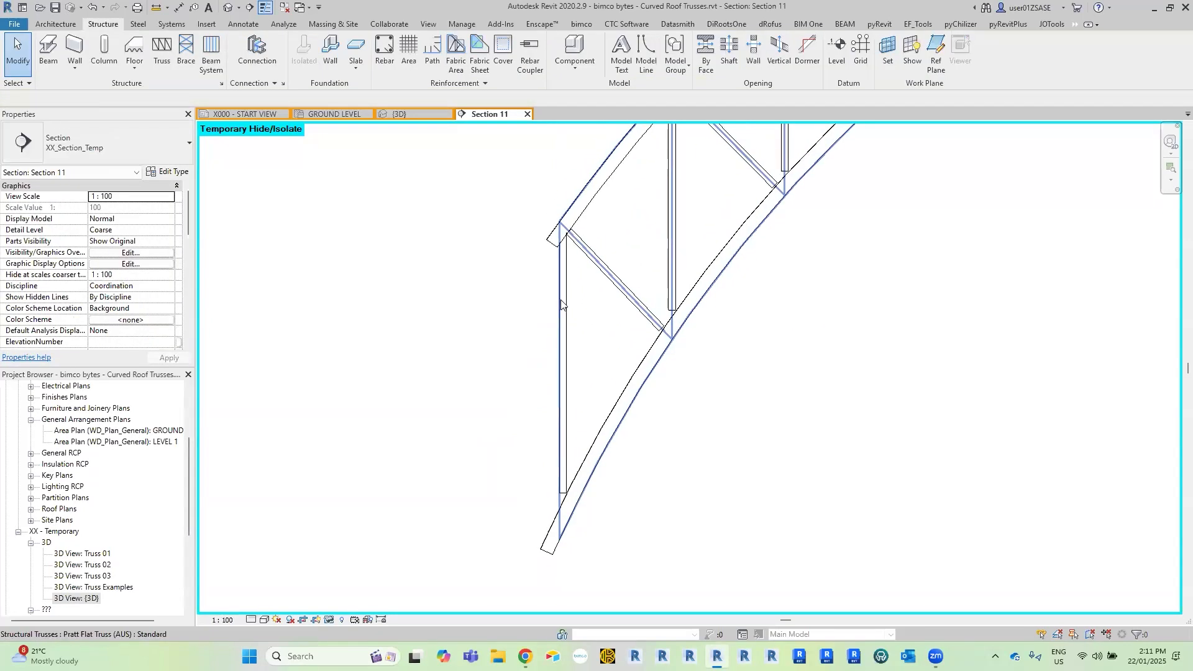
pyautogui.press('Tab')
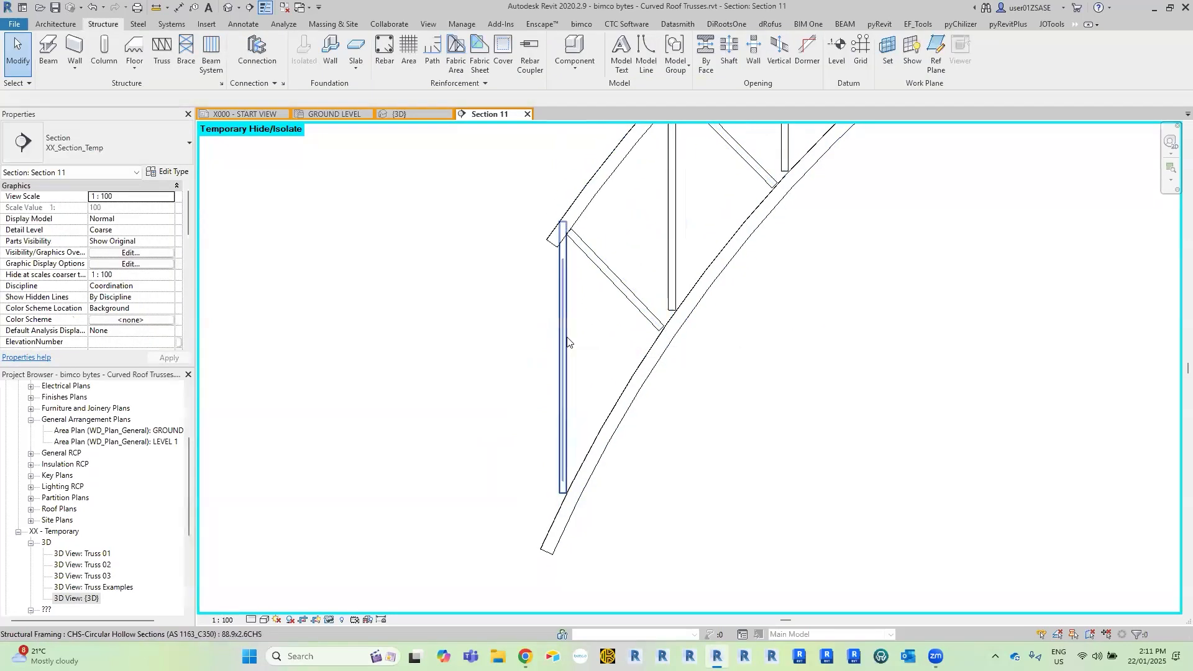
pyautogui.click(570, 271)
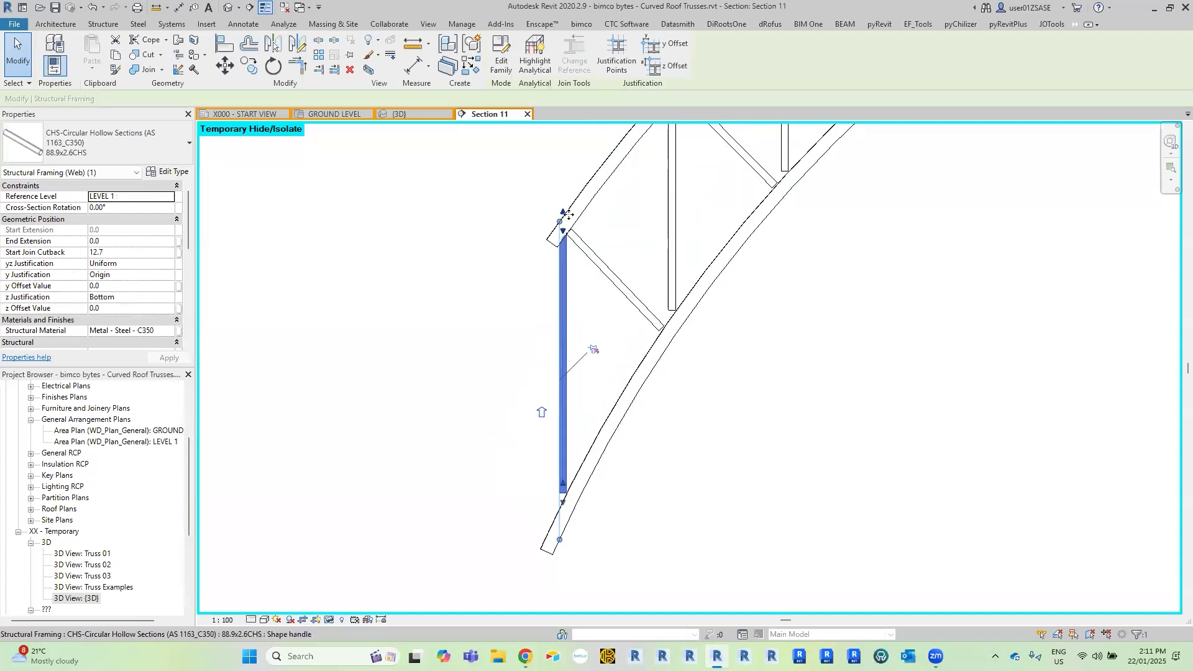
pyautogui.scroll(3, 570, 235)
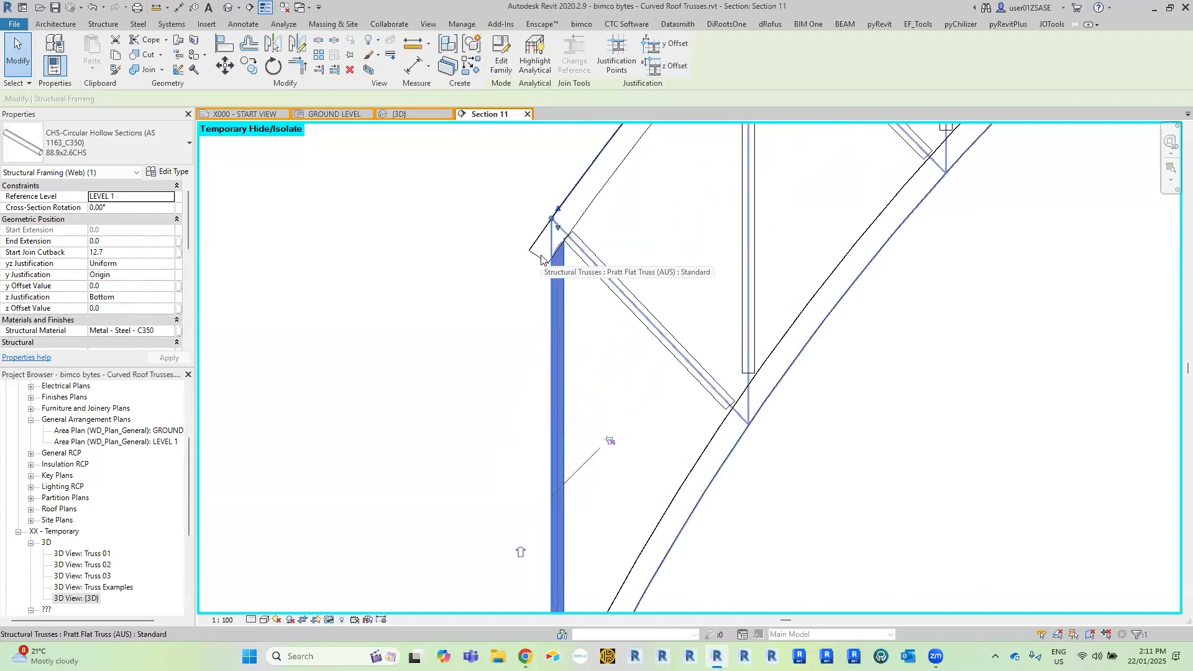
pyautogui.scroll(3, 540, 260)
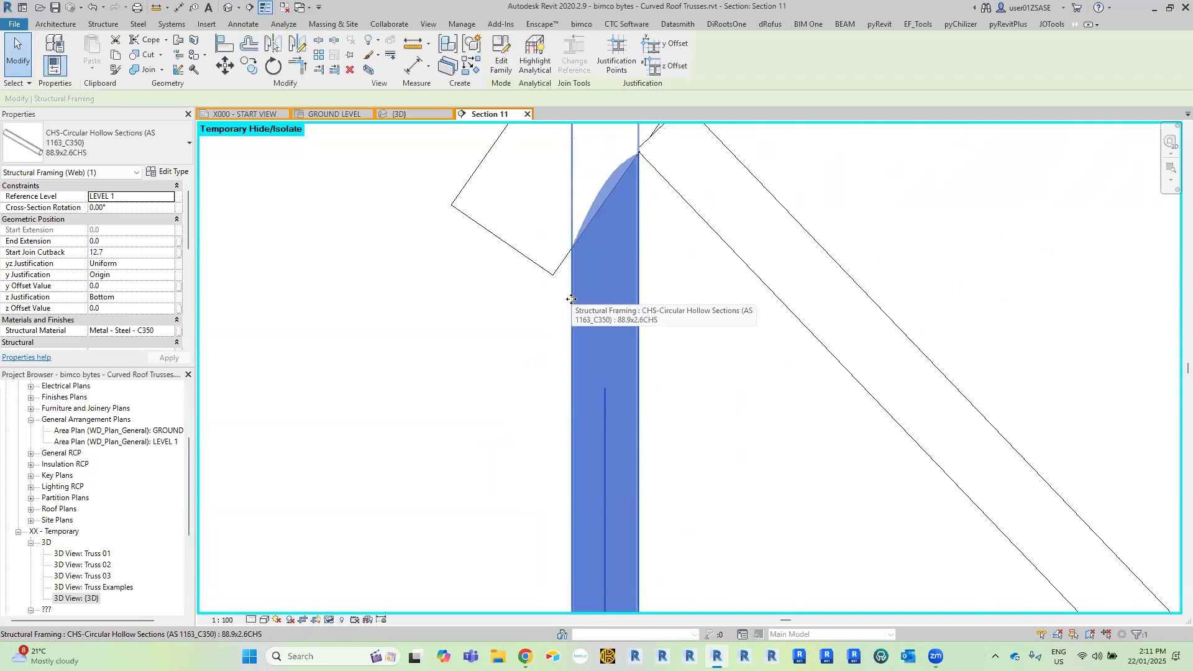
pyautogui.scroll(-3, 571, 298)
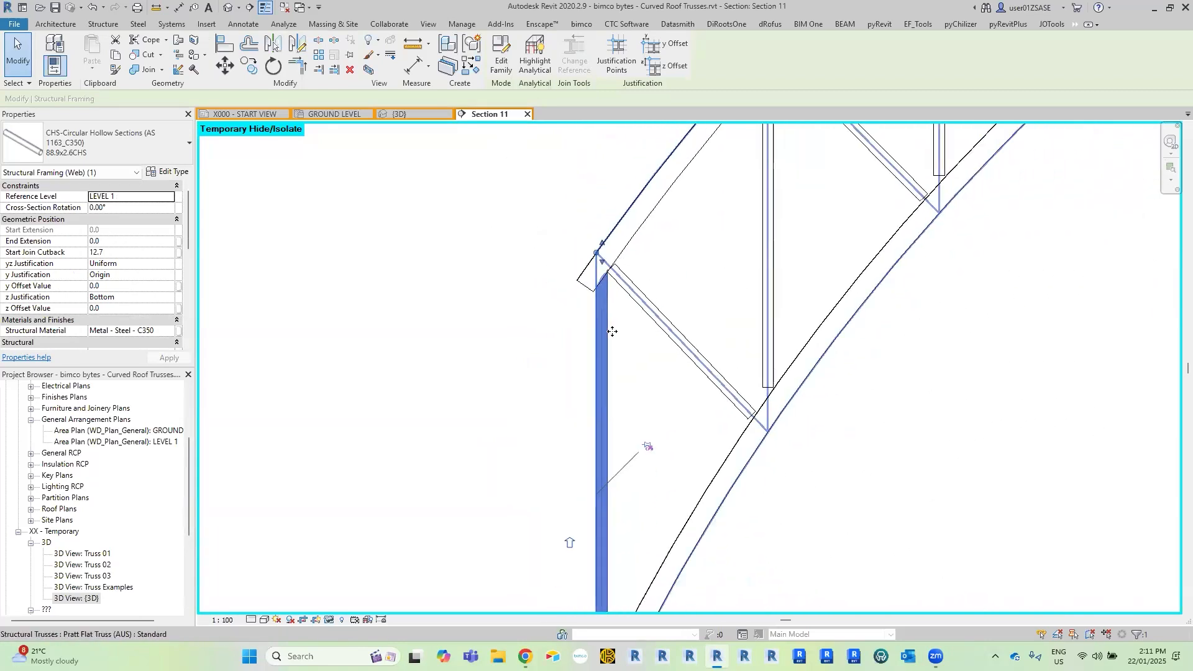
pyautogui.scroll(5, 591, 200)
pyautogui.moveTo(556, 208); pyautogui.dragTo(558, 215)
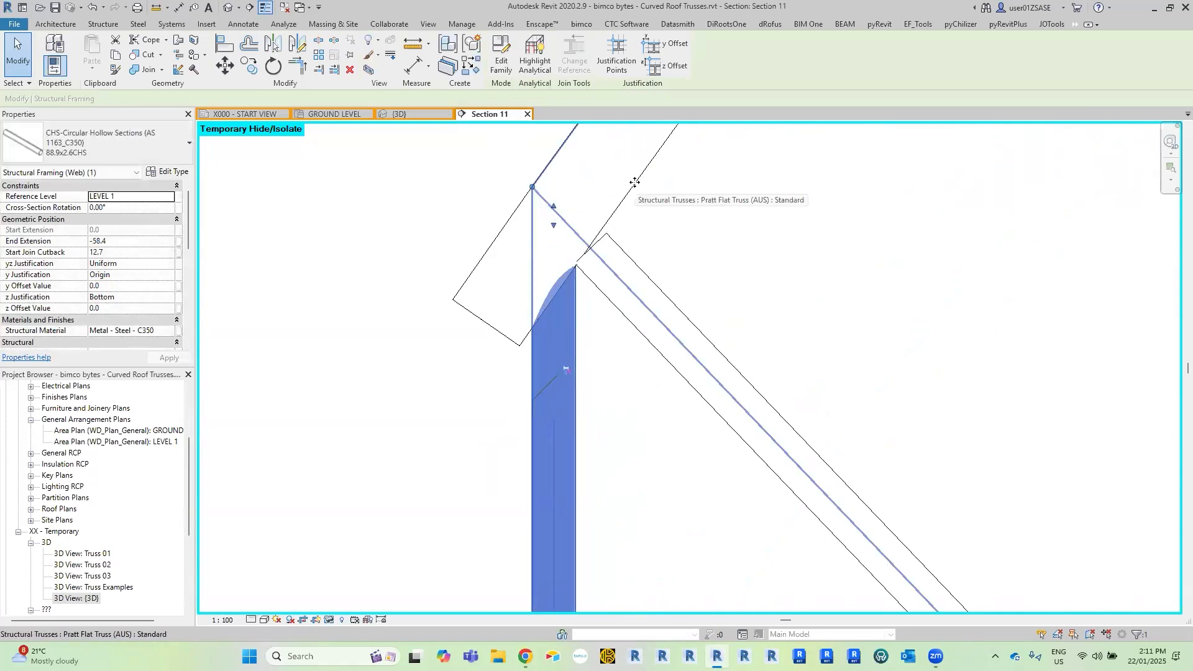
# Stretch the lower end of the left end vertical web into the bottom chord.
pyautogui.moveTo(602, 207); pyautogui.dragTo(631, 314, button='middle')
pyautogui.scroll(2, 573, 364)
pyautogui.moveTo(577, 357); pyautogui.dragTo(590, 485)
pyautogui.scroll(-3, 727, 286)
pyautogui.moveTo(723, 304); pyautogui.dragTo(621, 605, button='middle')
pyautogui.moveTo(675, 363); pyautogui.dragTo(649, 578, button='middle')
# Stretch both ends of the first diagonal web into the chords, with a start join cutback of about -79 mm.
pyautogui.click(650, 359)
pyautogui.scroll(2, 714, 320)
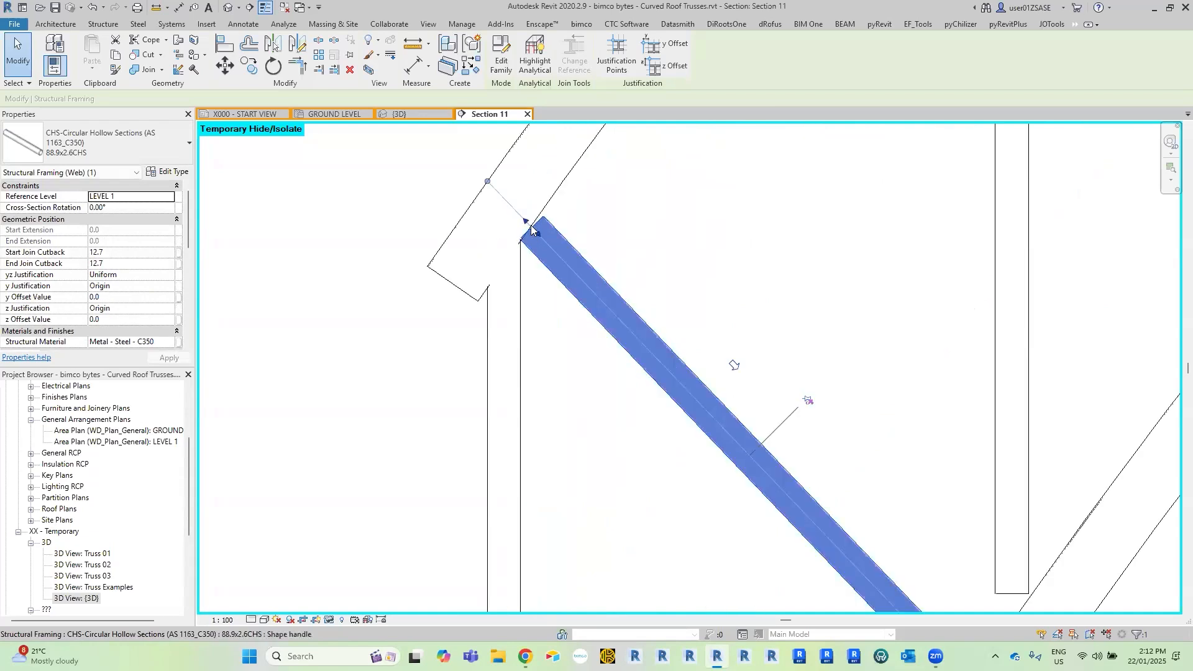
pyautogui.scroll(-2, 714, 320)
pyautogui.moveTo(853, 524); pyautogui.dragTo(711, 380, button='middle')
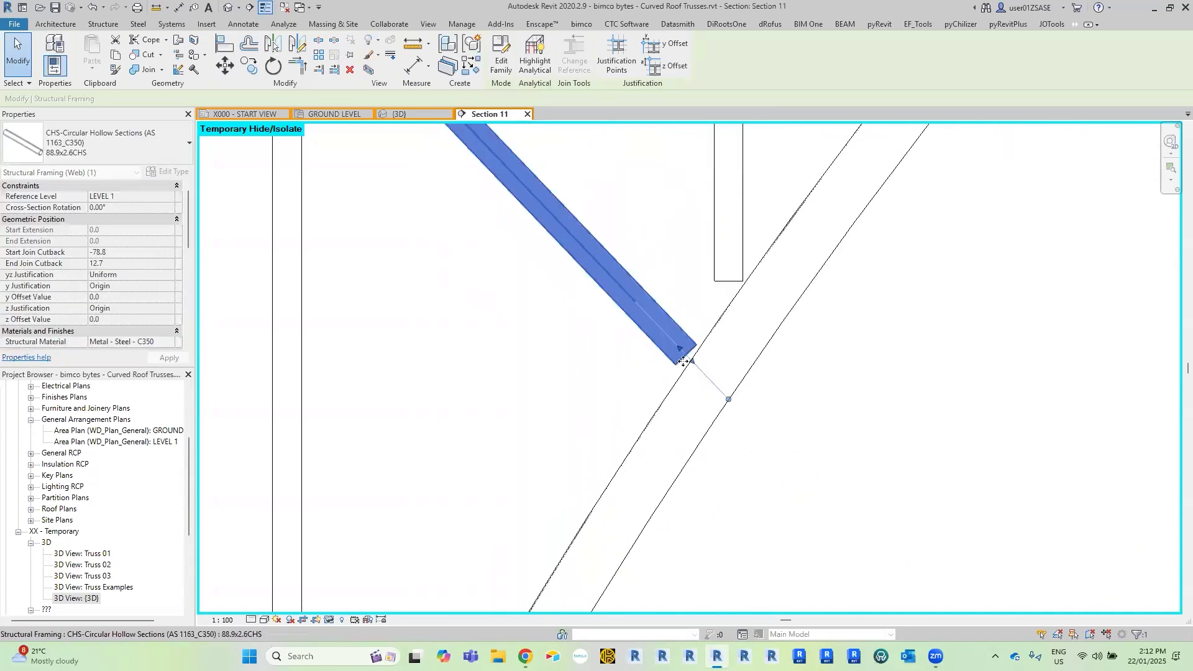
pyautogui.scroll(2, 712, 380)
pyautogui.moveTo(725, 398); pyautogui.dragTo(727, 398)
pyautogui.scroll(-1, 748, 371)
# Stretch the first interior vertical web into both chords, with join cutbacks of about -208 mm at the start and -174 mm at the end.
pyautogui.moveTo(748, 371); pyautogui.dragTo(722, 539, button='middle')
pyautogui.scroll(-2, 722, 539)
pyautogui.click(724, 482)
pyautogui.moveTo(723, 495); pyautogui.dragTo(723, 541)
pyautogui.moveTo(720, 258); pyautogui.dragTo(702, 445, button='middle')
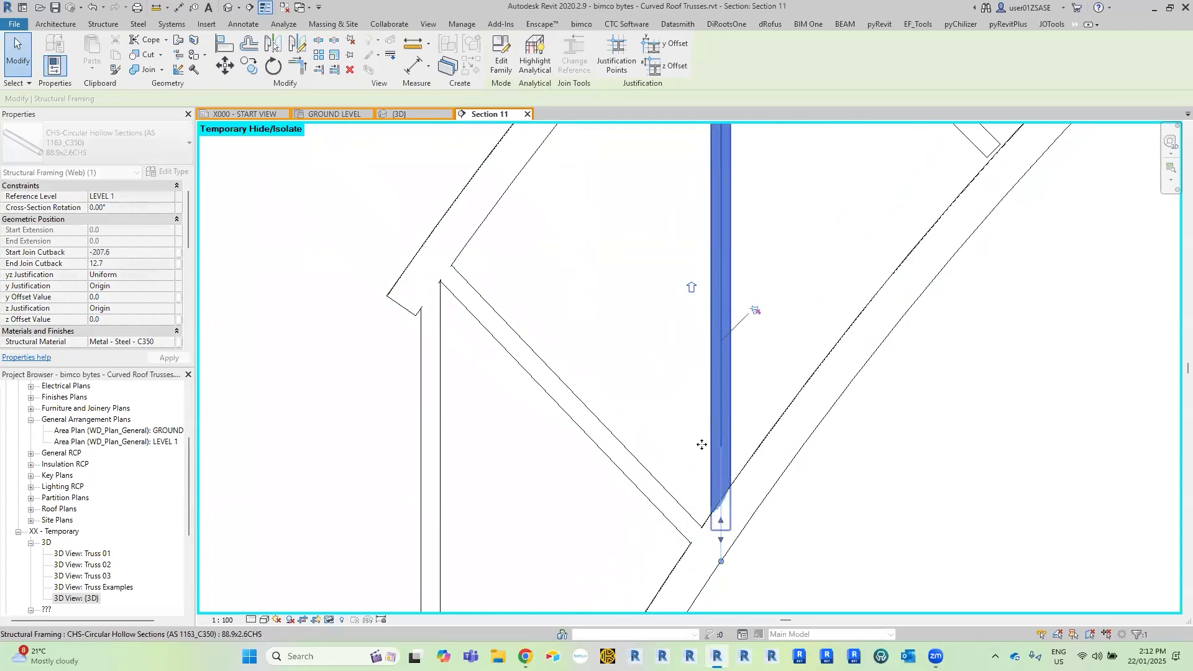
pyautogui.moveTo(709, 173); pyautogui.dragTo(708, 319, button='middle')
pyautogui.moveTo(703, 279); pyautogui.dragTo(708, 243)
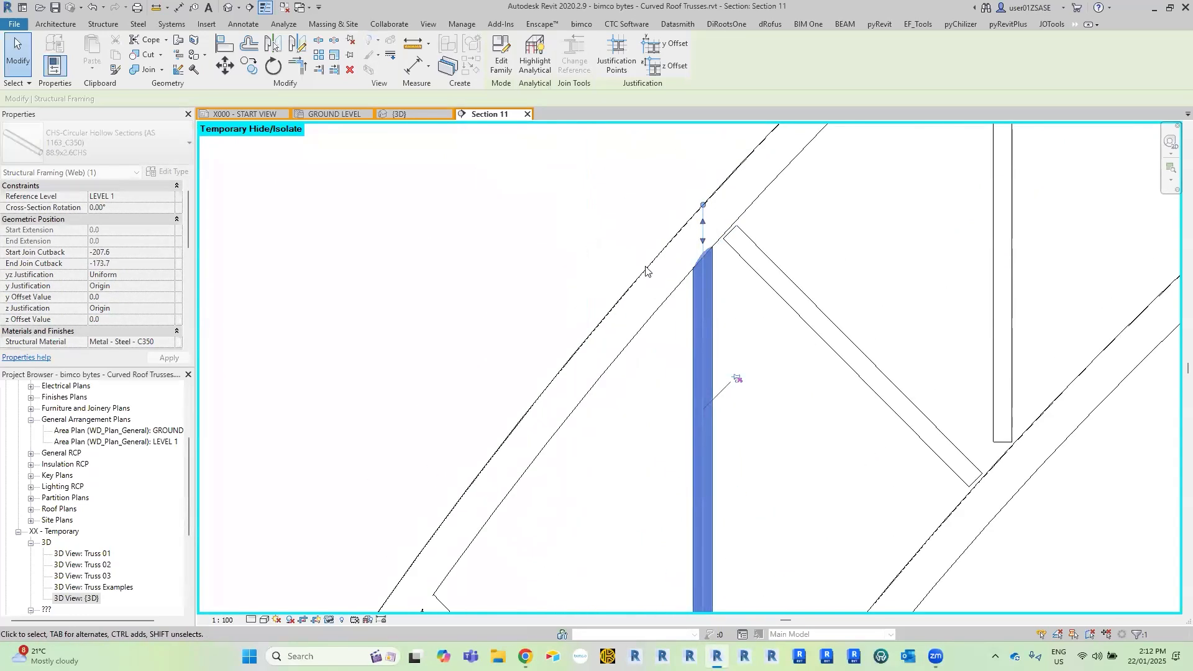
# Stretch both ends of the second diagonal web from the left so they meet the top and bottom chords.
pyautogui.moveTo(646, 269); pyautogui.dragTo(461, 196, button='middle')
pyautogui.press('Tab')
pyautogui.click(655, 266)
pyautogui.moveTo(631, 331); pyautogui.dragTo(529, 434, button='middle')
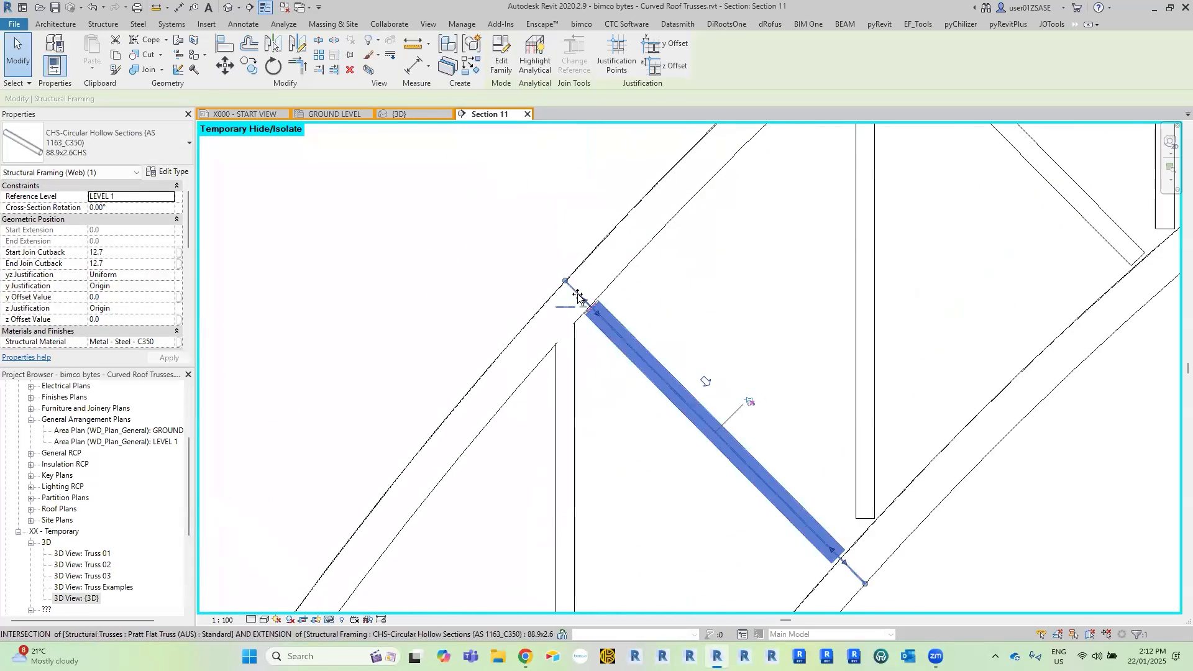
pyautogui.scroll(2, 695, 517)
pyautogui.moveTo(692, 512); pyautogui.dragTo(713, 532)
# Stretch the second interior vertical web into both chords, with a start join cutback of about -171 mm.
pyautogui.press('Tab')
pyautogui.click(724, 430)
pyautogui.moveTo(725, 455); pyautogui.dragTo(728, 515)
pyautogui.scroll(-2, 732, 539)
pyautogui.moveTo(724, 197); pyautogui.dragTo(730, 496, button='middle')
pyautogui.moveTo(733, 294); pyautogui.dragTo(732, 267)
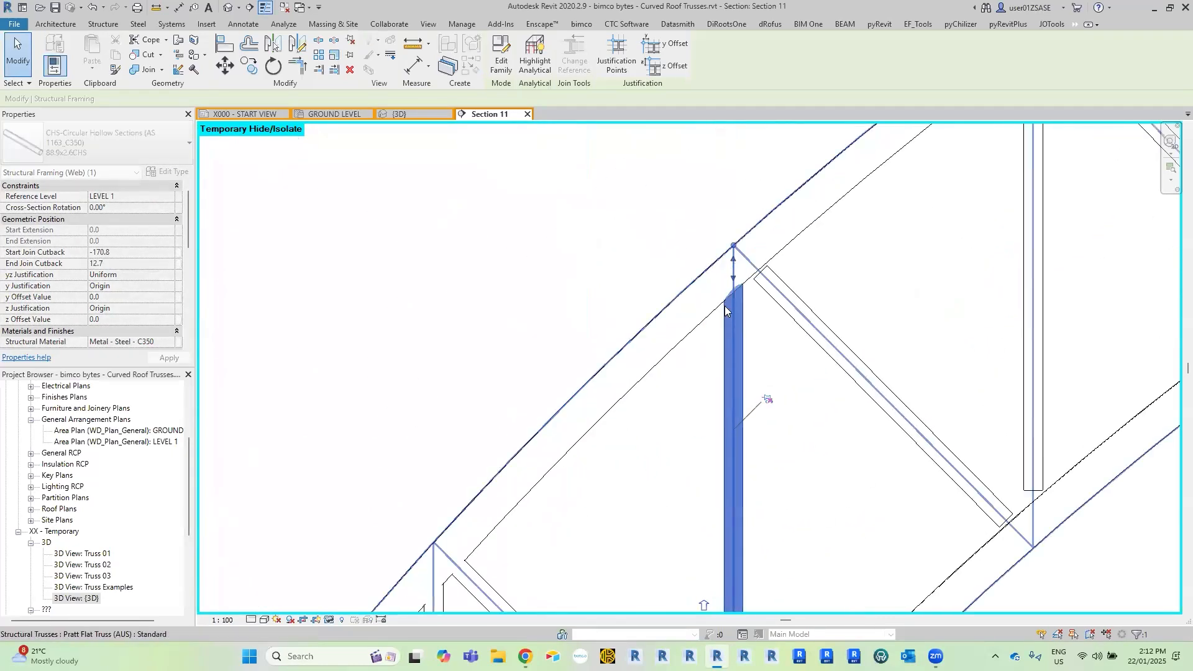
# Temporarily hide the selected truss's layout lines in the section, keeping its chord and web framing members displayed.
pyautogui.press('Escape')
pyautogui.scroll(-4, 732, 348)
pyautogui.moveTo(724, 368); pyautogui.dragTo(632, 292, button='middle')
pyautogui.scroll(1, 620, 292)
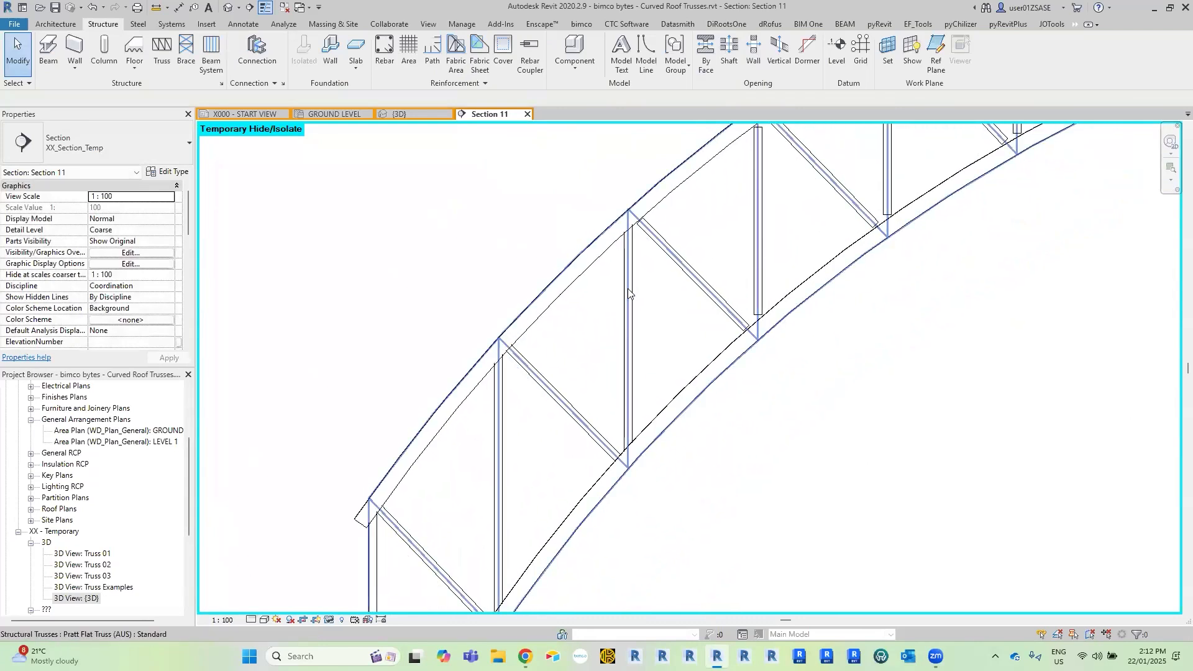
pyautogui.click(628, 288)
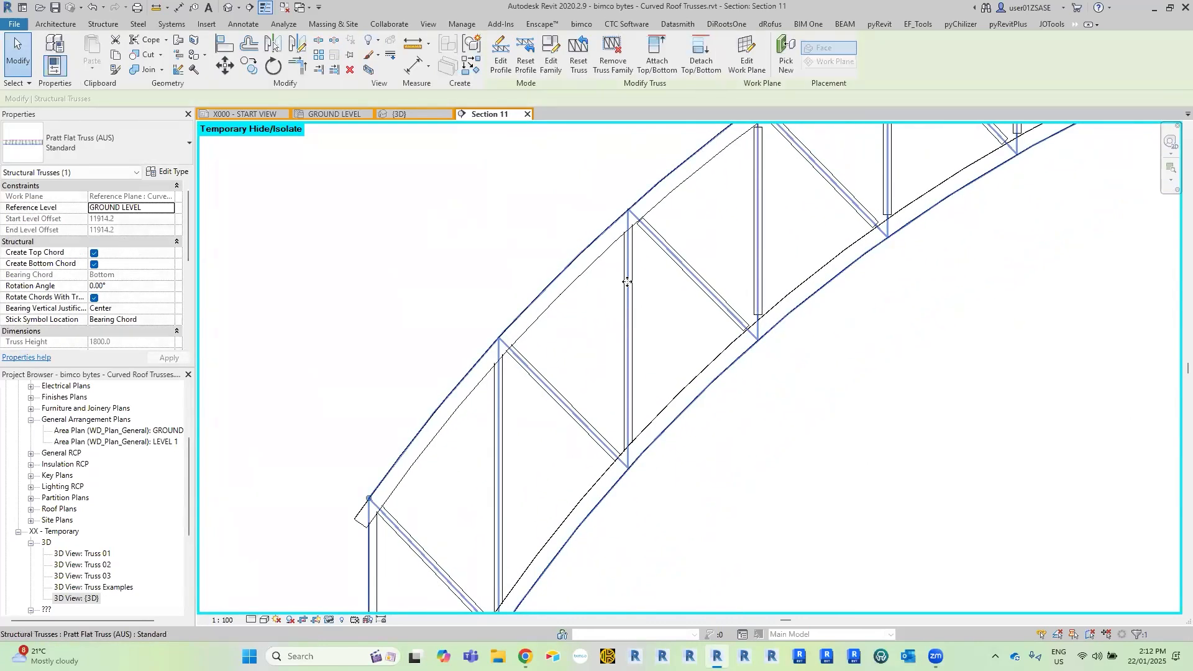
pyautogui.click(329, 619)
pyautogui.click(346, 588)
pyautogui.moveTo(758, 398); pyautogui.dragTo(434, 169)
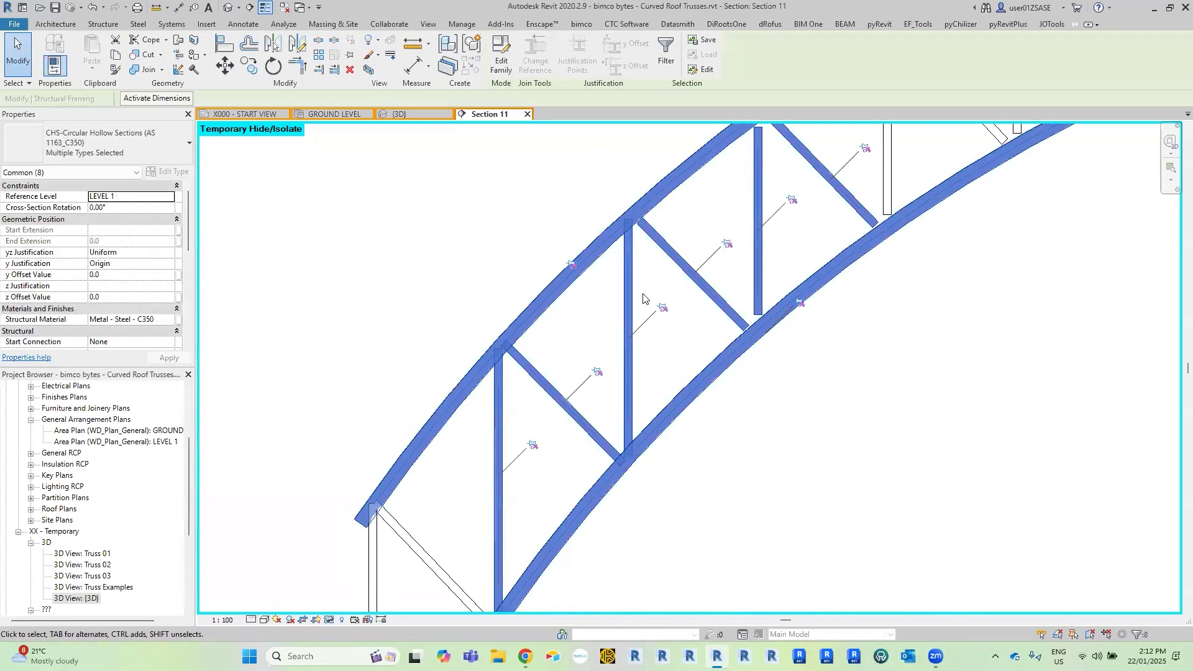
pyautogui.press('Escape')
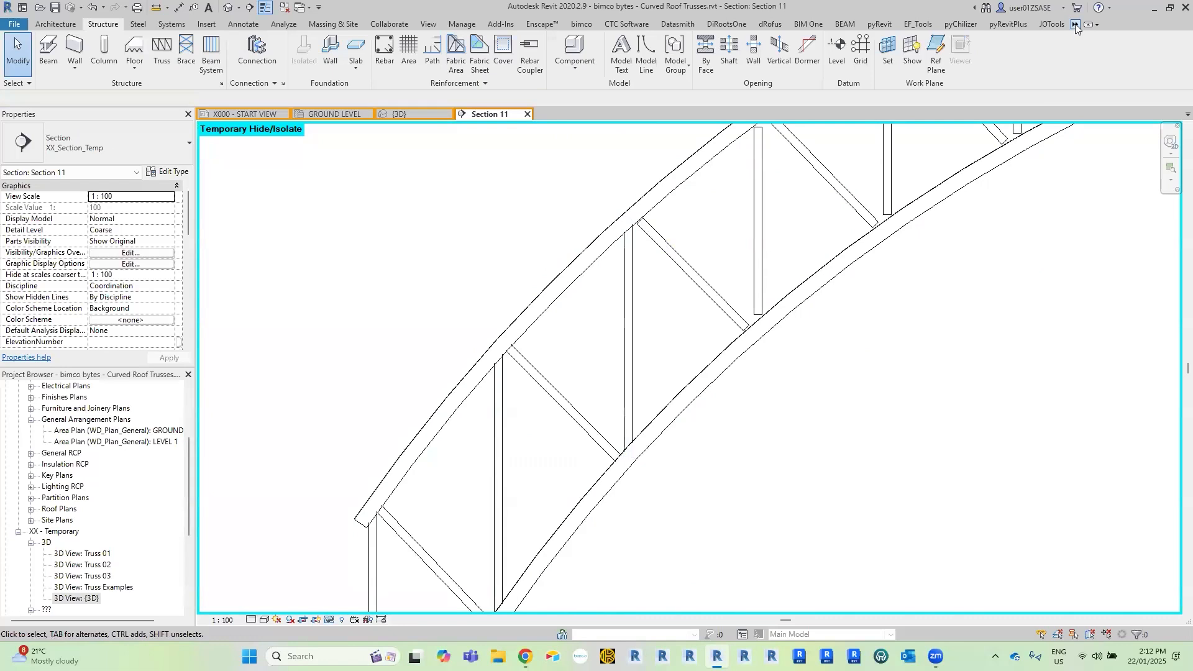
# Match the type properties of the second interior vertical web onto the next two vertical webs up the left slope.
pyautogui.click(1075, 25)
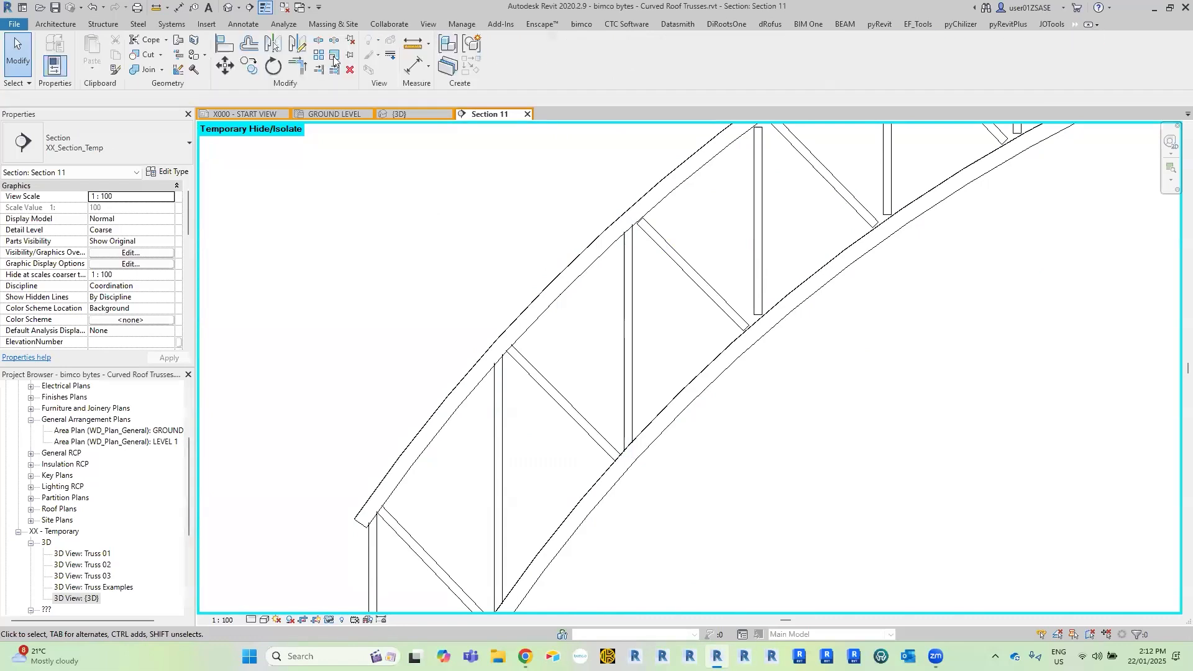
pyautogui.click(120, 74)
pyautogui.moveTo(622, 391); pyautogui.dragTo(546, 384, button='middle')
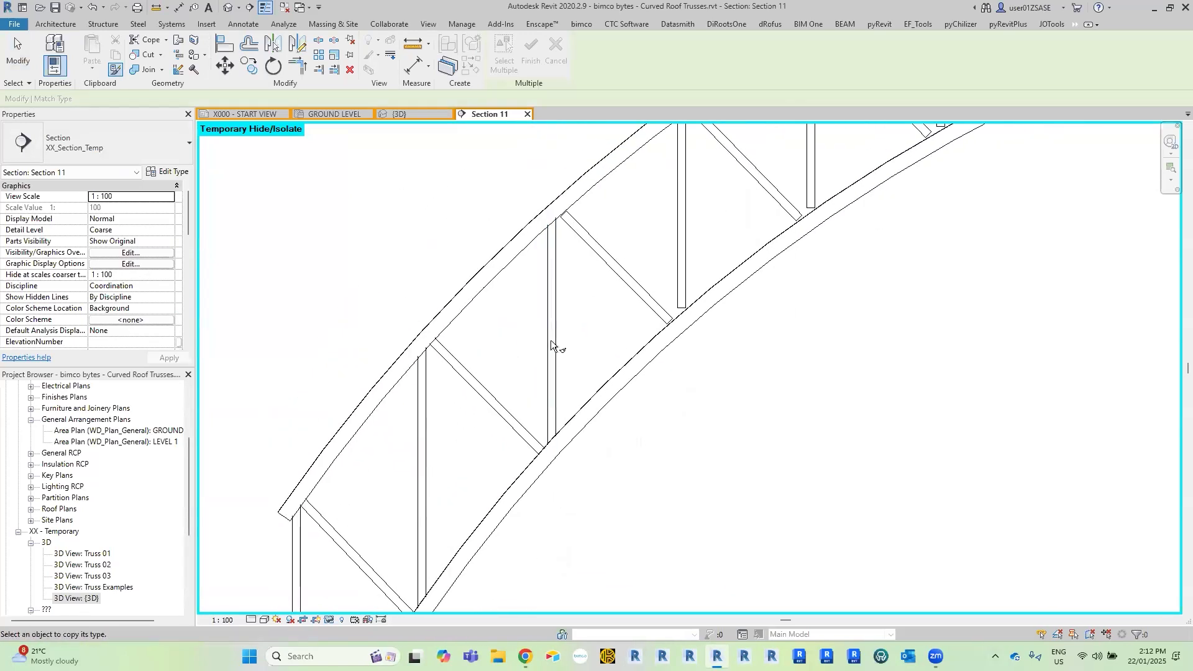
pyautogui.scroll(-3, 482, 422)
pyautogui.scroll(2, 482, 423)
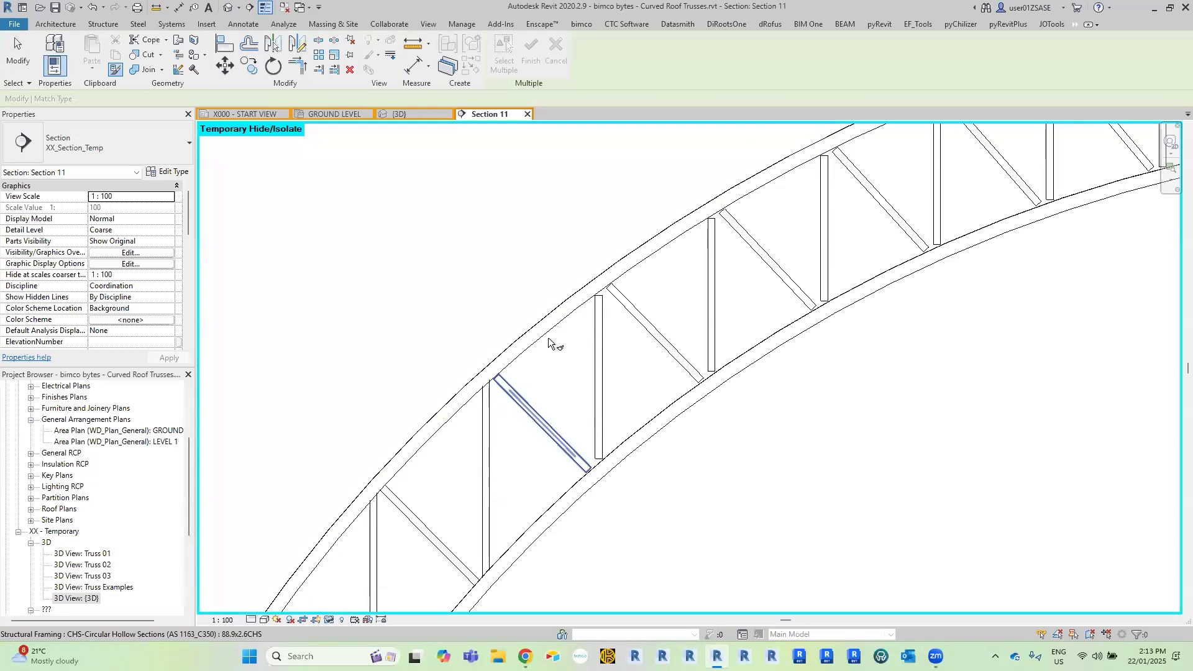
pyautogui.moveTo(515, 405); pyautogui.dragTo(503, 378, button='middle')
pyautogui.scroll(1, 481, 402)
pyautogui.click(477, 399)
pyautogui.click(612, 307)
pyautogui.click(728, 230)
# Apply the same matched properties to the following three vertical webs towards the crown and finish matching.
pyautogui.moveTo(859, 151); pyautogui.dragTo(652, 293, button='middle')
pyautogui.click(653, 294)
pyautogui.click(782, 230)
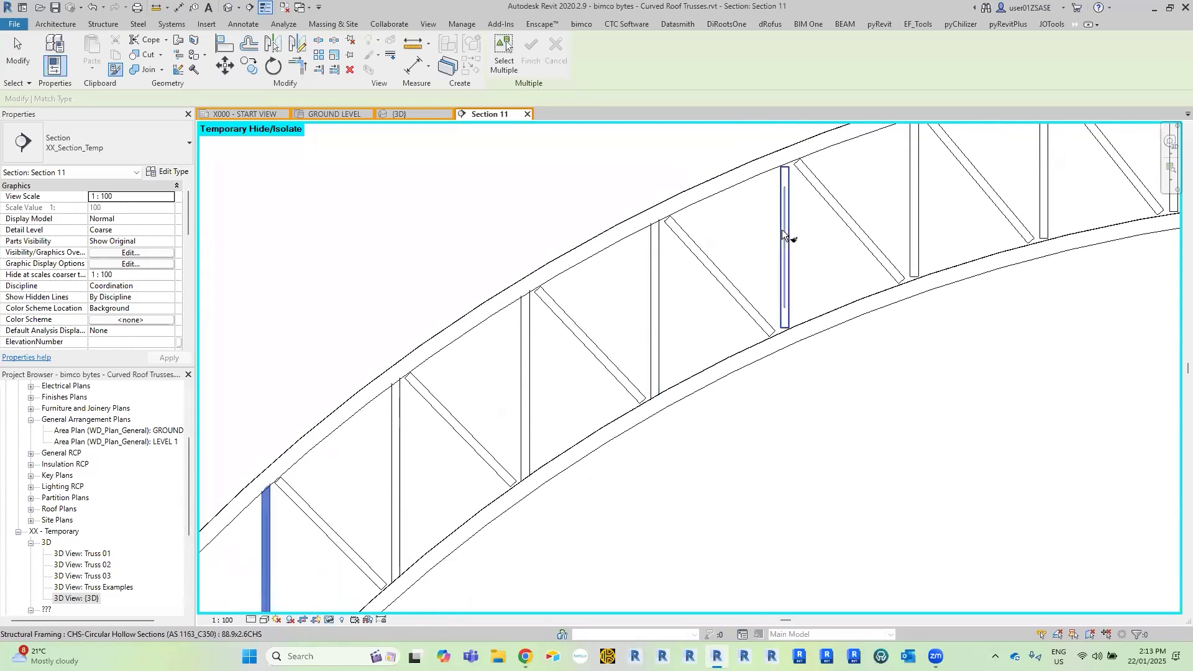
pyautogui.moveTo(922, 161); pyautogui.dragTo(700, 266, button='middle')
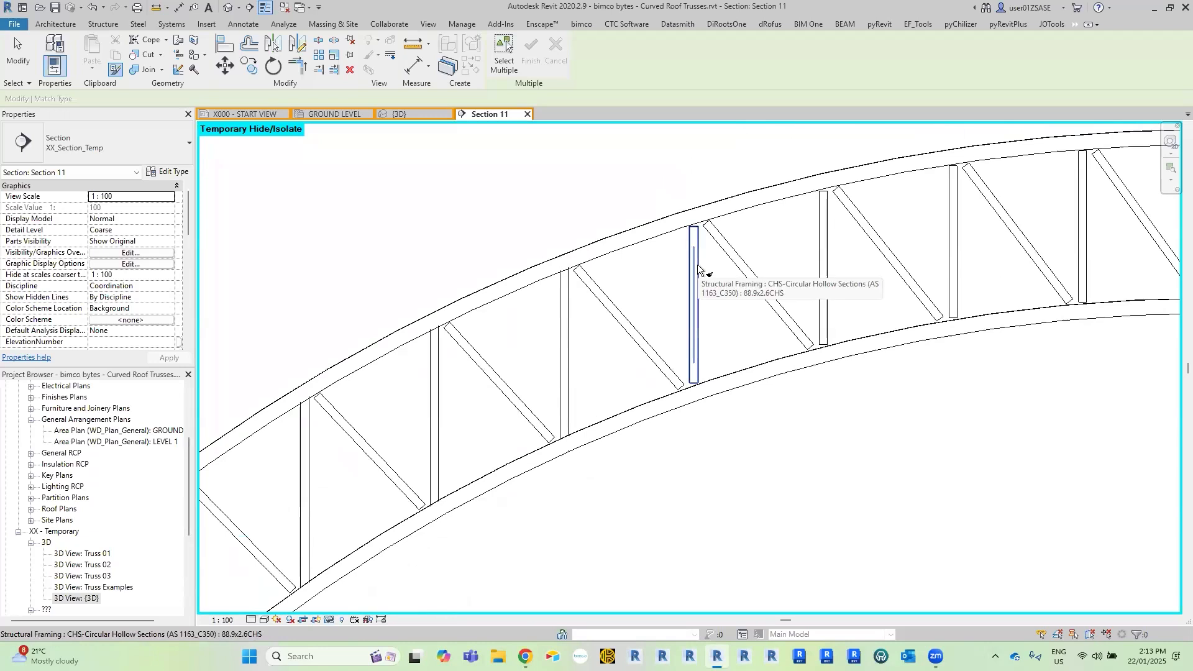
pyautogui.click(698, 267)
pyautogui.scroll(3, 695, 410)
pyautogui.scroll(2, 733, 363)
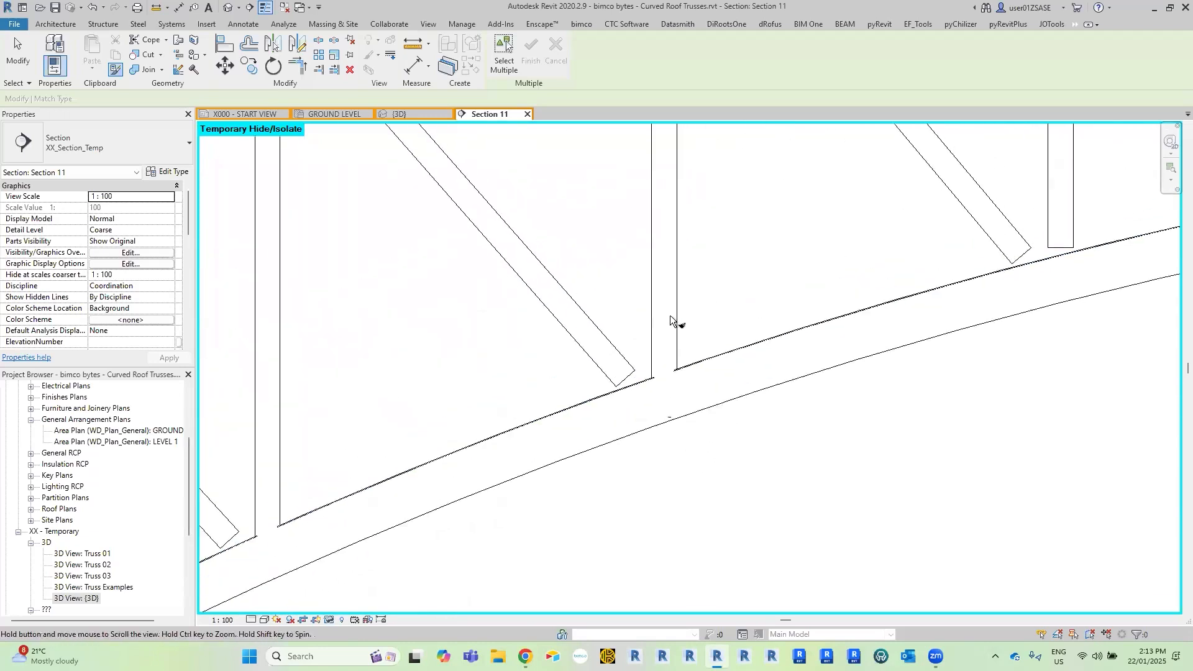
pyautogui.press('Escape')
pyautogui.press('Escape')
pyautogui.scroll(-1, 670, 315)
pyautogui.scroll(-4, 670, 314)
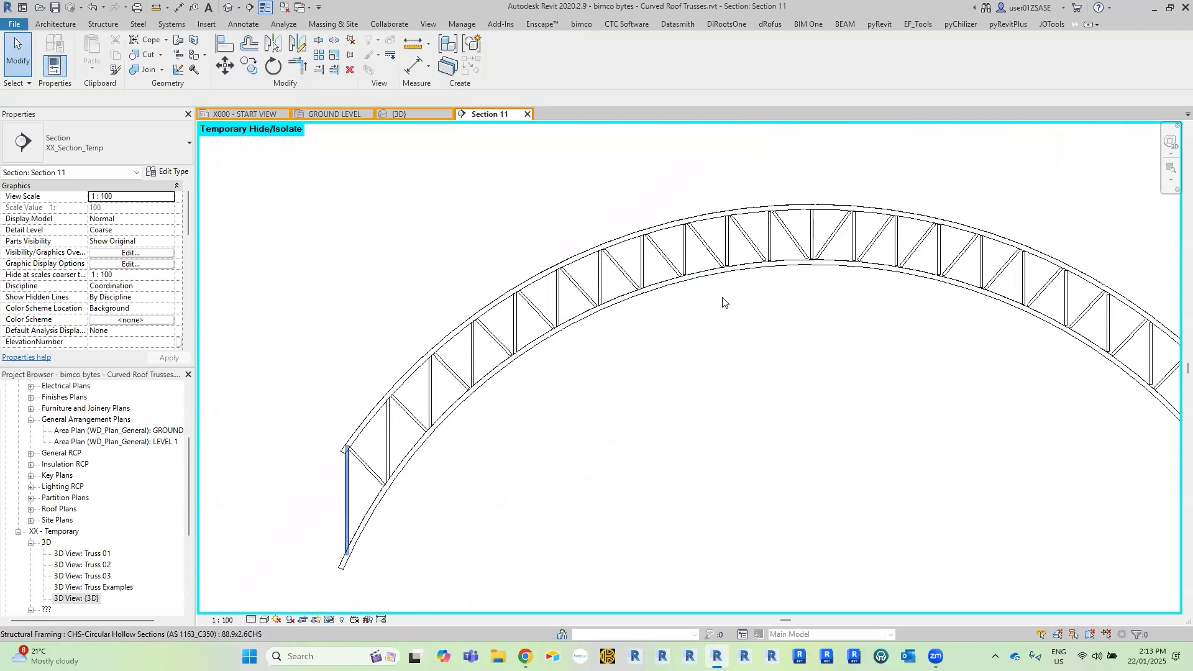
# Shorten both ends of the last matched vertical web to start and end join cutbacks of about -94 mm and -85 mm.
pyautogui.scroll(5, 770, 261)
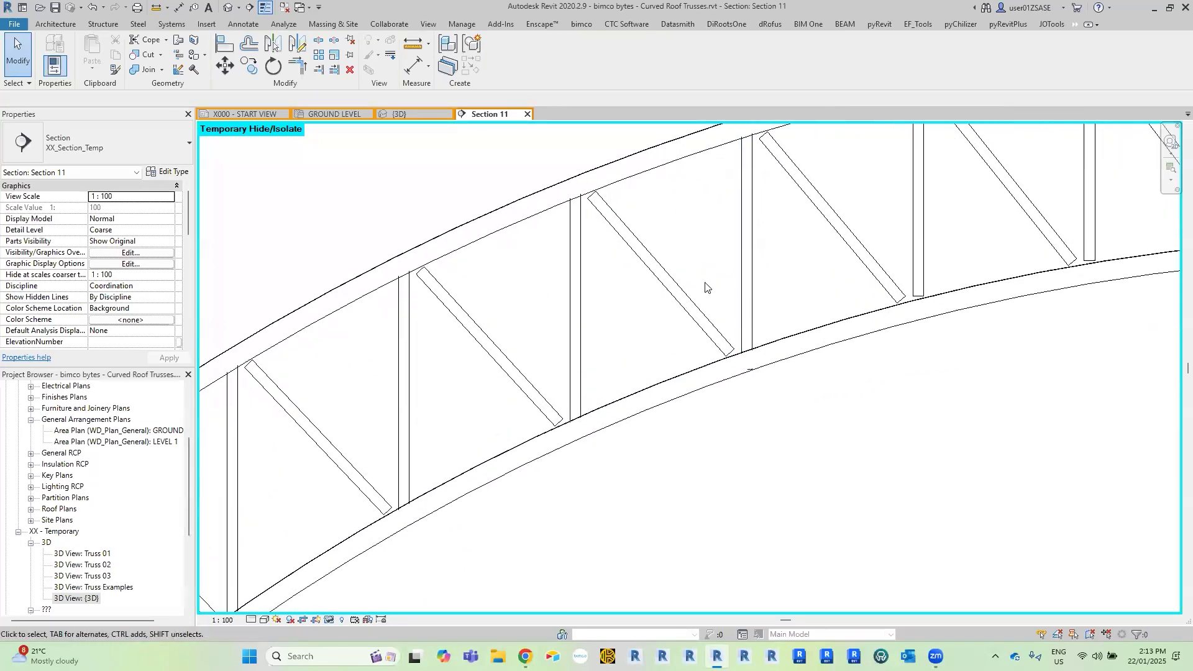
pyautogui.scroll(3, 683, 295)
pyautogui.click(655, 348)
pyautogui.scroll(2, 646, 472)
pyautogui.scroll(1, 643, 468)
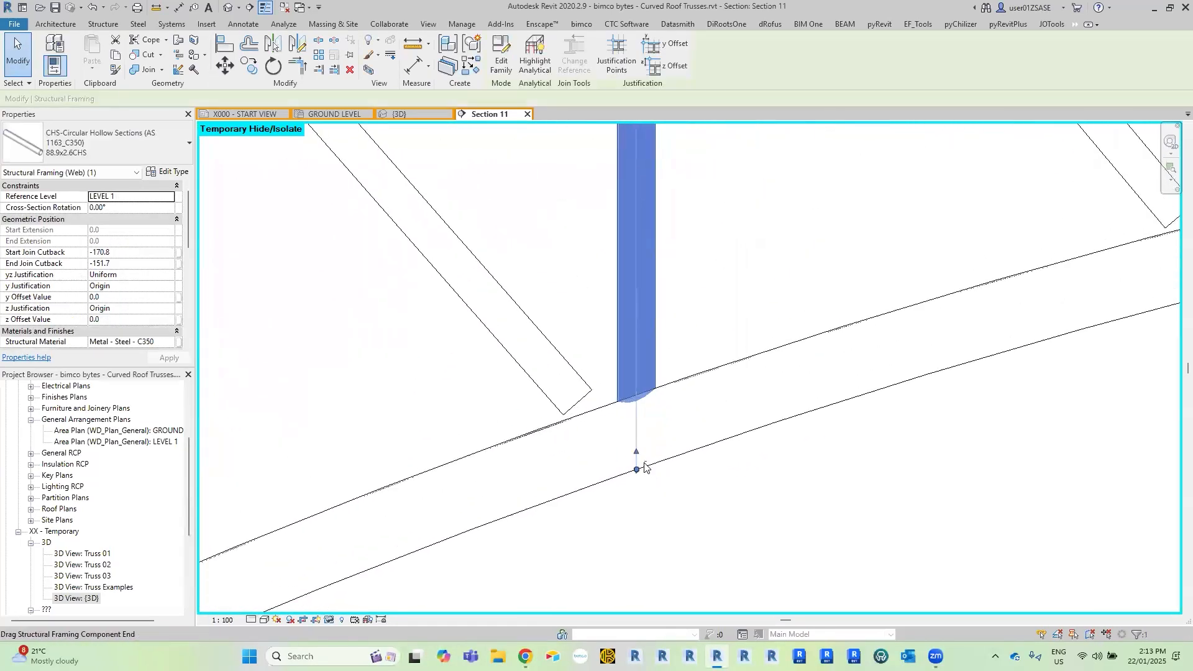
pyautogui.scroll(-3, 641, 467)
pyautogui.moveTo(639, 454); pyautogui.dragTo(638, 436)
pyautogui.moveTo(672, 303); pyautogui.dragTo(655, 545, button='middle')
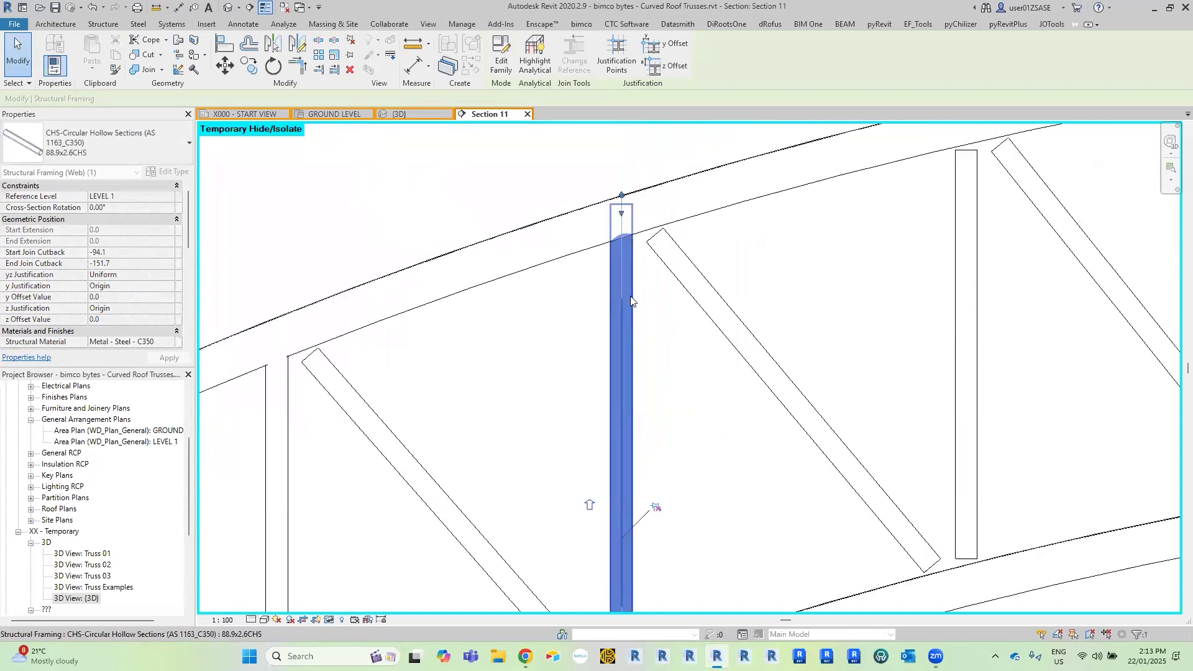
pyautogui.moveTo(630, 213); pyautogui.dragTo(629, 289, button='middle')
pyautogui.scroll(1, 628, 288)
pyautogui.moveTo(619, 288); pyautogui.dragTo(620, 308)
pyautogui.scroll(-4, 628, 307)
pyautogui.moveTo(609, 330); pyautogui.dragTo(480, 202, button='middle')
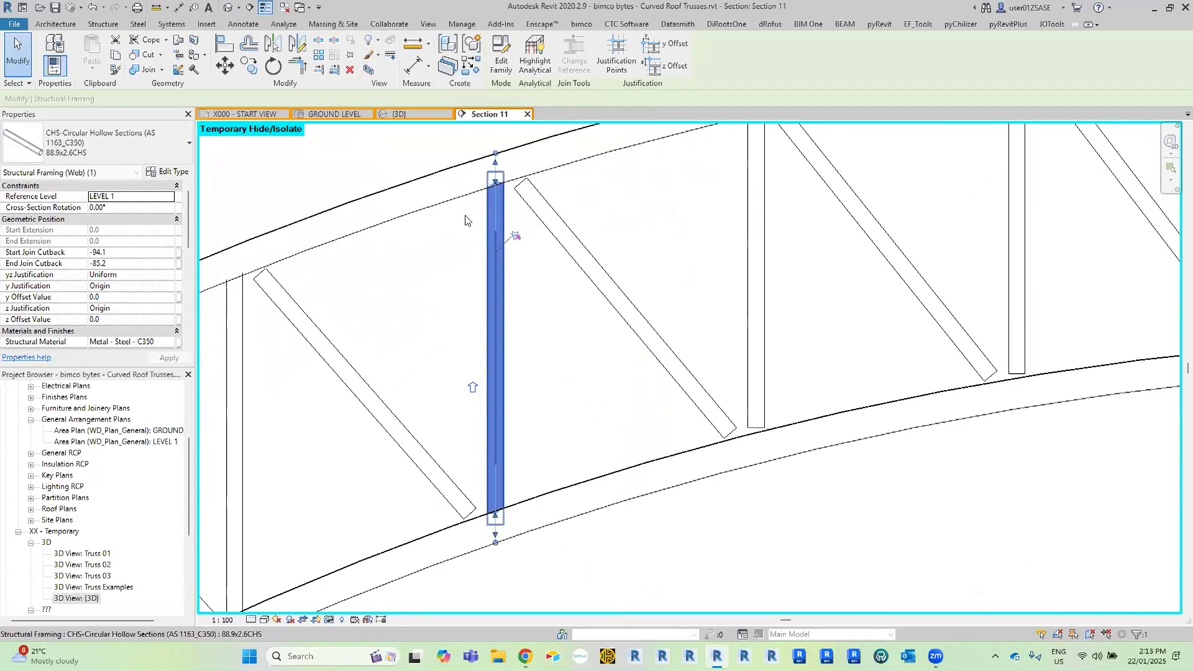
# Match the shortened vertical web's type properties onto the remaining vertical webs up to the crown of the arch.
pyautogui.scroll(3, 463, 208)
pyautogui.scroll(-3, 340, 252)
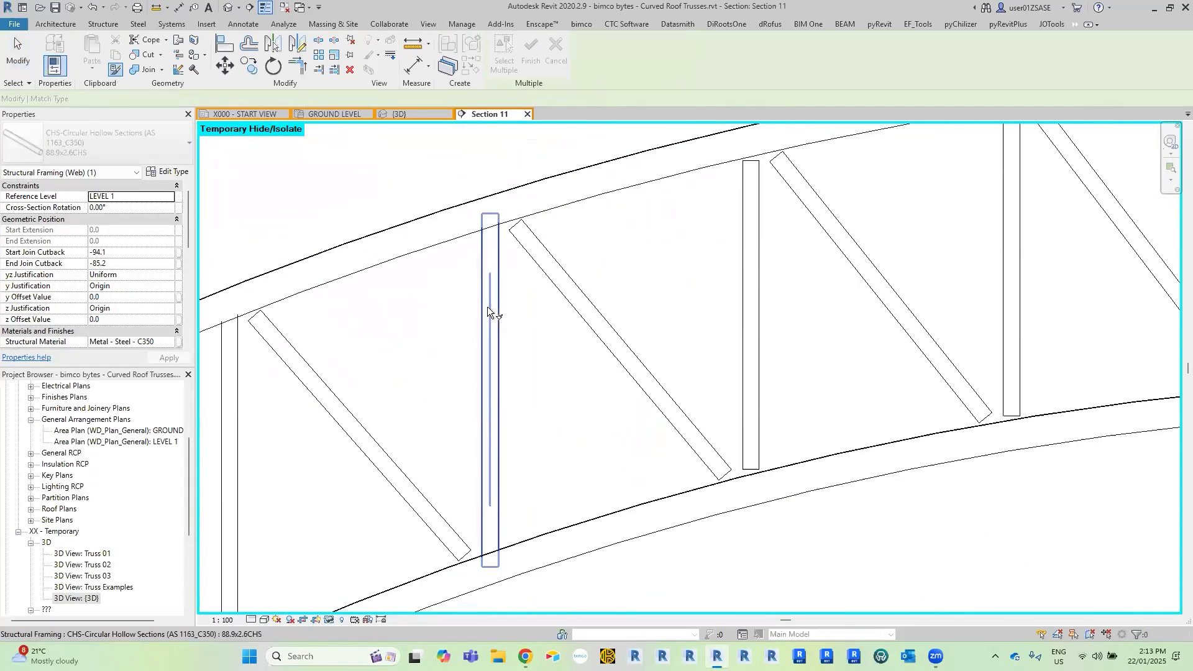
pyautogui.press('m')
pyautogui.press('a')
pyautogui.scroll(2, 718, 313)
pyautogui.scroll(-1, 718, 309)
pyautogui.click(721, 308)
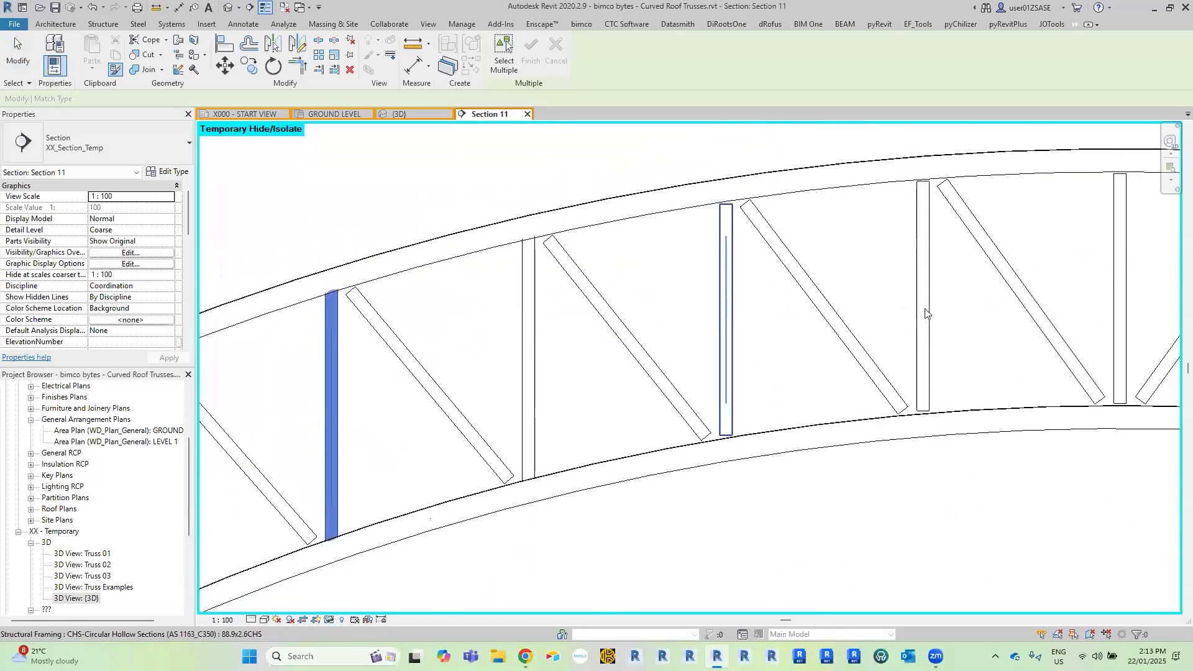
pyautogui.moveTo(926, 309); pyautogui.dragTo(659, 327, button='middle')
pyautogui.click(663, 306)
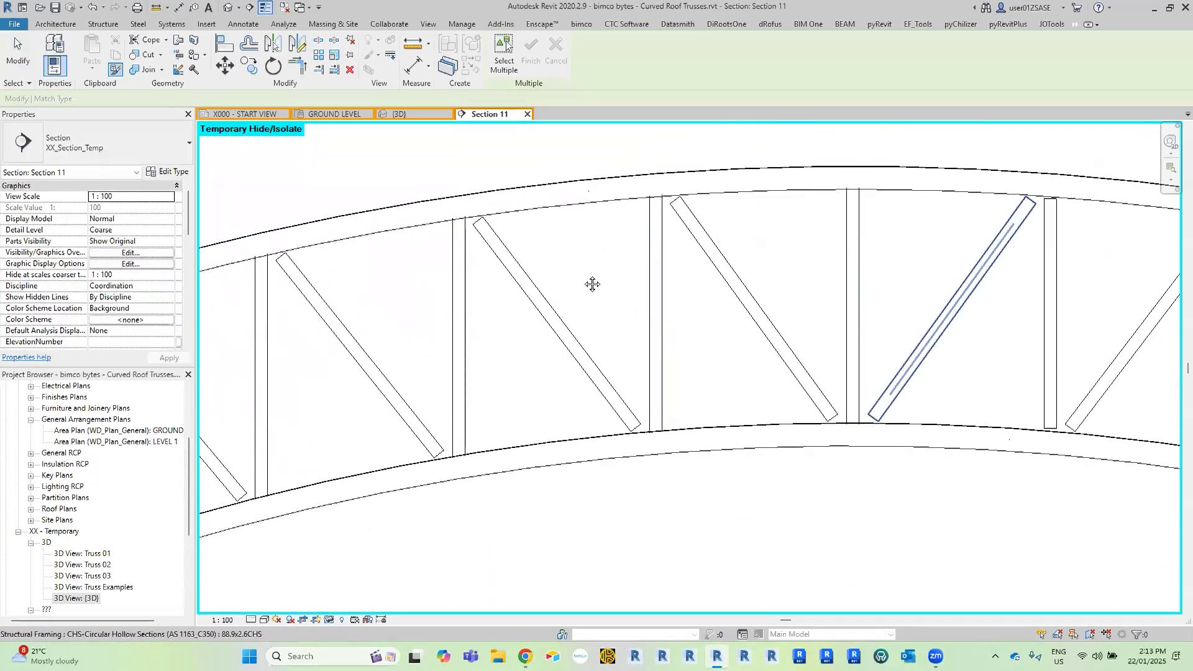
# Carry the matched properties over the crown to the vertical webs on the upper right slope of the truss.
pyautogui.moveTo(972, 287); pyautogui.dragTo(592, 275, button='middle')
pyautogui.moveTo(987, 383); pyautogui.dragTo(646, 259, button='middle')
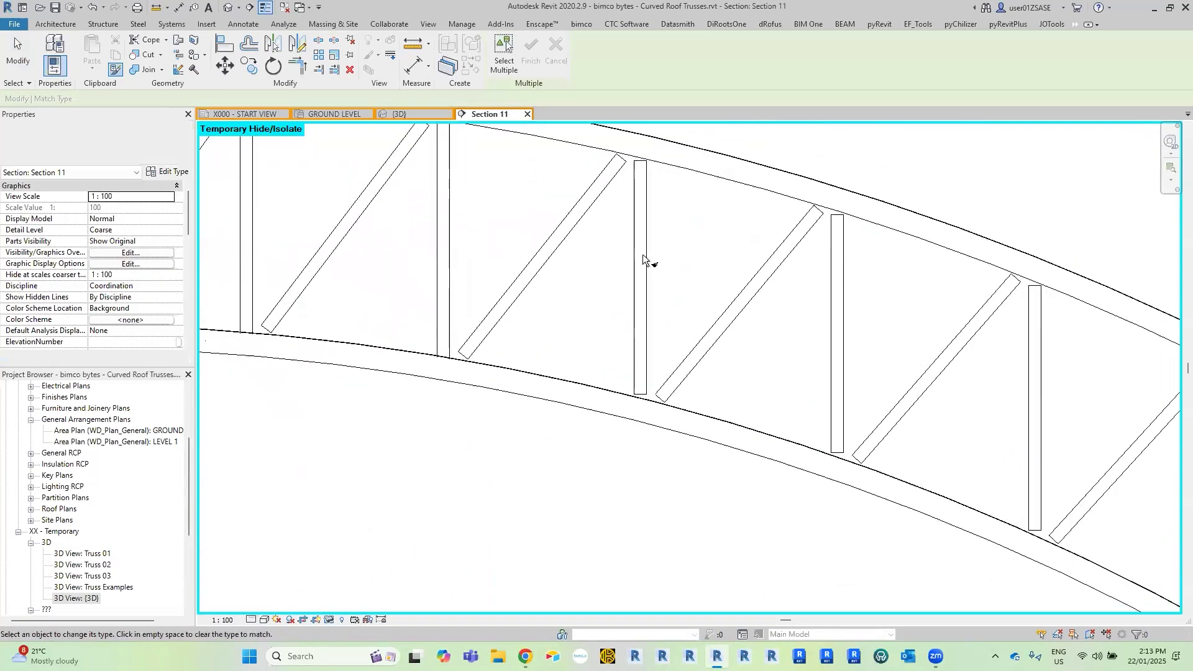
pyautogui.moveTo(860, 357); pyautogui.dragTo(645, 302, button='middle')
pyautogui.click(723, 309)
pyautogui.scroll(2, 729, 463)
pyautogui.moveTo(739, 593); pyautogui.dragTo(742, 564, button='middle')
pyautogui.scroll(-4, 737, 534)
pyautogui.scroll(2, 770, 341)
pyautogui.moveTo(770, 400); pyautogui.dragTo(426, 138, button='middle')
pyautogui.scroll(-1, 472, 168)
pyautogui.moveTo(668, 285); pyautogui.dragTo(731, 371, button='middle')
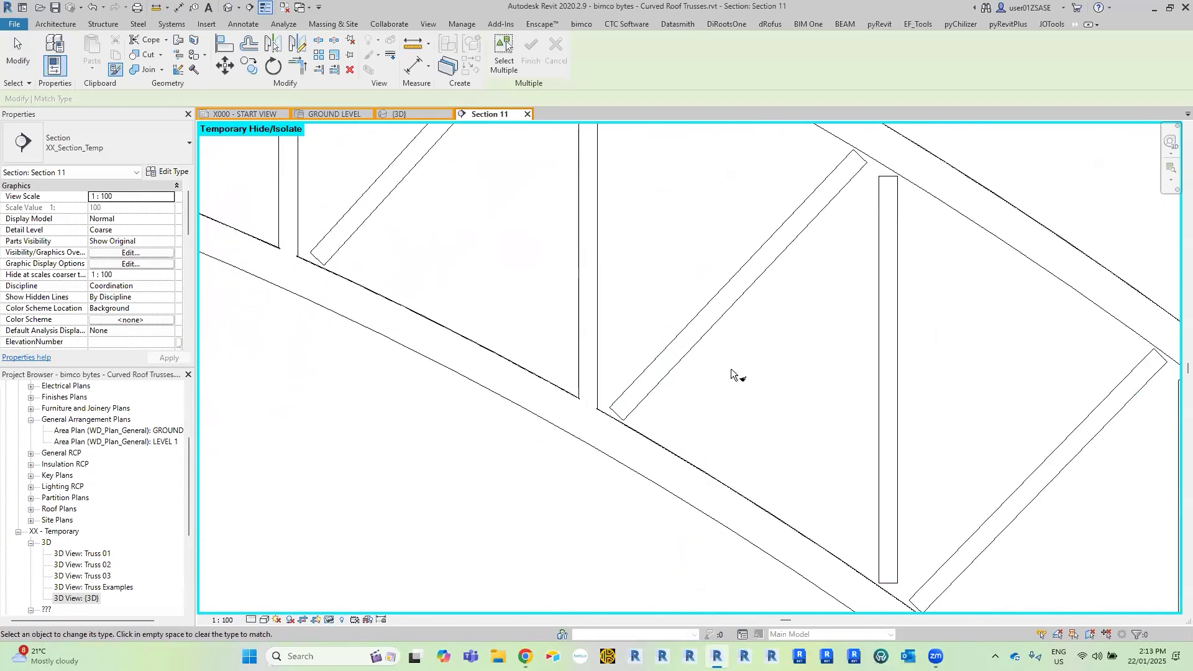
# Match the vertical webs further down the right slope, end the matching and check the whole arch.
pyautogui.scroll(-2, 719, 341)
pyautogui.scroll(3, 673, 349)
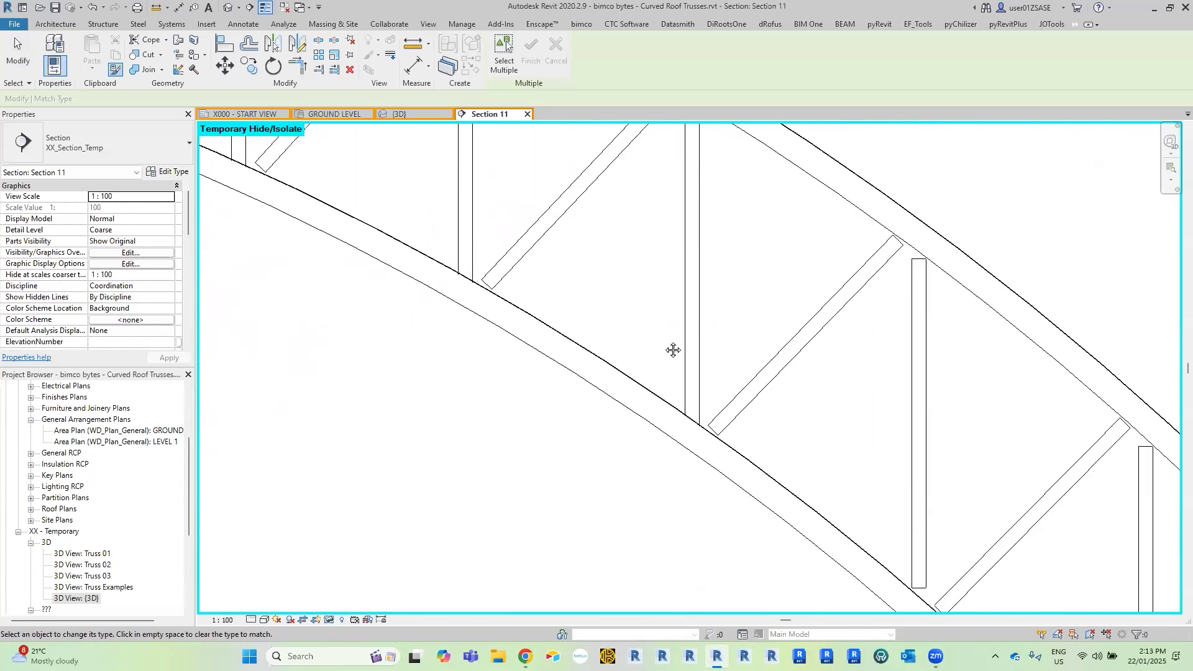
pyautogui.scroll(-2, 720, 351)
pyautogui.scroll(2, 697, 239)
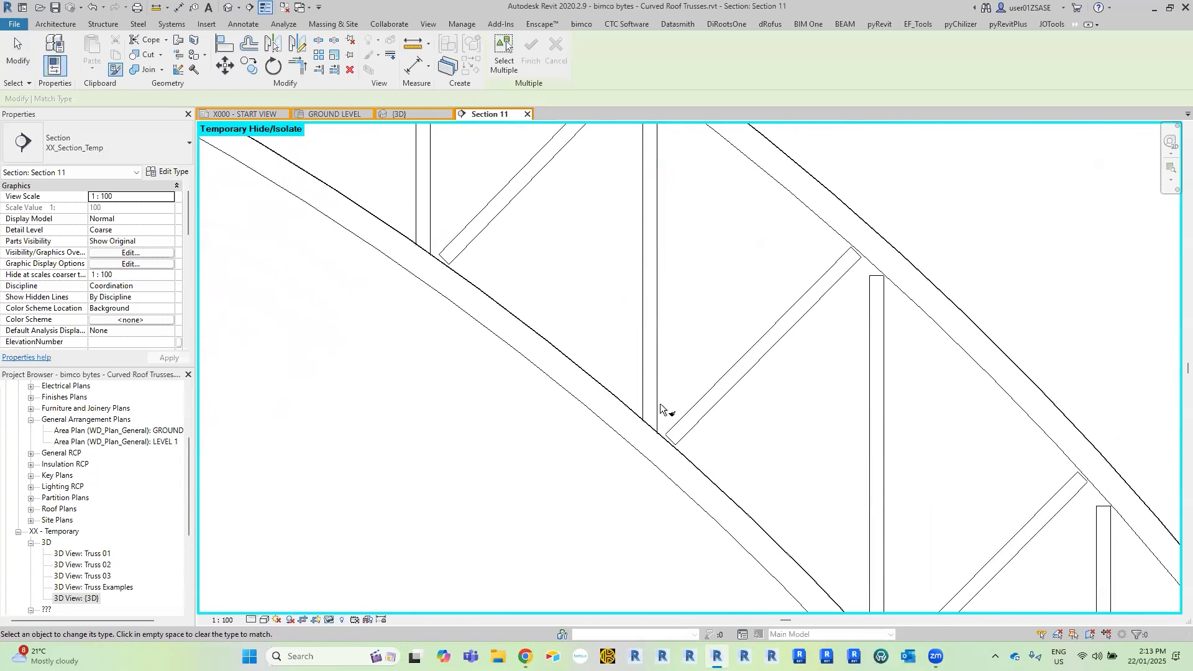
pyautogui.scroll(-2, 661, 406)
pyautogui.press('Escape')
pyautogui.press('Escape')
pyautogui.scroll(-2, 645, 402)
pyautogui.scroll(-2, 572, 362)
pyautogui.moveTo(681, 362); pyautogui.dragTo(926, 410, button='middle')
pyautogui.scroll(-2, 702, 358)
pyautogui.moveTo(791, 367); pyautogui.dragTo(911, 392, button='middle')
pyautogui.moveTo(399, 193); pyautogui.dragTo(553, 134, button='middle')
pyautogui.scroll(-1, 550, 210)
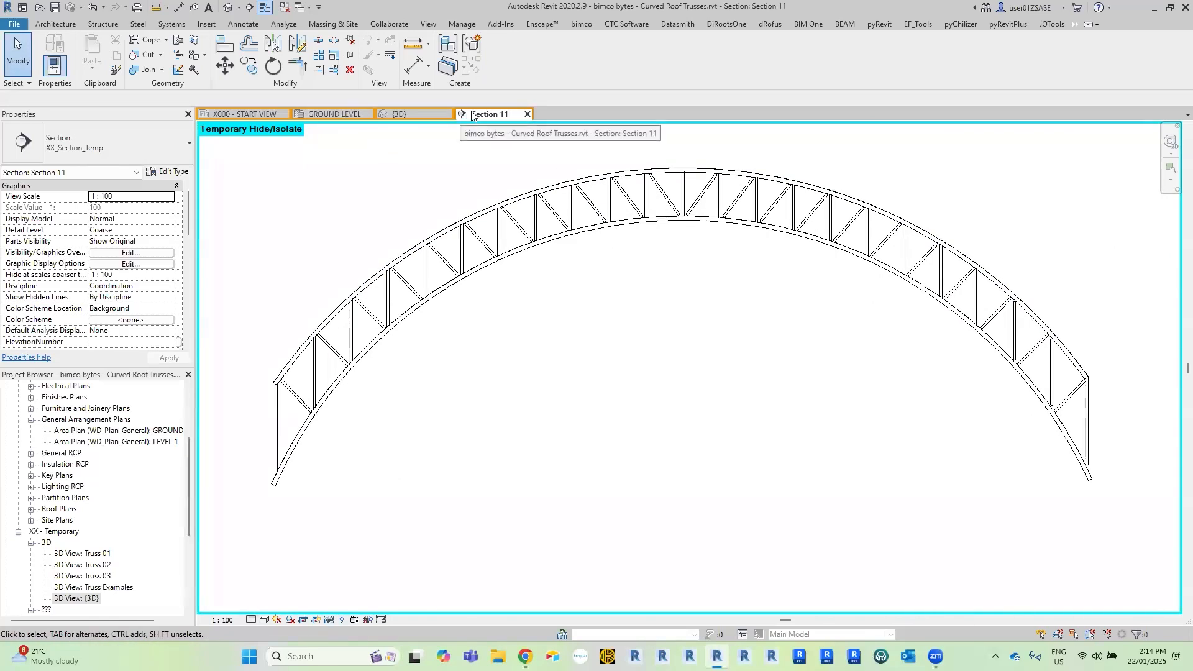
# Close Section 11 and open Section 02 from its section line along grid F on the ground level plan.
pyautogui.click(528, 114)
pyautogui.scroll(-2, 976, 429)
pyautogui.moveTo(976, 430); pyautogui.dragTo(684, 434, button='middle')
pyautogui.scroll(-1, 1044, 417)
pyautogui.moveTo(1043, 417); pyautogui.dragTo(584, 442, button='middle')
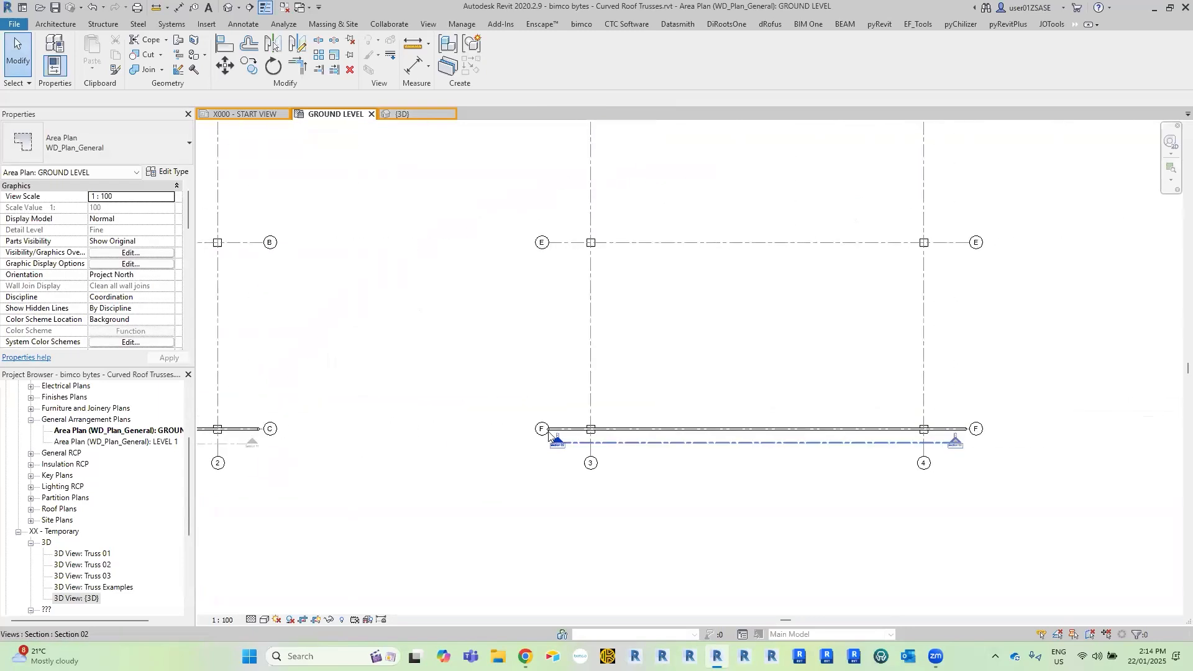
pyautogui.scroll(7, 587, 442)
pyautogui.doubleClick(491, 436)
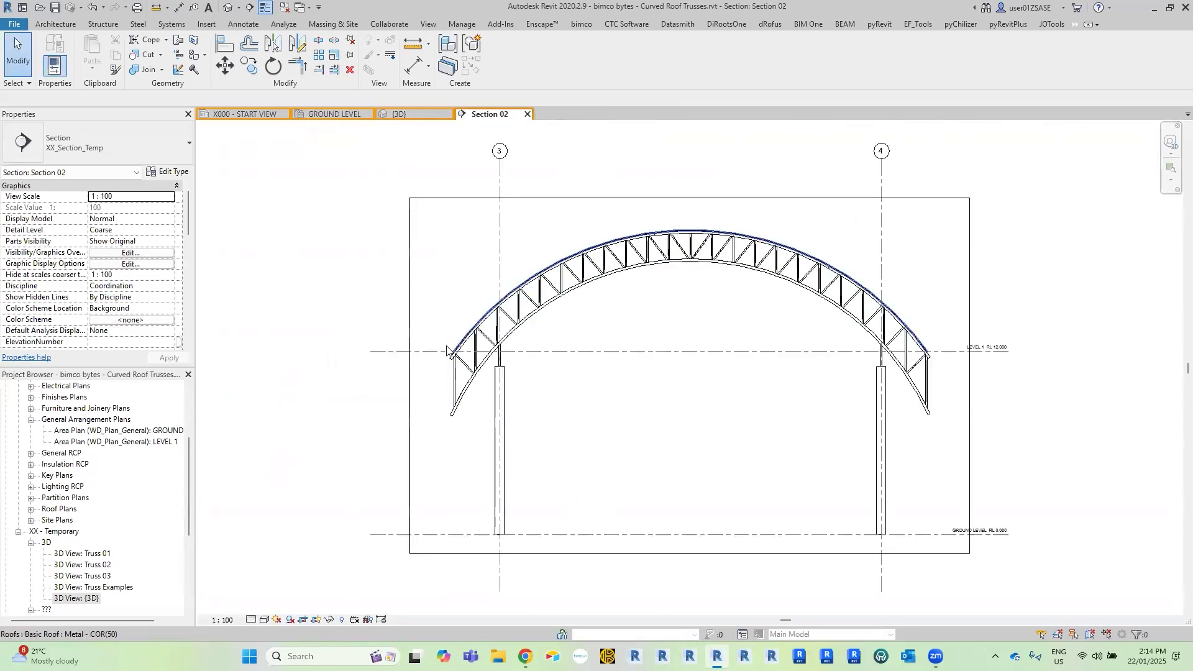
# Examine the truss in Section 02 for how the webs meet the chords and how the left end sits over the column.
pyautogui.scroll(5, 507, 371)
pyautogui.scroll(5, 506, 372)
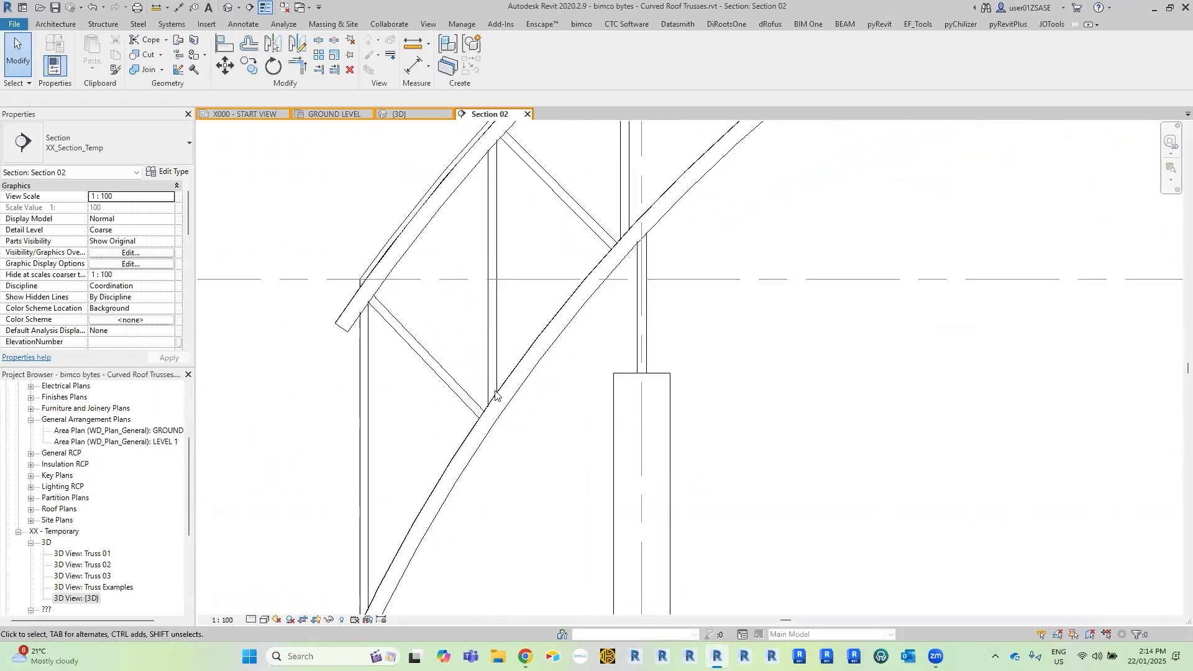
pyautogui.moveTo(450, 472)
pyautogui.mouseDown(button='middle')
pyautogui.moveTo(625, 338)
pyautogui.moveTo(804, 301)
pyautogui.moveTo(1019, 214)
pyautogui.moveTo(767, 382)
pyautogui.mouseUp(button='middle')
pyautogui.moveTo(969, 186); pyautogui.dragTo(683, 346, button='middle')
pyautogui.scroll(-1, 684, 346)
pyautogui.moveTo(932, 344); pyautogui.dragTo(719, 356, button='middle')
pyautogui.moveTo(1056, 253)
pyautogui.mouseDown(button='middle')
pyautogui.moveTo(734, 306)
pyautogui.moveTo(631, 393)
pyautogui.mouseUp(button='middle')
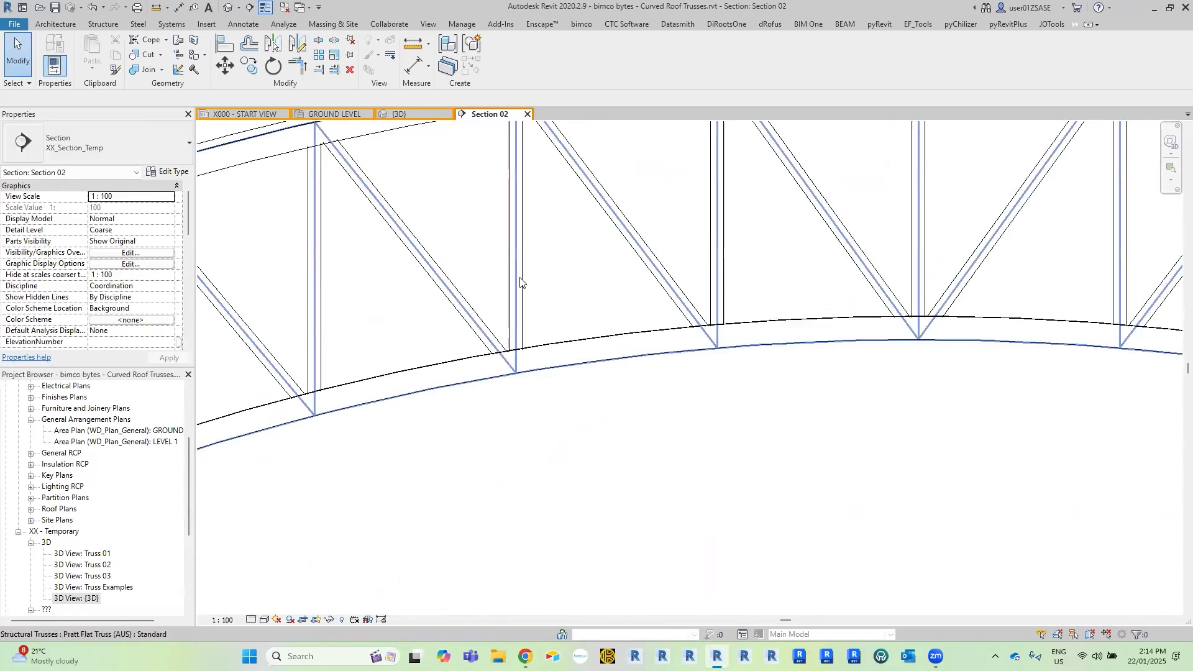
pyautogui.click(516, 282)
pyautogui.click(535, 371)
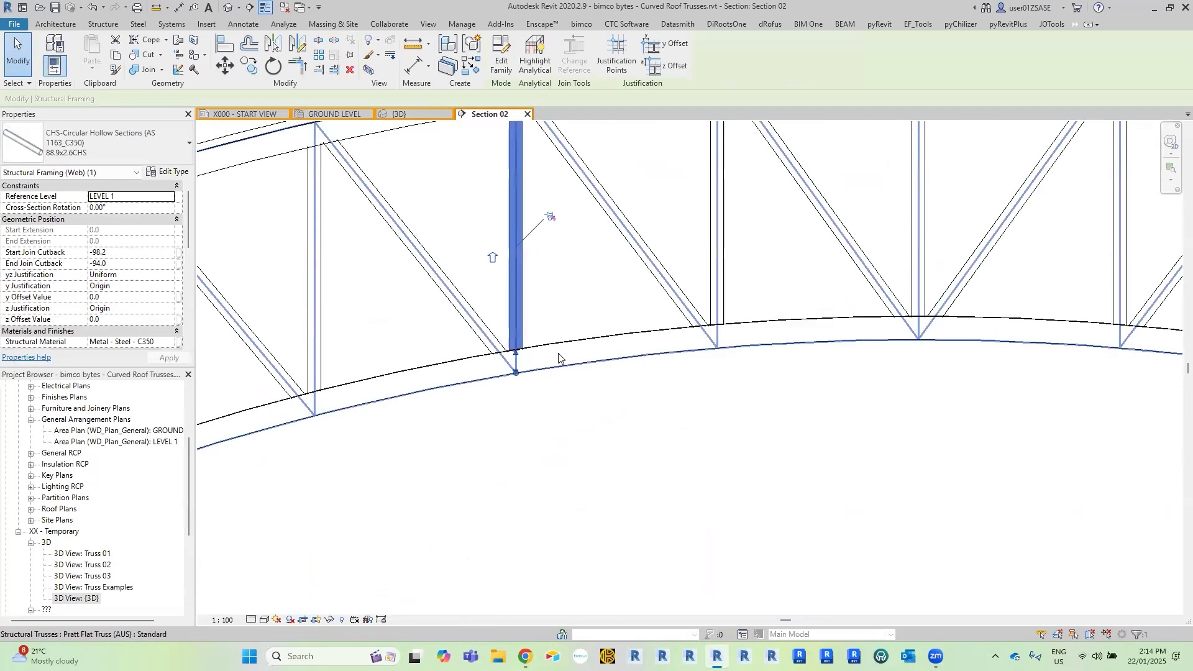
pyautogui.scroll(-5, 561, 360)
pyautogui.click(605, 389)
pyautogui.scroll(-2, 606, 390)
pyautogui.moveTo(654, 412); pyautogui.dragTo(818, 361, button='middle')
pyautogui.scroll(-1, 814, 363)
pyautogui.moveTo(559, 411); pyautogui.dragTo(674, 320, button='middle')
pyautogui.moveTo(567, 408); pyautogui.dragTo(635, 353, button='middle')
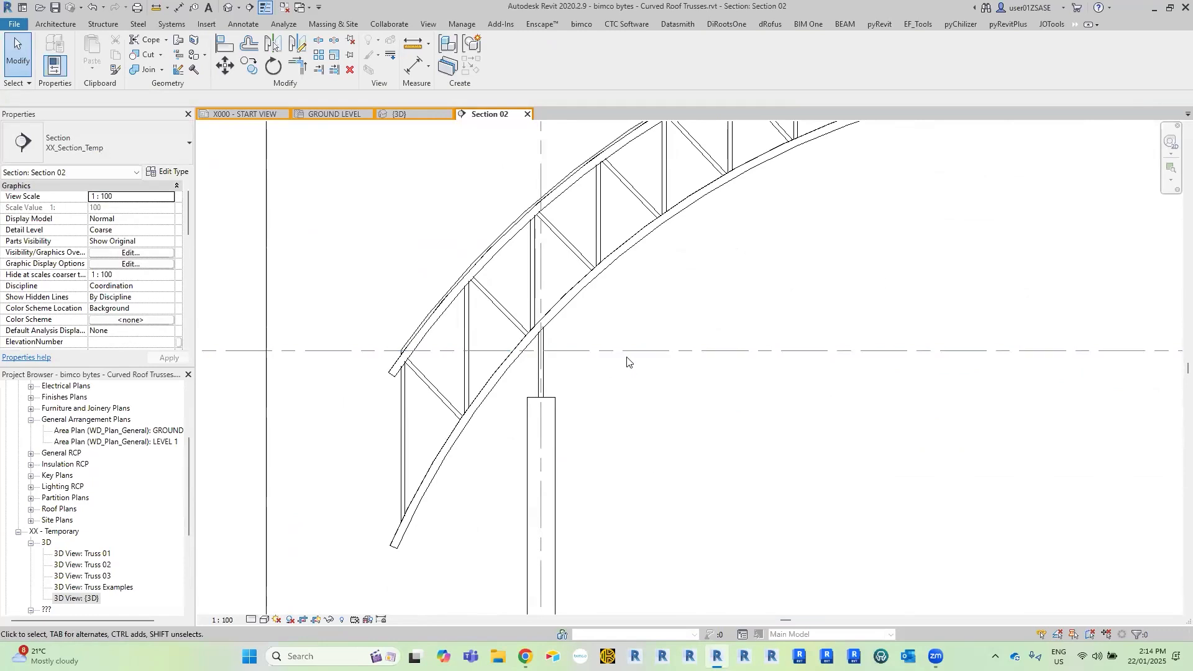
pyautogui.moveTo(532, 397); pyautogui.dragTo(562, 373, button='middle')
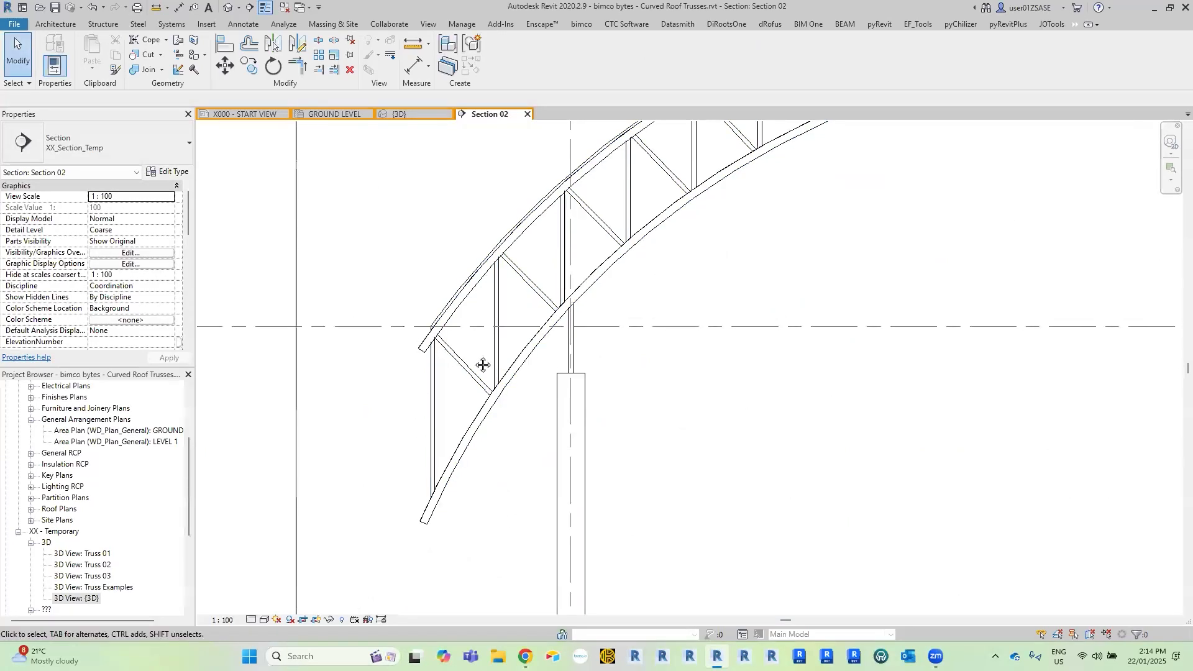
# Draw a vertical reference plane along the outer face of the left end web, 3000 mm outside grid 3.
pyautogui.scroll(3, 479, 364)
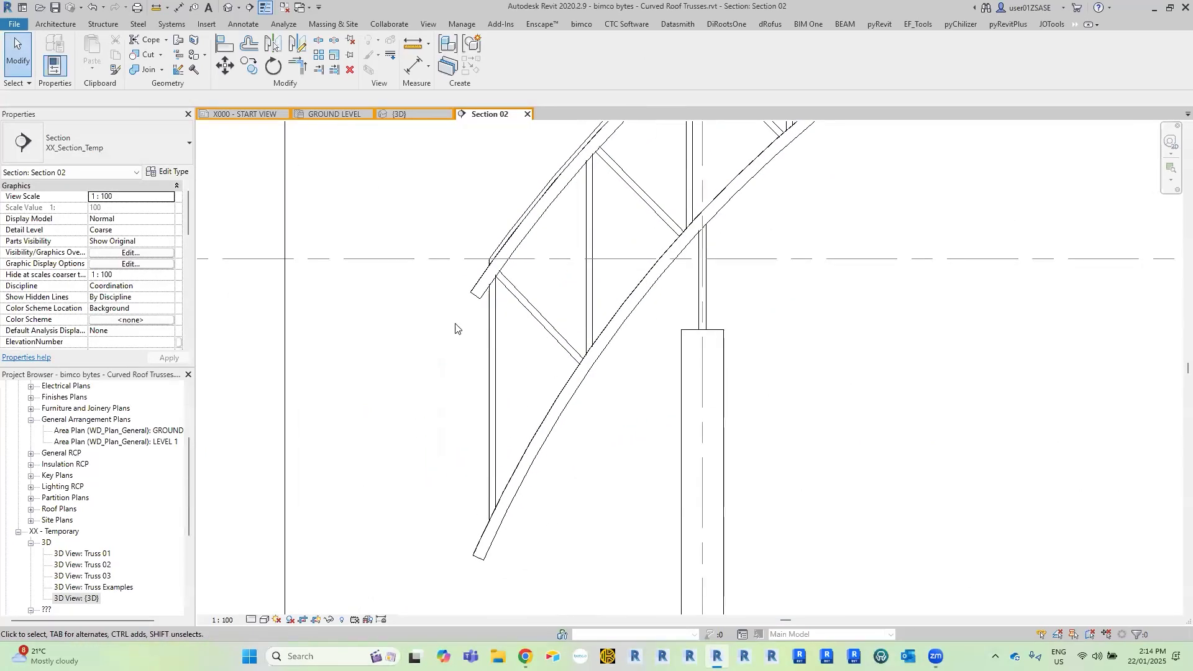
pyautogui.press('r')
pyautogui.press('p')
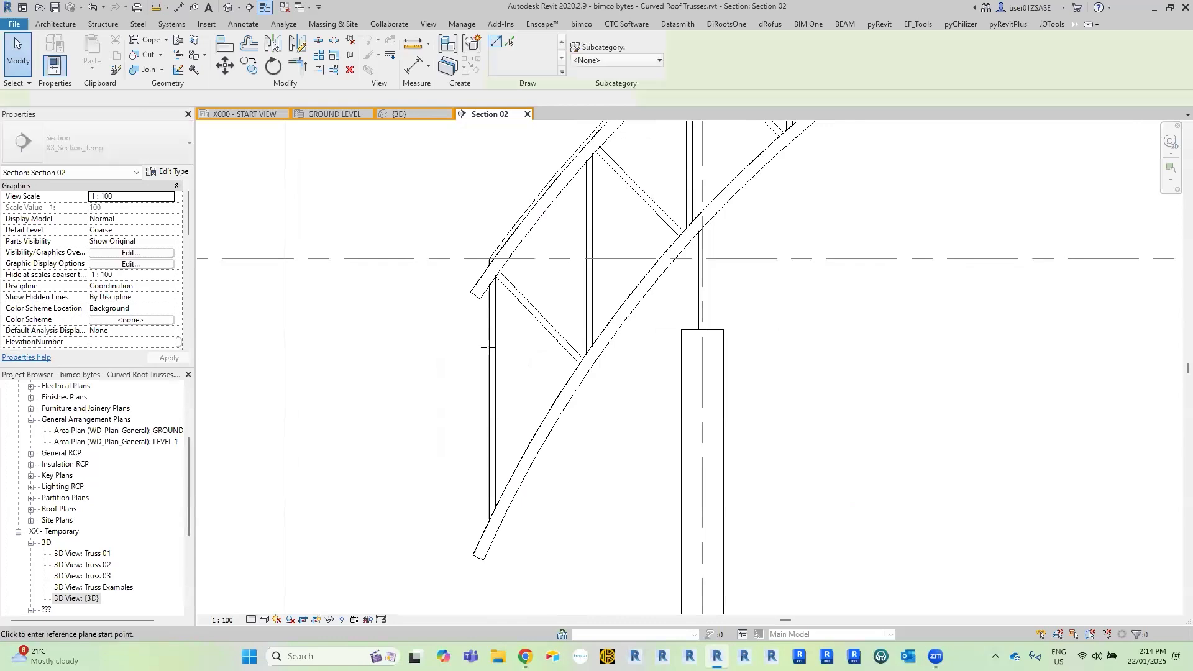
pyautogui.scroll(2, 489, 352)
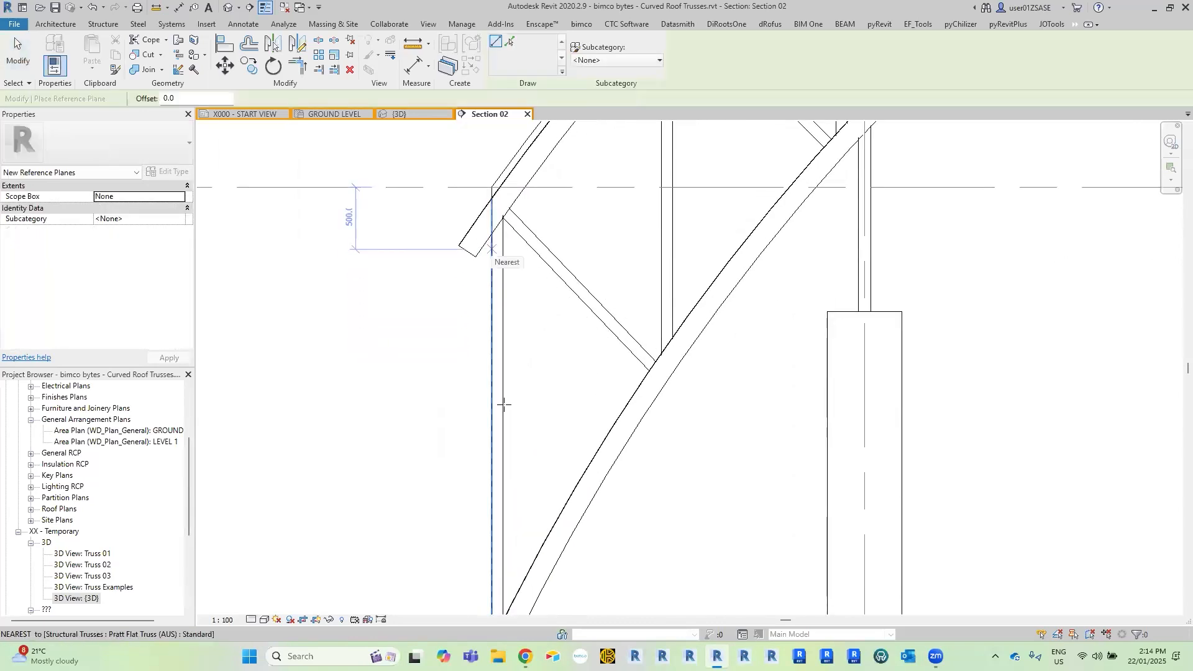
pyautogui.scroll(-3, 504, 404)
pyautogui.click(519, 481)
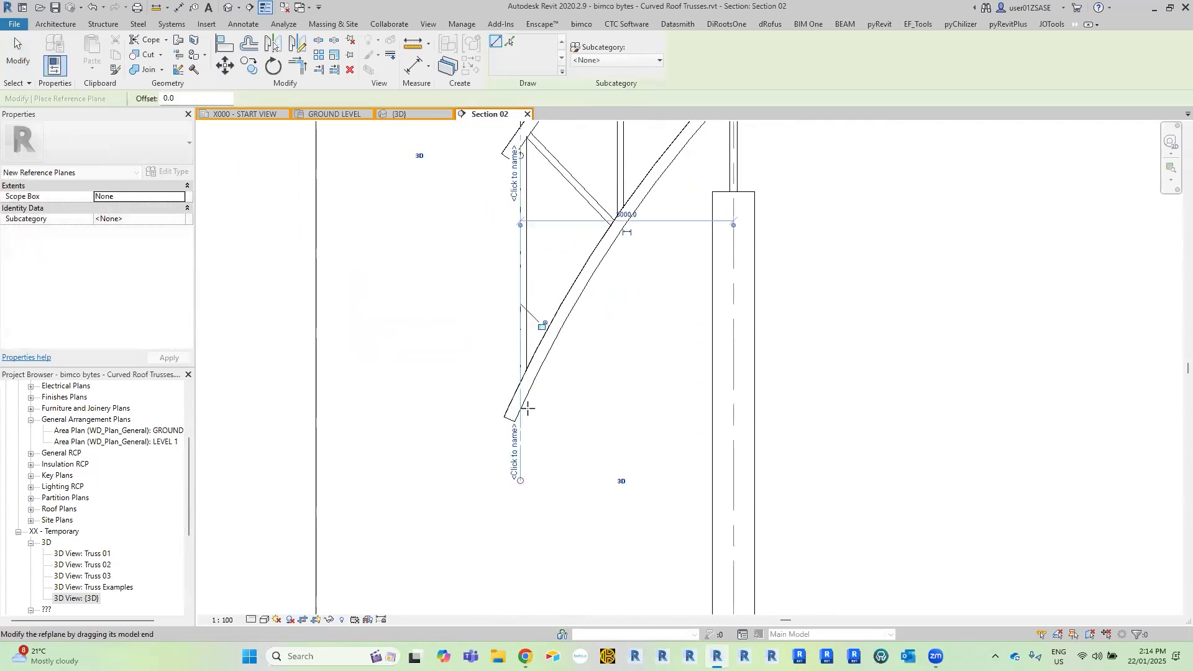
pyautogui.press('Escape')
pyautogui.press('Escape')
# Extend the upper end of the reference plane past the top chord and reselect the plane.
pyautogui.click(521, 452)
pyautogui.moveTo(522, 186); pyautogui.dragTo(516, 305, button='middle')
pyautogui.moveTo(514, 274); pyautogui.dragTo(515, 196)
pyautogui.keyDown('ctrl'); pyautogui.scroll(-2, 557, 445); pyautogui.keyUp('ctrl')
pyautogui.click(556, 445)
pyautogui.click(514, 527)
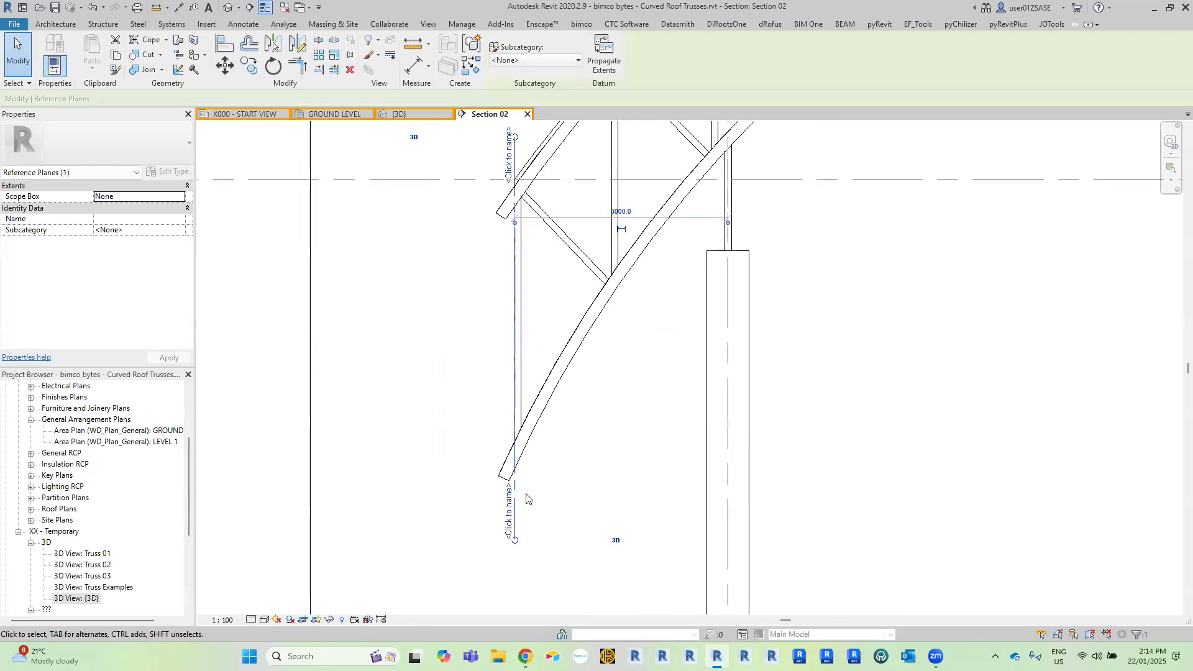
# Try to move the reference plane at the left truss end 200 mm horizontally outward.
pyautogui.scroll(2, 533, 519)
pyautogui.press('m')
pyautogui.press('v')
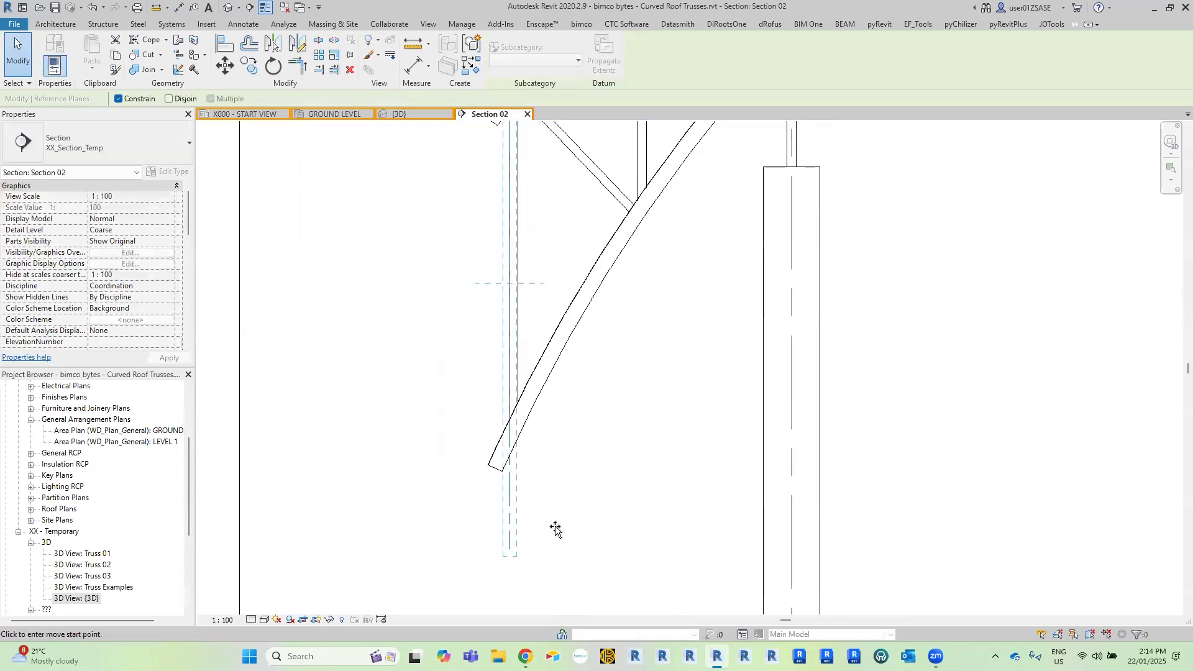
pyautogui.click(555, 528)
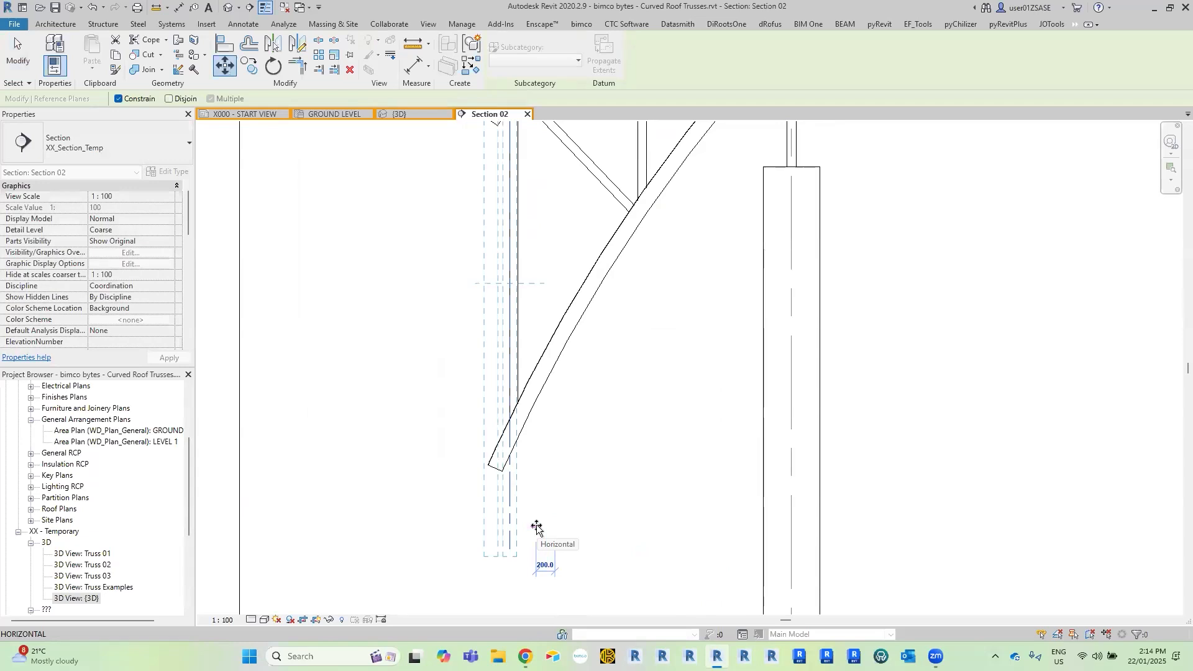
pyautogui.click(535, 529)
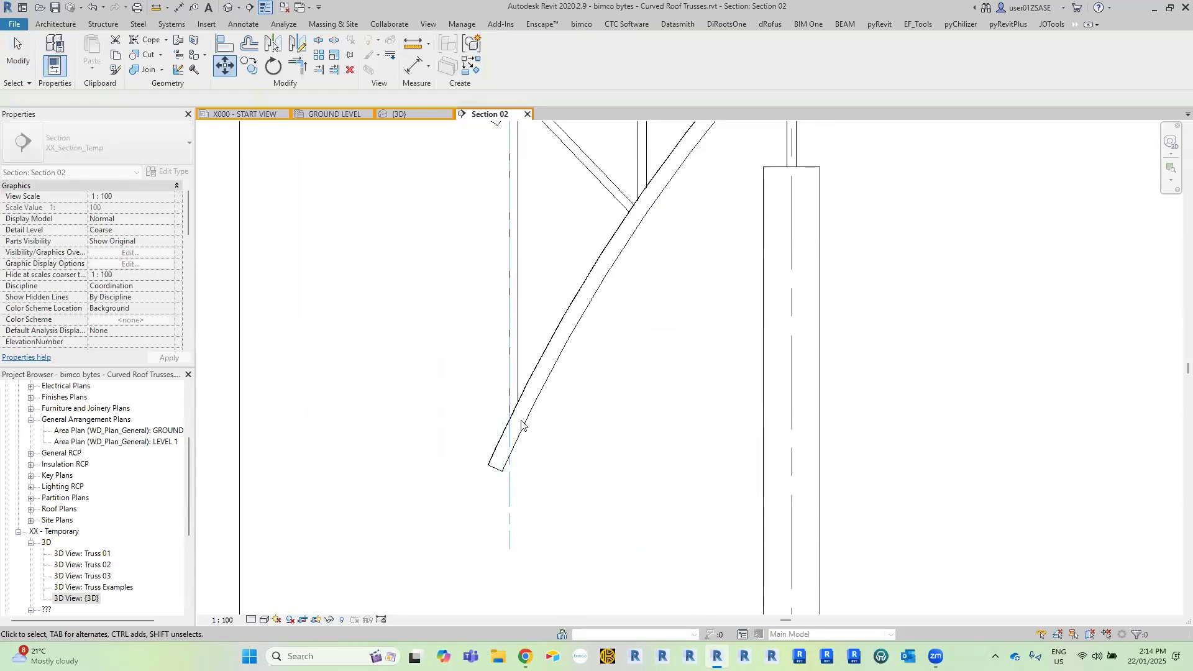
pyautogui.press('Escape')
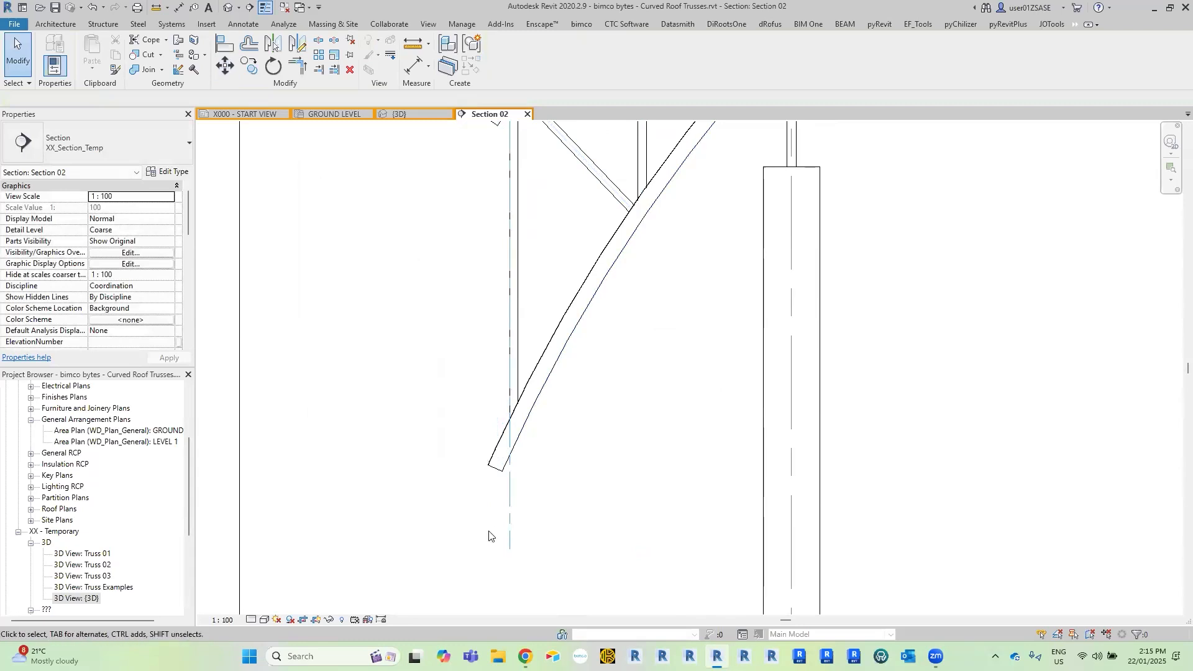
# Try to move the reference plane at the left truss end 100 mm horizontally outward.
pyautogui.click(510, 534)
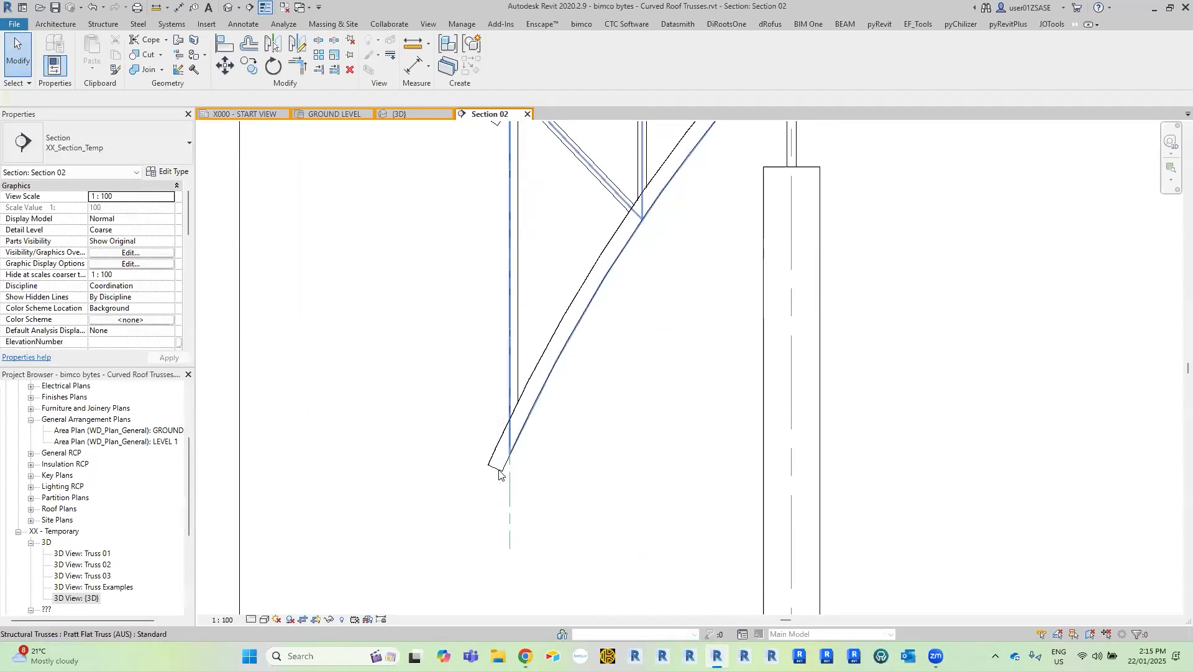
pyautogui.click(509, 494)
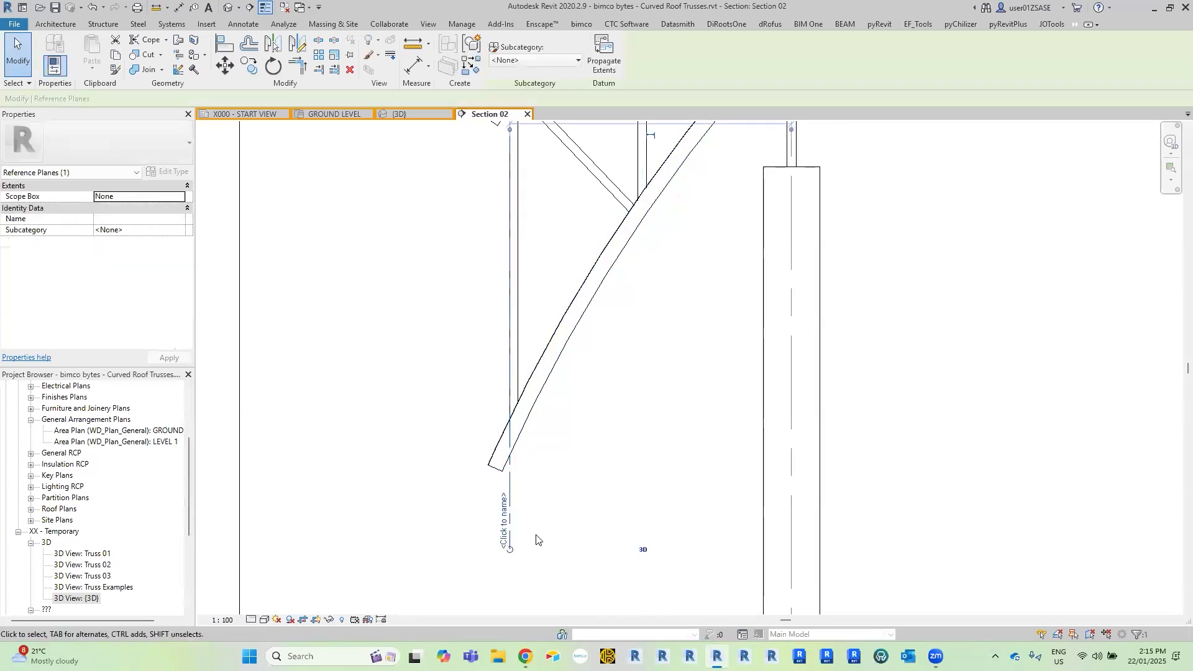
pyautogui.press('v')
pyautogui.click(597, 526)
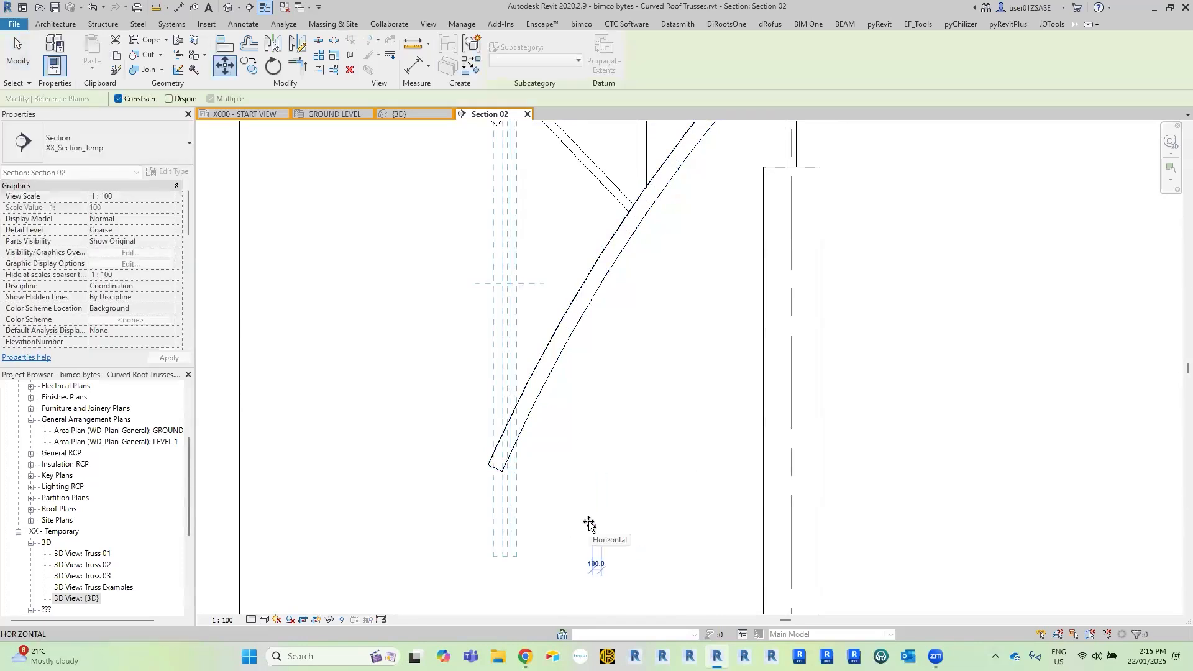
pyautogui.press('Return')
pyautogui.press('Escape')
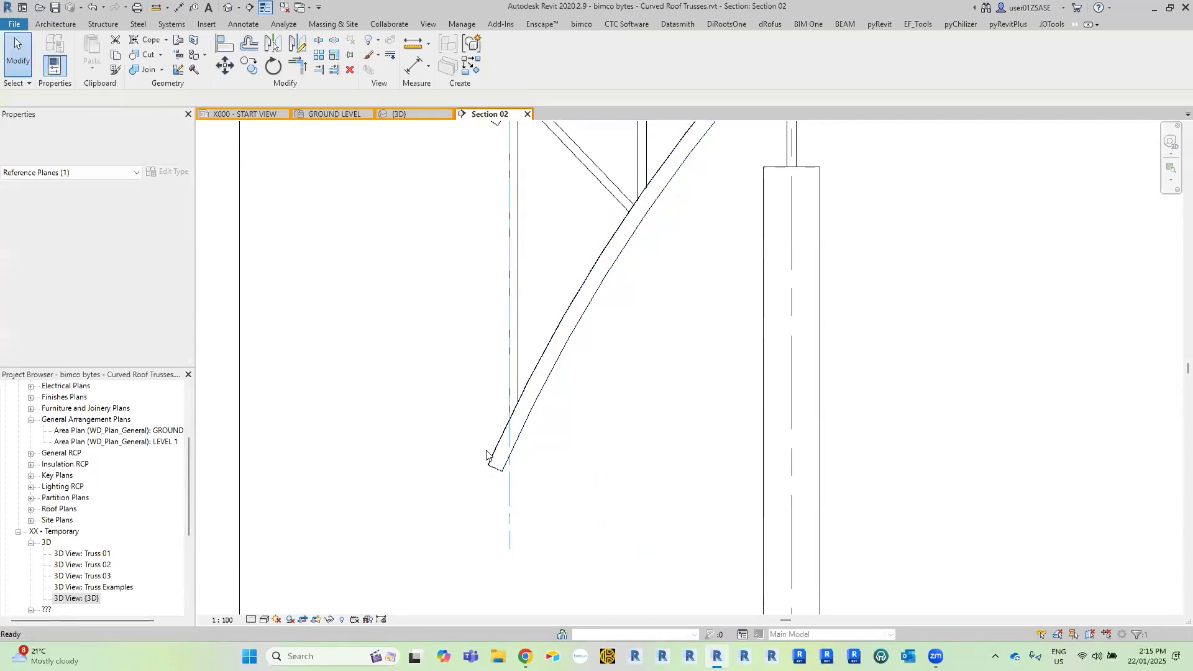
# Use Cut Geometry with Multiple Cut off to trim the left ends of the bottom and top chords at the reference plane.
pyautogui.moveTo(516, 382); pyautogui.dragTo(521, 428, button='middle')
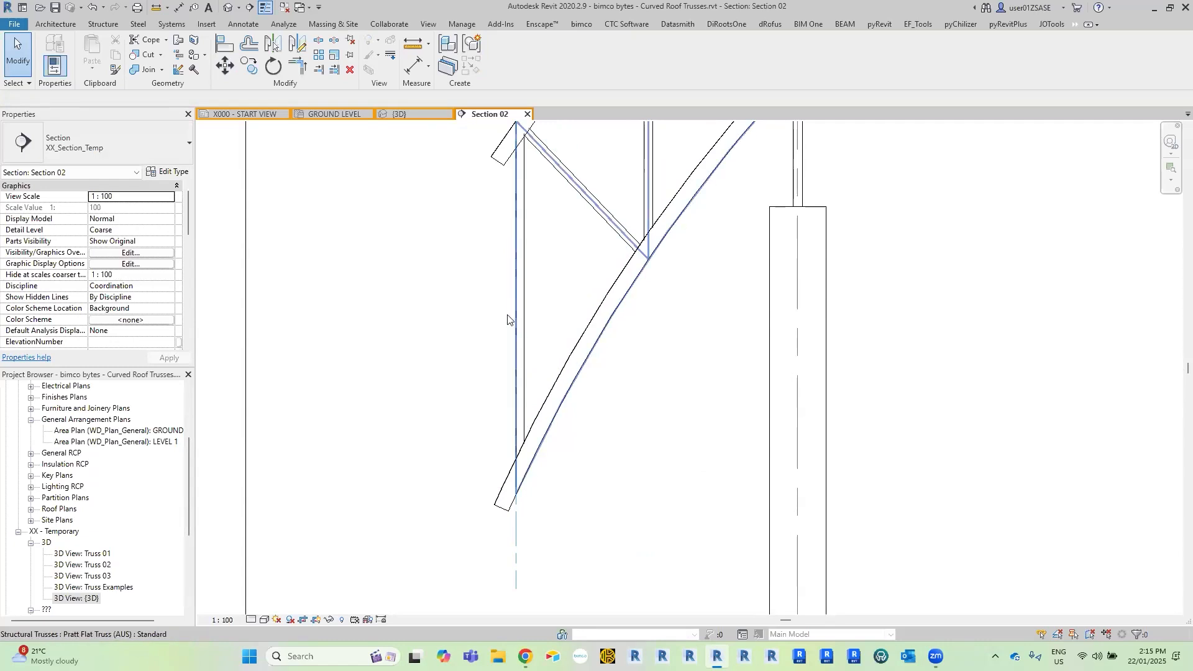
pyautogui.moveTo(433, 322)
pyautogui.mouseDown(button='middle')
pyautogui.moveTo(434, 362)
pyautogui.moveTo(433, 312)
pyautogui.mouseUp(button='middle')
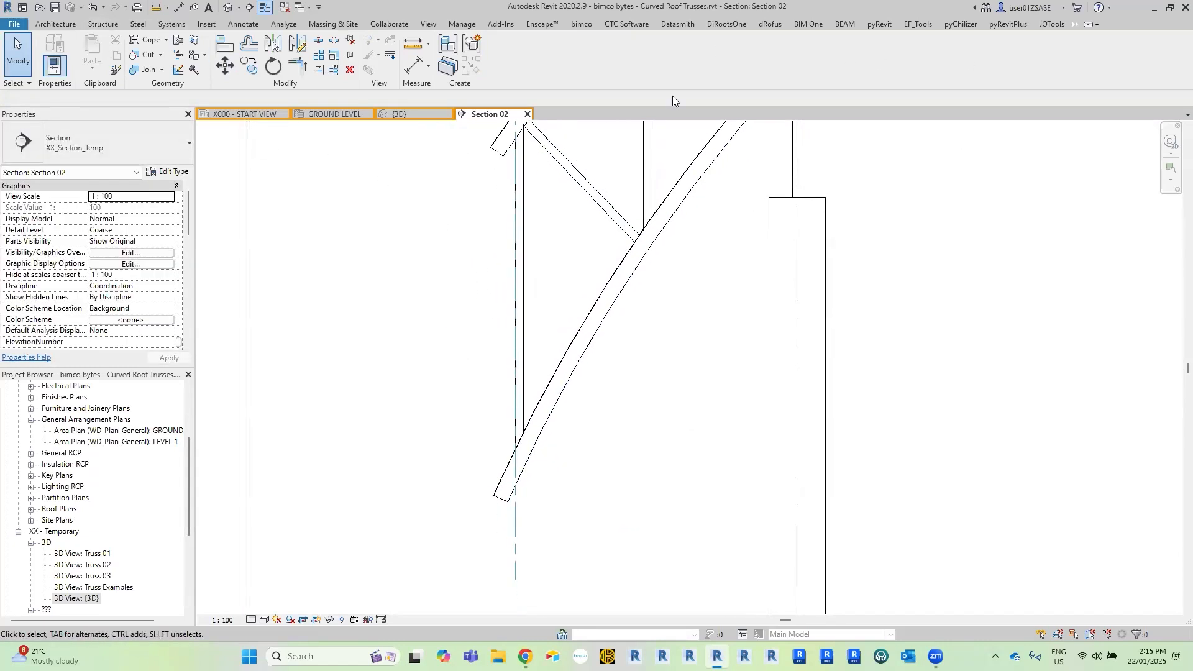
pyautogui.click(139, 55)
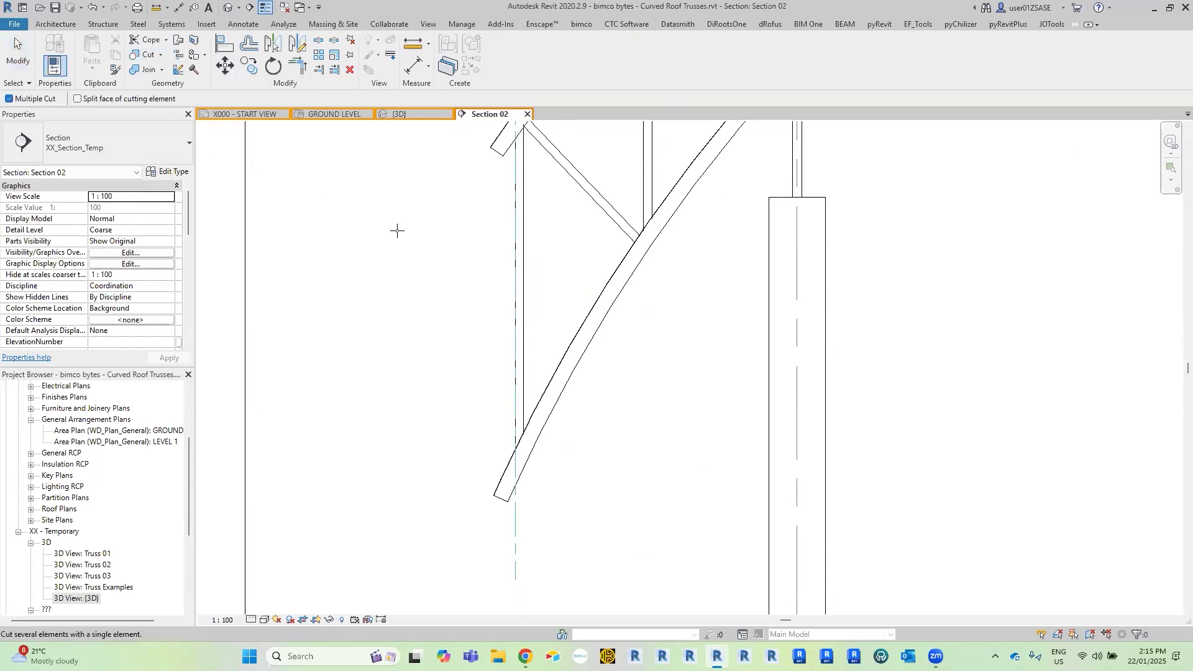
pyautogui.click(538, 415)
pyautogui.click(524, 532)
pyautogui.moveTo(568, 298); pyautogui.dragTo(600, 477, button='middle')
pyautogui.scroll(3, 599, 250)
pyautogui.click(600, 250)
pyautogui.click(532, 239)
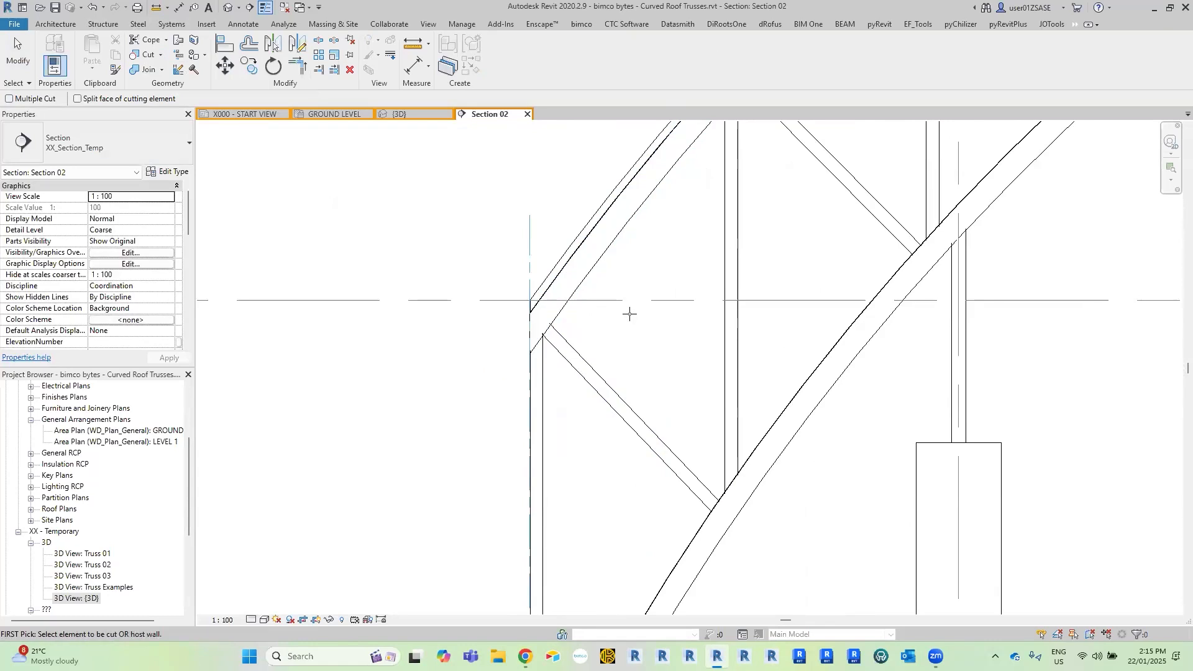
pyautogui.press('Escape')
# Open the Truss 02 3D view and examine the trimmed chord ends and how the webs meet the chords.
pyautogui.scroll(3, 516, 348)
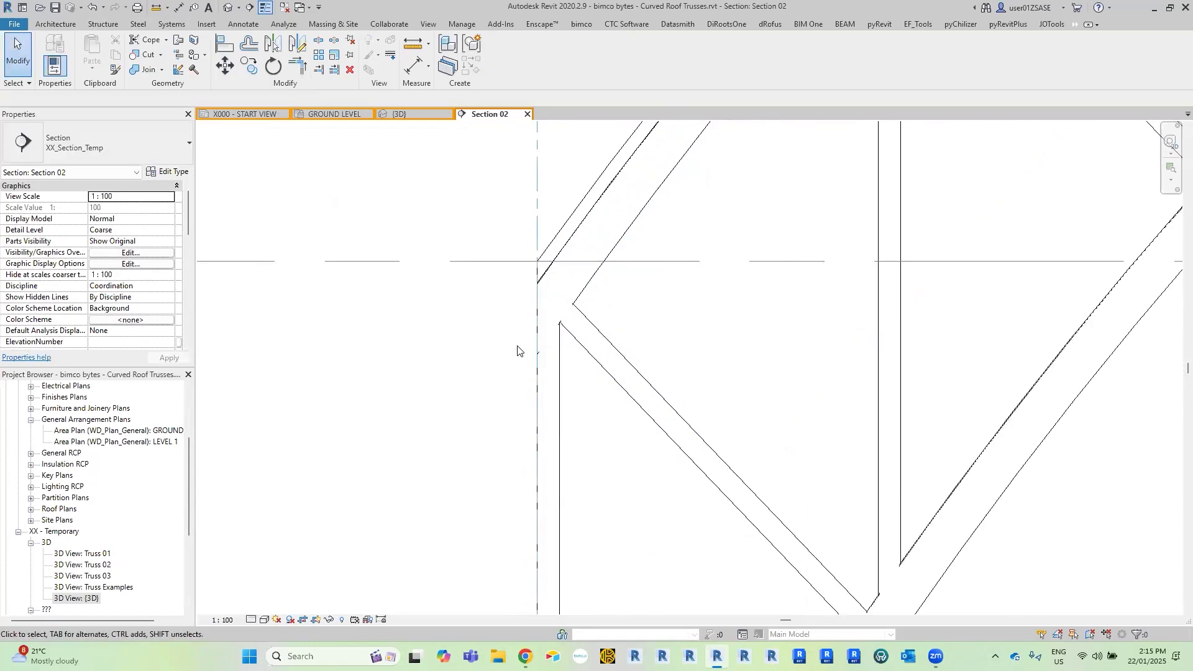
pyautogui.scroll(-2, 514, 346)
pyautogui.scroll(-1, 483, 273)
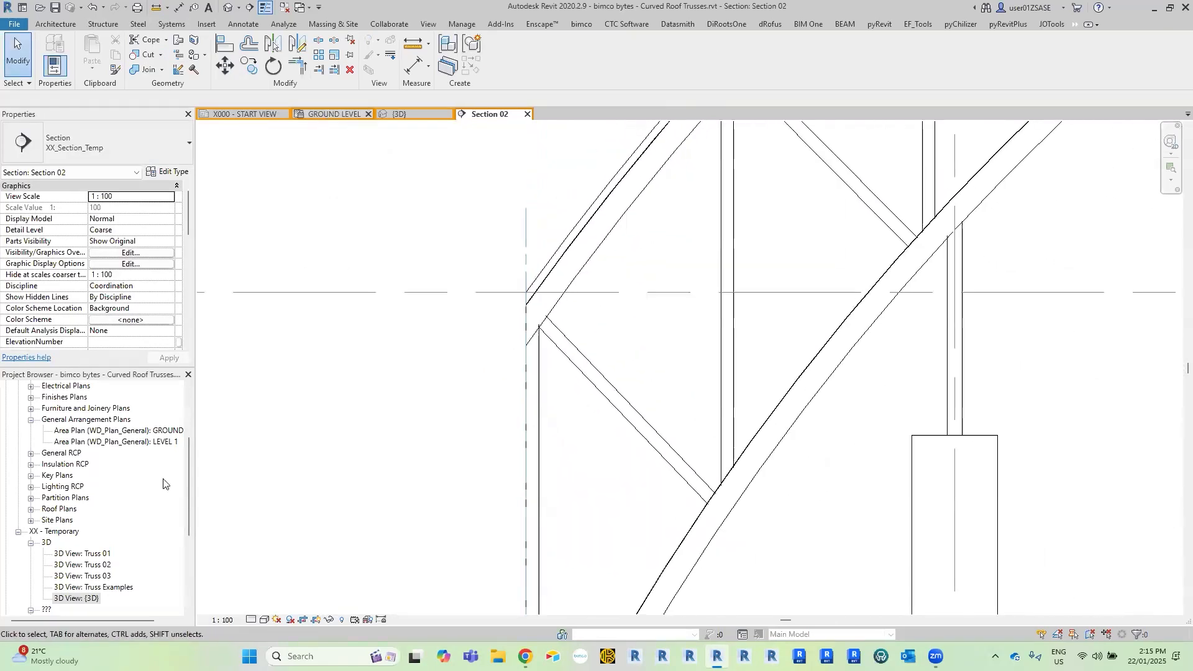
pyautogui.doubleClick(106, 567)
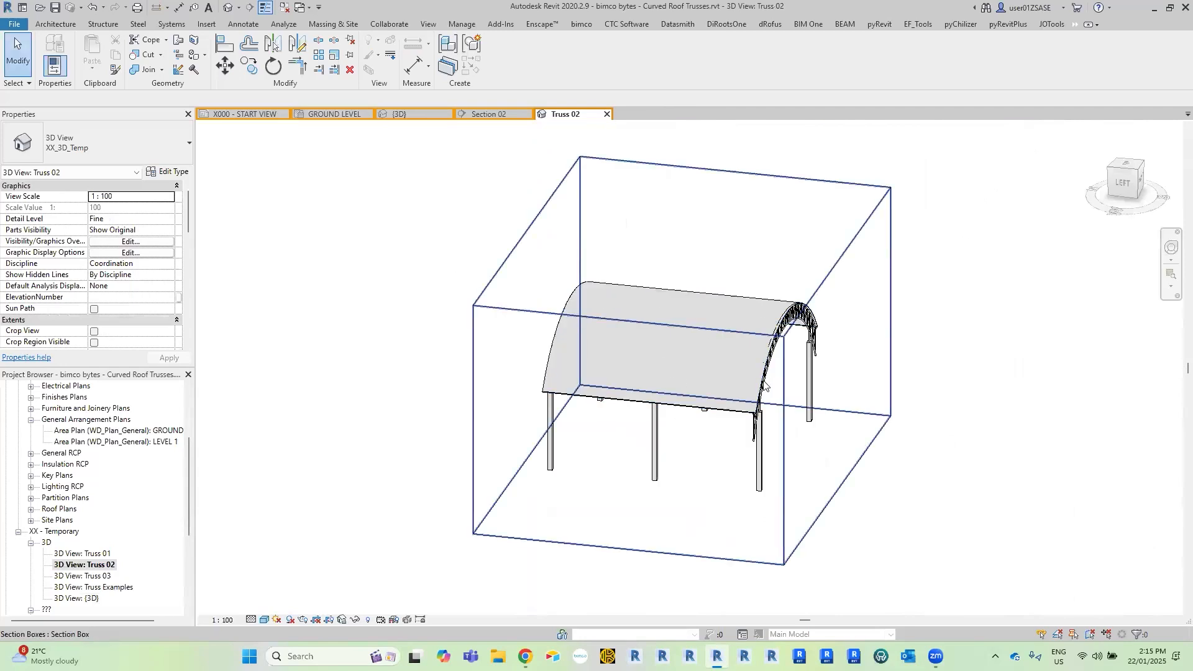
pyautogui.click(662, 428)
pyautogui.scroll(8, 662, 429)
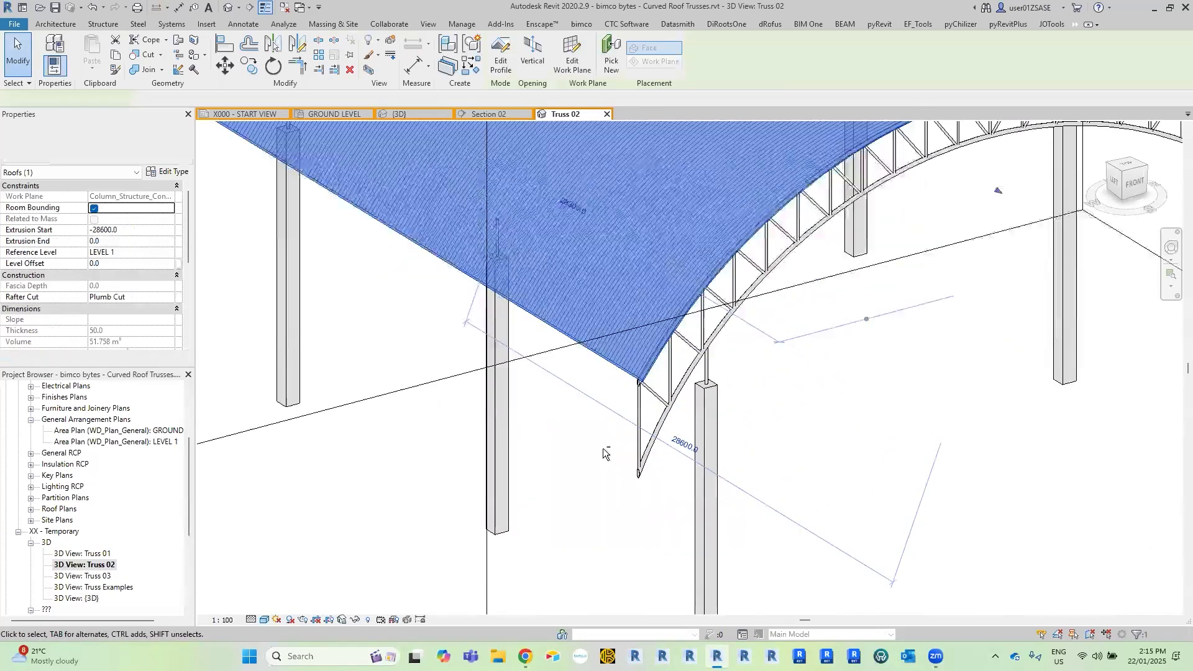
pyautogui.press('Escape')
pyautogui.click(722, 411)
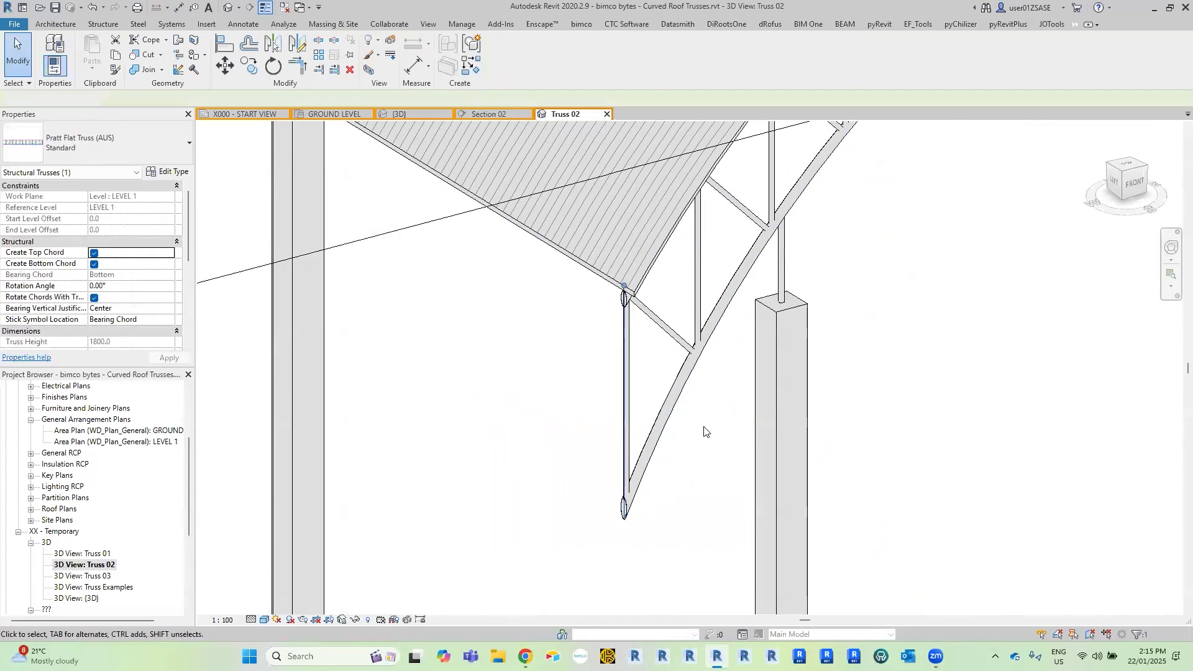
pyautogui.press('Escape')
pyautogui.scroll(3, 683, 372)
pyautogui.scroll(4, 680, 351)
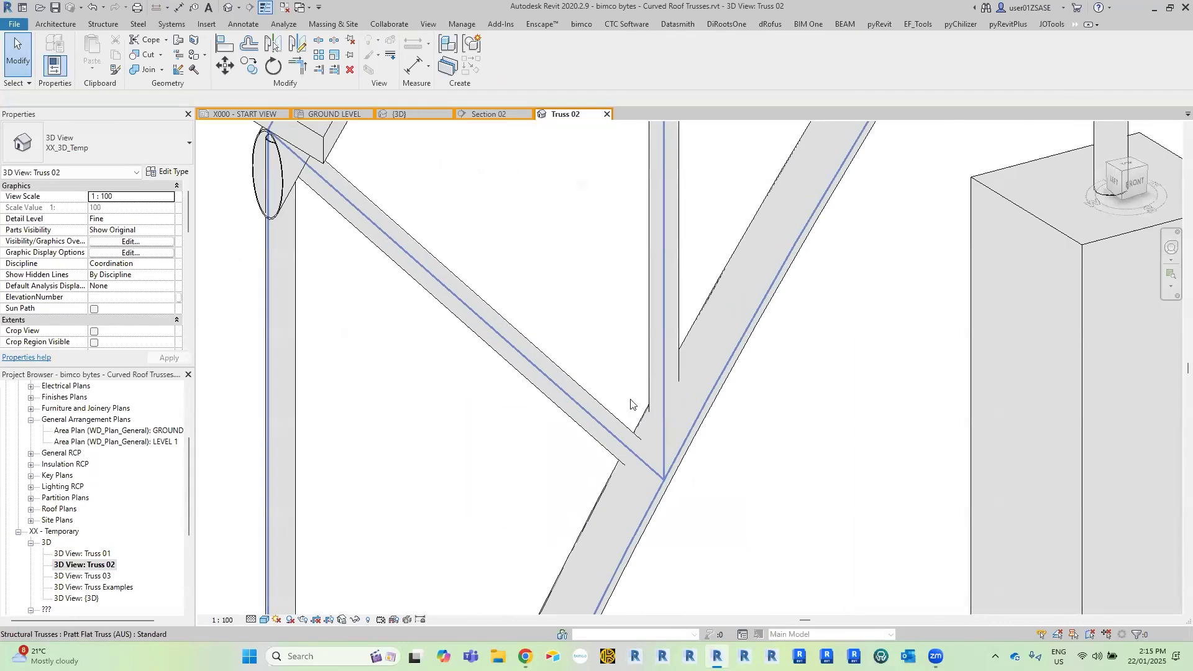
pyautogui.scroll(-2, 672, 391)
pyautogui.scroll(4, 659, 390)
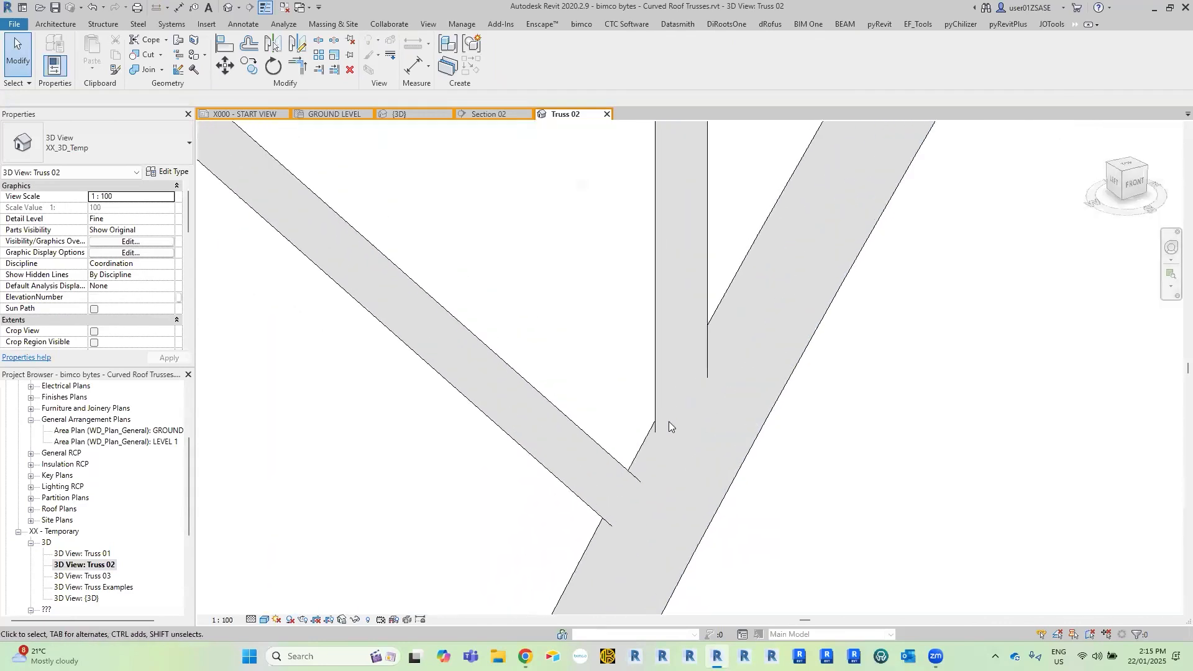
pyautogui.scroll(-4, 695, 390)
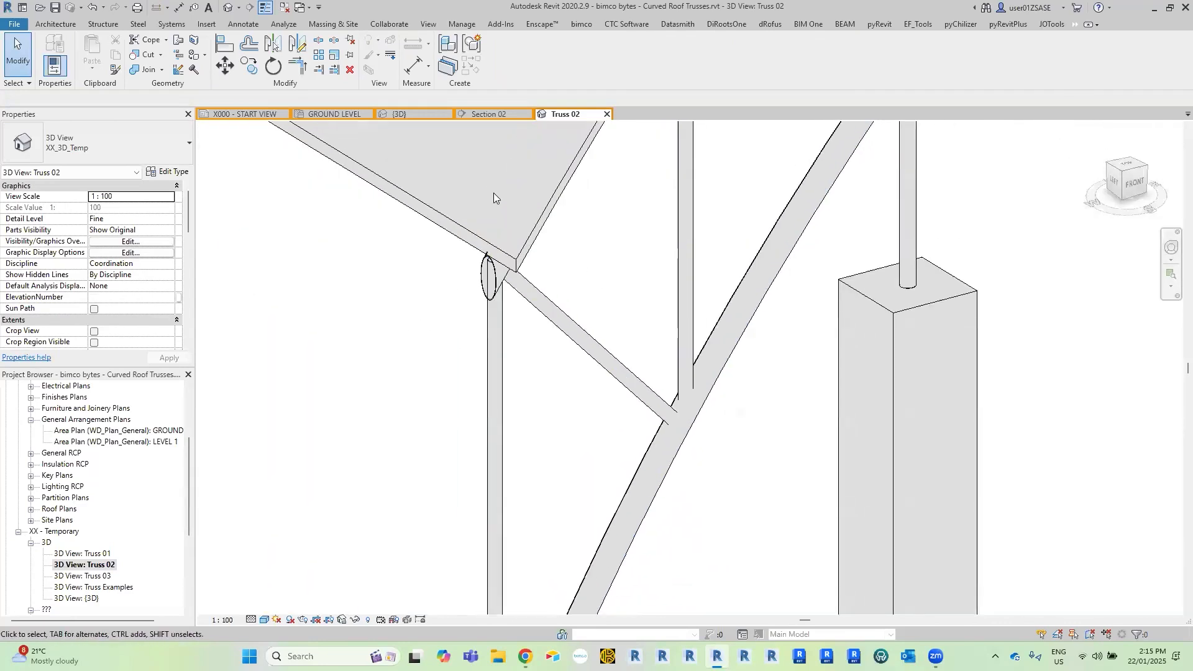
# Switch back to Section 02 and look at the cut and uncut geometry options.
pyautogui.click(479, 114)
pyautogui.moveTo(679, 298); pyautogui.dragTo(593, 363, button='middle')
pyautogui.scroll(-1, 593, 363)
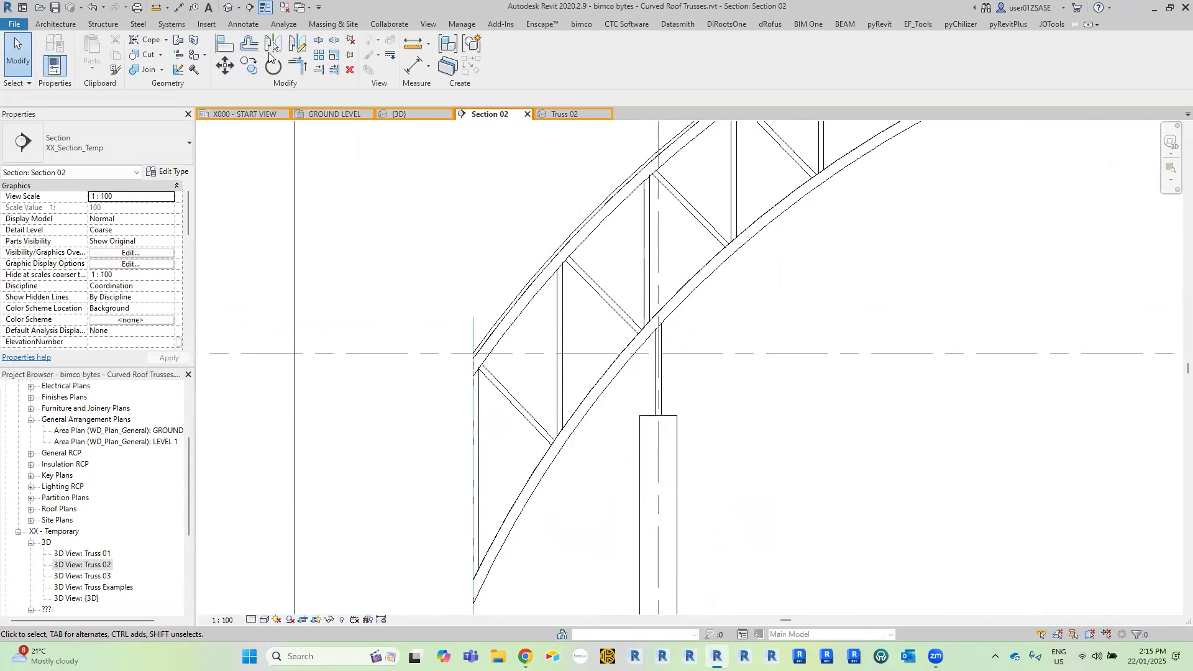
pyautogui.click(162, 57)
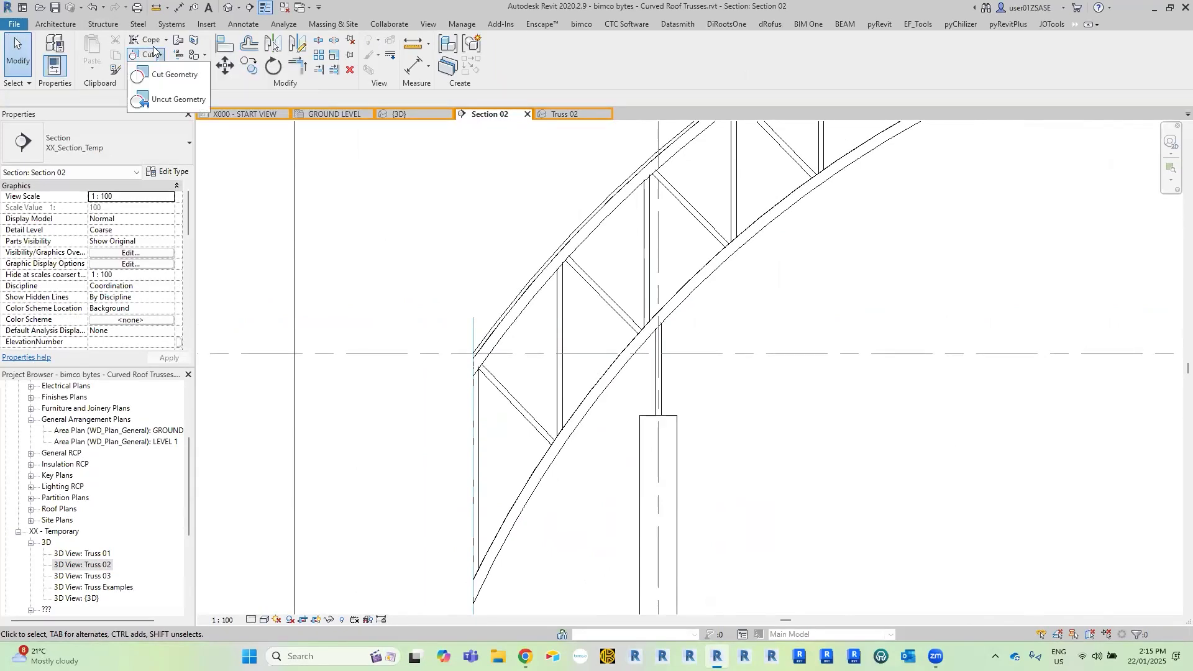
pyautogui.click(160, 58)
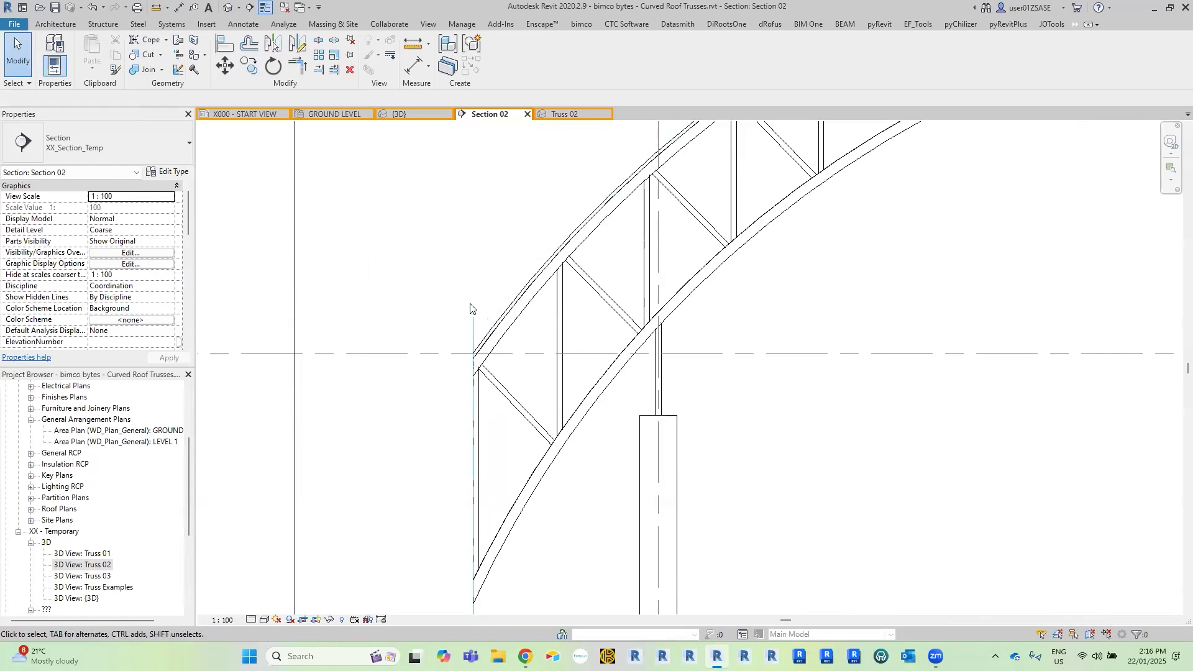
# Try to cope the diagonal web beside grid 3 to the top chord.
pyautogui.click(142, 41)
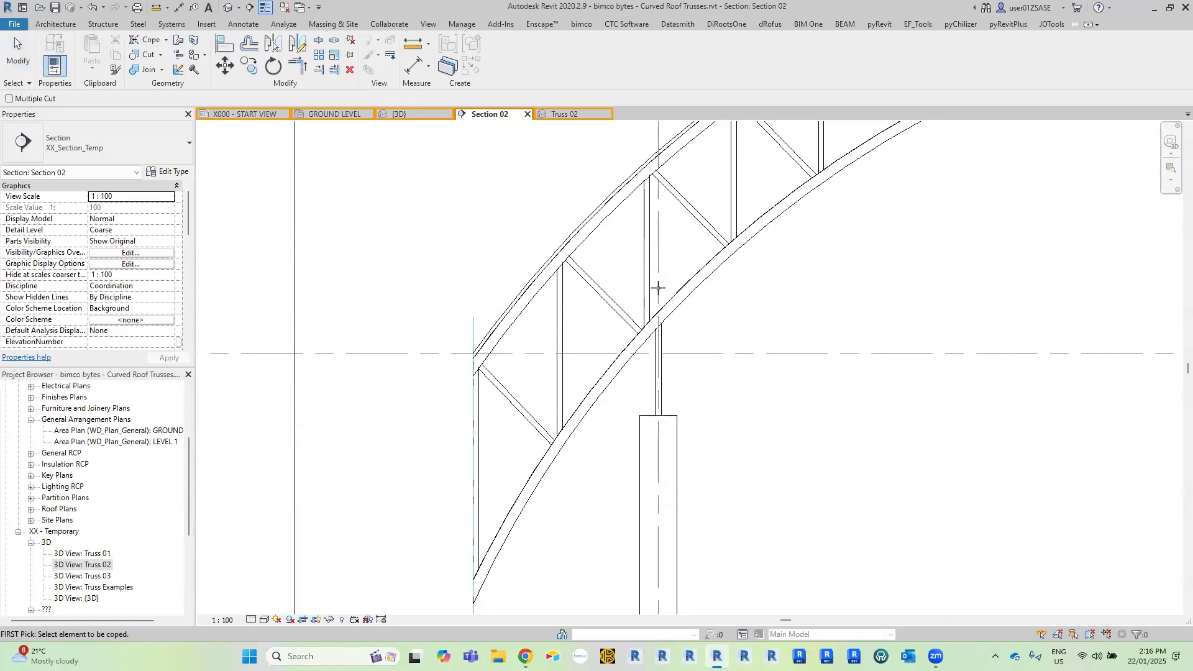
pyautogui.click(678, 192)
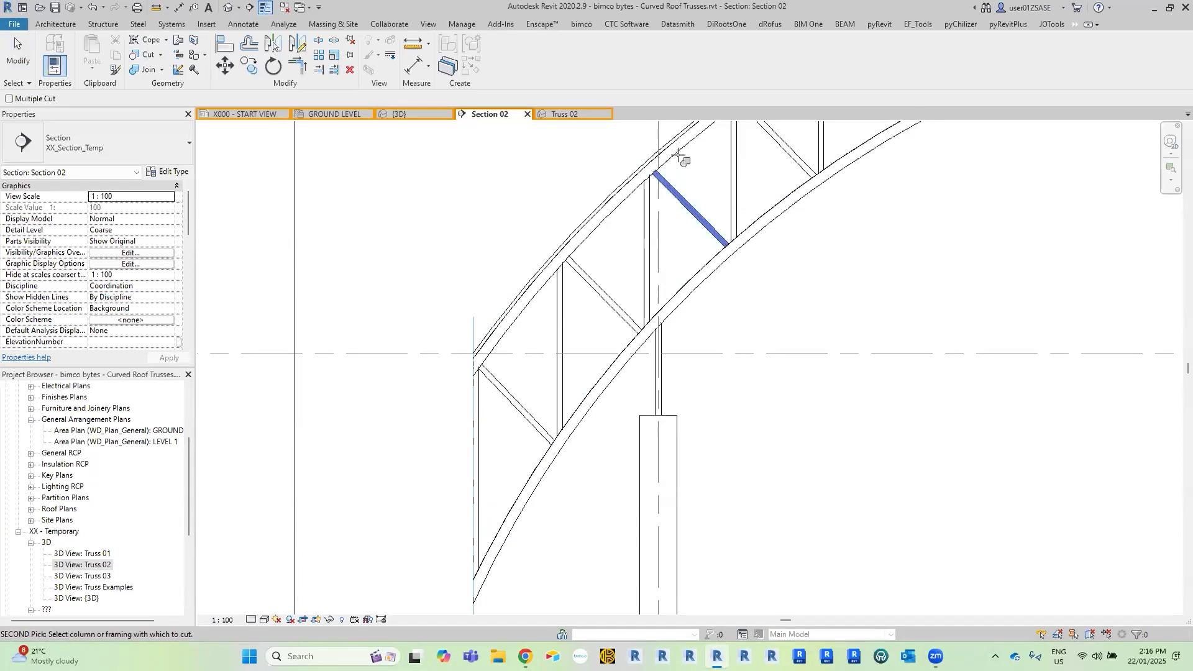
pyautogui.click(678, 149)
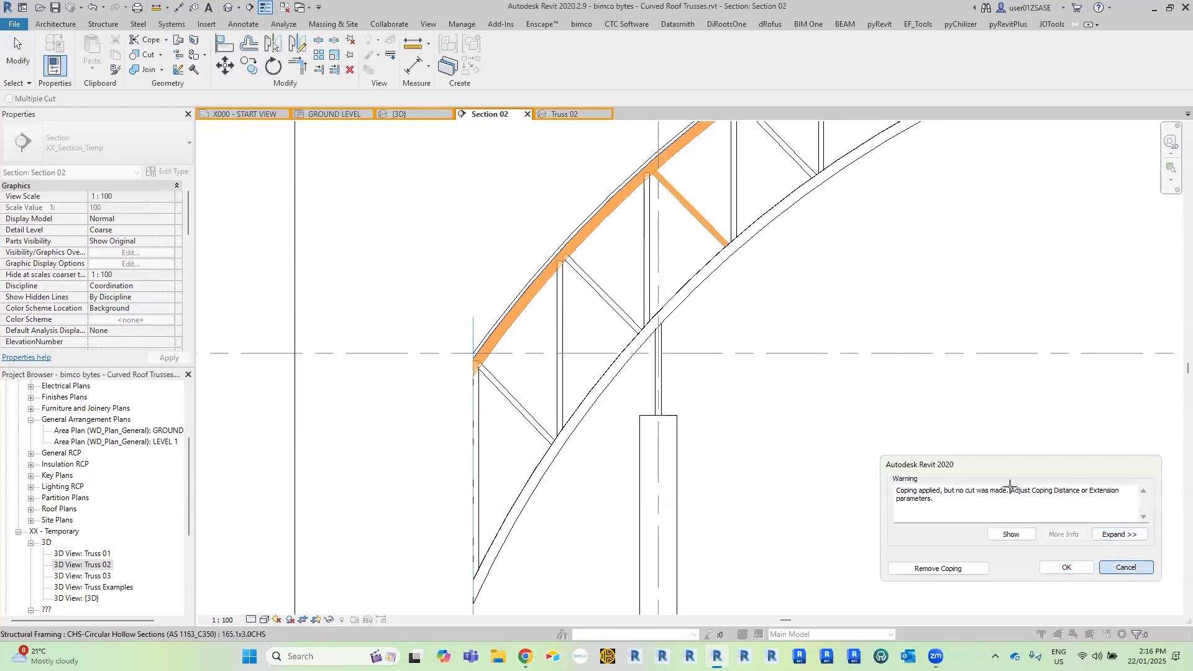
pyautogui.press('Escape')
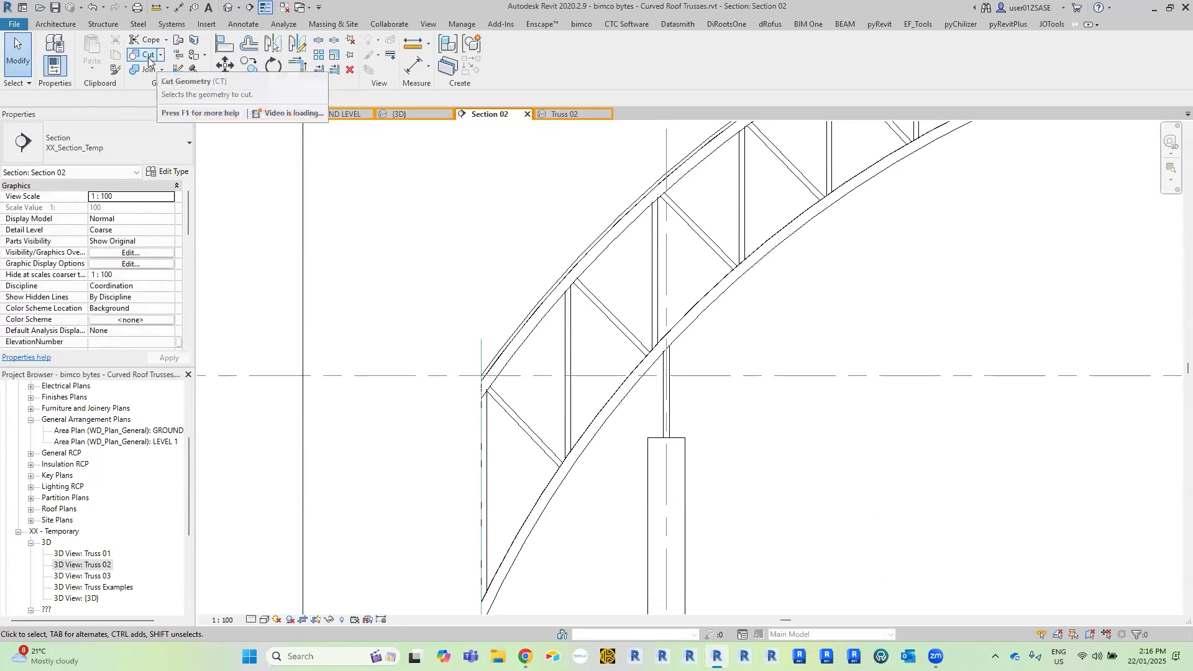
# Use Cut Geometry to cut the second vertical web and its adjoining diagonal with the top chord.
pyautogui.click(148, 56)
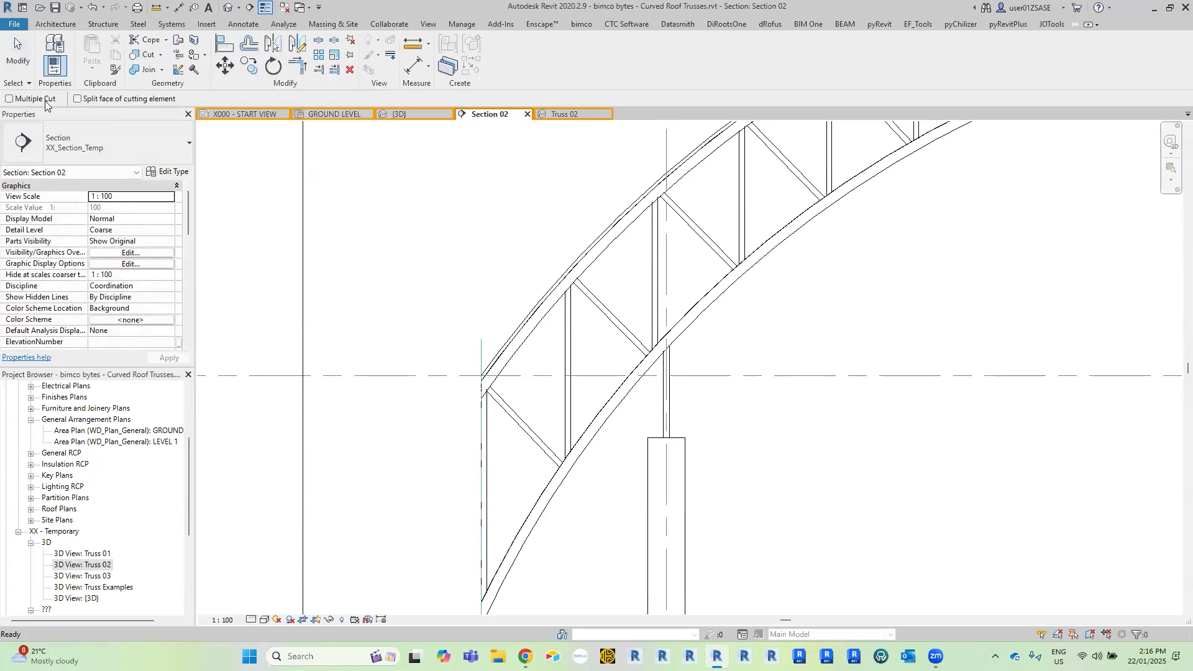
pyautogui.scroll(4, 544, 314)
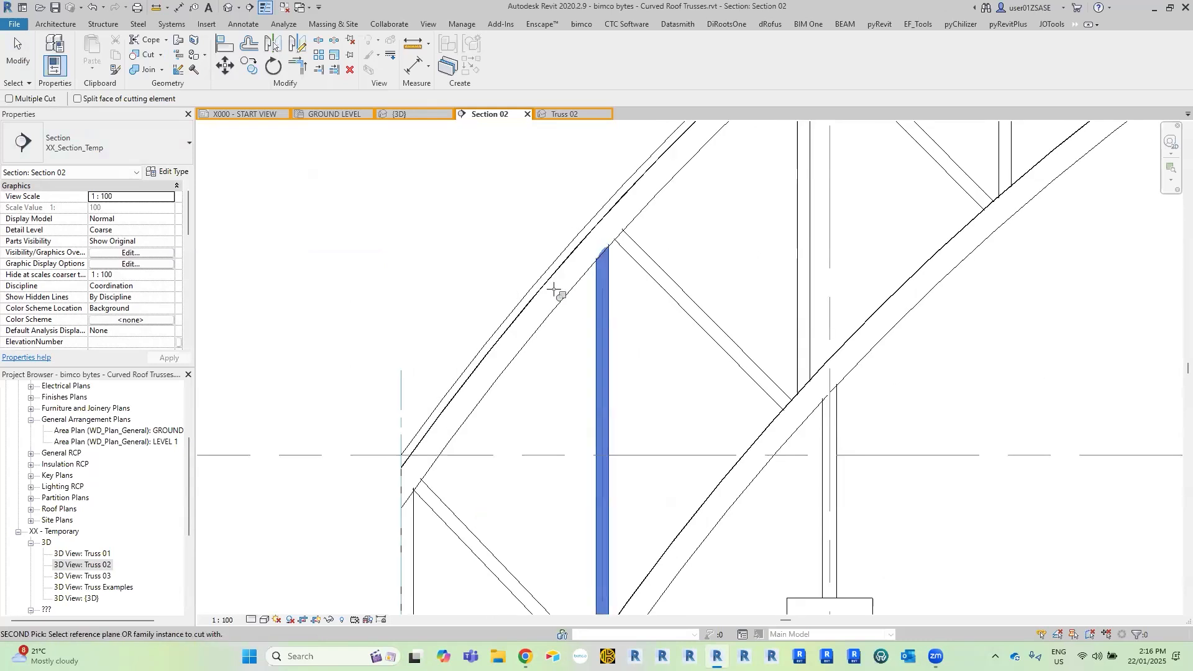
pyautogui.click(645, 256)
pyautogui.click(644, 215)
# Cut the vertical and diagonal webs meeting beside grid 3 with the top chord.
pyautogui.moveTo(711, 197); pyautogui.dragTo(572, 284, button='middle')
pyautogui.click(655, 244)
pyautogui.moveTo(668, 186); pyautogui.dragTo(546, 320, button='middle')
pyautogui.click(517, 286)
pyautogui.click(572, 281)
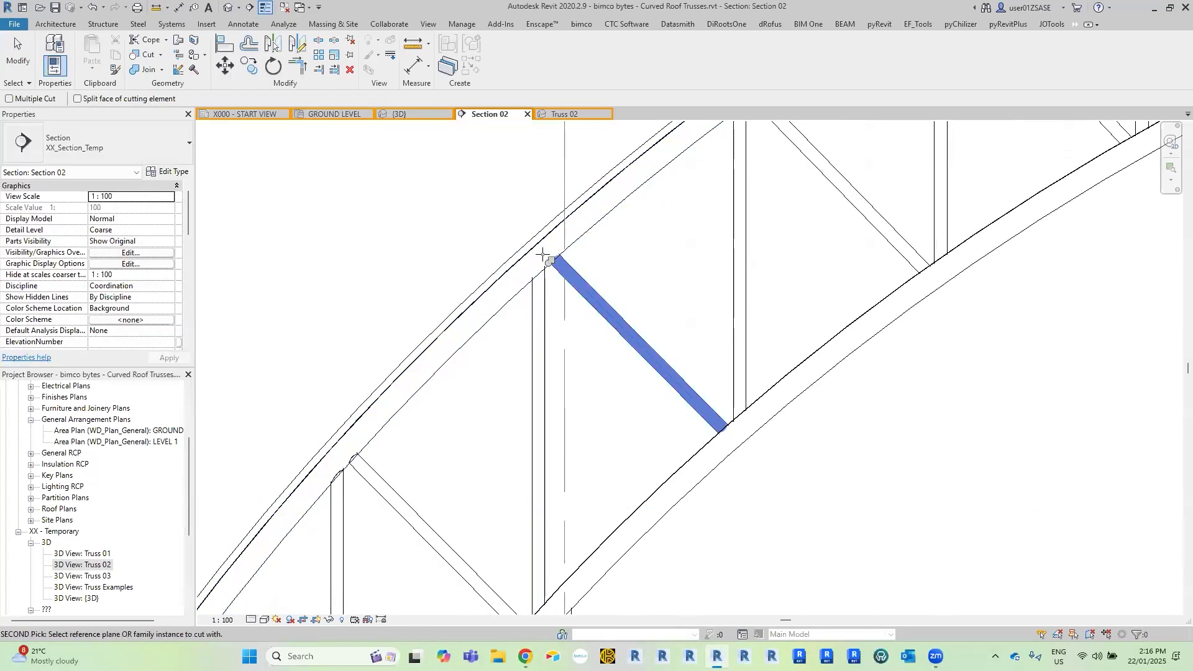
pyautogui.click(533, 306)
pyautogui.click(514, 300)
# Cut the next two vertical webs past grid 3 and the diagonal between them with the top chord.
pyautogui.scroll(2, 634, 234)
pyautogui.moveTo(674, 205); pyautogui.dragTo(534, 309, button='middle')
pyautogui.click(592, 268)
pyautogui.click(545, 224)
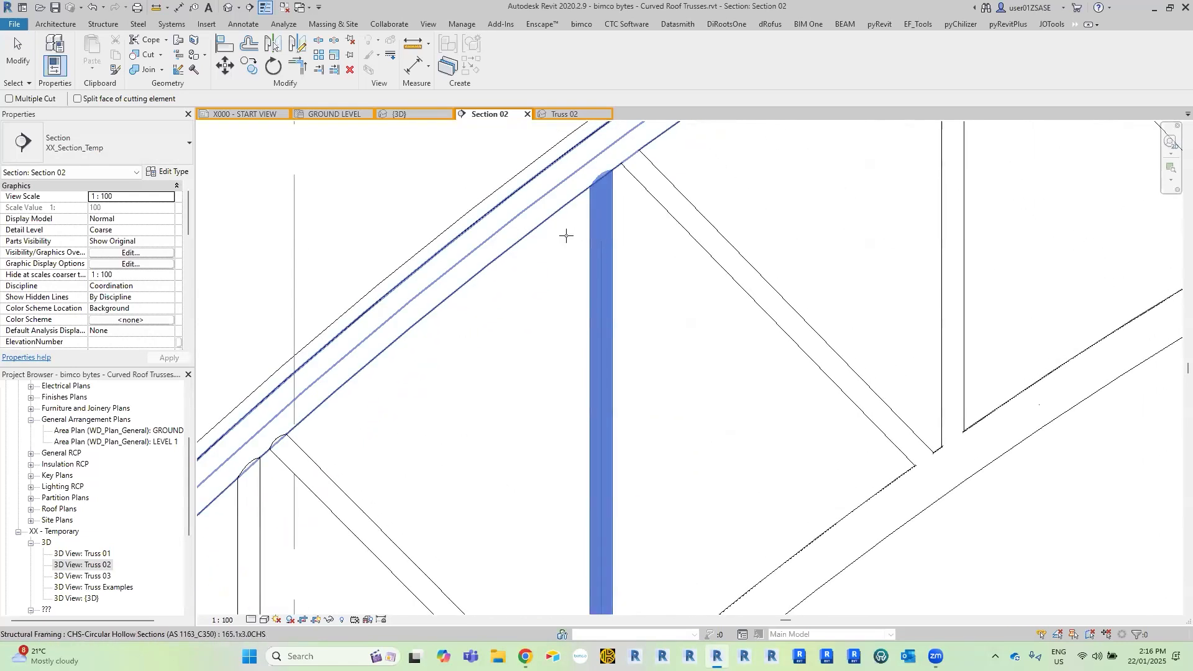
pyautogui.moveTo(651, 218); pyautogui.dragTo(519, 325, button='middle')
pyautogui.click(533, 291)
pyautogui.click(546, 231)
pyautogui.moveTo(713, 247); pyautogui.dragTo(521, 372, button='middle')
pyautogui.click(626, 277)
pyautogui.click(551, 222)
pyautogui.scroll(-3, 749, 248)
pyautogui.press('Escape')
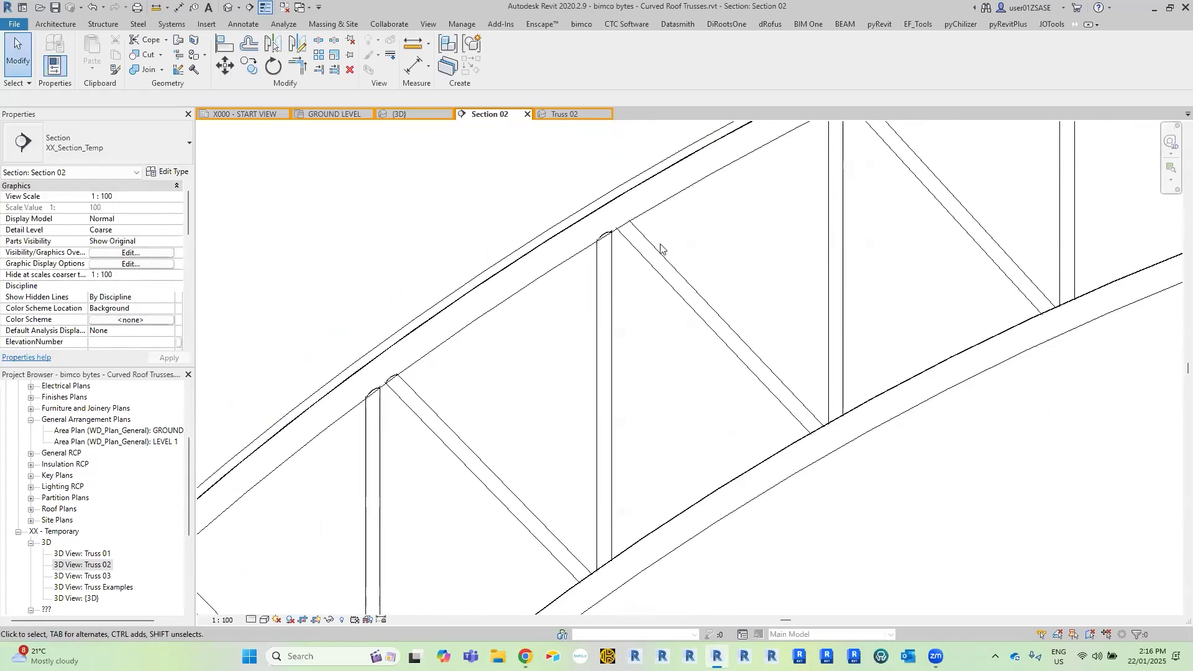
# Use Cut Geometry with Multiple Cut to cut the next vertical and diagonal webs rising towards the crown with the top chord.
pyautogui.scroll(3, 615, 239)
pyautogui.scroll(-3, 622, 242)
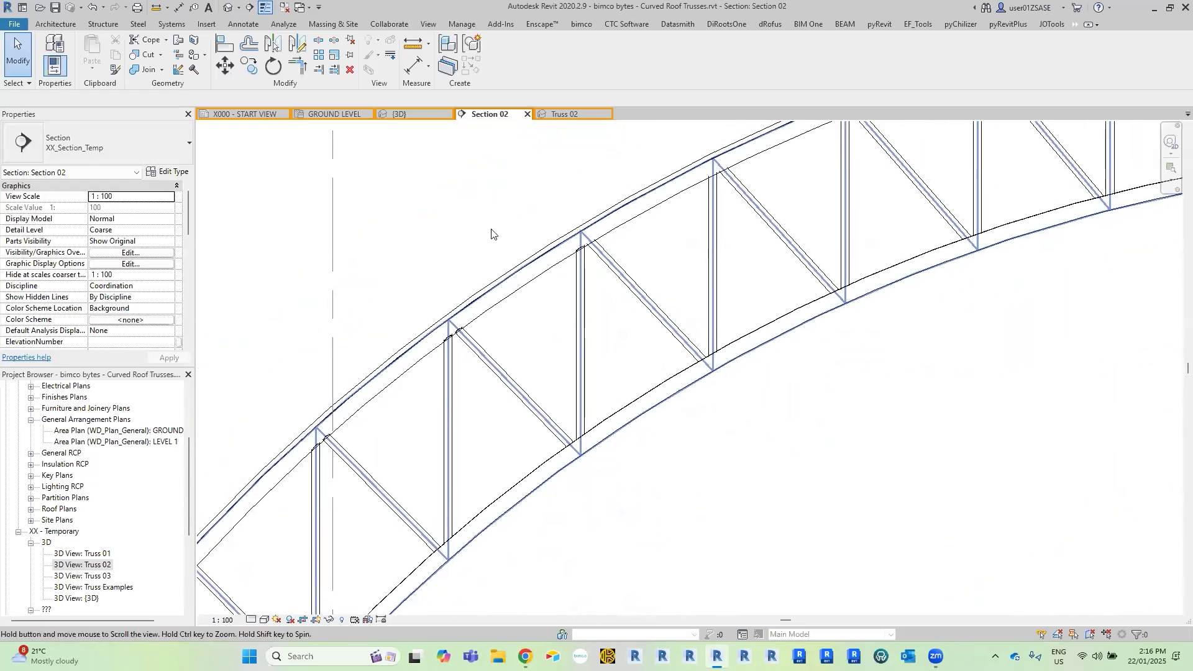
pyautogui.scroll(2, 493, 232)
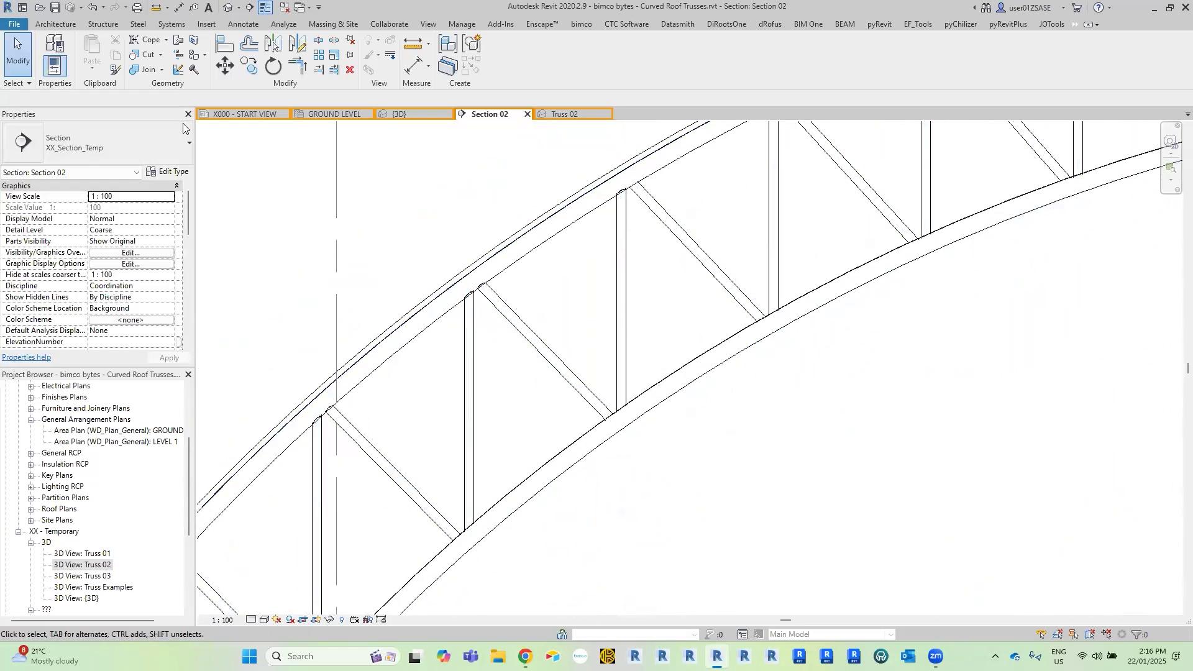
pyautogui.click(138, 55)
pyautogui.scroll(-2, 541, 269)
pyautogui.scroll(4, 445, 280)
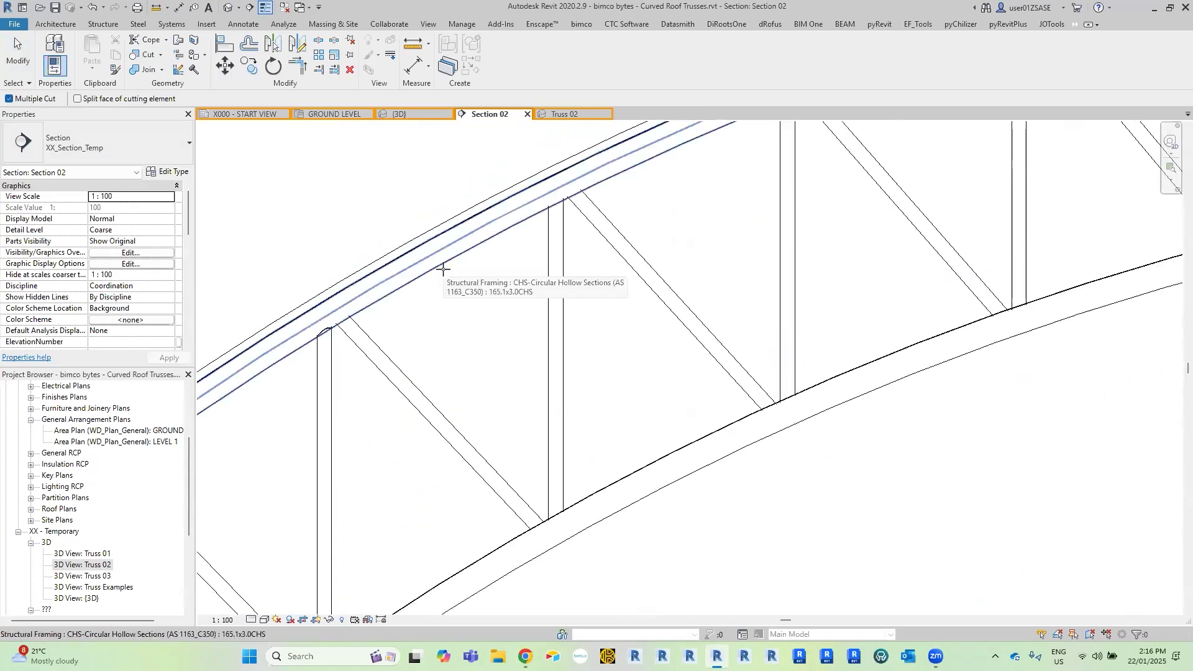
pyautogui.click(444, 269)
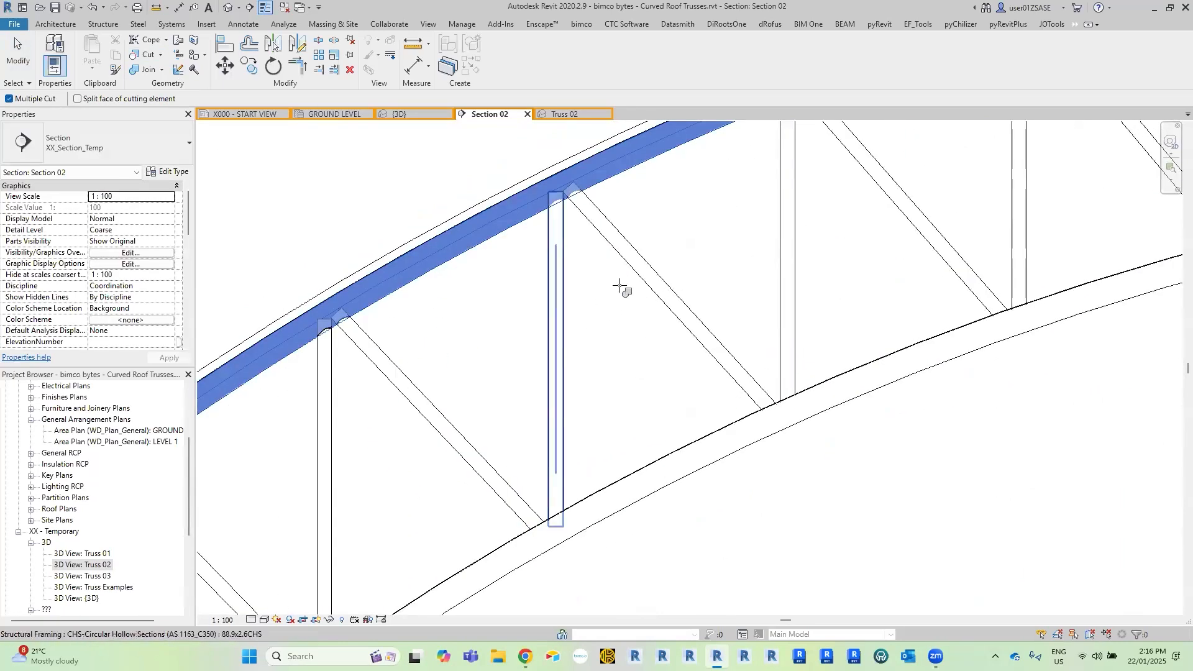
pyautogui.moveTo(565, 286); pyautogui.dragTo(319, 381, button='middle')
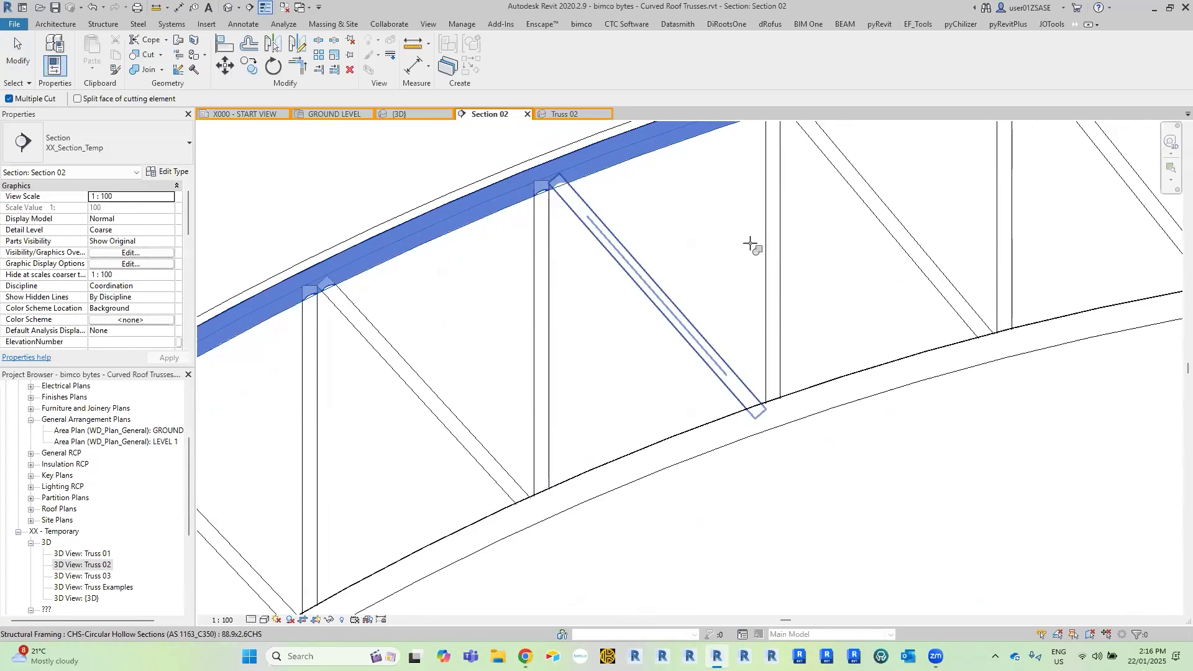
pyautogui.moveTo(860, 227); pyautogui.dragTo(537, 390, button='middle')
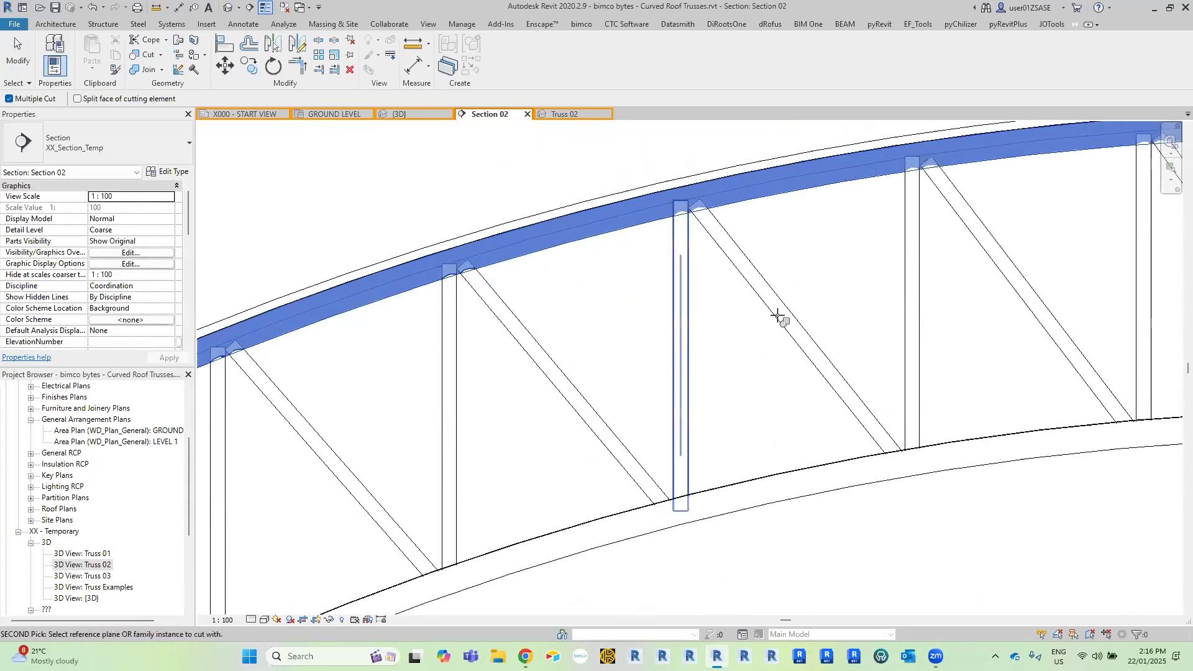
# Cut the webs across the truss crown, up to the second vertical web beyond it, with the top chord.
pyautogui.moveTo(974, 266); pyautogui.dragTo(764, 240, button='middle')
pyautogui.click(897, 210)
pyautogui.click(926, 243)
pyautogui.moveTo(922, 242); pyautogui.dragTo(693, 240, button='middle')
pyautogui.click(864, 246)
pyautogui.click(926, 262)
pyautogui.click(1047, 331)
pyautogui.moveTo(1047, 331); pyautogui.dragTo(797, 369, button='middle')
pyautogui.click(748, 309)
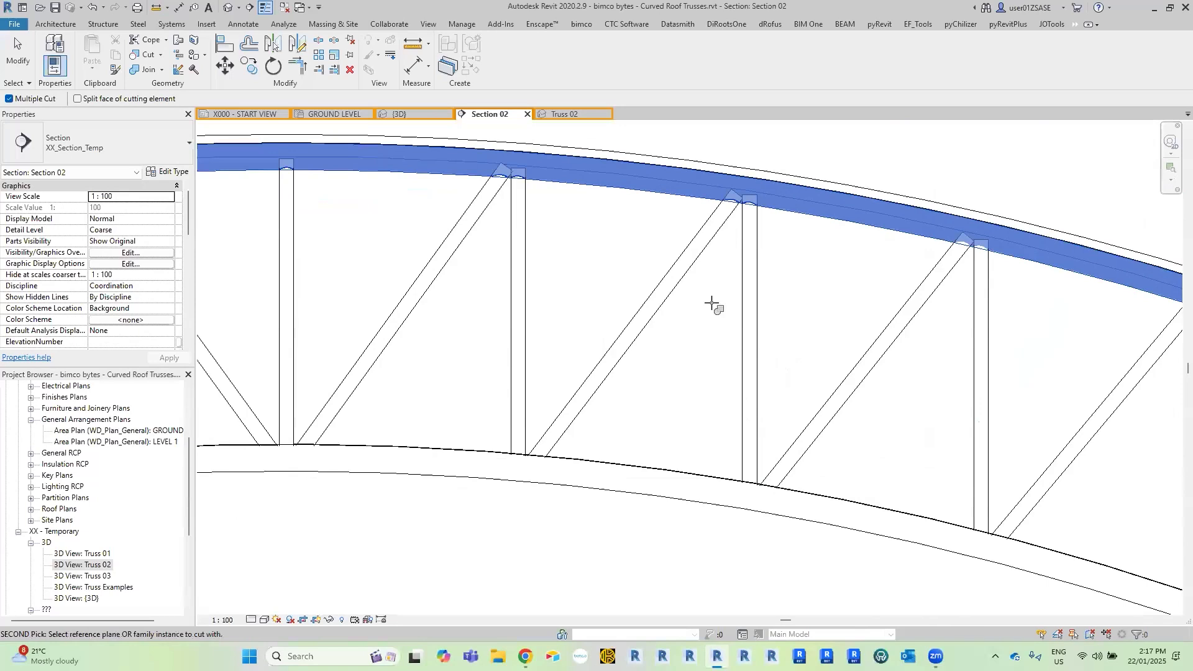
pyautogui.press('Escape')
pyautogui.press('Escape')
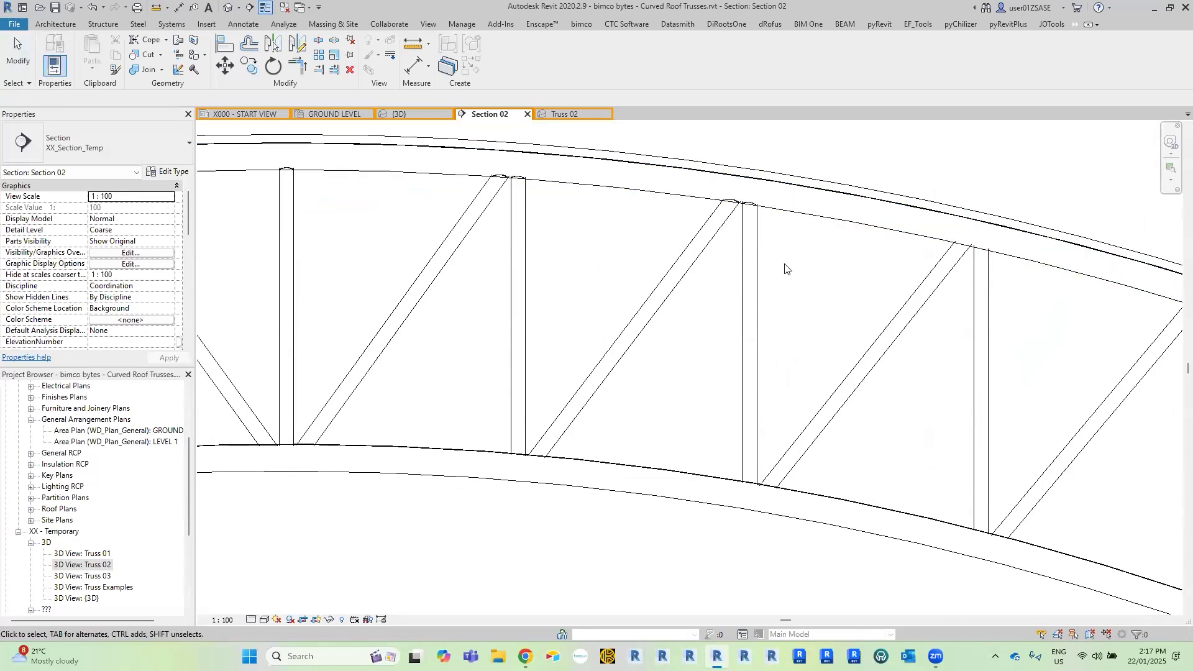
pyautogui.moveTo(785, 268); pyautogui.dragTo(837, 279, button='middle')
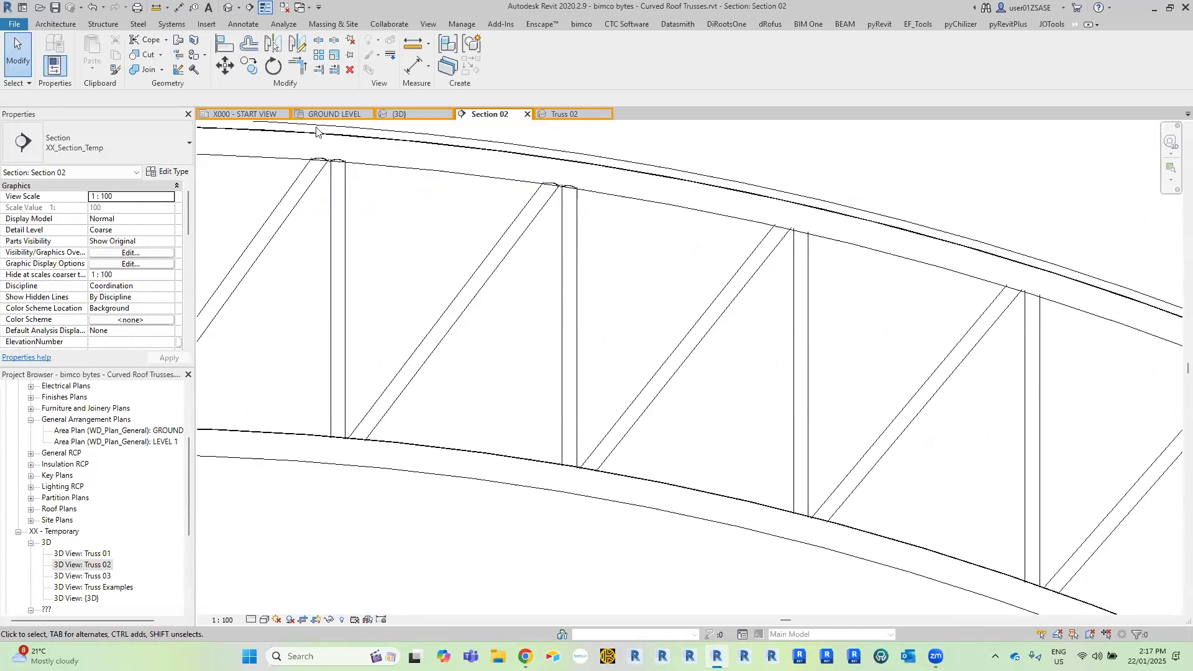
pyautogui.click(138, 55)
pyautogui.scroll(2, 672, 193)
pyautogui.click(671, 193)
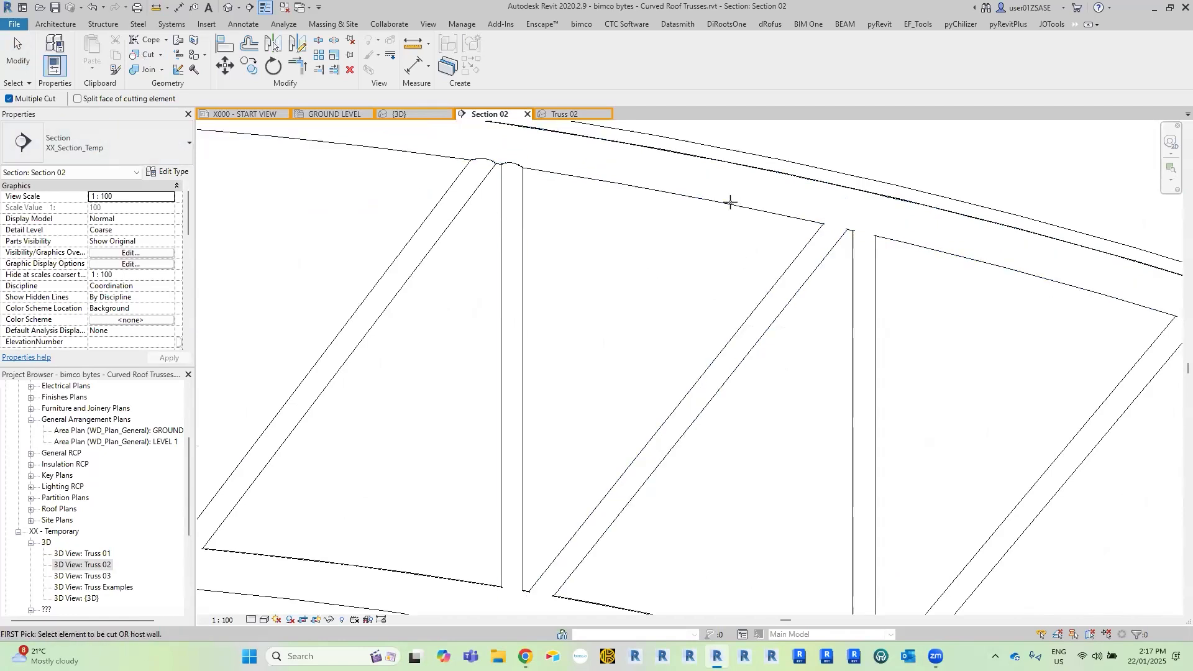
pyautogui.press('Escape')
# Close the Section 02 and Truss 02 views and open Section 03 from its marker on the GROUND LEVEL plan.
pyautogui.scroll(-3, 724, 259)
pyautogui.scroll(-5, 698, 274)
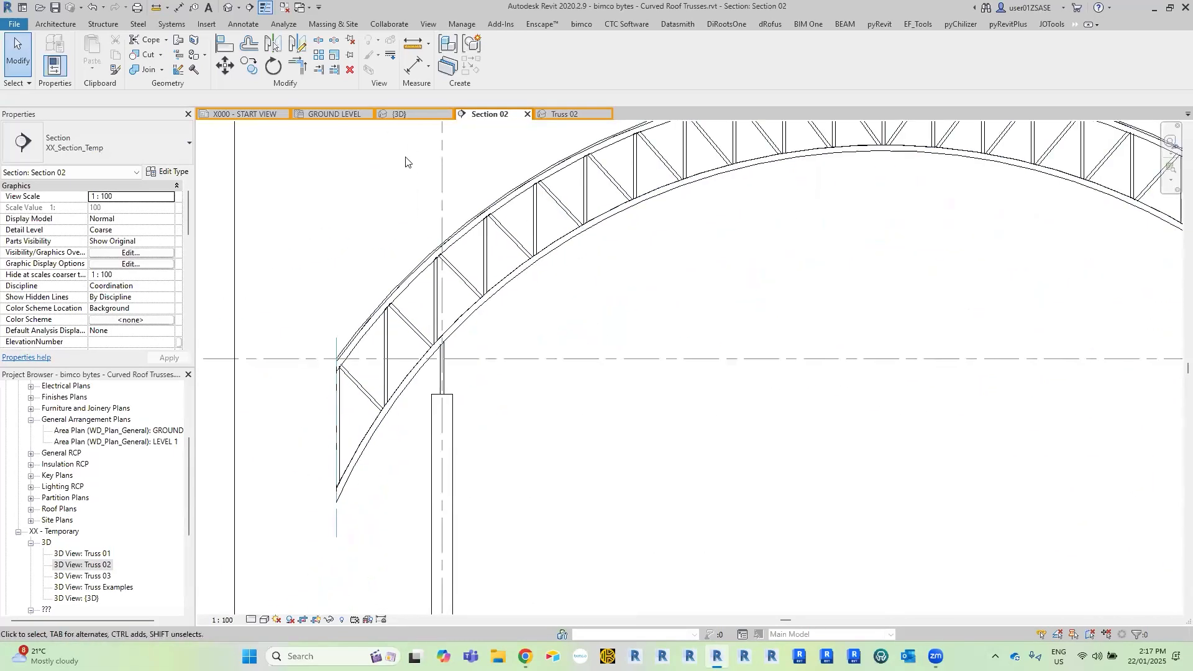
pyautogui.middleClick(477, 116)
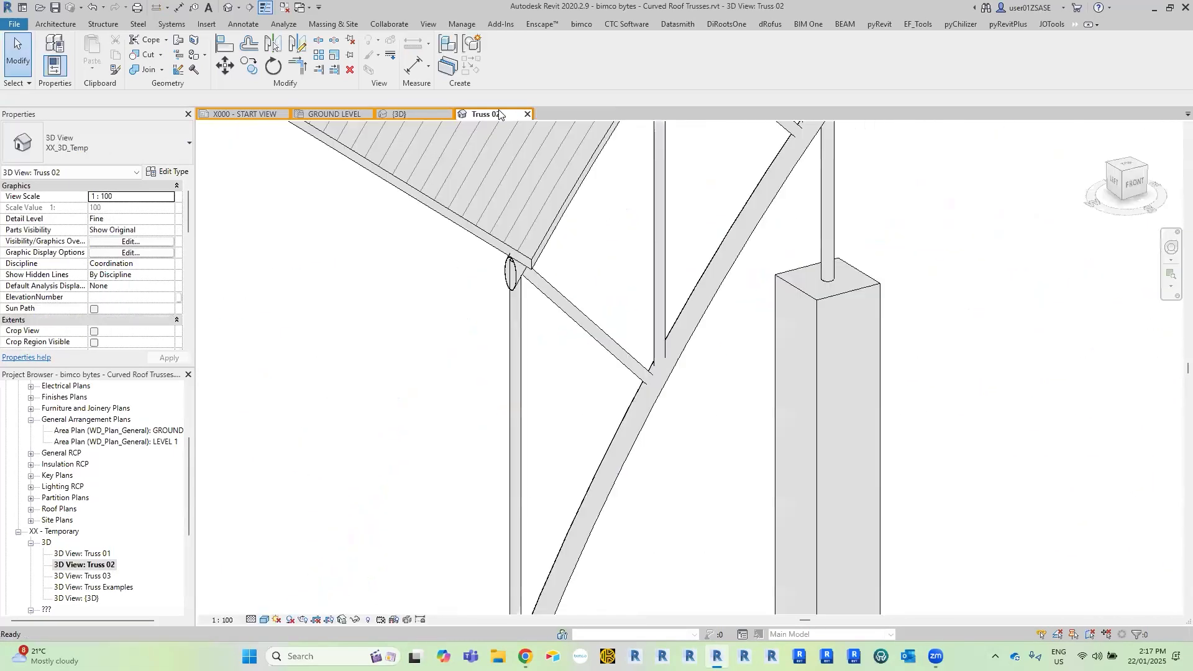
pyautogui.middleClick(499, 114)
pyautogui.moveTo(1001, 250); pyautogui.dragTo(804, 269, button='middle')
pyautogui.scroll(-4, 804, 269)
pyautogui.moveTo(1050, 263); pyautogui.dragTo(115, 339, button='middle')
pyautogui.moveTo(1095, 355); pyautogui.dragTo(543, 369, button='middle')
pyautogui.scroll(3, 371, 348)
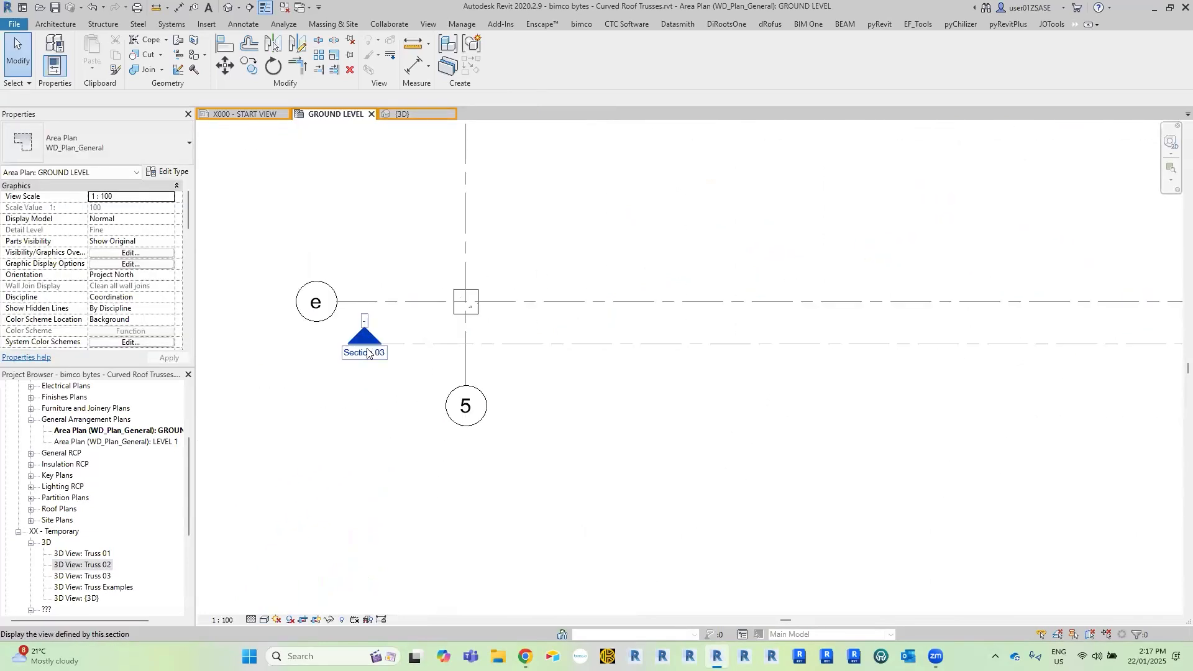
pyautogui.doubleClick(365, 336)
# Examine how the webs meet the chords from the truss end upward in Section 03.
pyautogui.scroll(8, 457, 338)
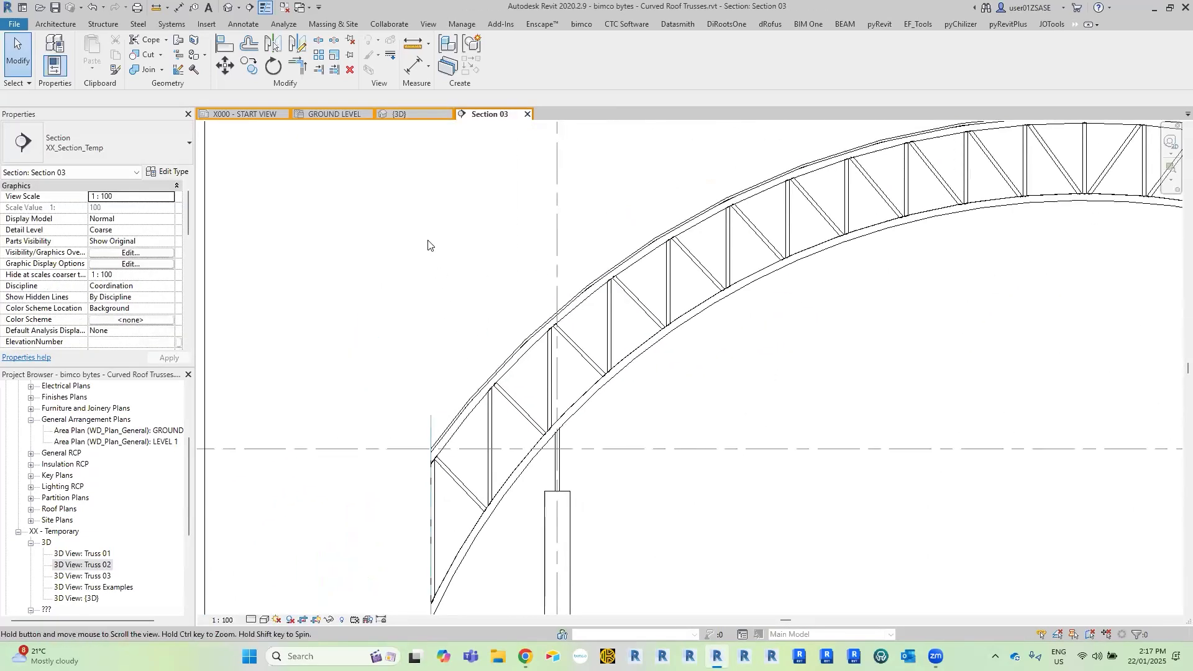
pyautogui.scroll(6, 421, 358)
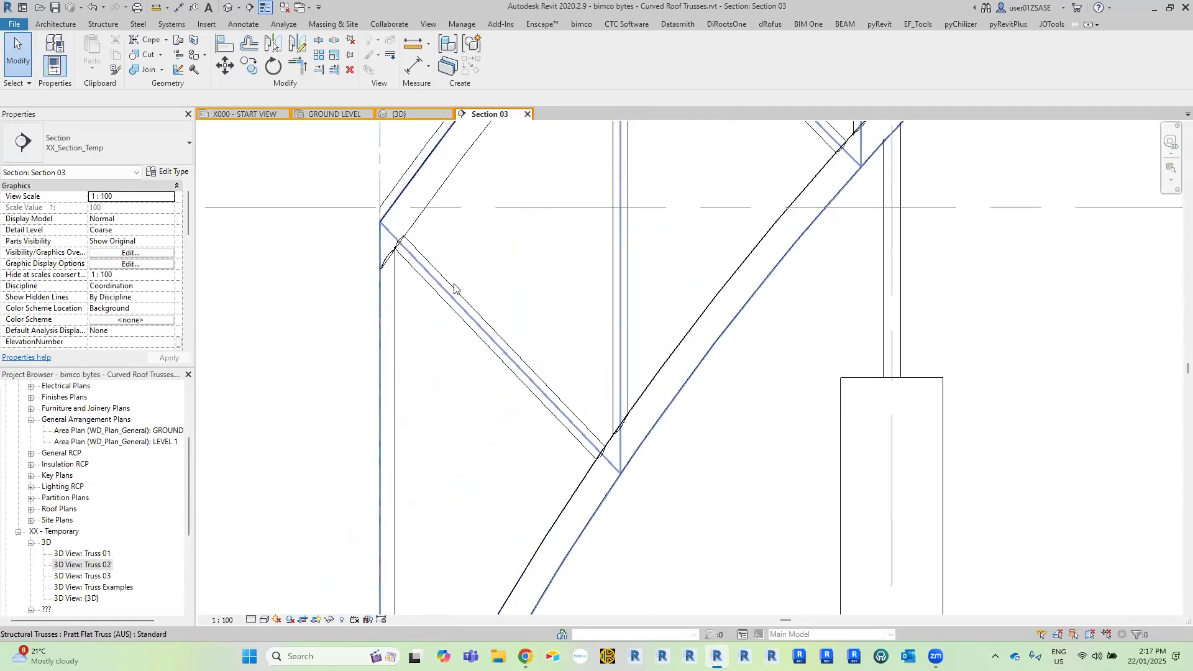
pyautogui.scroll(1, 496, 290)
pyautogui.scroll(-6, 497, 290)
pyautogui.scroll(-3, 677, 299)
pyautogui.moveTo(866, 356); pyautogui.dragTo(622, 475, button='middle')
pyautogui.scroll(1, 713, 239)
pyautogui.moveTo(715, 236); pyautogui.dragTo(681, 369, button='middle')
pyautogui.scroll(-3, 665, 363)
pyautogui.scroll(4, 587, 374)
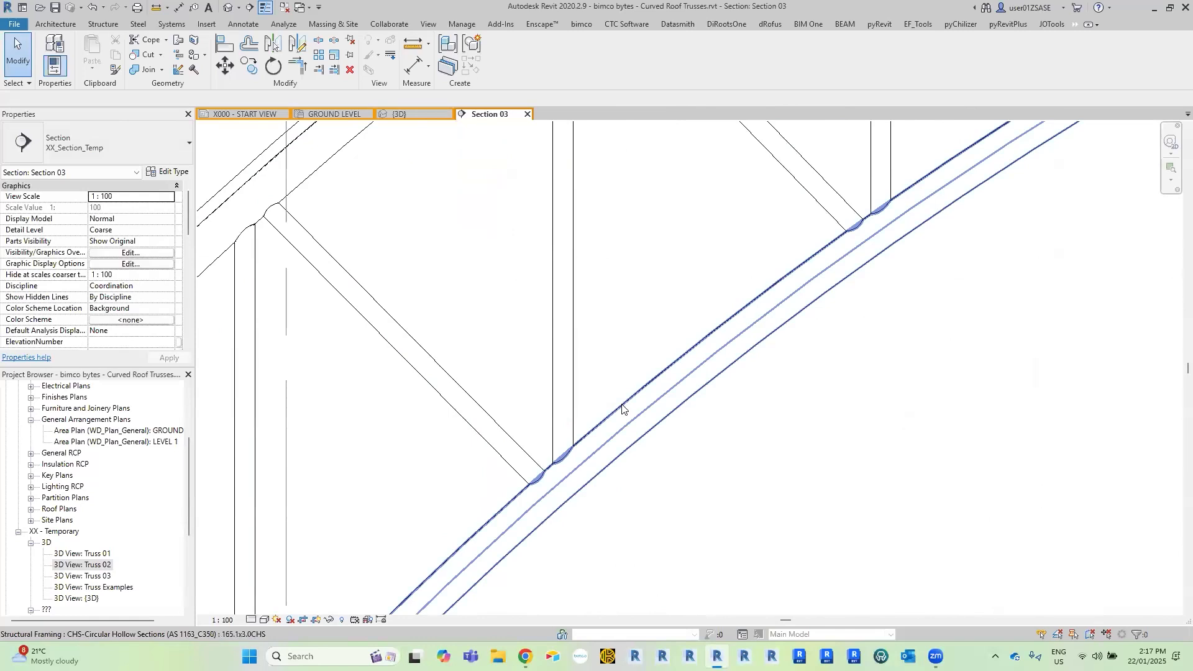
# Select the bottom chord and inspect its shape where a diagonal and a vertical web meet it.
pyautogui.click(622, 408)
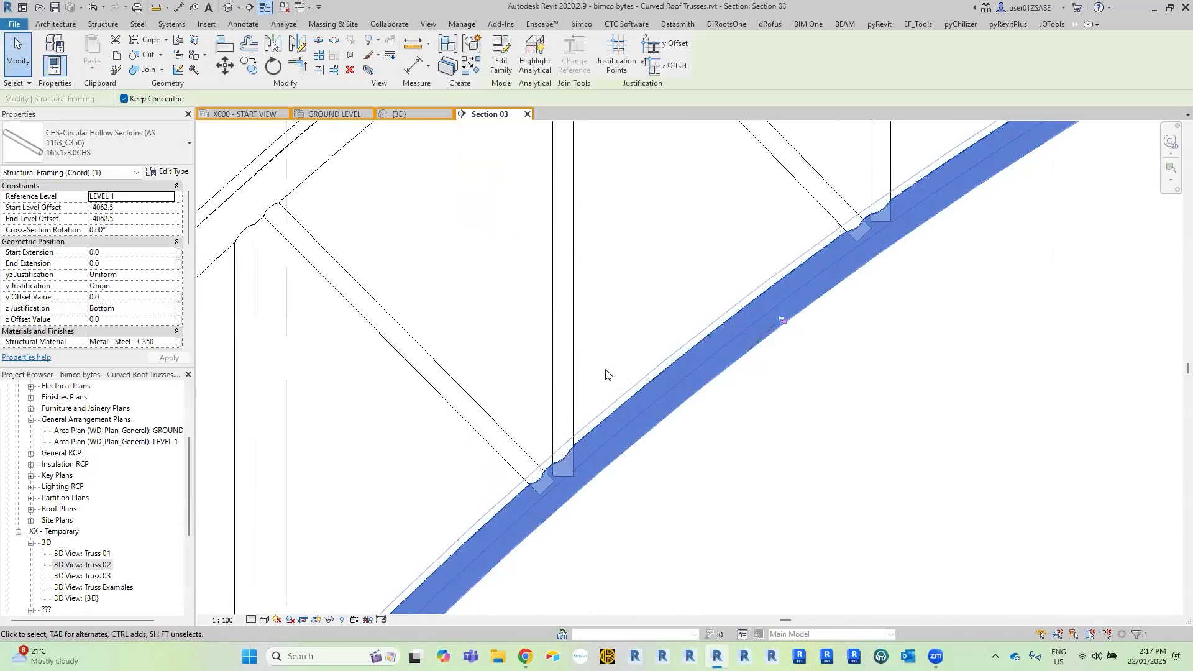
pyautogui.scroll(4, 609, 376)
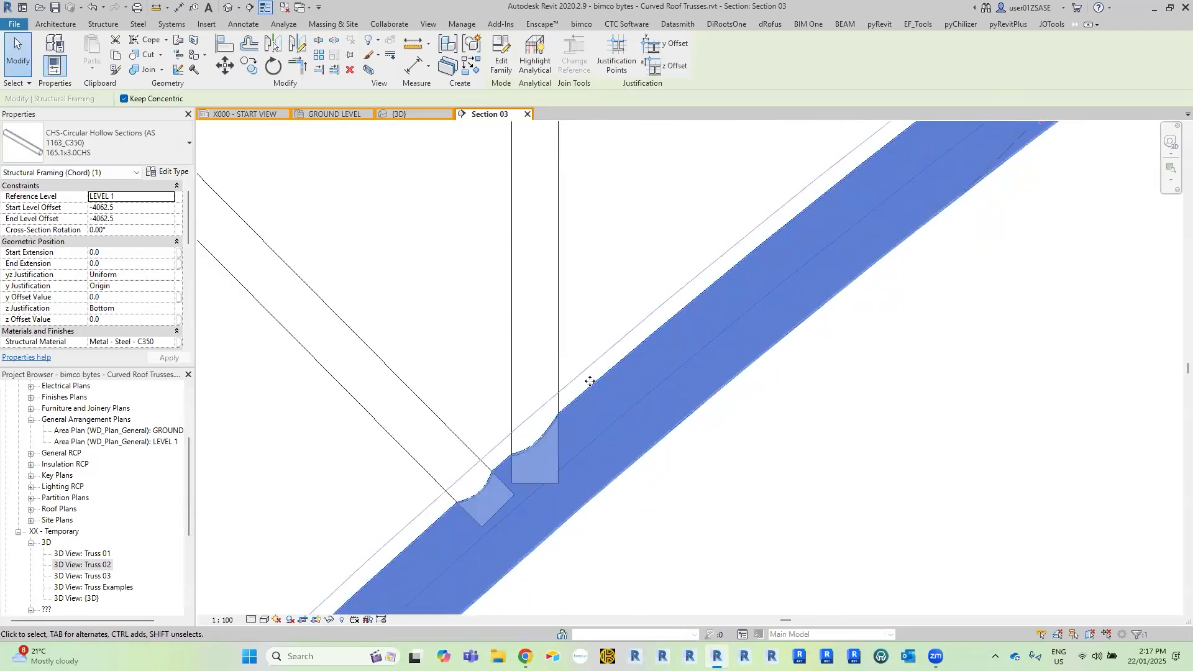
pyautogui.moveTo(551, 461); pyautogui.dragTo(666, 360, button='middle')
pyautogui.scroll(2, 651, 351)
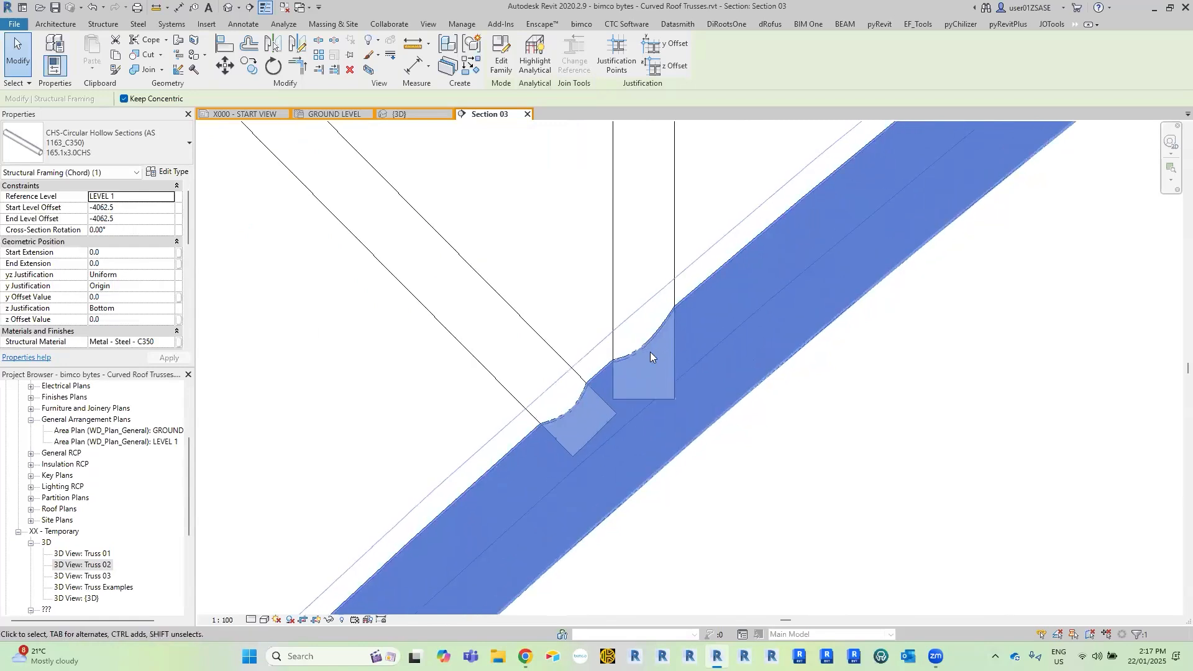
pyautogui.scroll(4, 697, 312)
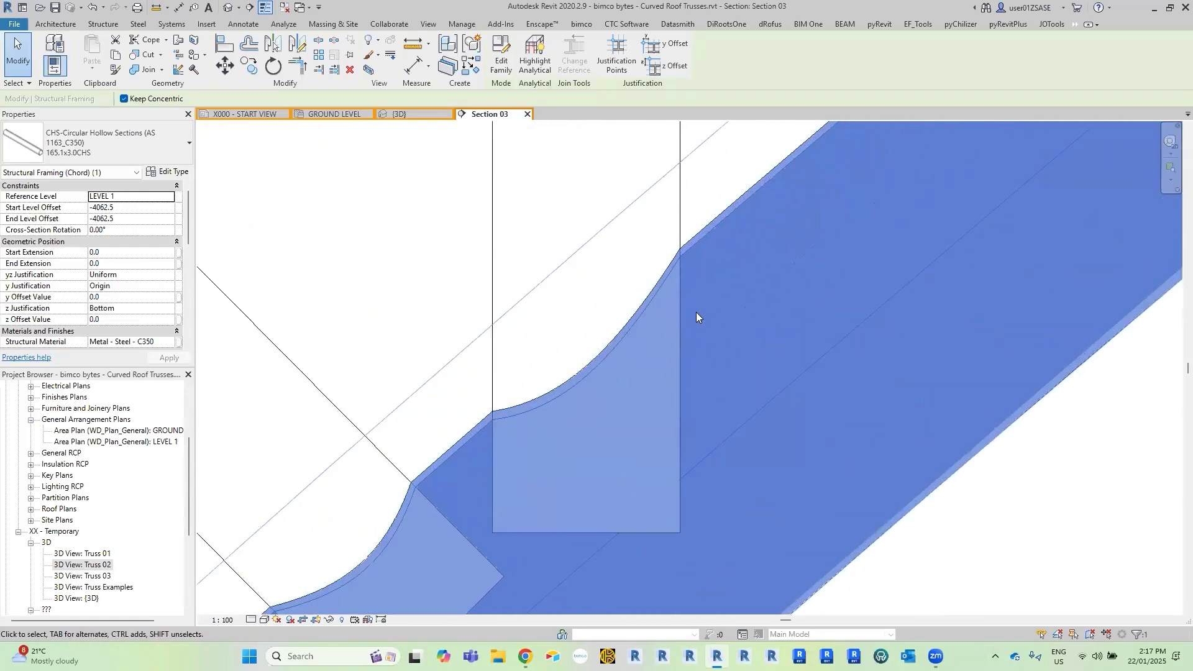
pyautogui.scroll(-4, 696, 312)
pyautogui.scroll(1, 681, 314)
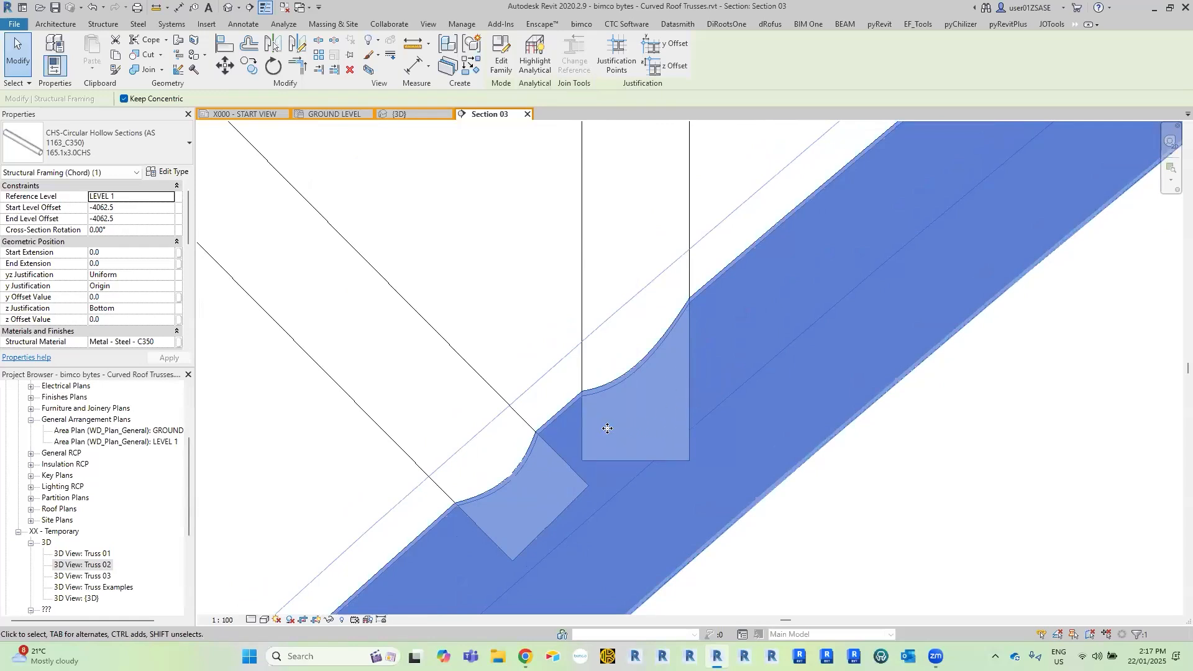
pyautogui.scroll(-2, 838, 387)
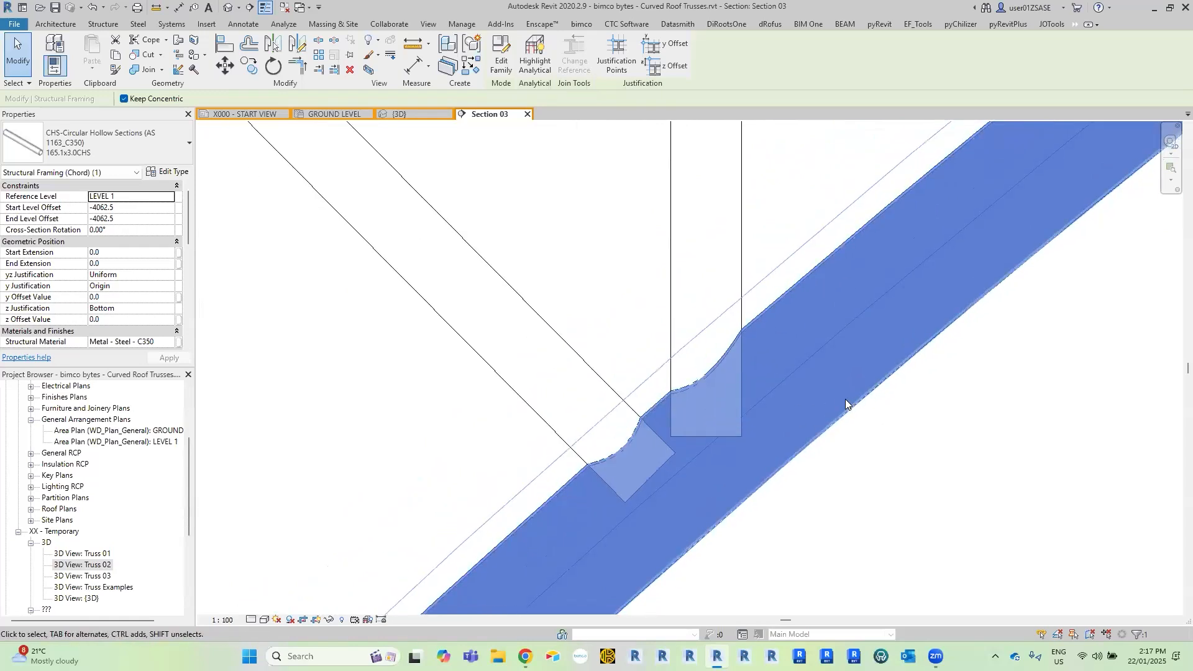
pyautogui.scroll(-5, 845, 398)
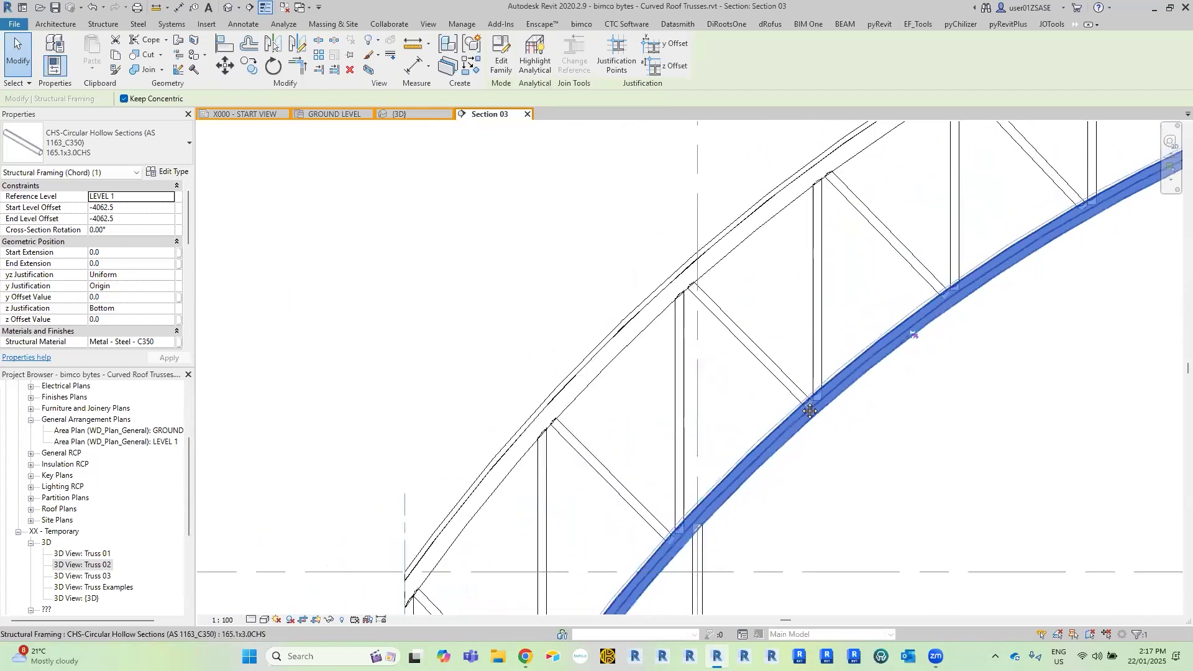
pyautogui.press('Escape')
pyautogui.scroll(-4, 817, 380)
pyautogui.moveTo(925, 361); pyautogui.dragTo(677, 396, button='middle')
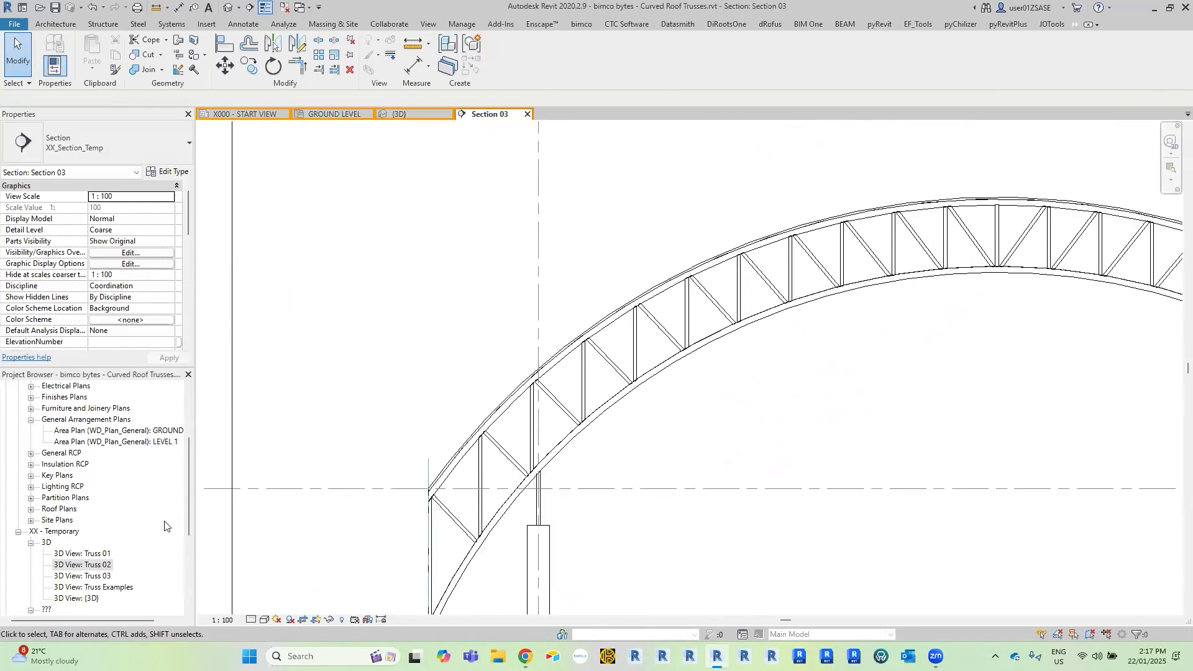
# Open the Truss 03 3D view and temporarily hide the curved roof.
pyautogui.doubleClick(105, 576)
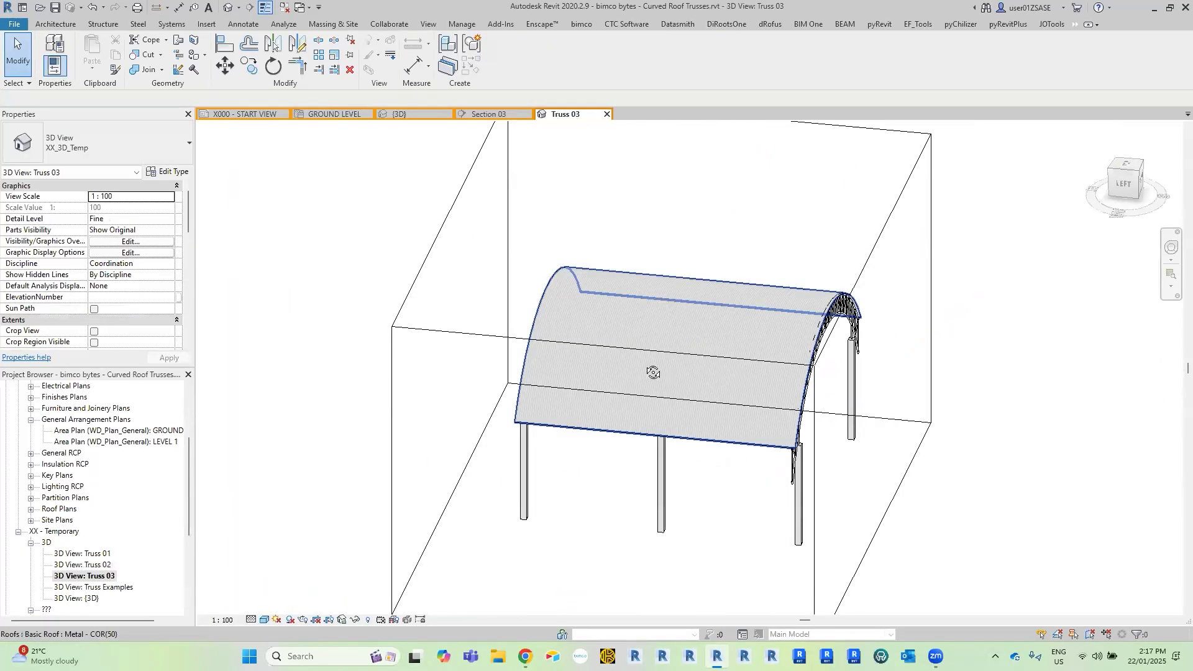
pyautogui.click(632, 338)
pyautogui.press('h')
pyautogui.press('h')
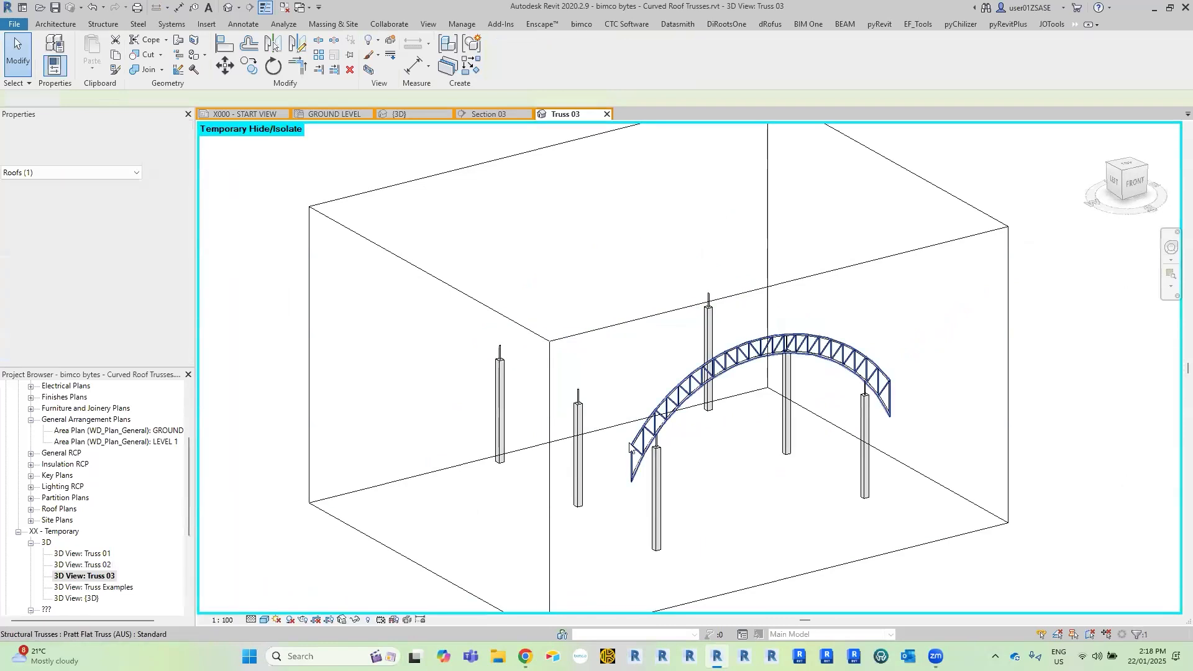
# Select the truss and inspect its chord ends and end webs in 3D from both sides.
pyautogui.scroll(5, 582, 417)
pyautogui.scroll(6, 582, 417)
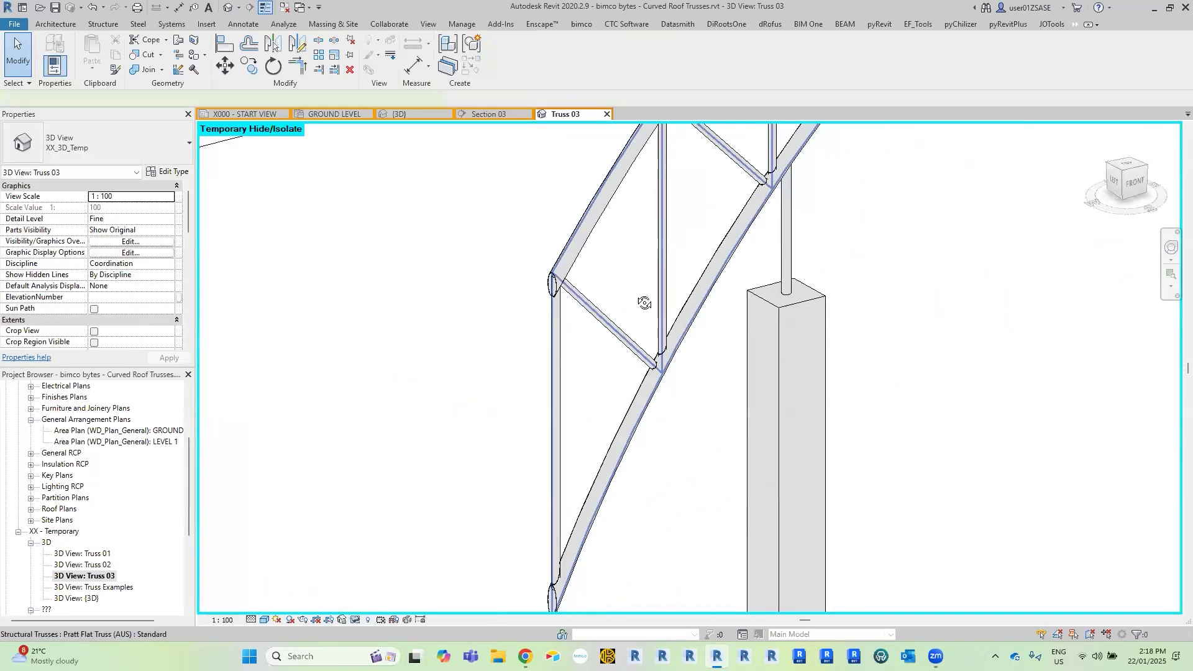
pyautogui.click(616, 349)
pyautogui.moveTo(615, 349); pyautogui.dragTo(562, 422, button='middle')
pyautogui.scroll(-5, 607, 335)
pyautogui.scroll(-1, 828, 271)
pyautogui.moveTo(993, 161); pyautogui.dragTo(751, 267, button='middle')
pyautogui.moveTo(885, 254); pyautogui.dragTo(640, 310, button='middle')
pyautogui.moveTo(940, 365); pyautogui.dragTo(551, 296, button='middle')
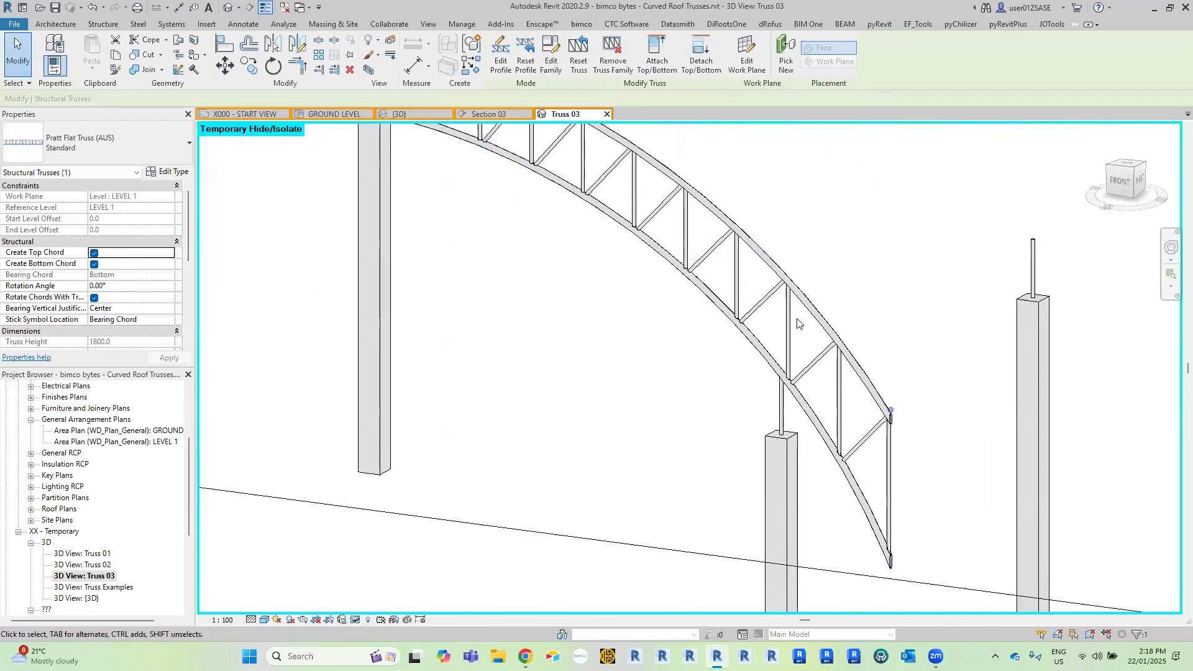
# Examine the web connections along the top and bottom chords in 3D, working from the truss end back to the full arch.
pyautogui.scroll(3, 858, 290)
pyautogui.scroll(5, 627, 325)
pyautogui.scroll(-2, 636, 330)
pyautogui.moveTo(578, 254); pyautogui.dragTo(715, 424, button='middle')
pyautogui.scroll(2, 614, 306)
pyautogui.moveTo(611, 294); pyautogui.dragTo(767, 452, button='middle')
pyautogui.moveTo(515, 236); pyautogui.dragTo(729, 423, button='middle')
pyautogui.scroll(-2, 572, 261)
pyautogui.moveTo(559, 248); pyautogui.dragTo(808, 444, button='middle')
pyautogui.scroll(-3, 565, 280)
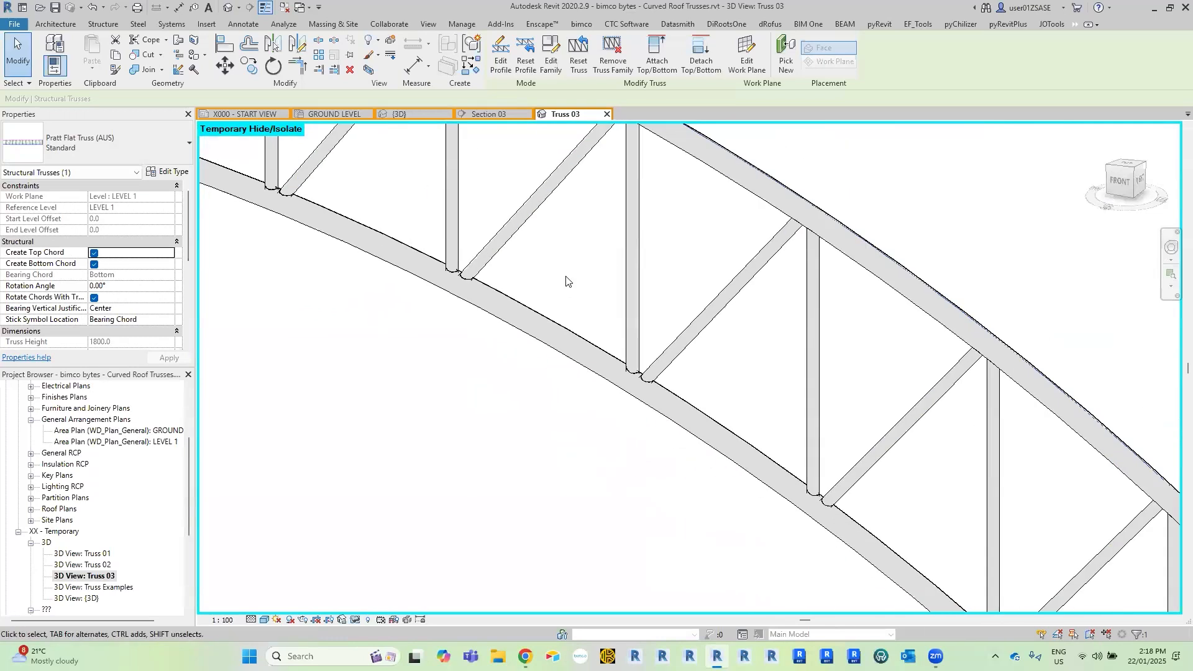
pyautogui.scroll(-4, 659, 308)
pyautogui.moveTo(530, 279); pyautogui.dragTo(705, 305, button='middle')
pyautogui.scroll(-1, 602, 281)
pyautogui.moveTo(603, 280); pyautogui.dragTo(667, 286, button='middle')
pyautogui.press('Escape')
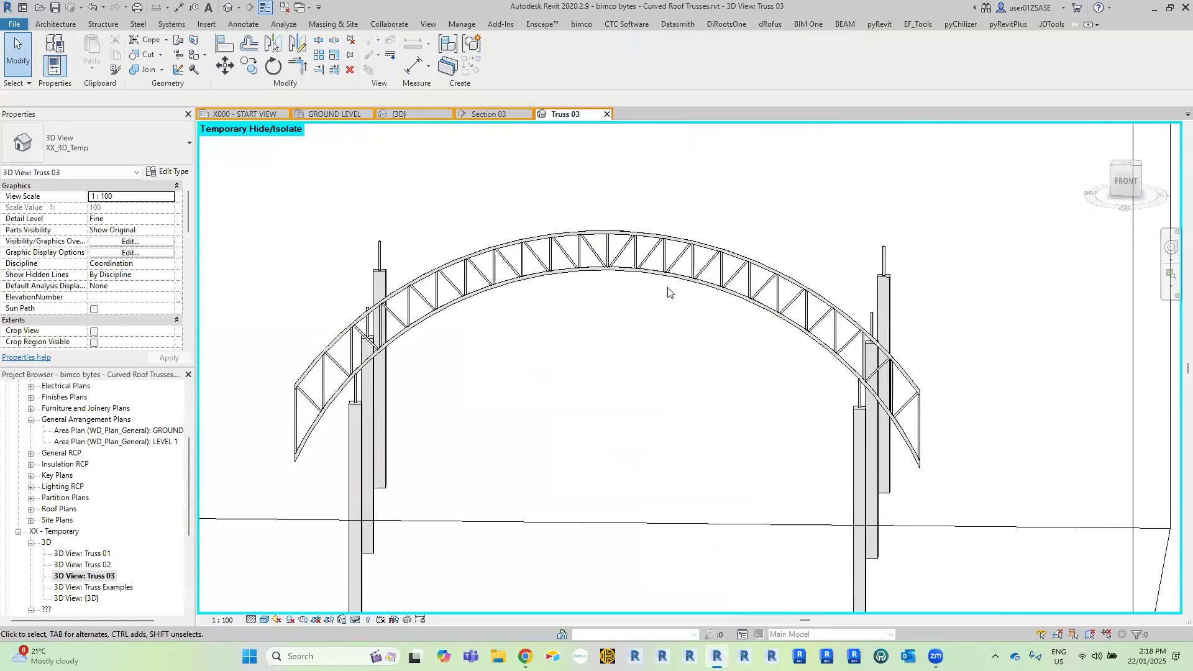
# In Section 03, select the whole truss and filter the selection to Structural Framing (Chord), Structural Framing (Web) and Structural Trusses.
pyautogui.click(491, 113)
pyautogui.scroll(-2, 719, 152)
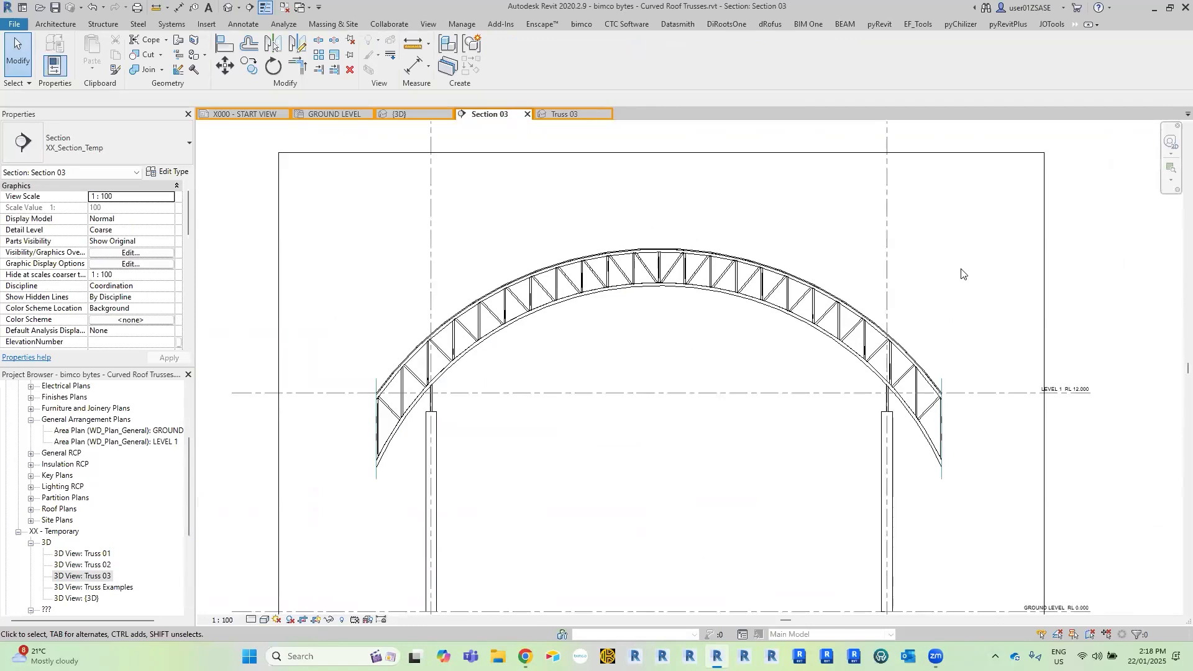
pyautogui.scroll(2, 961, 274)
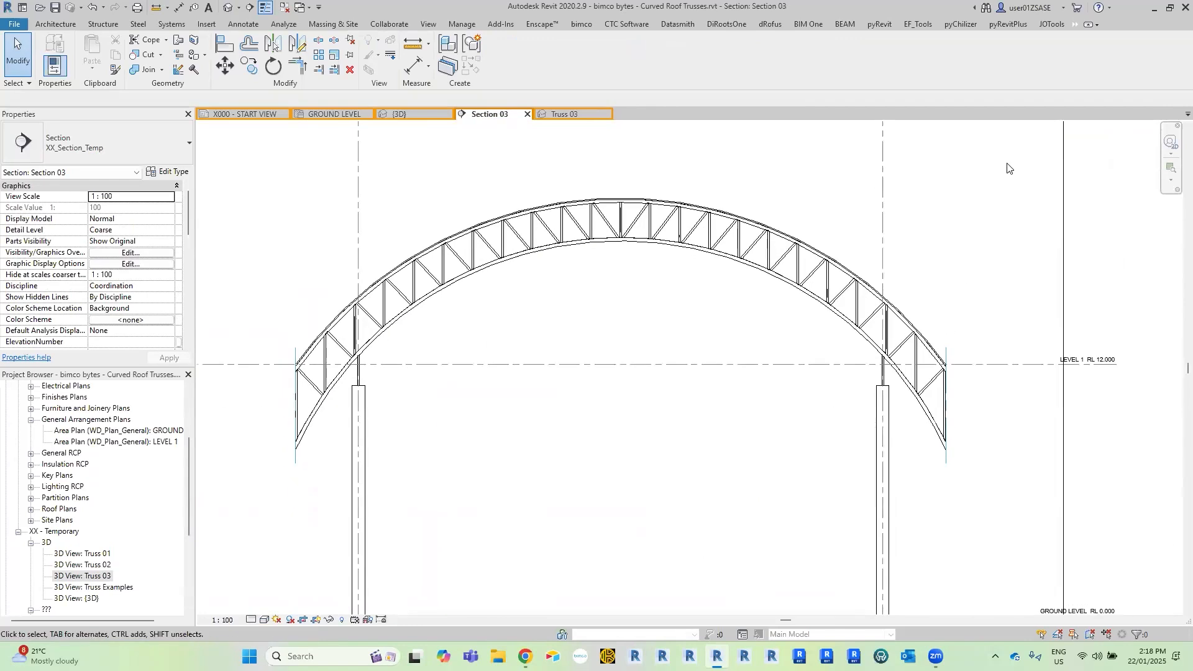
pyautogui.moveTo(1031, 156); pyautogui.dragTo(266, 449)
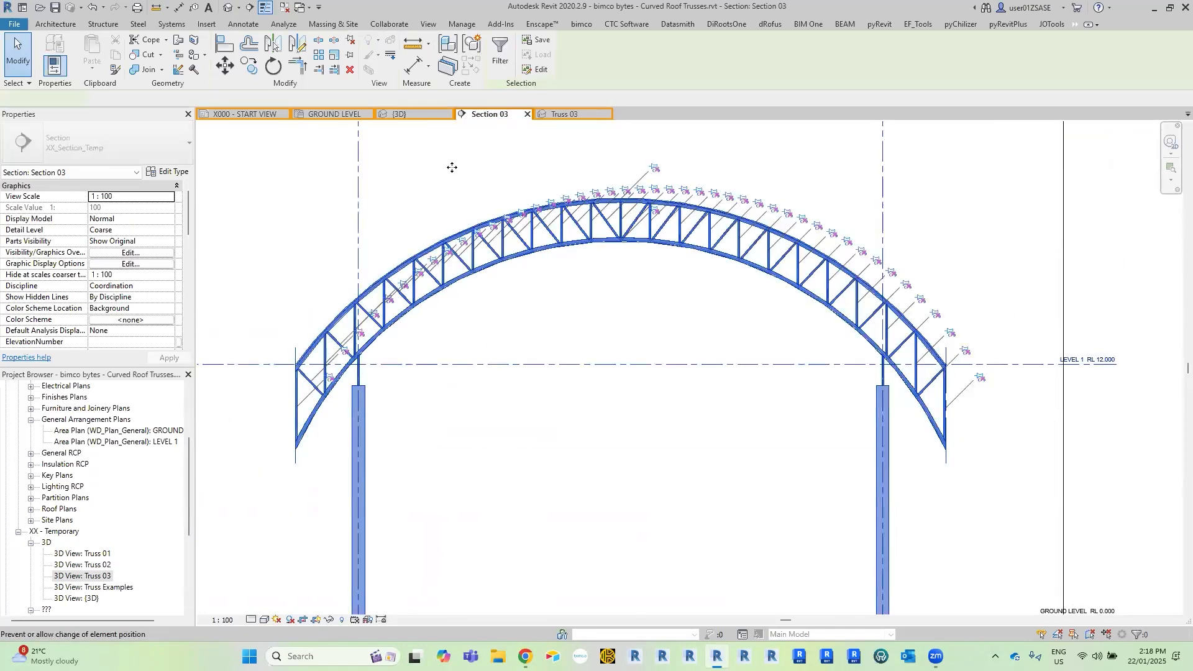
pyautogui.click(502, 55)
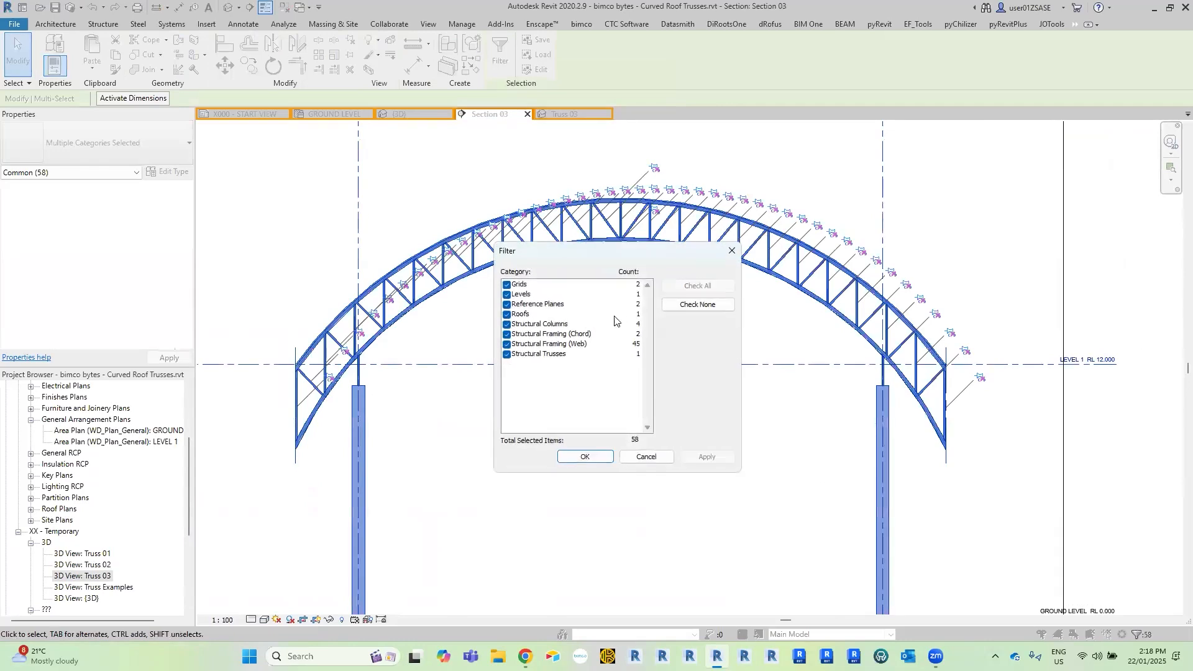
pyautogui.click(575, 315)
pyautogui.keyDown('shift'); pyautogui.click(541, 286); pyautogui.keyUp('shift')
pyautogui.press('space')
pyautogui.click(557, 324)
pyautogui.press('space')
pyautogui.click(561, 335)
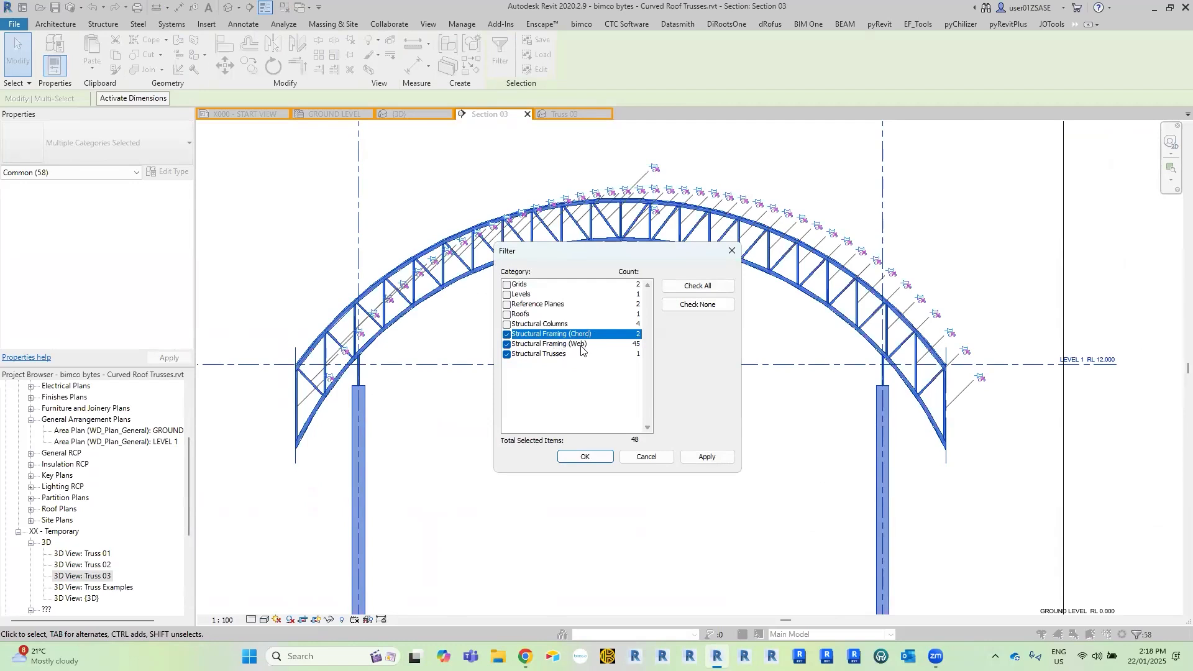
pyautogui.click(581, 456)
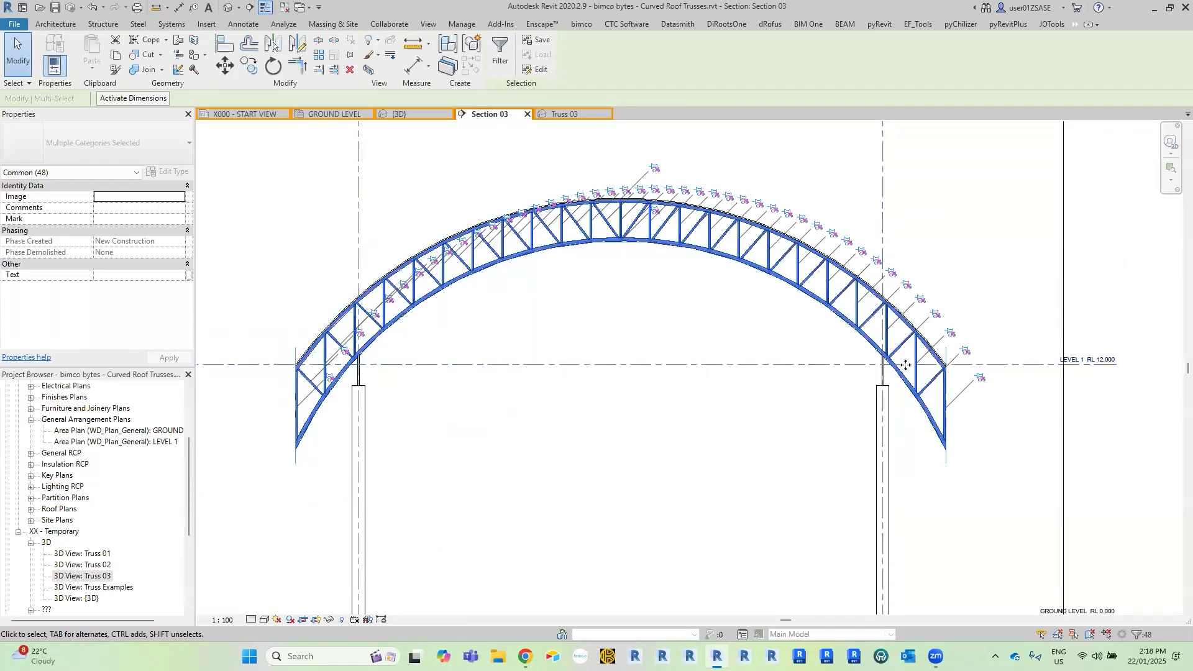
# Add the vertical reference planes at both truss ends to the current selection.
pyautogui.scroll(4, 947, 358)
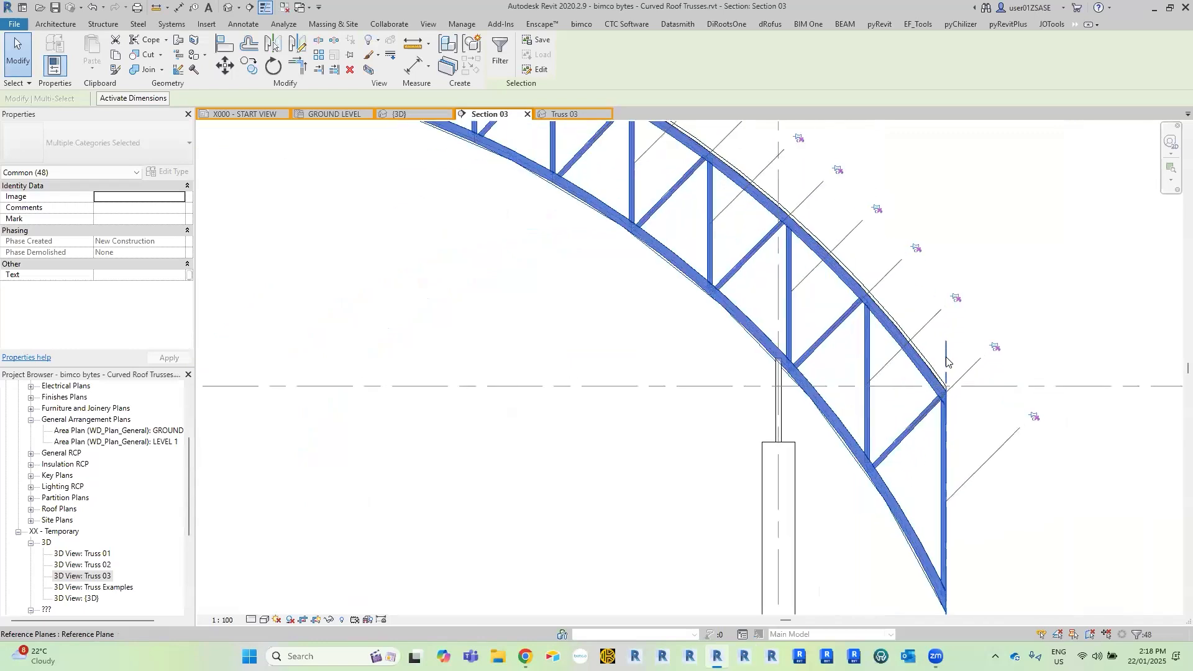
pyautogui.scroll(2, 946, 358)
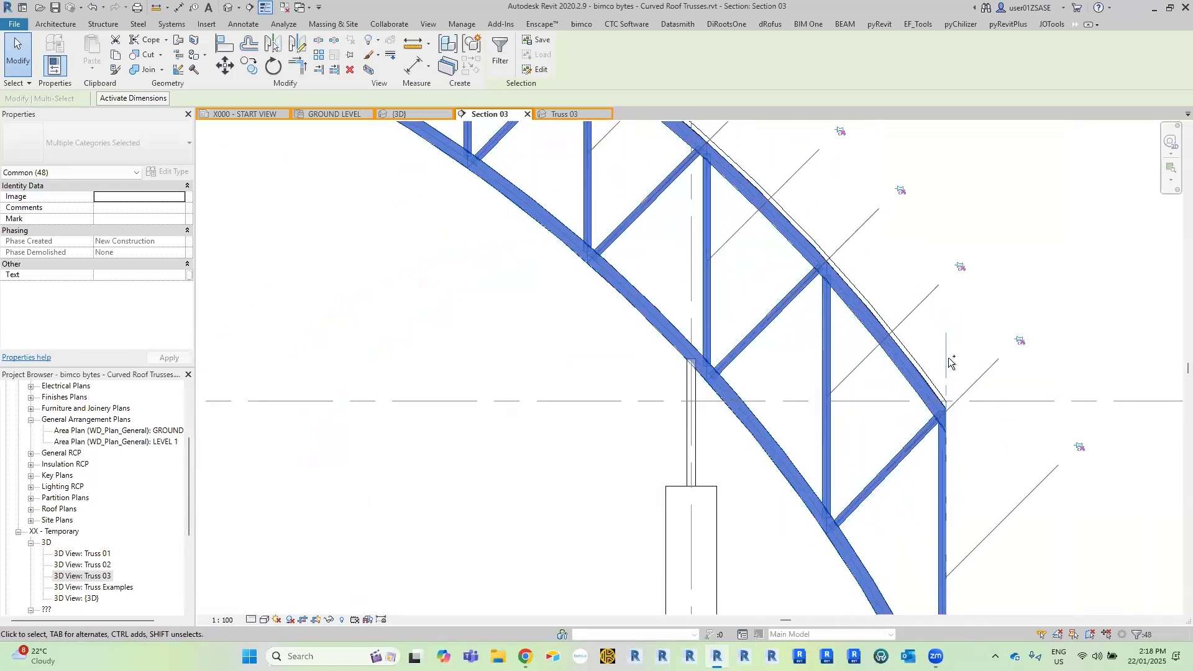
pyautogui.keyDown('ctrl'); pyautogui.click(945, 357); pyautogui.keyUp('ctrl')
pyautogui.scroll(-4, 947, 360)
pyautogui.moveTo(977, 389); pyautogui.dragTo(982, 396, button='middle')
pyautogui.scroll(-2, 982, 397)
pyautogui.scroll(2, 639, 399)
pyautogui.scroll(2, 274, 385)
pyautogui.moveTo(274, 386); pyautogui.dragTo(557, 309, button='middle')
pyautogui.scroll(1, 554, 307)
pyautogui.keyDown('ctrl'); pyautogui.click(543, 297); pyautogui.keyUp('ctrl')
pyautogui.keyDown('ctrl'); pyautogui.click(753, 346); pyautogui.keyUp('ctrl')
pyautogui.scroll(-6, 739, 360)
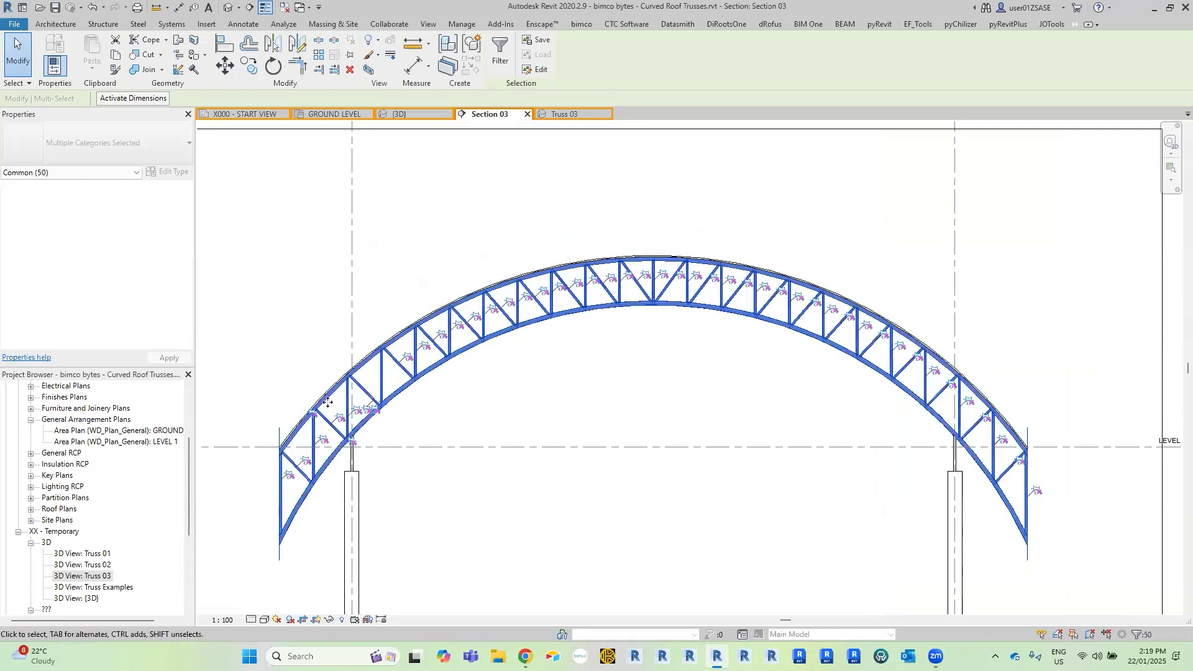
# Create a model group named Curved Truss from the selected truss members and reference planes.
pyautogui.scroll(3, 292, 386)
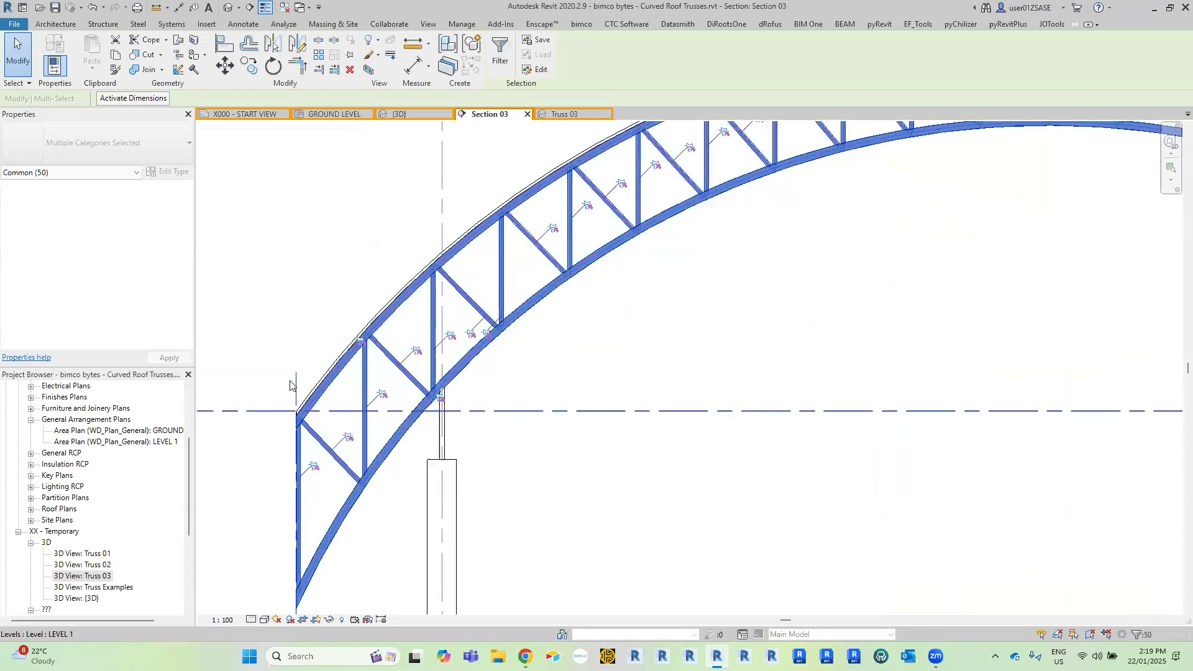
pyautogui.scroll(-3, 818, 380)
pyautogui.scroll(-2, 580, 319)
pyautogui.scroll(2, 638, 335)
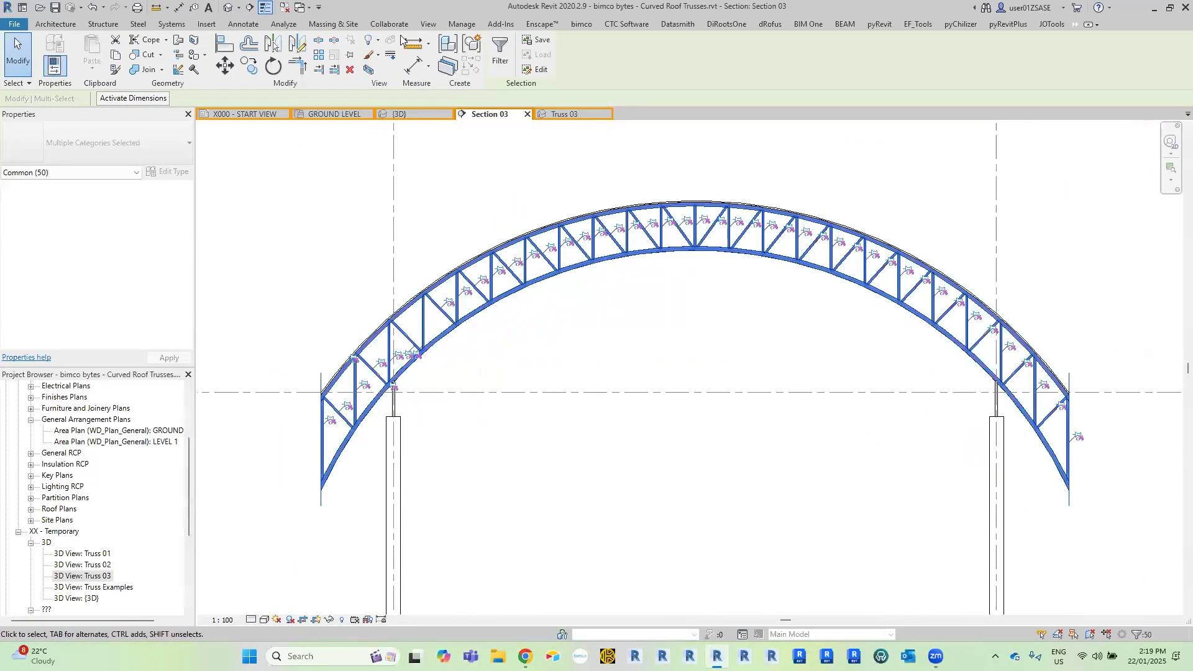
pyautogui.click(479, 50)
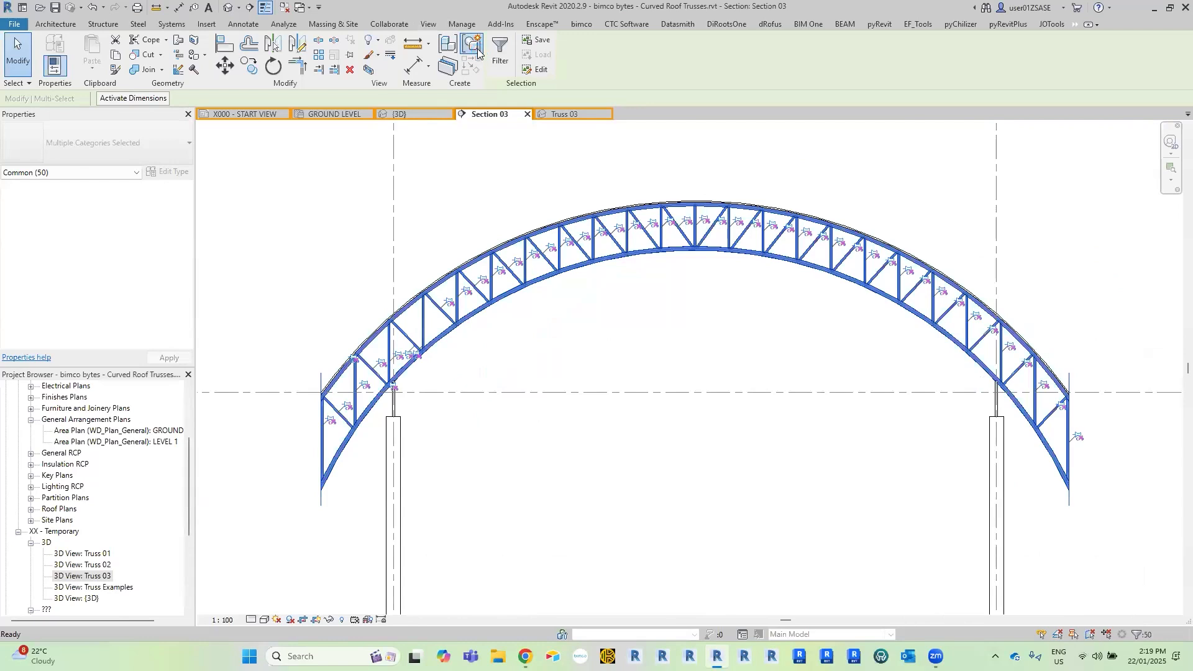
pyautogui.write('Cu')
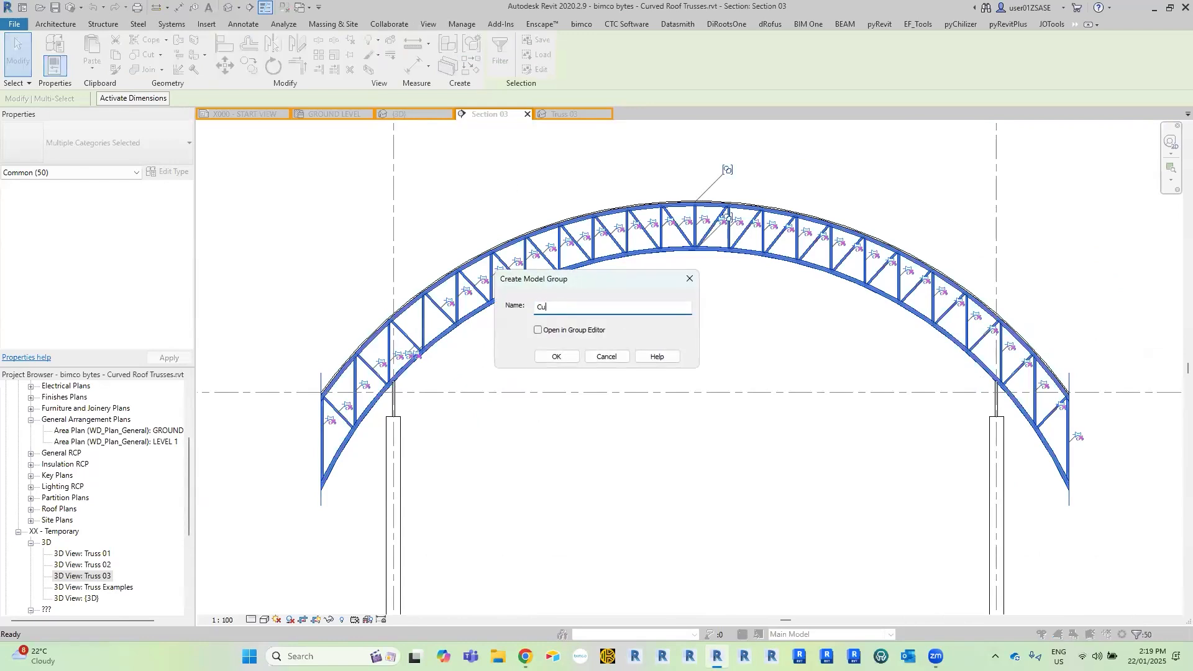
pyautogui.write('rved Truss')
pyautogui.press('Return')
pyautogui.click(673, 308)
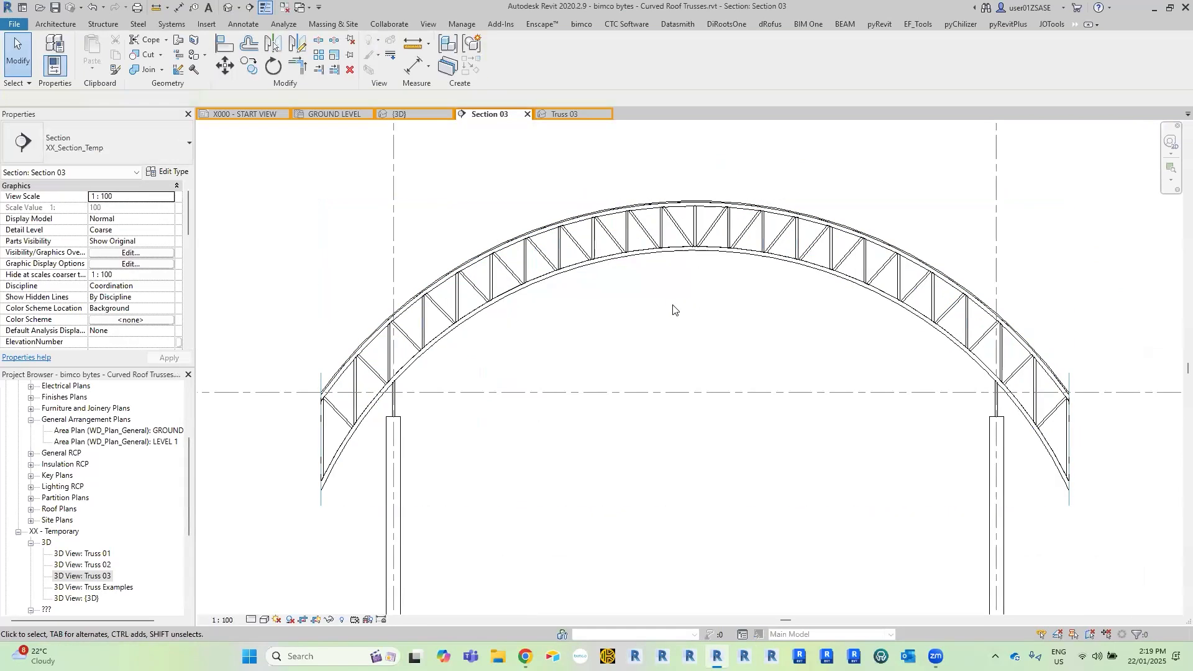
# Show the Truss 03 3D view from the left side and select the Curved Truss group.
pyautogui.click(564, 115)
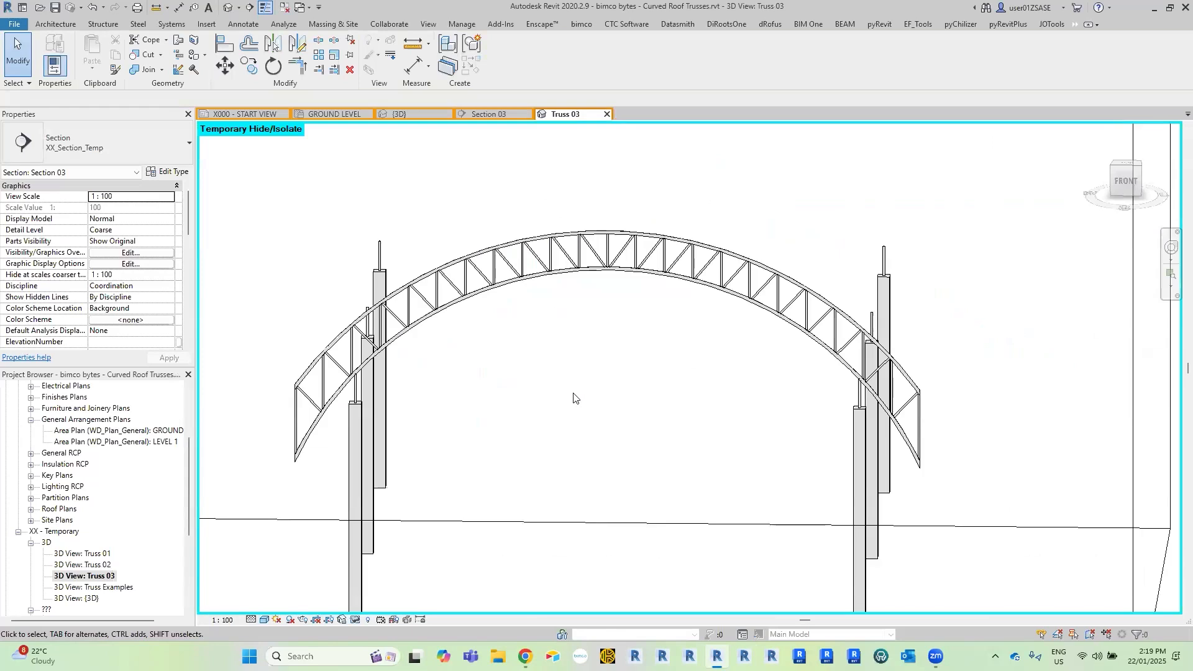
pyautogui.click(1118, 180)
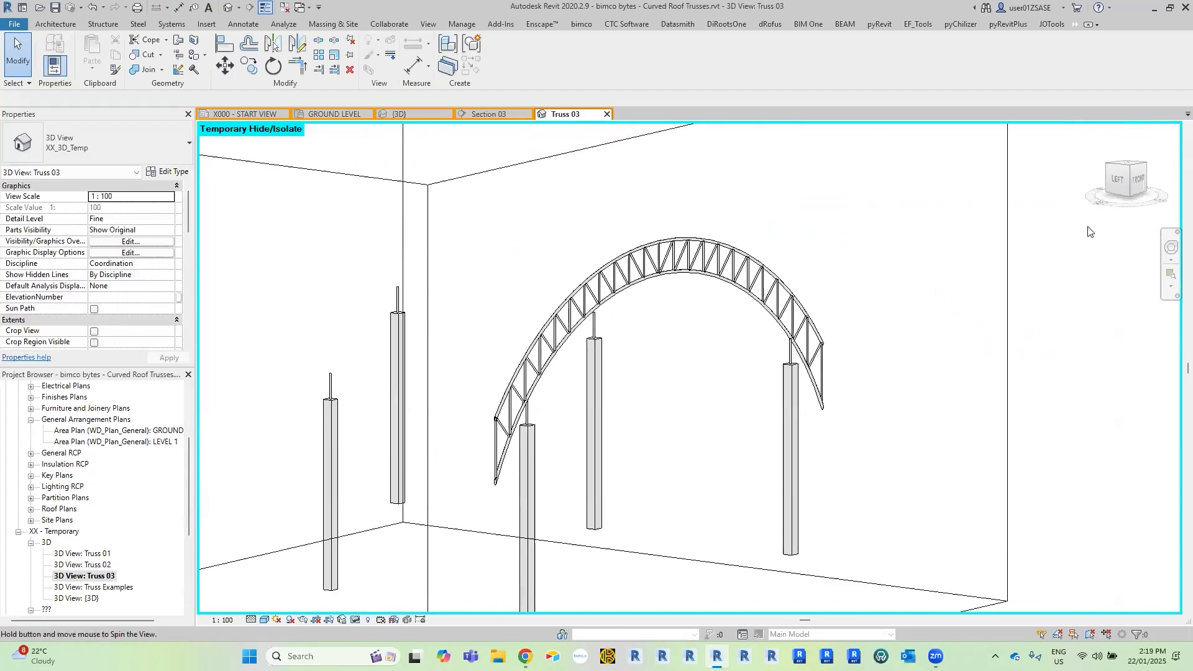
pyautogui.click(1120, 180)
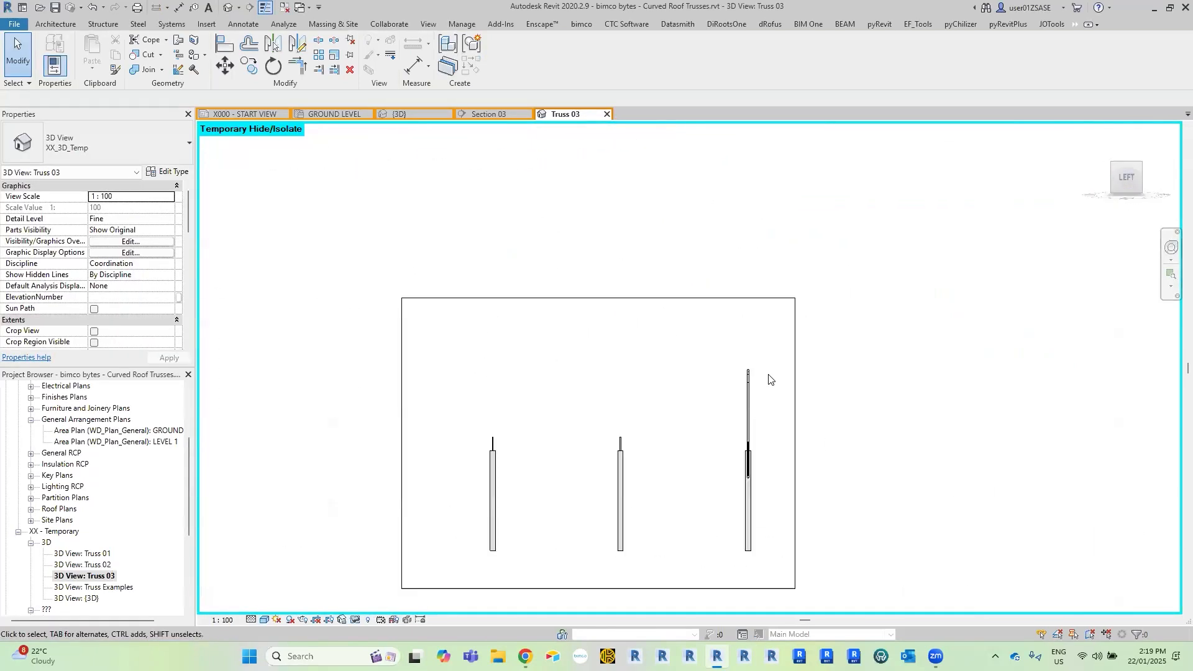
pyautogui.scroll(2, 839, 318)
pyautogui.click(870, 300)
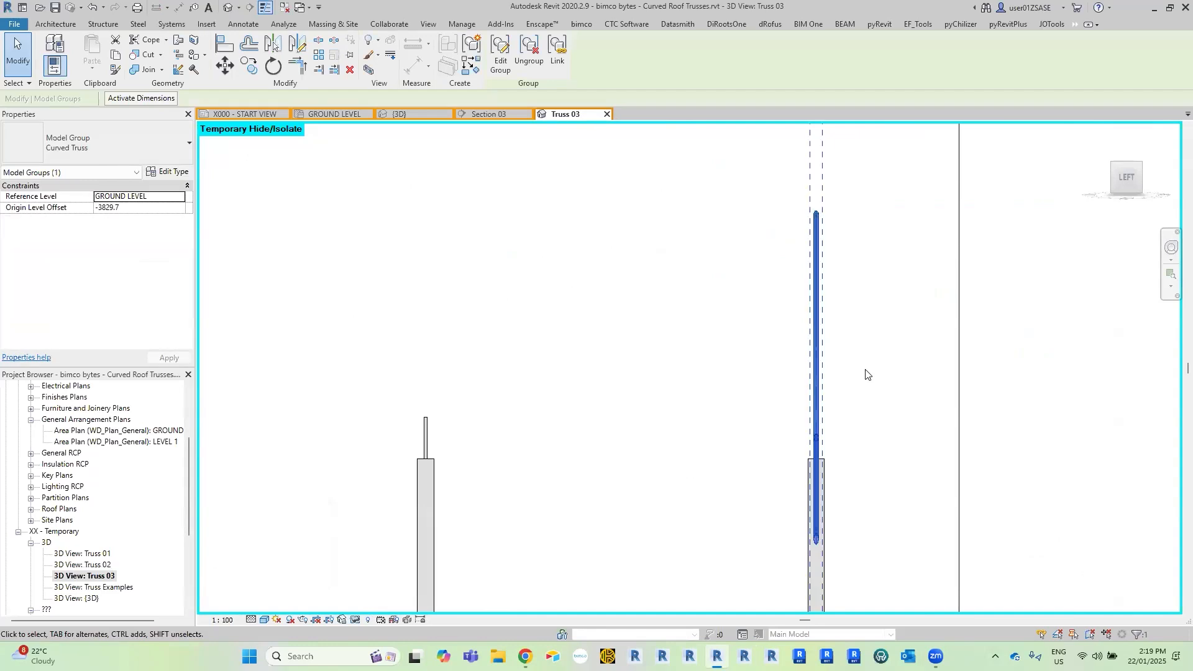
pyautogui.press('c')
pyautogui.press('o')
pyautogui.scroll(4, 836, 434)
pyautogui.click(803, 505)
pyautogui.scroll(-2, 734, 417)
pyautogui.click(253, 71)
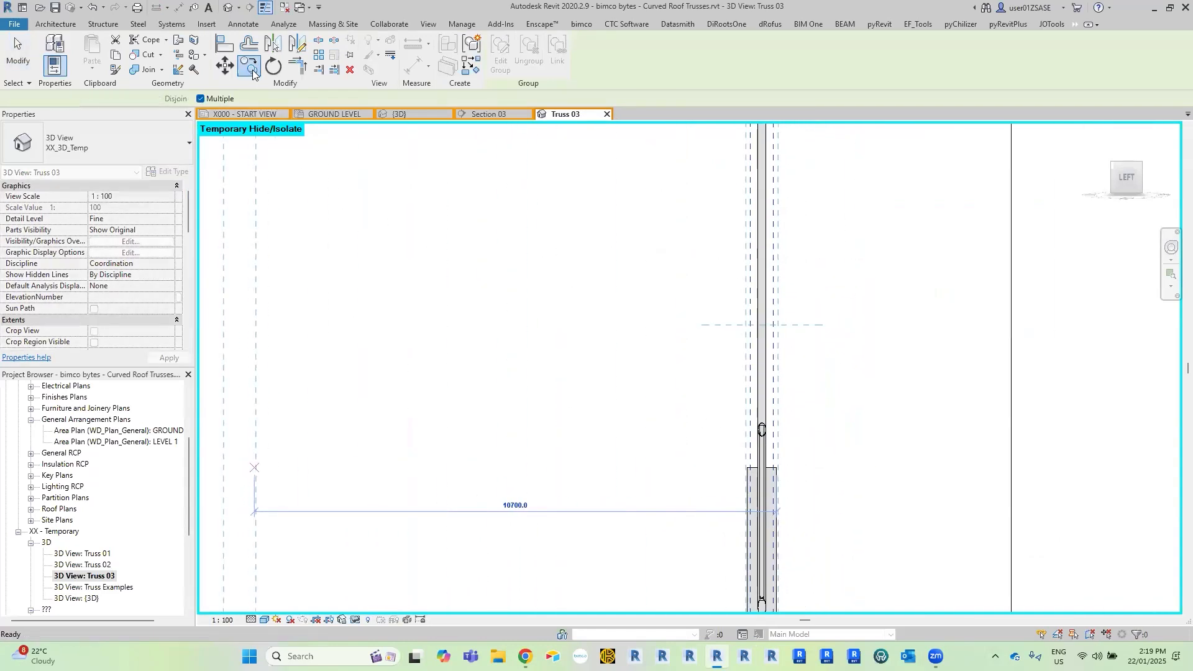
# Copy the Curved Truss group onto the other two column rows at 14000 mm spacing, using a column corner as base point.
pyautogui.click(253, 71)
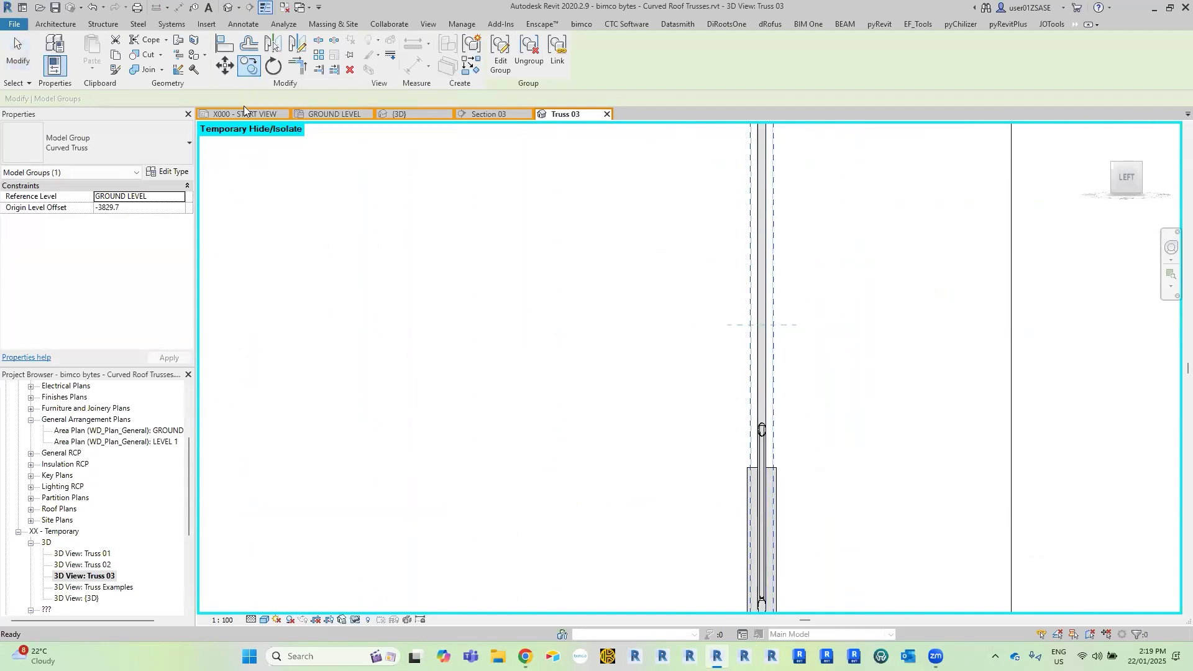
pyautogui.moveTo(826, 474); pyautogui.dragTo(850, 398, button='middle')
pyautogui.click(798, 391)
pyautogui.moveTo(666, 385); pyautogui.dragTo(883, 393, button='middle')
pyautogui.moveTo(603, 407); pyautogui.dragTo(925, 407, button='middle')
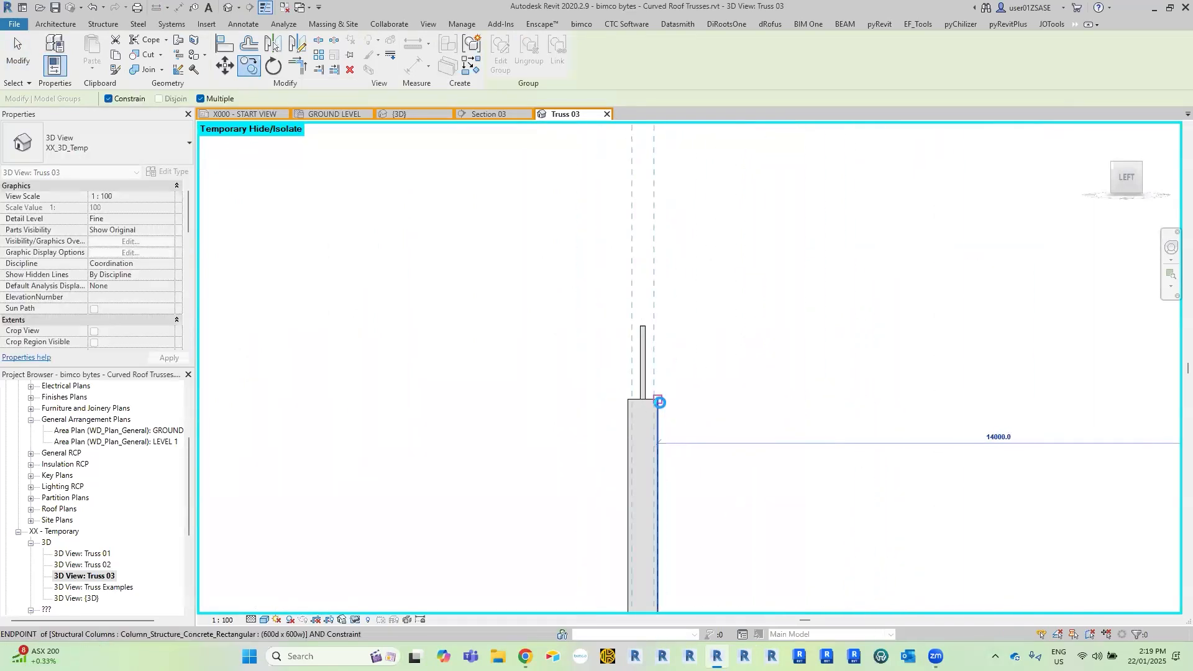
pyautogui.click(659, 403)
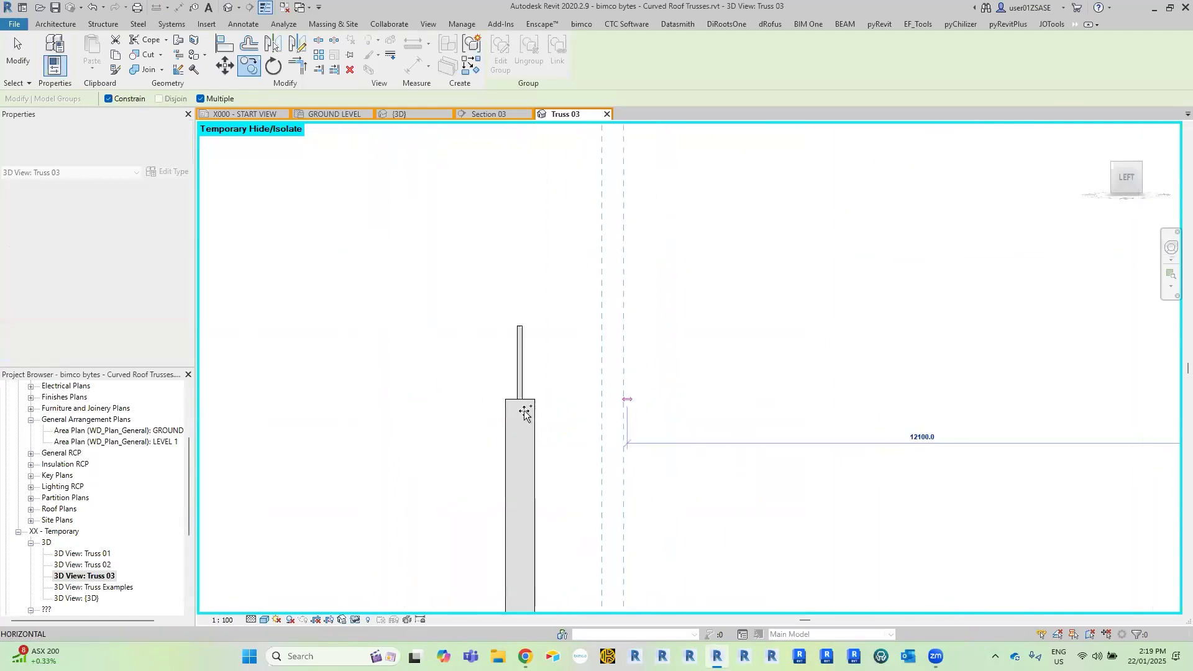
pyautogui.click(533, 408)
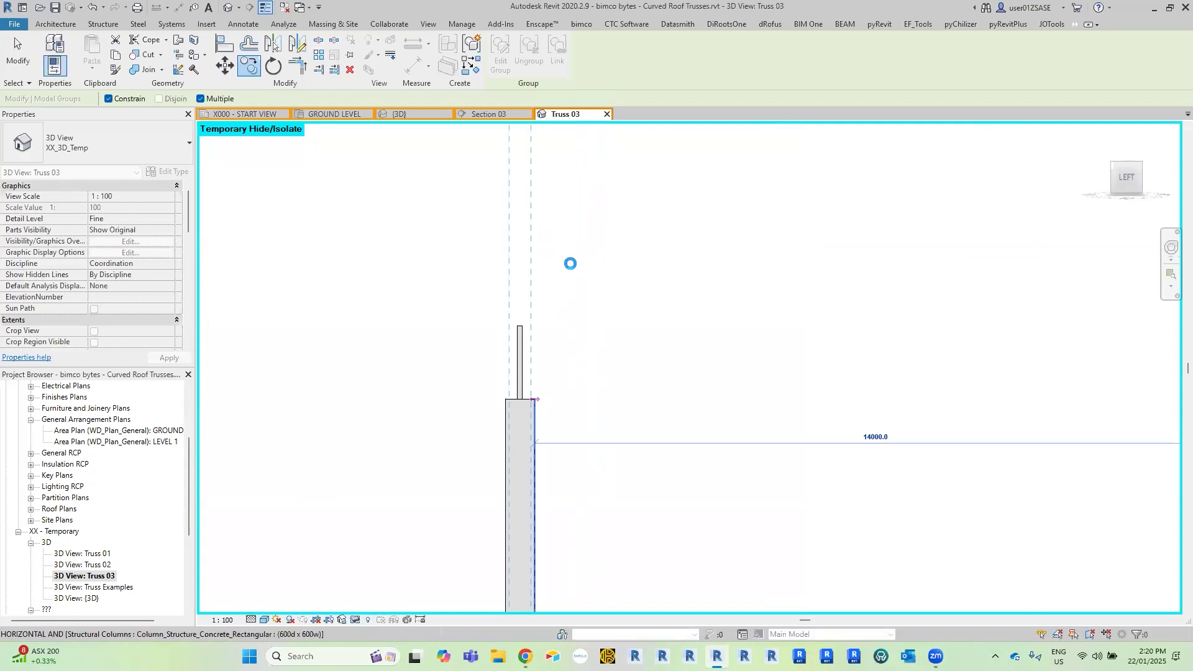
pyautogui.press('Escape')
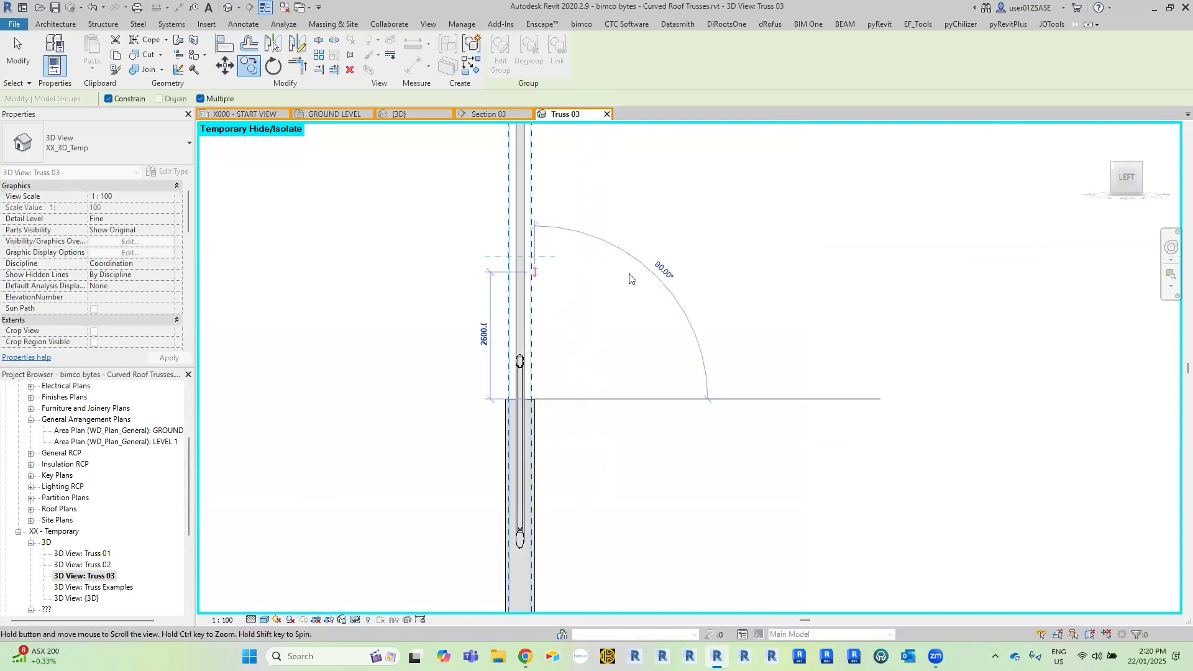
# Examine the three trusses on their columns in 3D, including the rear truss's chord ends and end webs.
pyautogui.scroll(-3, 631, 277)
pyautogui.keyDown('shift'); pyautogui.moveTo(690, 271); pyautogui.dragTo(434, 354, button='middle'); pyautogui.keyUp('shift')
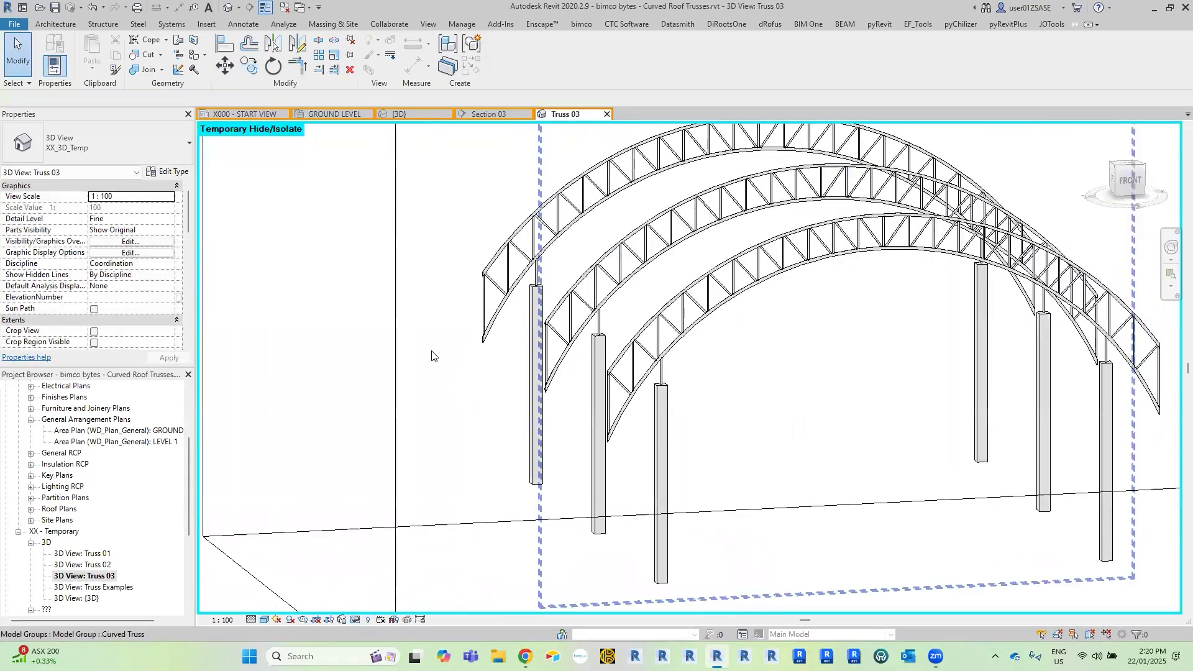
pyautogui.scroll(3, 434, 354)
pyautogui.moveTo(486, 260); pyautogui.dragTo(466, 310, button='middle')
pyautogui.scroll(3, 491, 286)
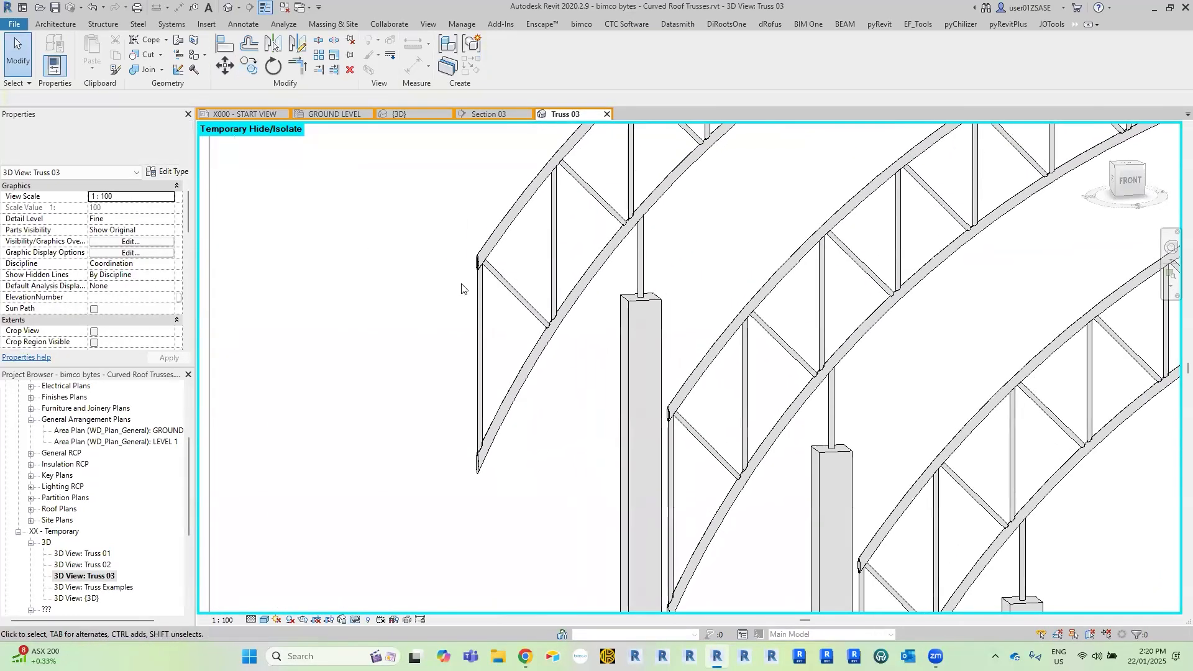
pyautogui.scroll(2, 469, 278)
pyautogui.scroll(2, 481, 259)
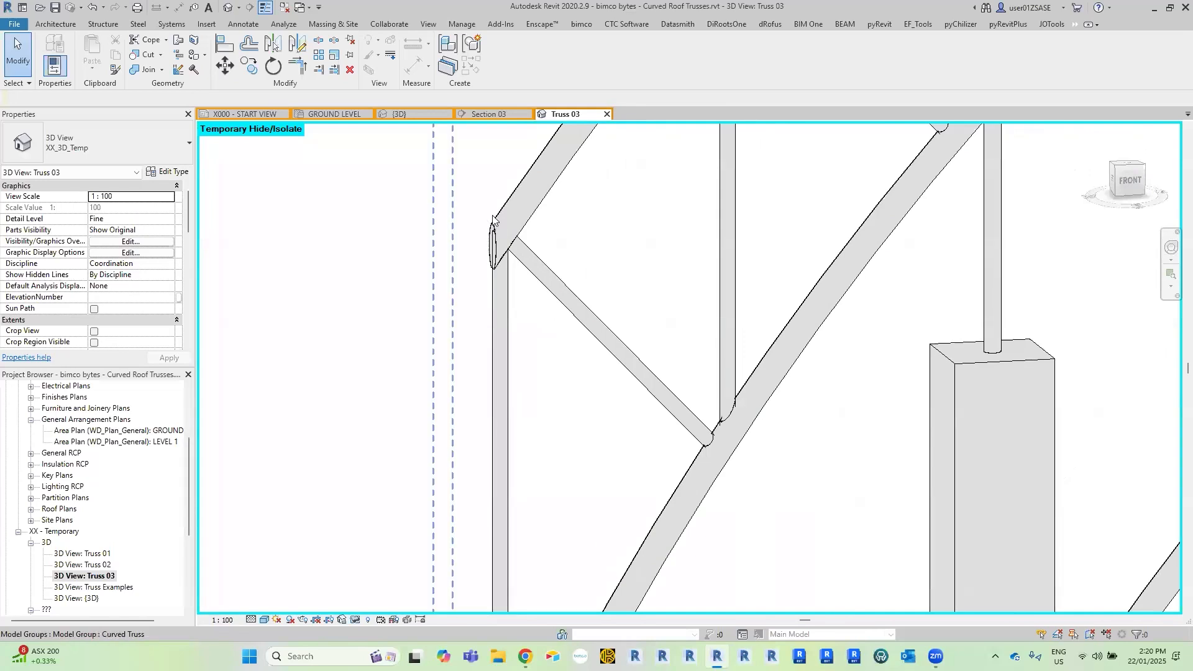
pyautogui.scroll(-3, 492, 236)
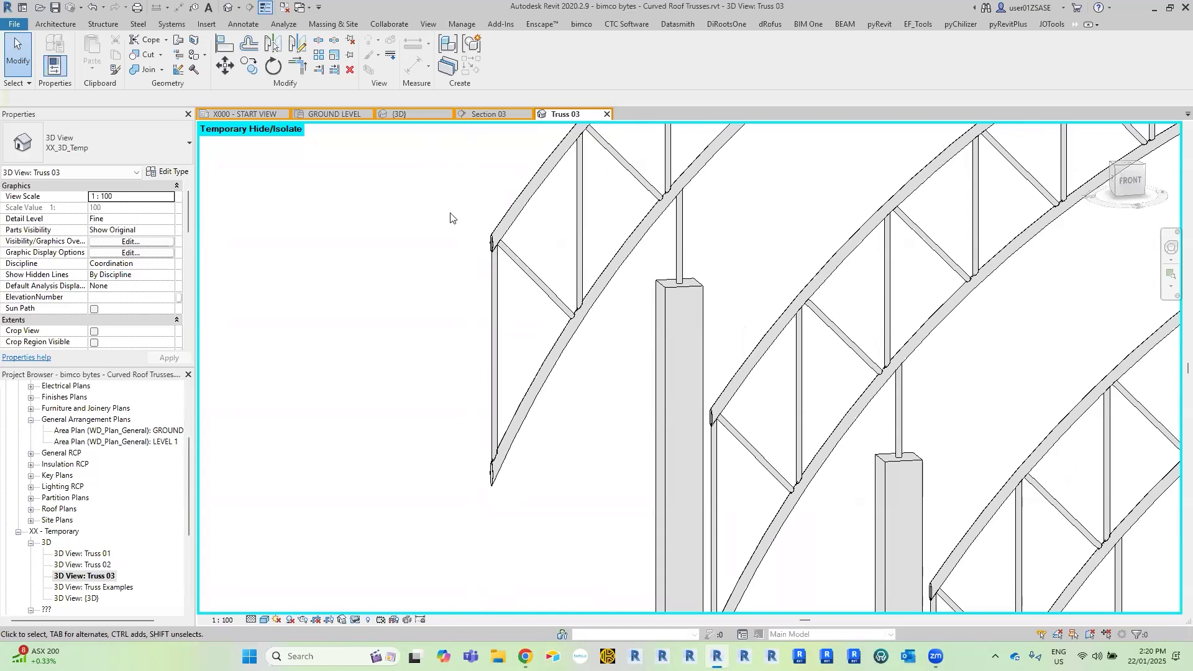
pyautogui.scroll(-5, 453, 219)
pyautogui.keyDown('shift'); pyautogui.moveTo(406, 329); pyautogui.dragTo(669, 334, button='middle'); pyautogui.keyUp('shift')
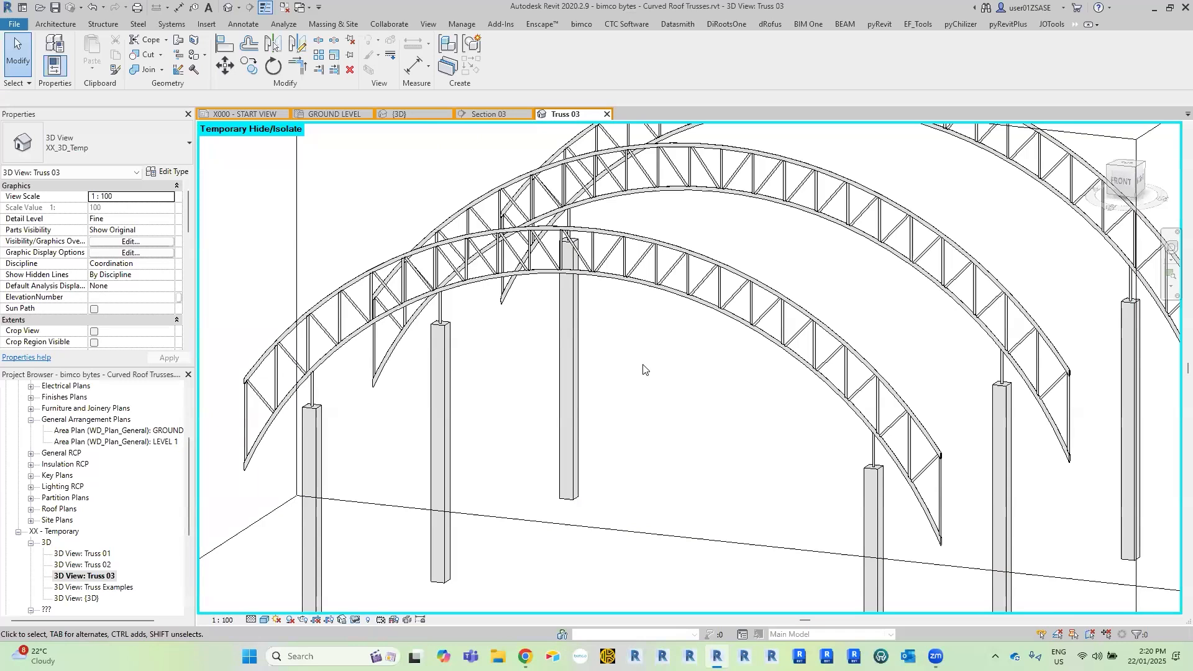
pyautogui.scroll(-2, 581, 273)
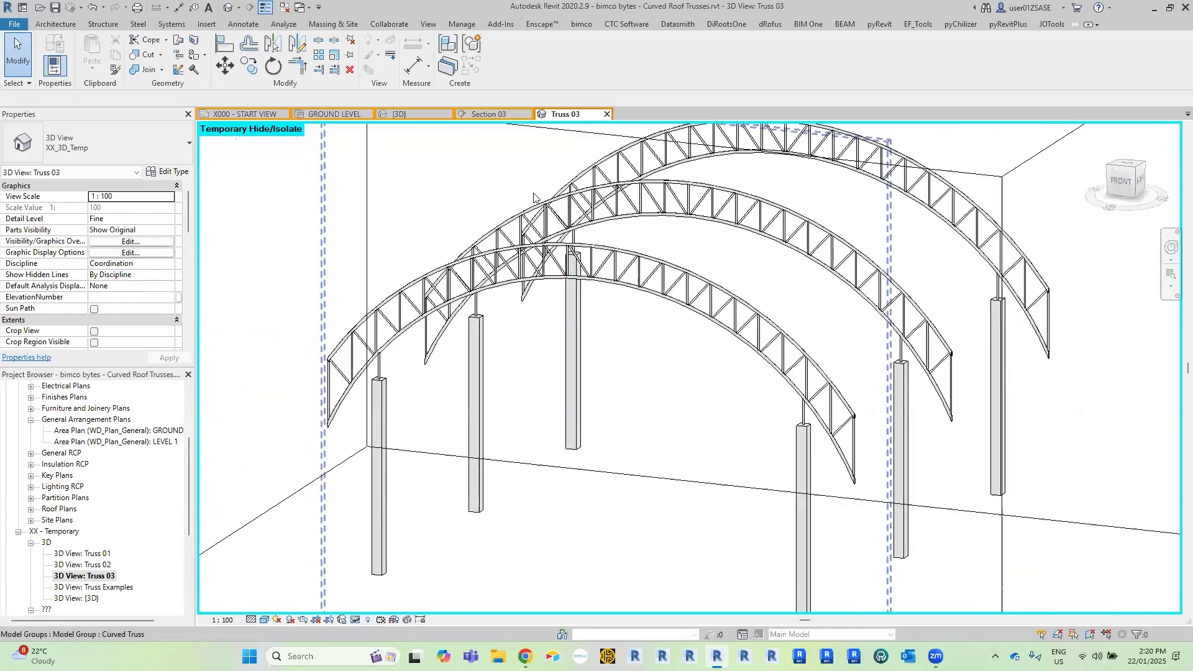
# Open the curved metal roof's profile for editing in Section 03 and delete its existing arc.
pyautogui.click(495, 115)
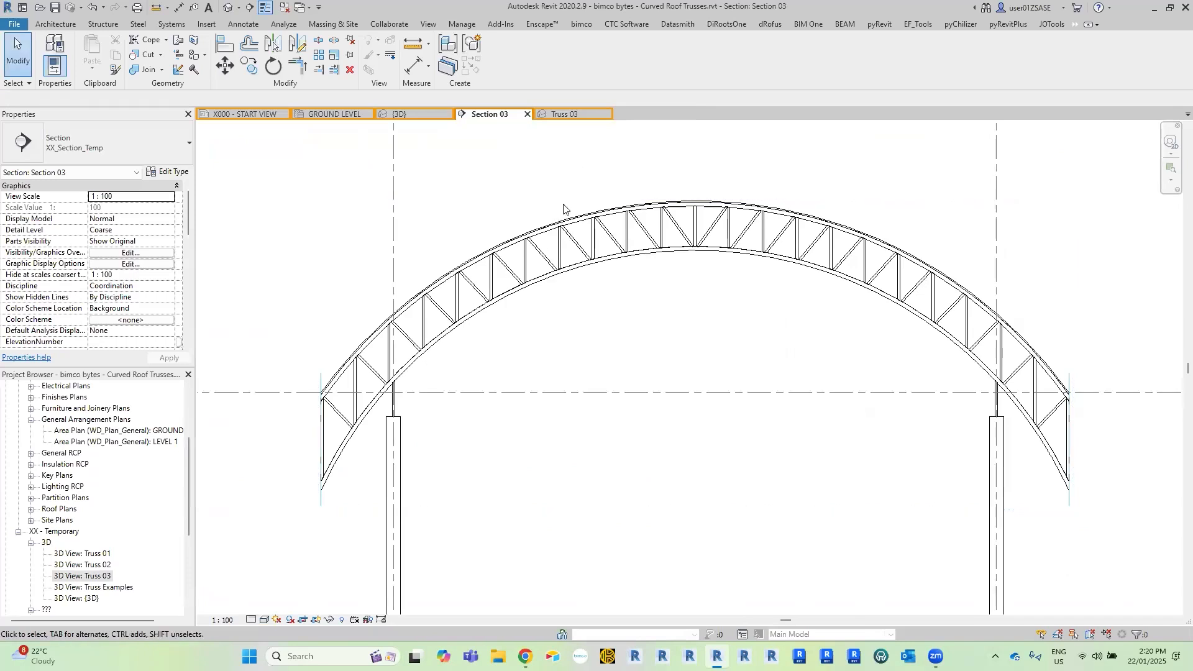
pyautogui.scroll(5, 564, 208)
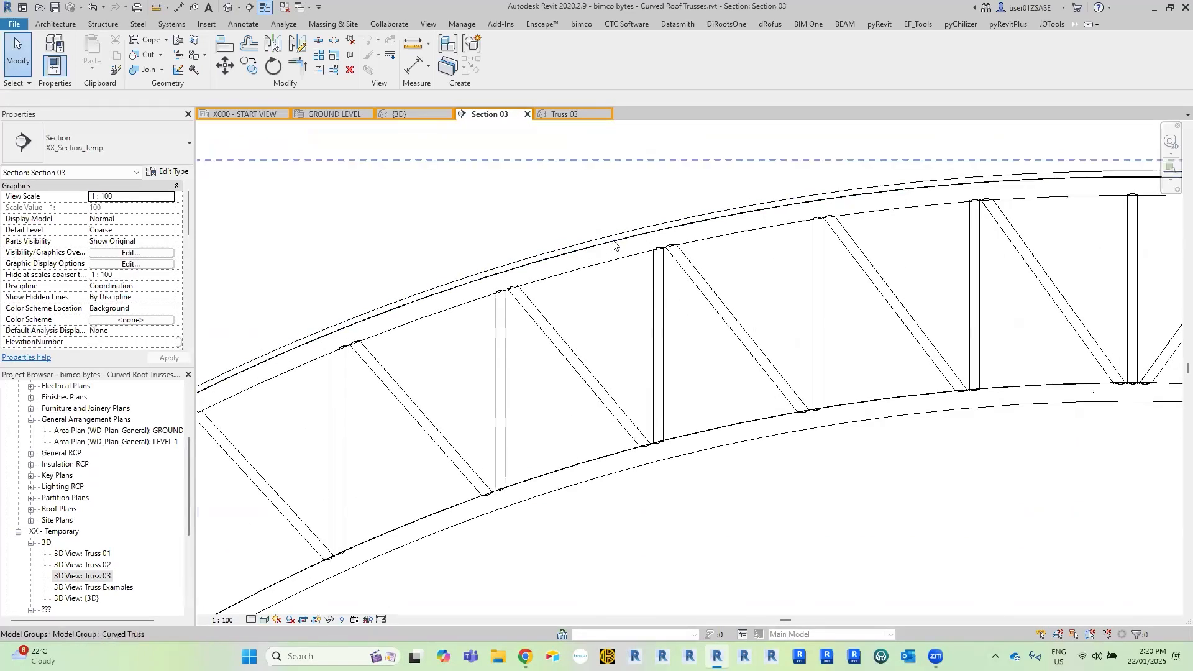
pyautogui.scroll(-3, 615, 244)
pyautogui.doubleClick(617, 245)
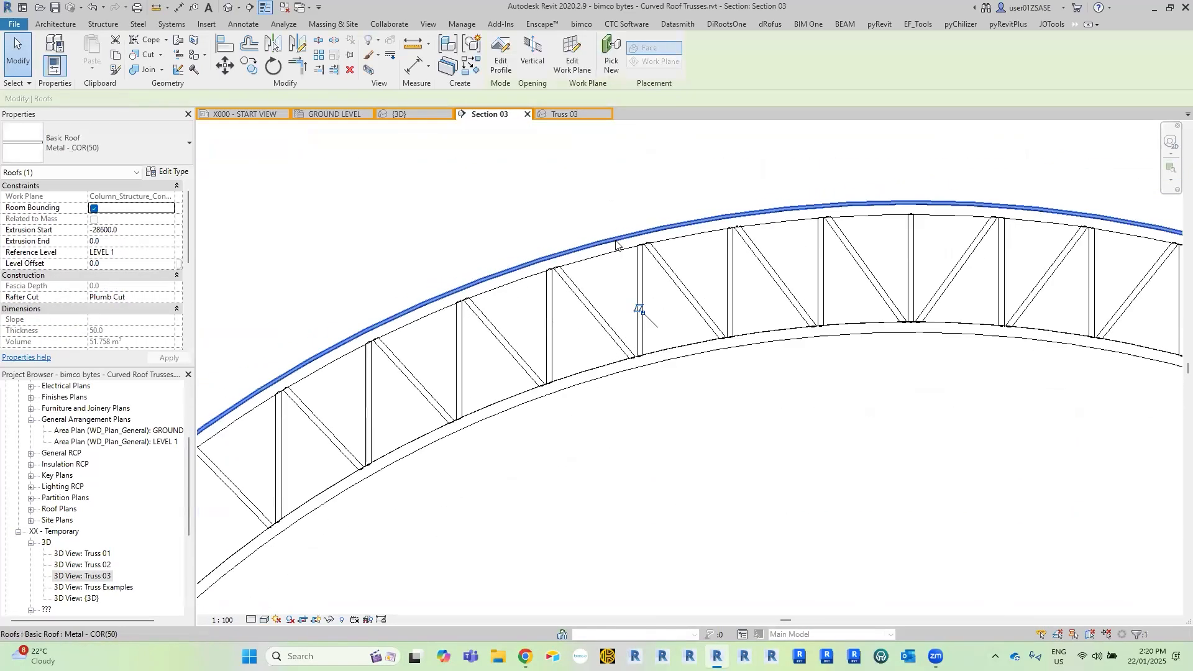
pyautogui.scroll(-2, 578, 186)
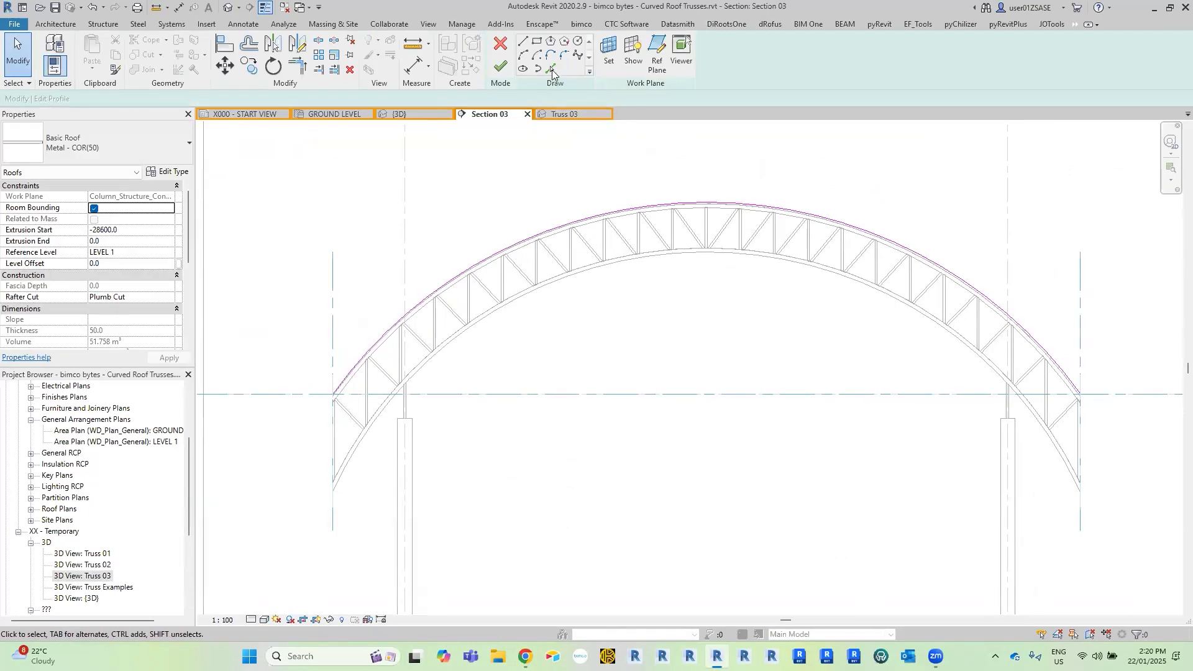
pyautogui.moveTo(666, 155); pyautogui.dragTo(589, 268)
pyautogui.press('Delete')
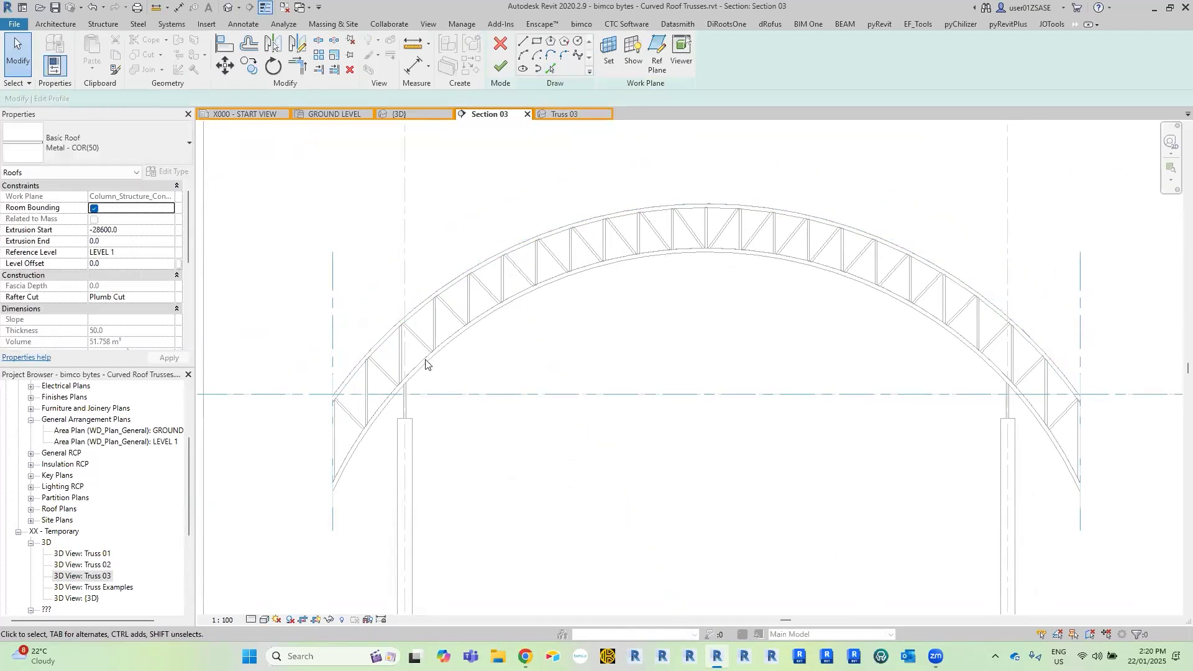
# Draw the new roof profile as an arc between the outer reference planes at level height, peaking mid-depth in the truss, and finish the profile.
pyautogui.scroll(5, 332, 396)
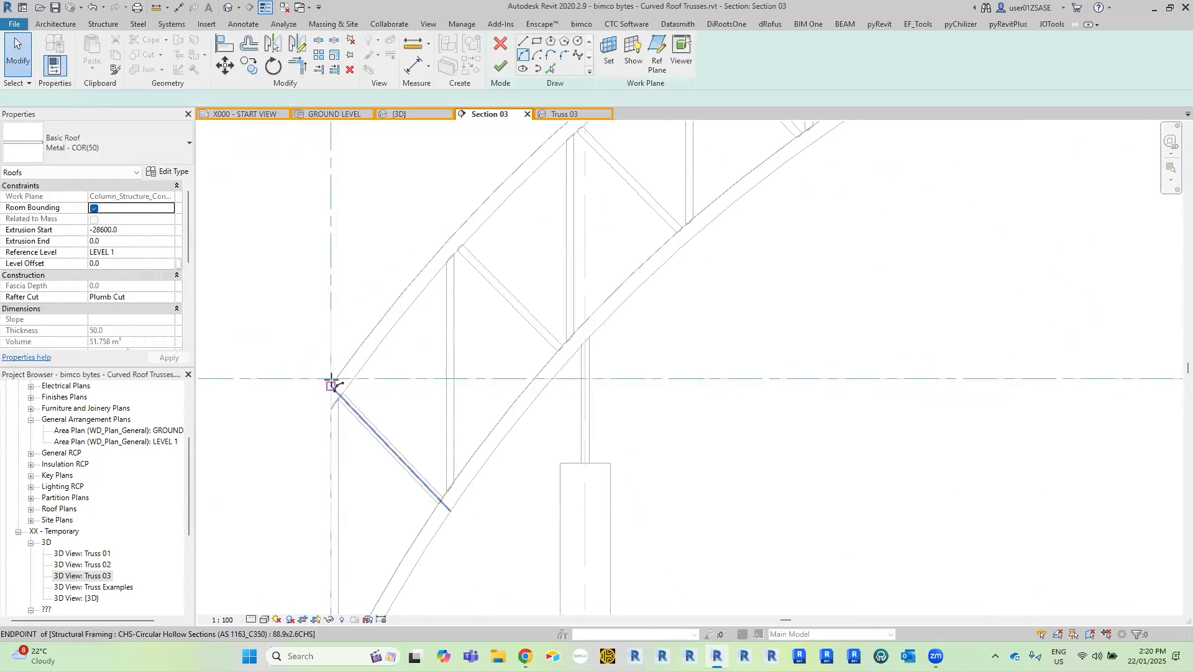
pyautogui.press('l')
pyautogui.press('i')
pyautogui.click(331, 376)
pyautogui.scroll(-5, 969, 352)
pyautogui.moveTo(1018, 364); pyautogui.dragTo(410, 348, button='middle')
pyautogui.moveTo(1007, 339); pyautogui.dragTo(311, 366, button='middle')
pyautogui.moveTo(969, 366); pyautogui.dragTo(829, 376, button='middle')
pyautogui.scroll(1, 838, 354)
pyautogui.scroll(2, 788, 335)
pyautogui.click(789, 333)
pyautogui.scroll(-3, 559, 229)
pyautogui.moveTo(559, 230); pyautogui.dragTo(1149, 484, button='middle')
pyautogui.click(647, 243)
pyautogui.press('Escape')
pyautogui.press('Escape')
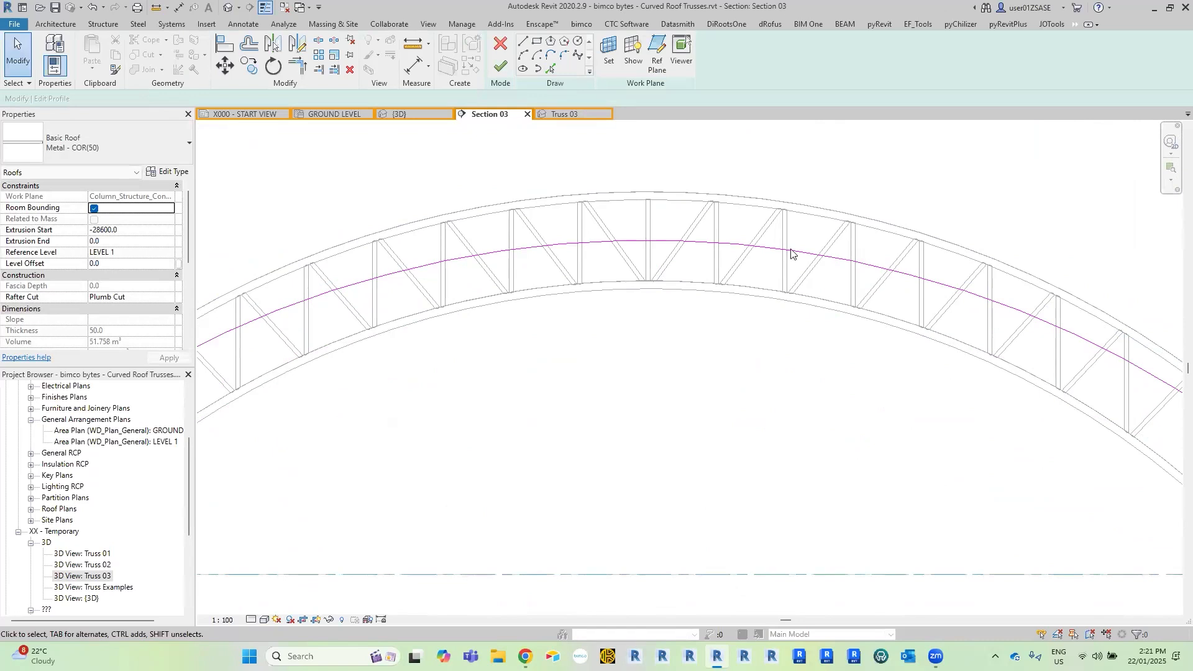
pyautogui.scroll(-3, 692, 229)
pyautogui.click(500, 65)
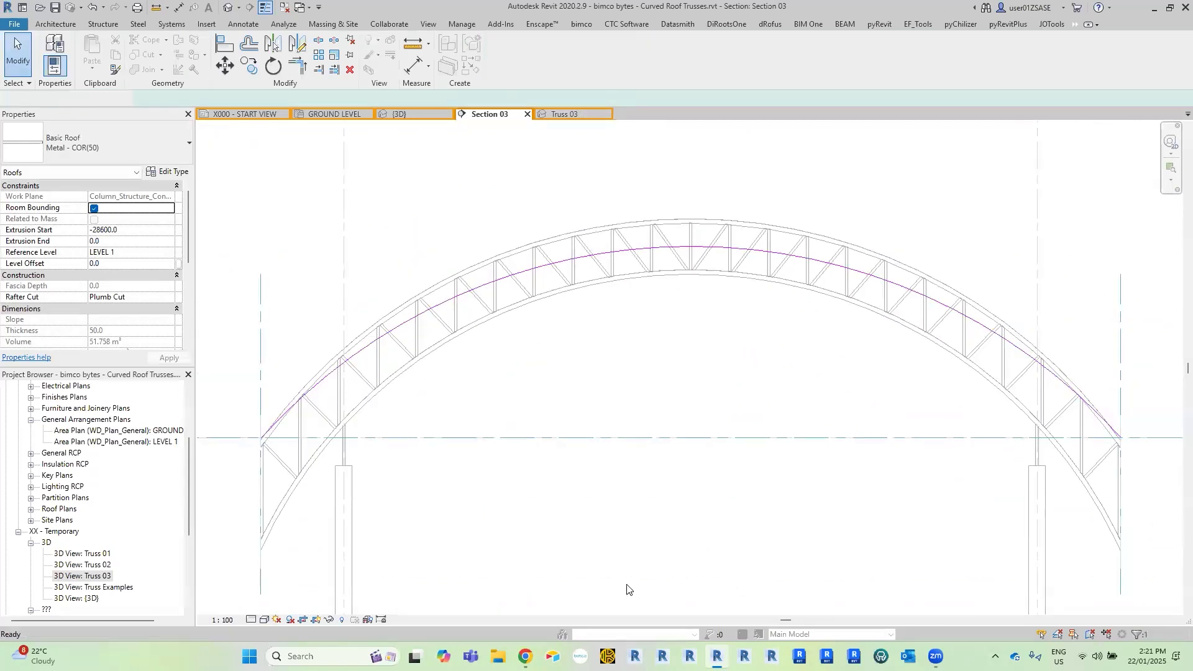
pyautogui.click(739, 339)
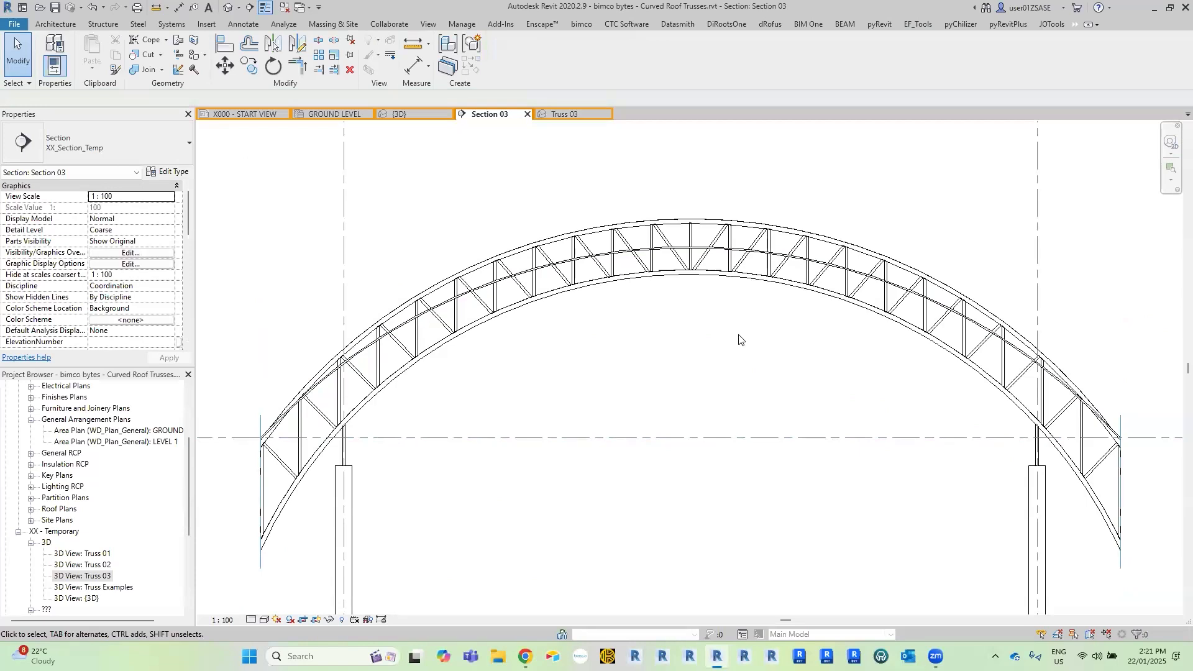
# Open the truss profile inside the Curved Truss group for editing and delete its existing top and bottom chord arcs.
pyautogui.doubleClick(767, 233)
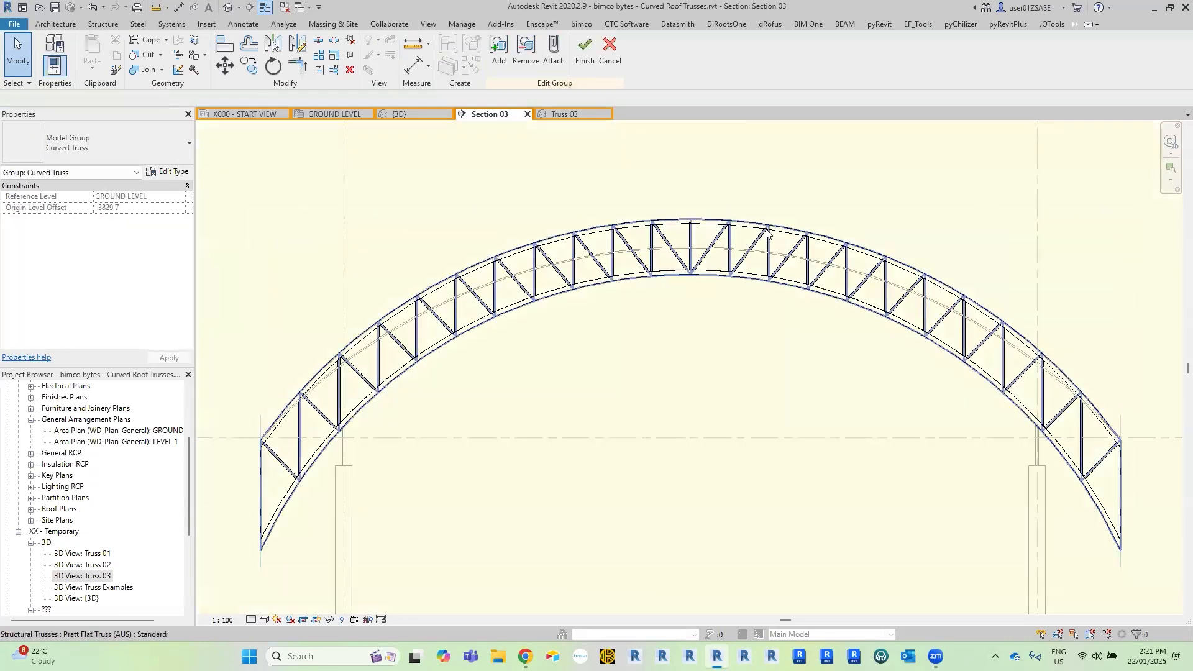
pyautogui.click(767, 231)
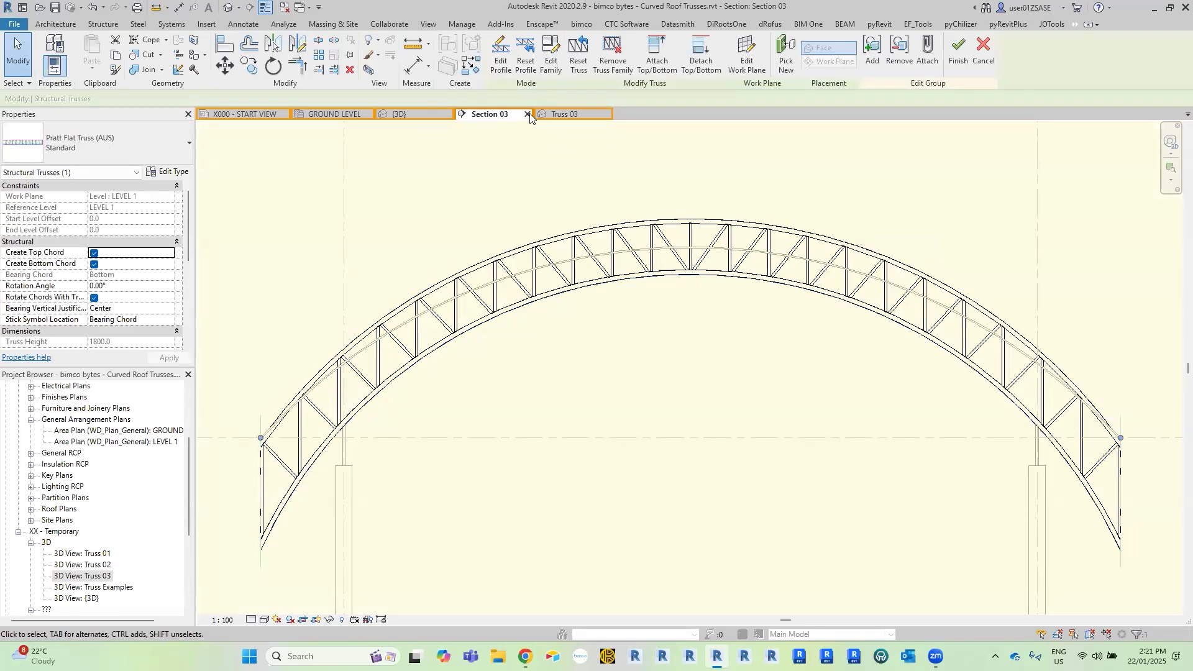
pyautogui.click(503, 64)
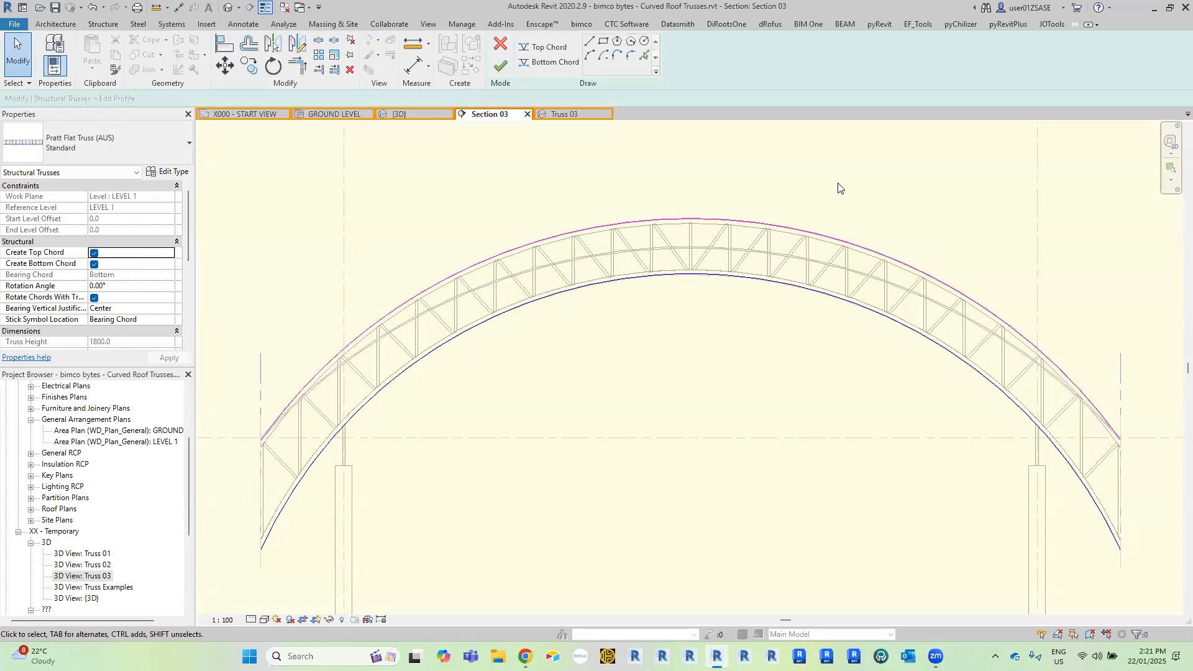
pyautogui.moveTo(819, 182)
pyautogui.mouseDown()
pyautogui.moveTo(657, 329)
pyautogui.moveTo(678, 341)
pyautogui.mouseUp()
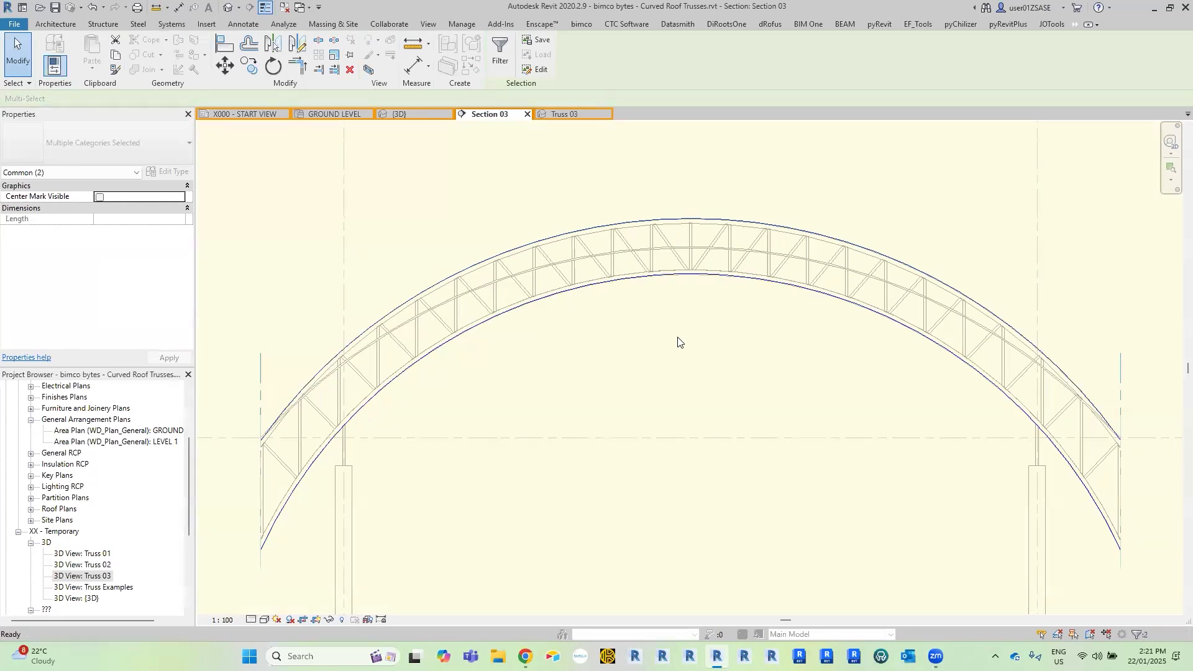
pyautogui.press('Escape')
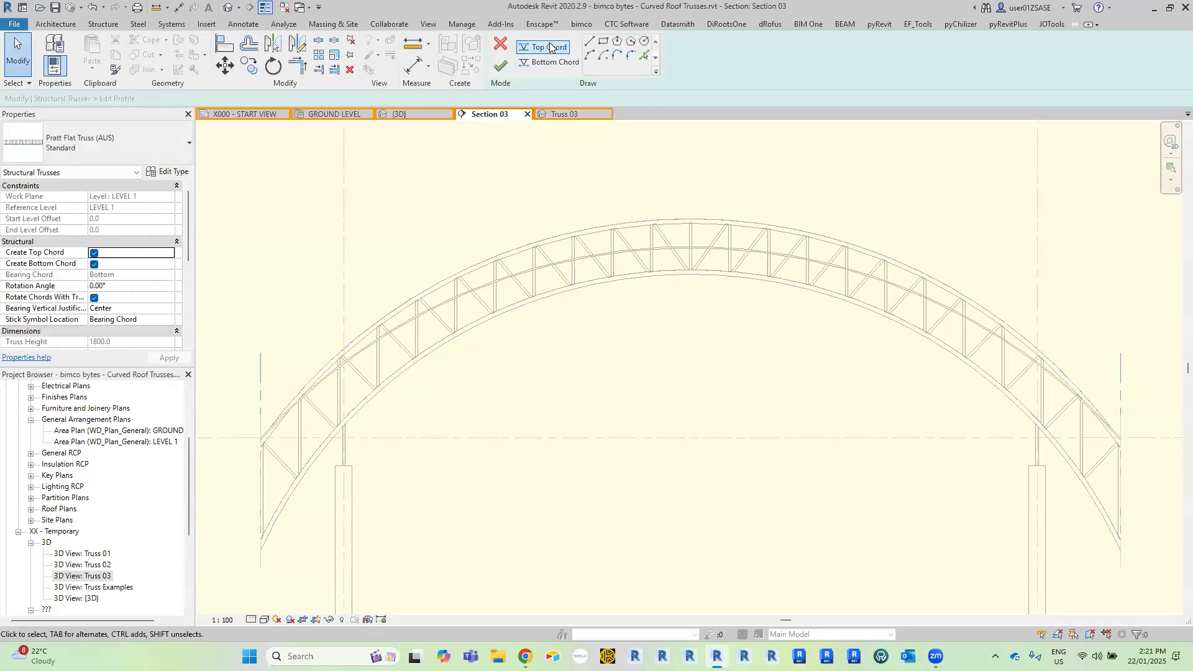
# Pick the underside of the new curved roof as the truss's top chord and try to finish the profile.
pyautogui.click(642, 54)
pyautogui.click(646, 59)
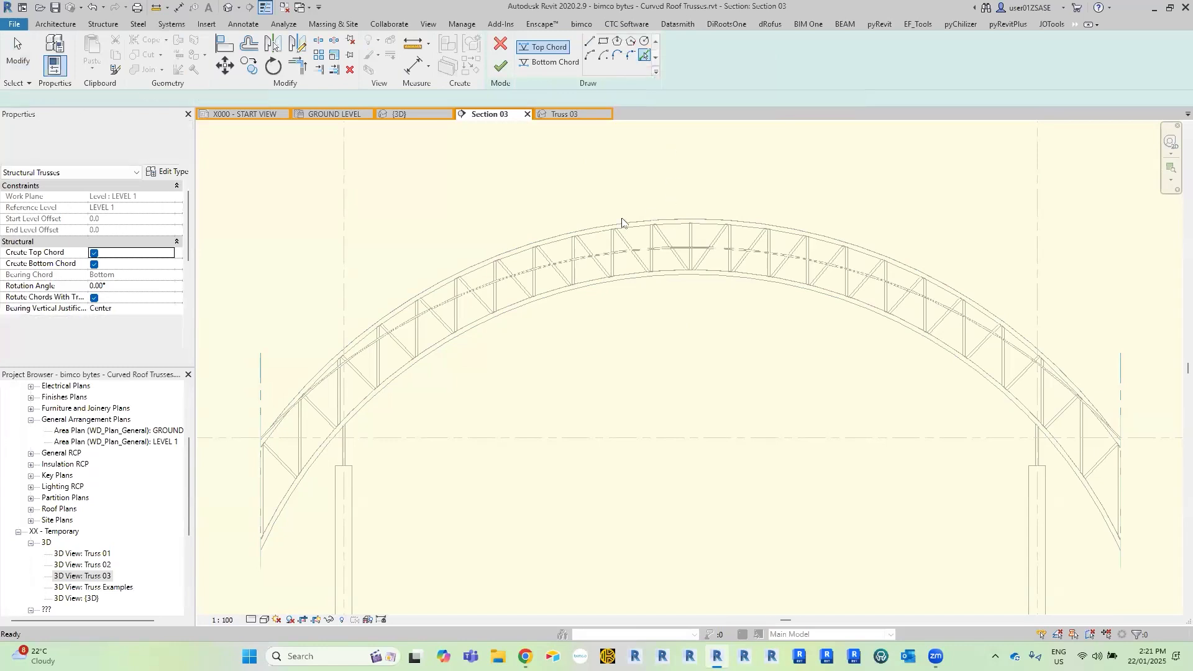
pyautogui.scroll(8, 591, 288)
pyautogui.scroll(-3, 546, 268)
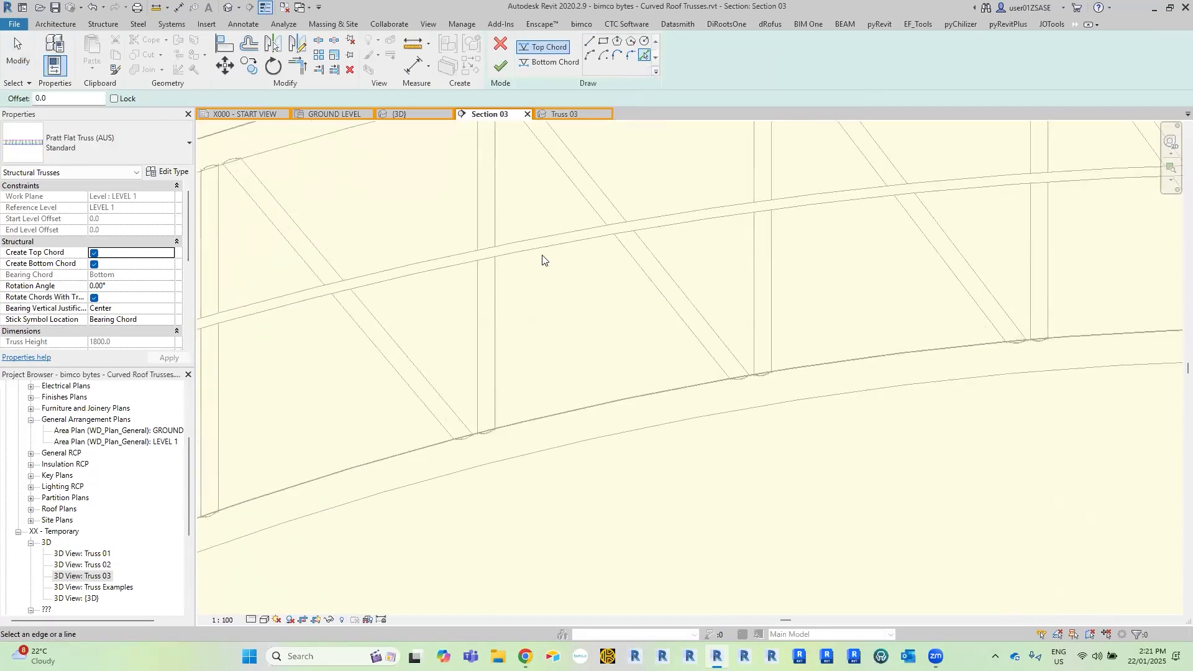
pyautogui.click(543, 258)
pyautogui.scroll(-2, 543, 247)
pyautogui.scroll(-2, 544, 248)
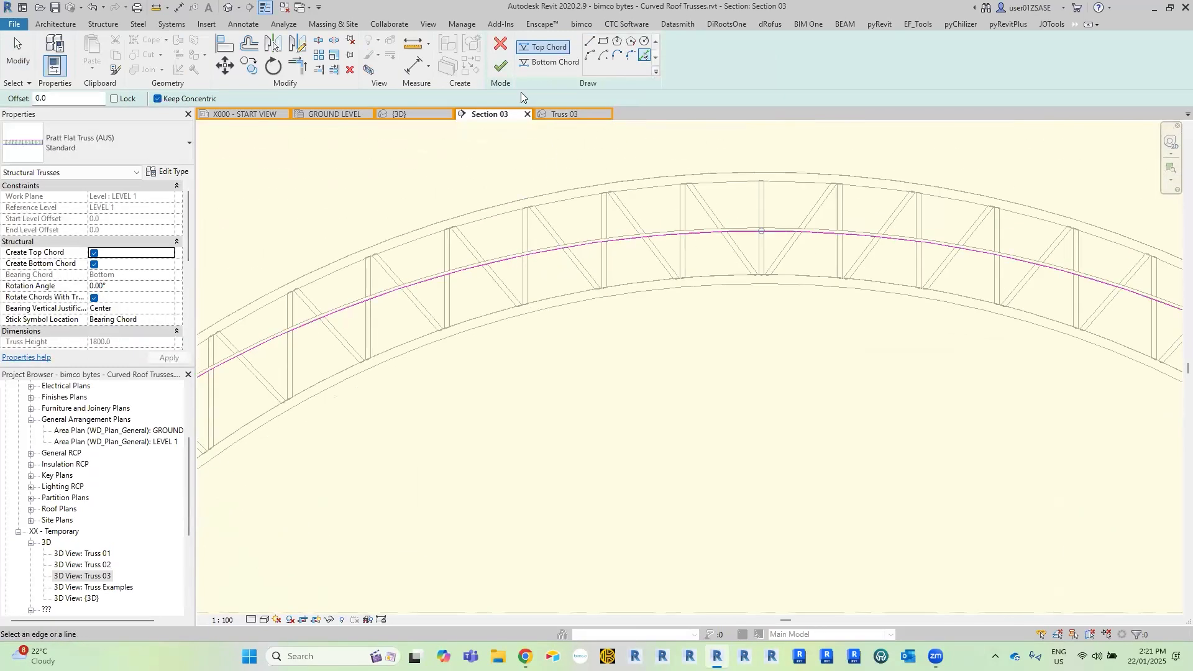
pyautogui.click(504, 65)
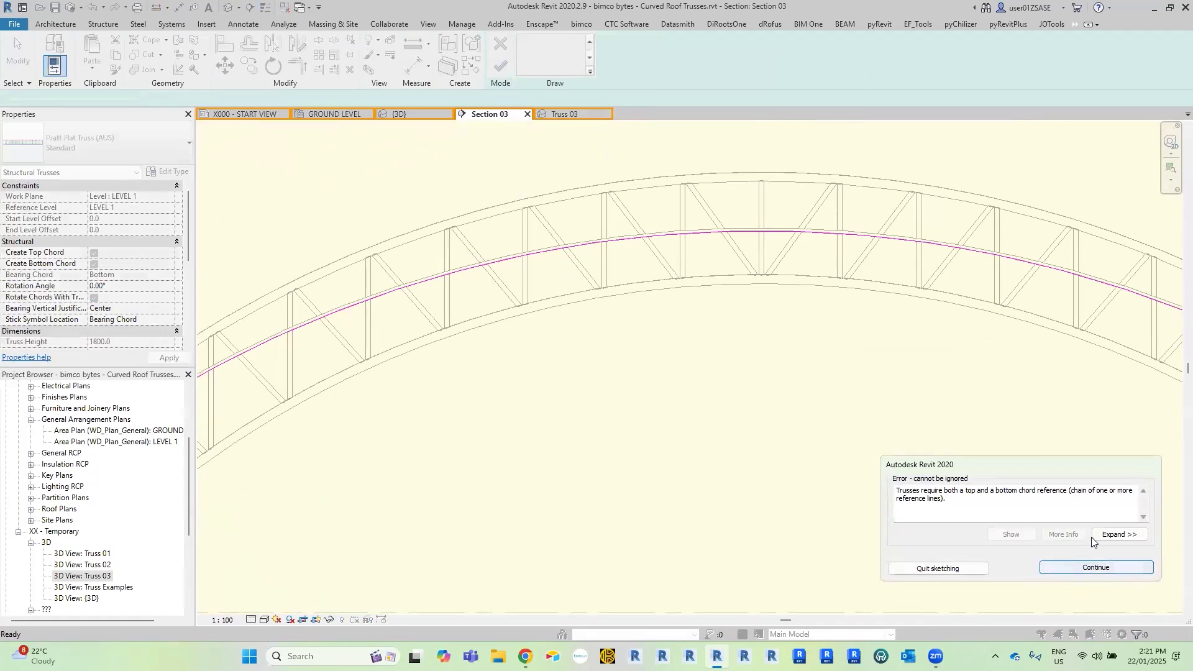
pyautogui.click(1094, 567)
# Create the bottom chord by picking the new top chord arc with an offset of 2000 mm below it.
pyautogui.click(551, 65)
pyautogui.click(644, 57)
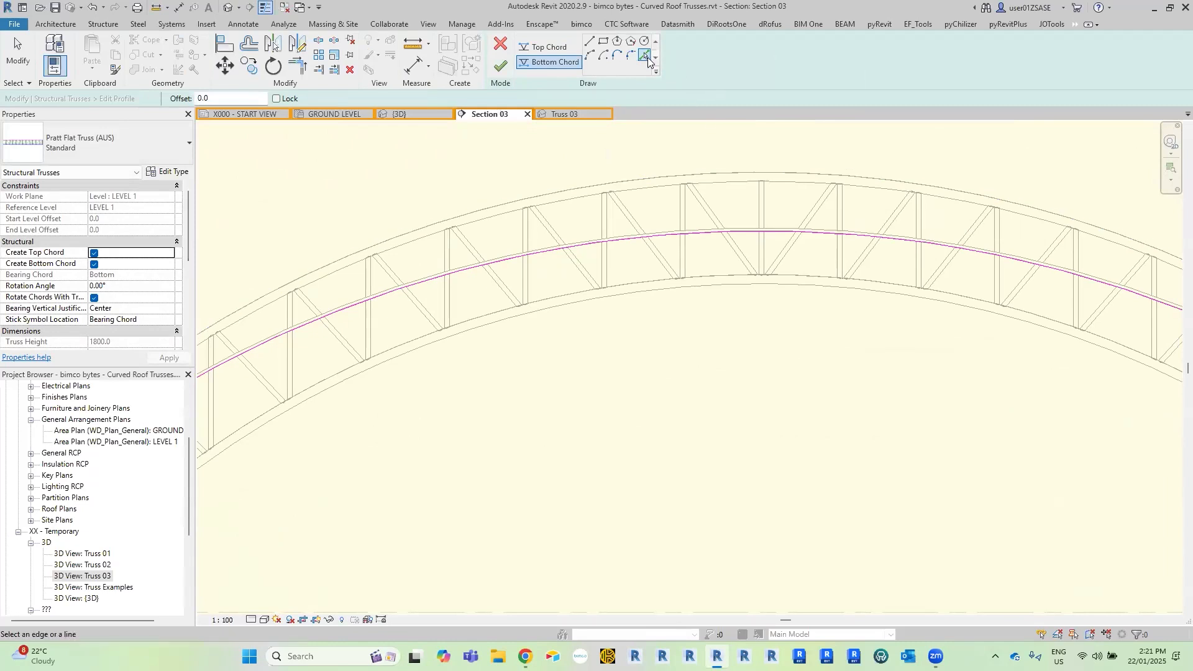
pyautogui.moveTo(638, 174); pyautogui.dragTo(710, 153, button='middle')
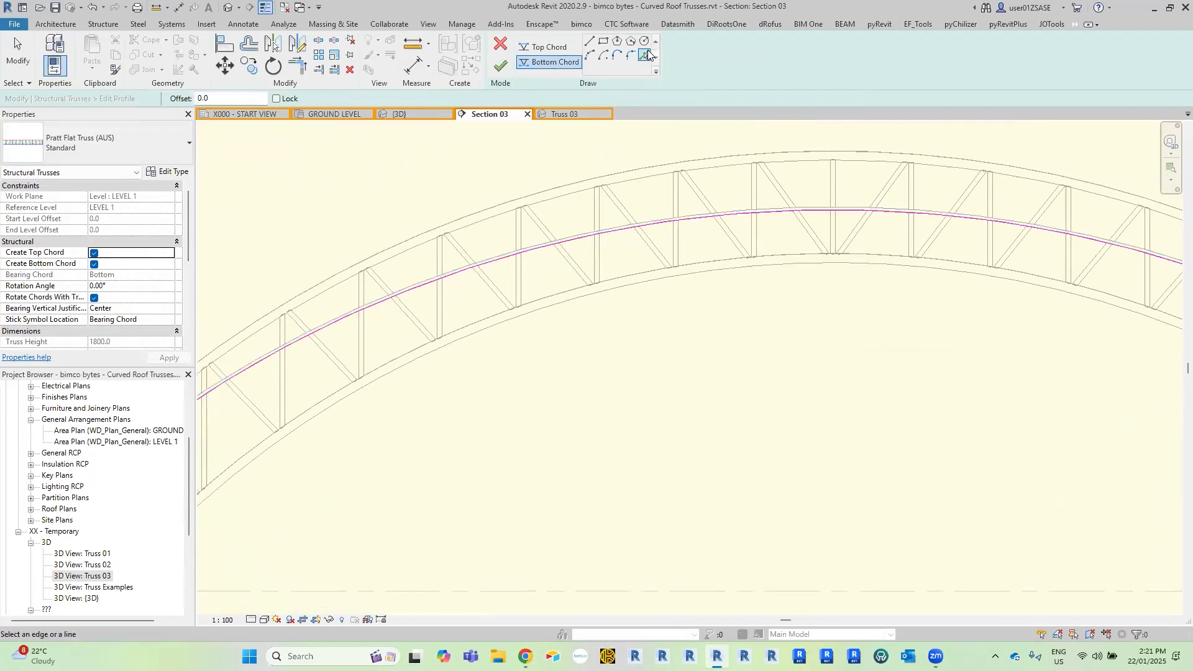
pyautogui.doubleClick(237, 98)
pyautogui.press('Return')
pyautogui.scroll(3, 453, 277)
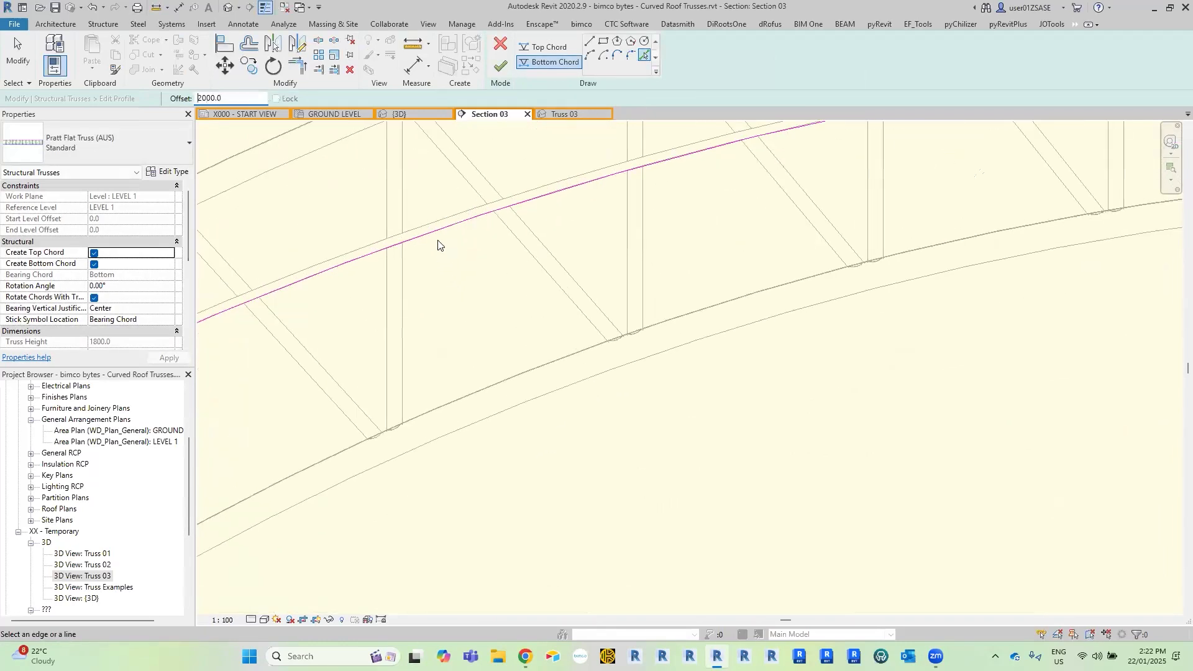
pyautogui.scroll(-6, 540, 290)
pyautogui.press('Escape')
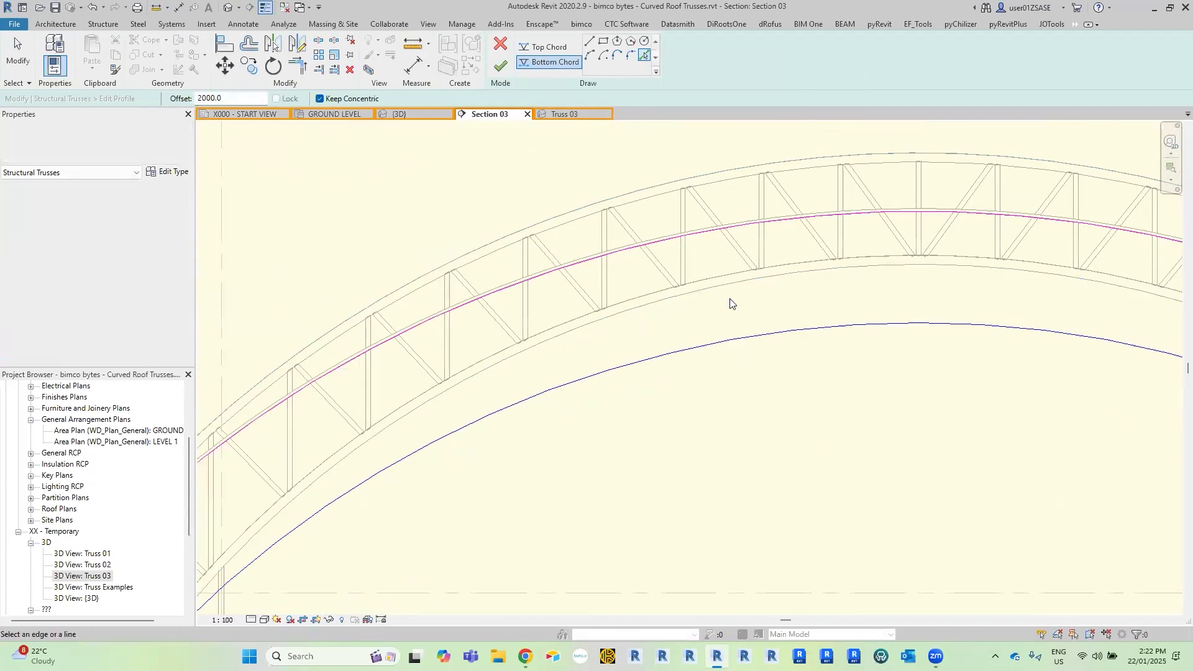
# Extend the left end of the new bottom chord arc to the outer left reference plane.
pyautogui.moveTo(687, 420); pyautogui.dragTo(759, 352, button='middle')
pyautogui.click(391, 456)
pyautogui.moveTo(392, 452); pyautogui.dragTo(337, 513)
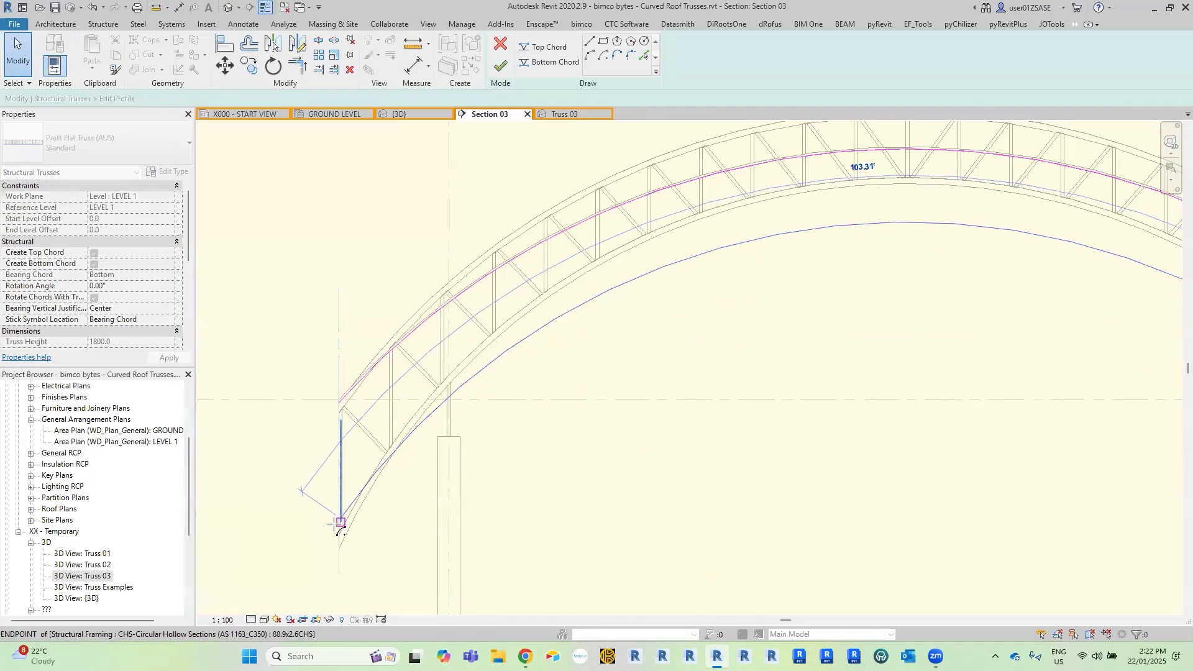
pyautogui.scroll(3, 334, 524)
pyautogui.scroll(-3, 333, 522)
pyautogui.scroll(4, 333, 528)
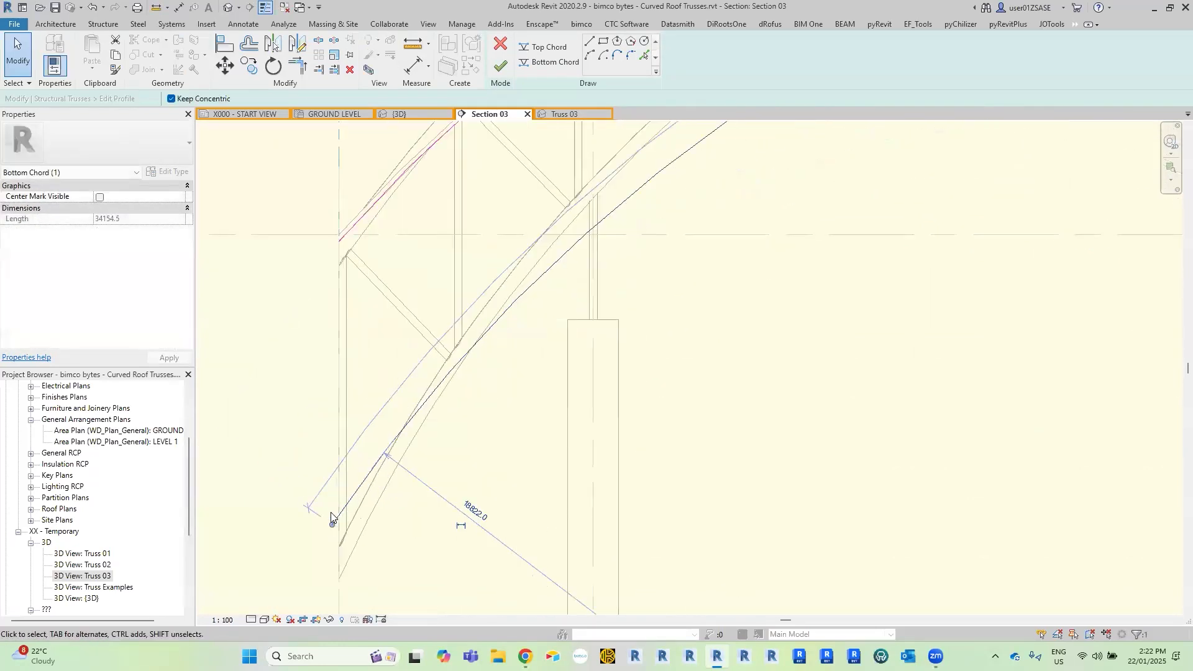
pyautogui.moveTo(337, 513); pyautogui.dragTo(339, 513)
# Extend the right end of the new bottom chord arc to the outer right reference plane.
pyautogui.scroll(-5, 325, 439)
pyautogui.moveTo(944, 405); pyautogui.dragTo(749, 415, button='middle')
pyautogui.scroll(3, 749, 415)
pyautogui.moveTo(750, 440); pyautogui.dragTo(832, 554)
pyautogui.scroll(5, 853, 561)
pyautogui.scroll(-4, 896, 483)
pyautogui.scroll(-6, 739, 400)
pyautogui.moveTo(698, 391); pyautogui.dragTo(809, 410, button='middle')
pyautogui.click(482, 319)
pyautogui.scroll(-1, 231, 286)
pyautogui.moveTo(231, 286); pyautogui.dragTo(610, 342, button='middle')
pyautogui.moveTo(525, 319); pyautogui.dragTo(446, 317, button='middle')
# Finish the truss profile, unjoin the conflicting chord elements and clear the truss selection.
pyautogui.click(500, 65)
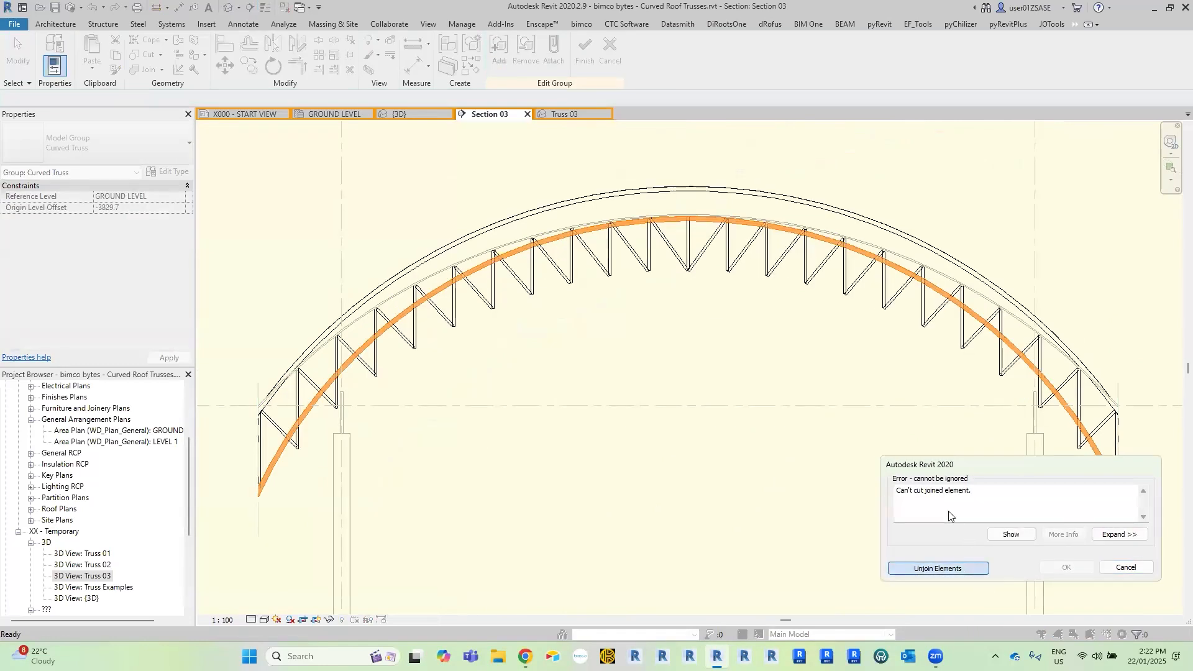
pyautogui.press('Return')
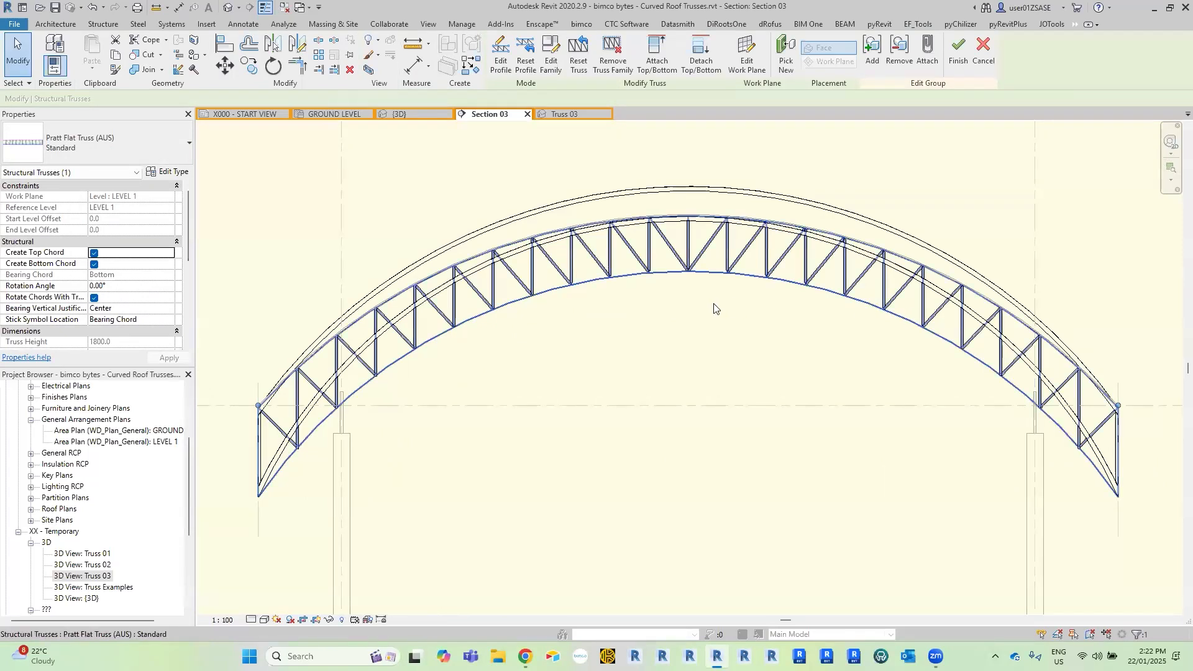
pyautogui.click(716, 336)
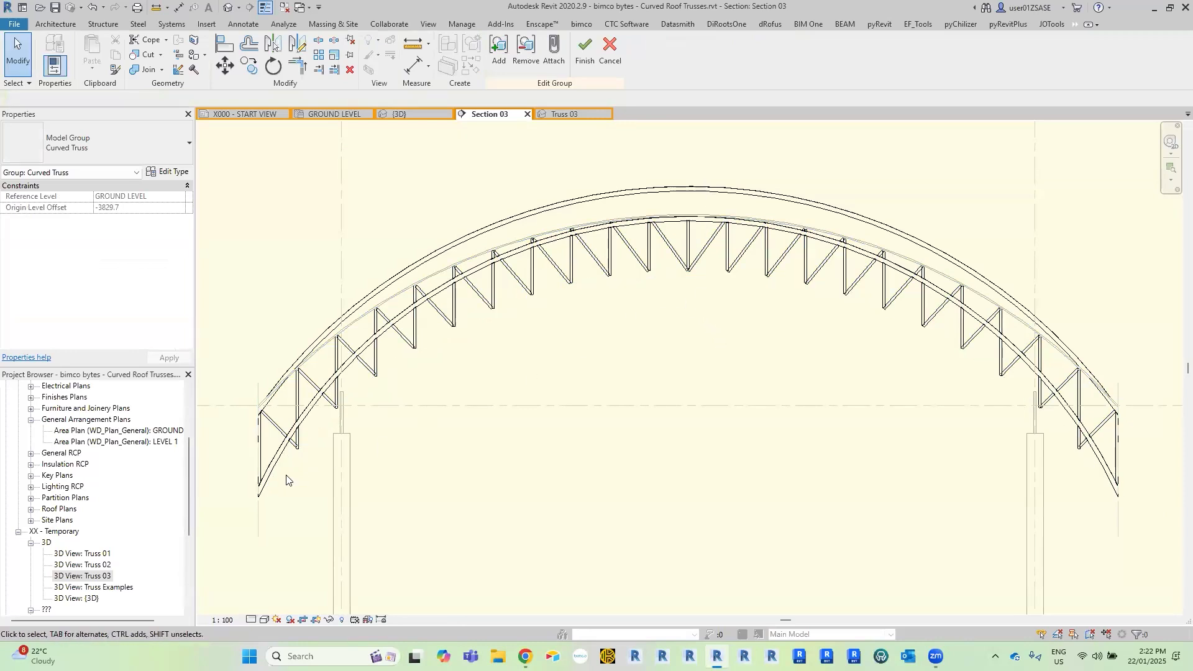
# Select the reference planes at the right end of the truss within the group.
pyautogui.click(449, 417)
pyautogui.keyDown('ctrl'); pyautogui.click(1122, 390); pyautogui.keyUp('ctrl')
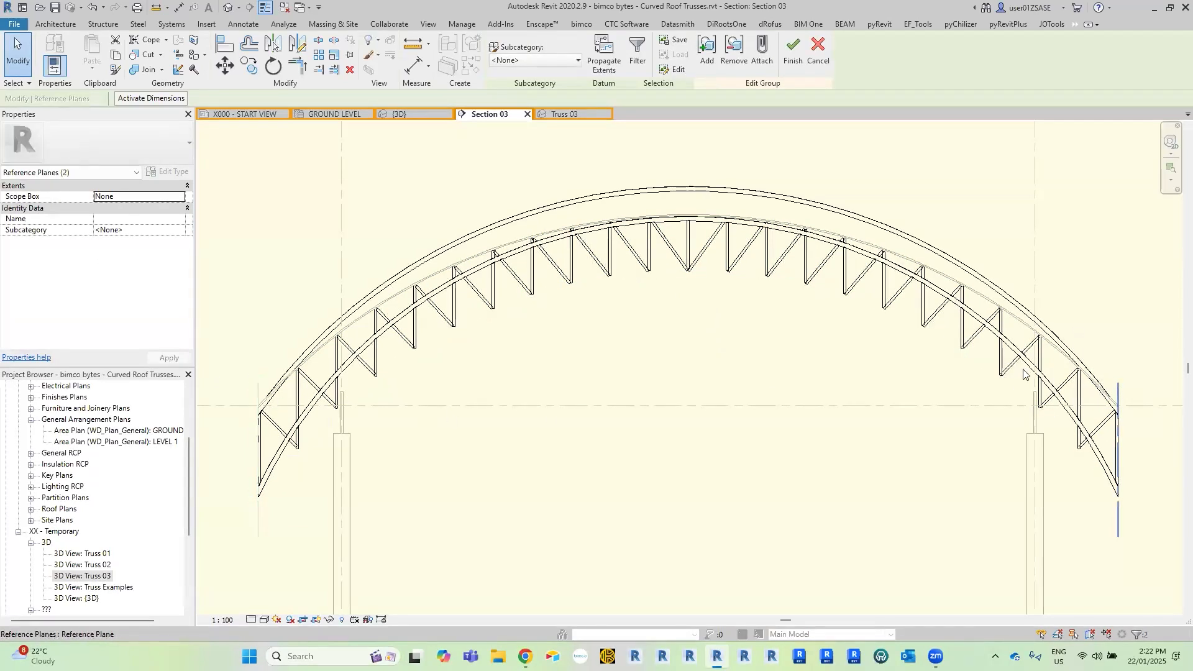
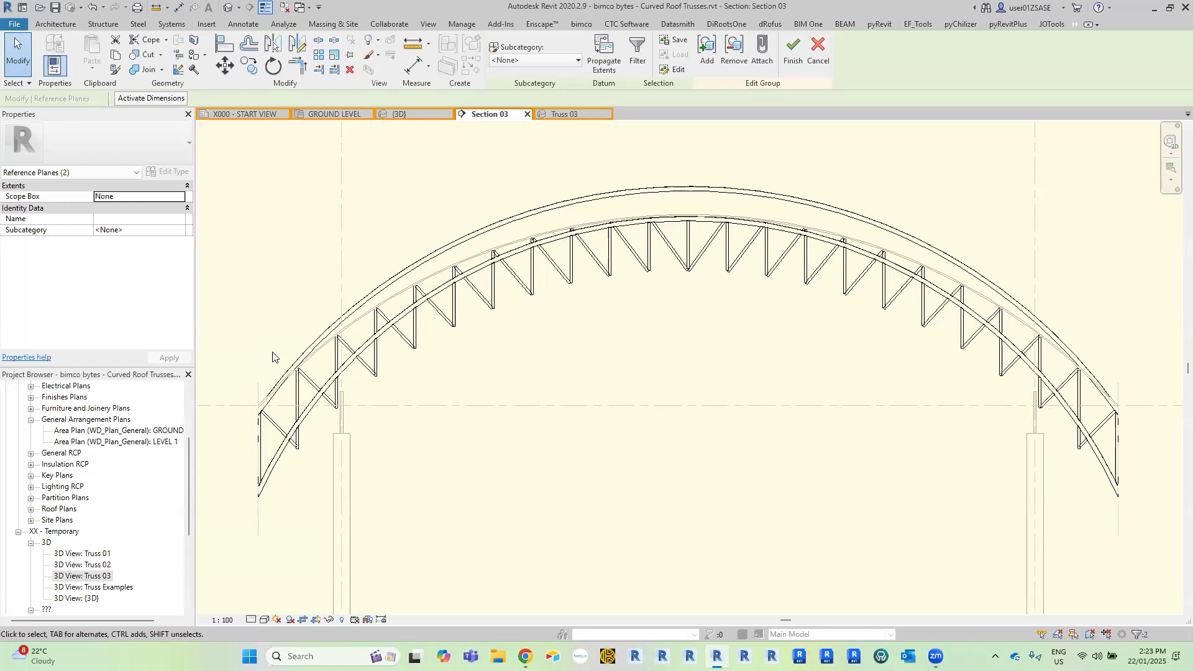
# Draw a vertical reference plane through the left end of the truss, spanning beyond both chords, within the group.
pyautogui.click(258, 388)
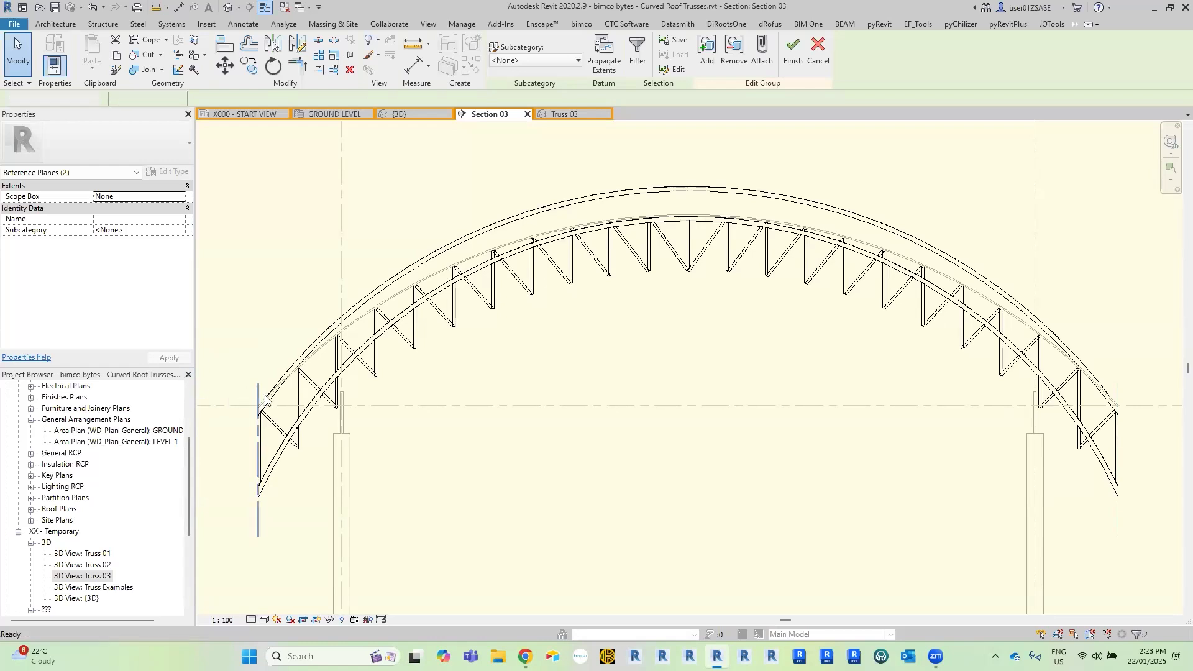
pyautogui.moveTo(301, 428); pyautogui.dragTo(435, 348, button='middle')
pyautogui.scroll(3, 390, 321)
pyautogui.moveTo(437, 303); pyautogui.dragTo(545, 296, button='middle')
pyautogui.scroll(3, 380, 292)
pyautogui.press('r')
pyautogui.press('p')
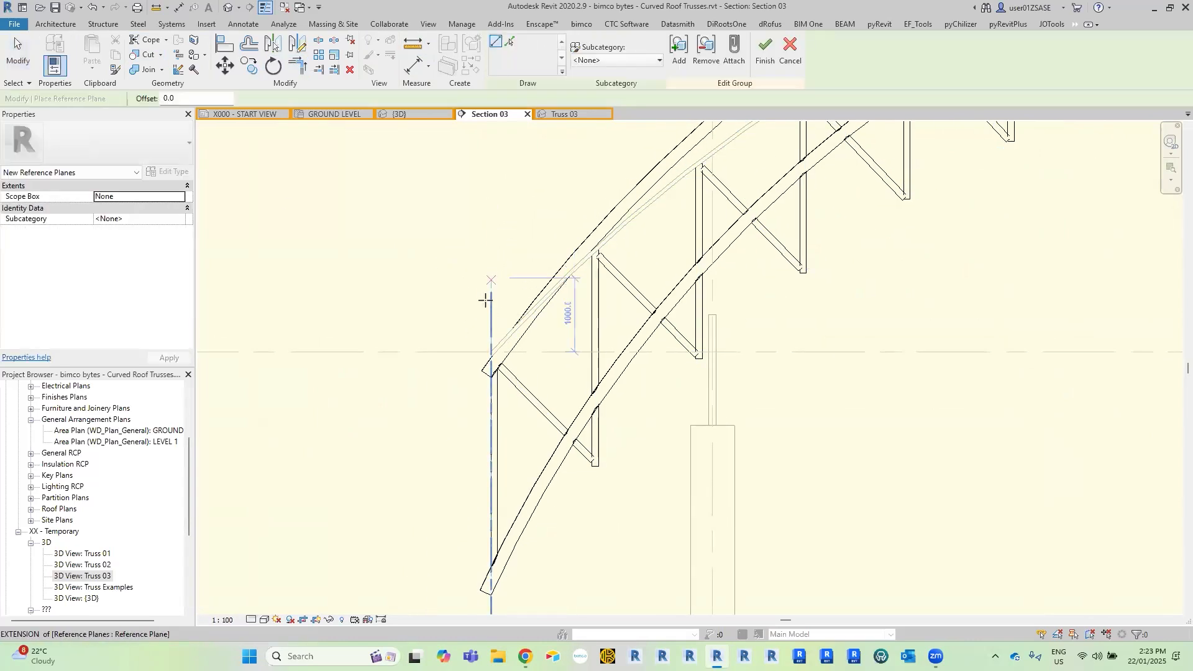
pyautogui.click(490, 197)
pyautogui.scroll(-3, 613, 281)
pyautogui.moveTo(558, 520); pyautogui.dragTo(562, 451, button='middle')
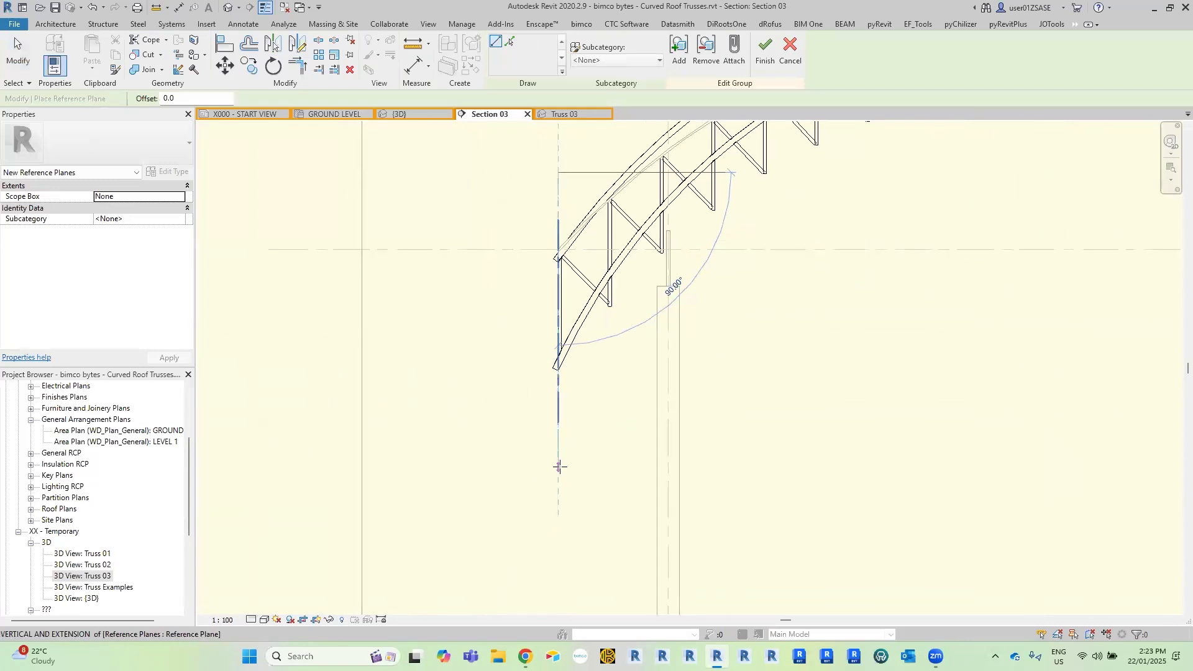
pyautogui.click(559, 465)
pyautogui.moveTo(684, 442); pyautogui.dragTo(519, 469, button='middle')
pyautogui.press('Escape')
pyautogui.press('Escape')
pyautogui.click(392, 208)
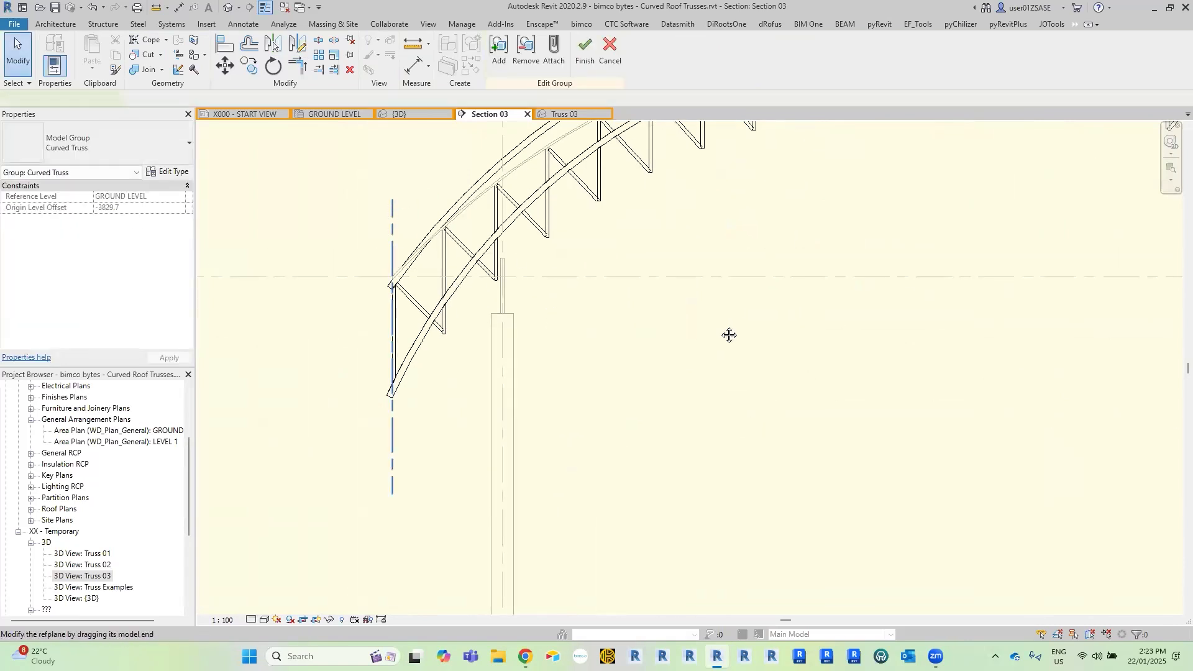
# Draw a matching vertical reference plane through the right end of the truss, extending above and below both chords.
pyautogui.moveTo(729, 334); pyautogui.dragTo(288, 380, button='middle')
pyautogui.moveTo(743, 357); pyautogui.dragTo(482, 360, button='middle')
pyautogui.press('c')
pyautogui.press('s')
pyautogui.scroll(6, 815, 267)
pyautogui.click(839, 249)
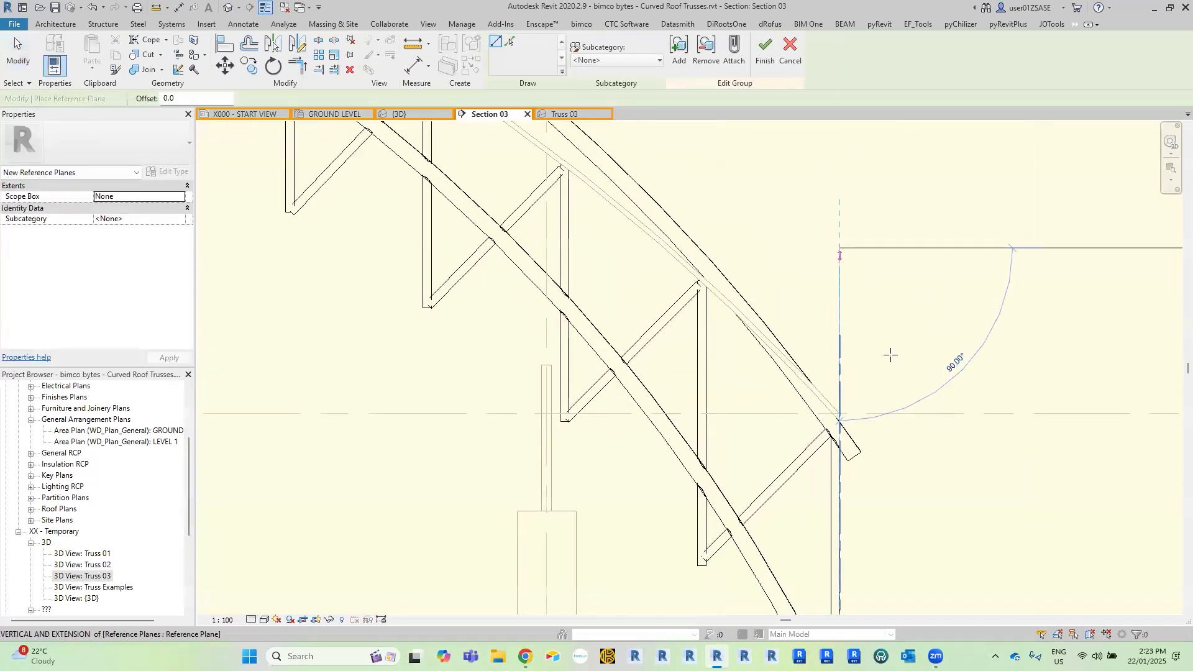
pyautogui.scroll(-3, 892, 363)
pyautogui.moveTo(929, 439); pyautogui.dragTo(929, 322, button='middle')
pyautogui.moveTo(859, 603); pyautogui.dragTo(853, 446, button='middle')
pyautogui.scroll(-1, 849, 488)
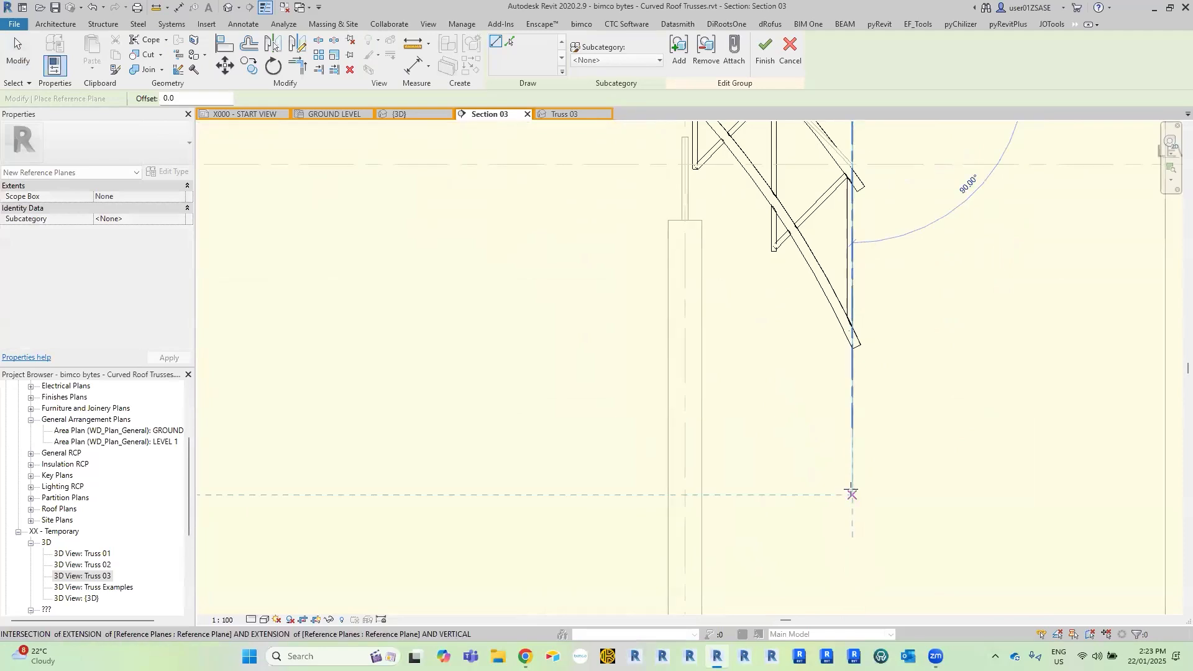
pyautogui.click(851, 491)
pyautogui.press('Escape')
pyautogui.press('Escape')
# Pin the displaced top and bottom chords back onto the truss profile and unjoin the conflicting elements.
pyautogui.scroll(-2, 812, 437)
pyautogui.scroll(-4, 813, 437)
pyautogui.moveTo(628, 372); pyautogui.dragTo(618, 246, button='middle')
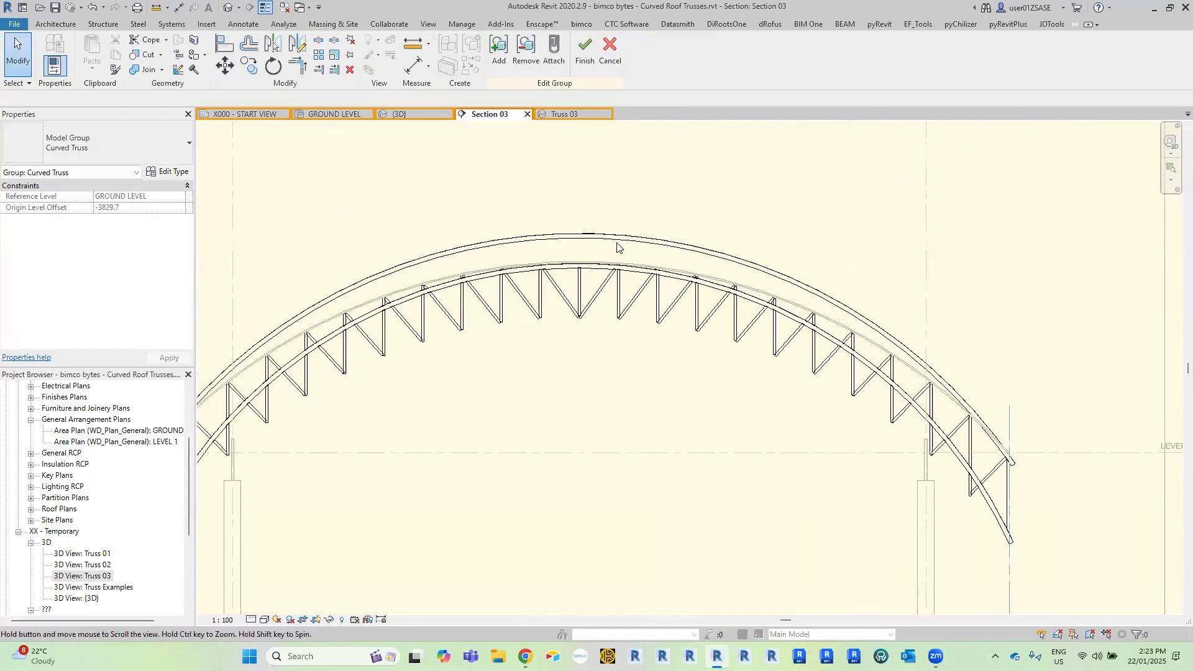
pyautogui.scroll(1, 667, 250)
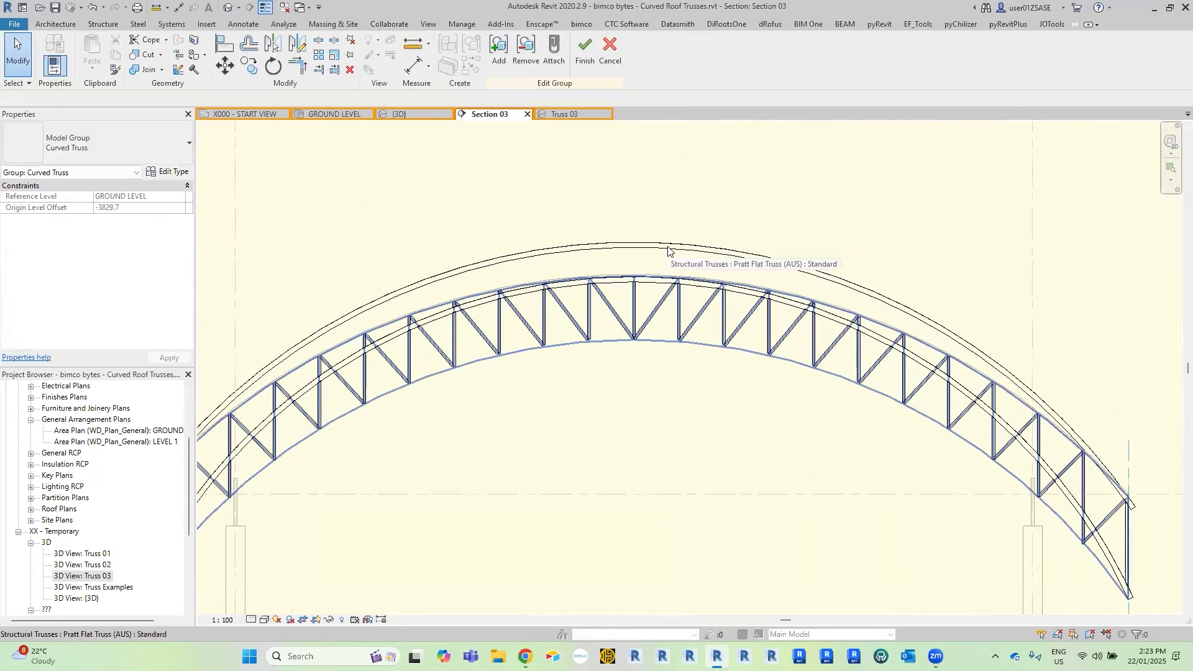
pyautogui.press('Tab')
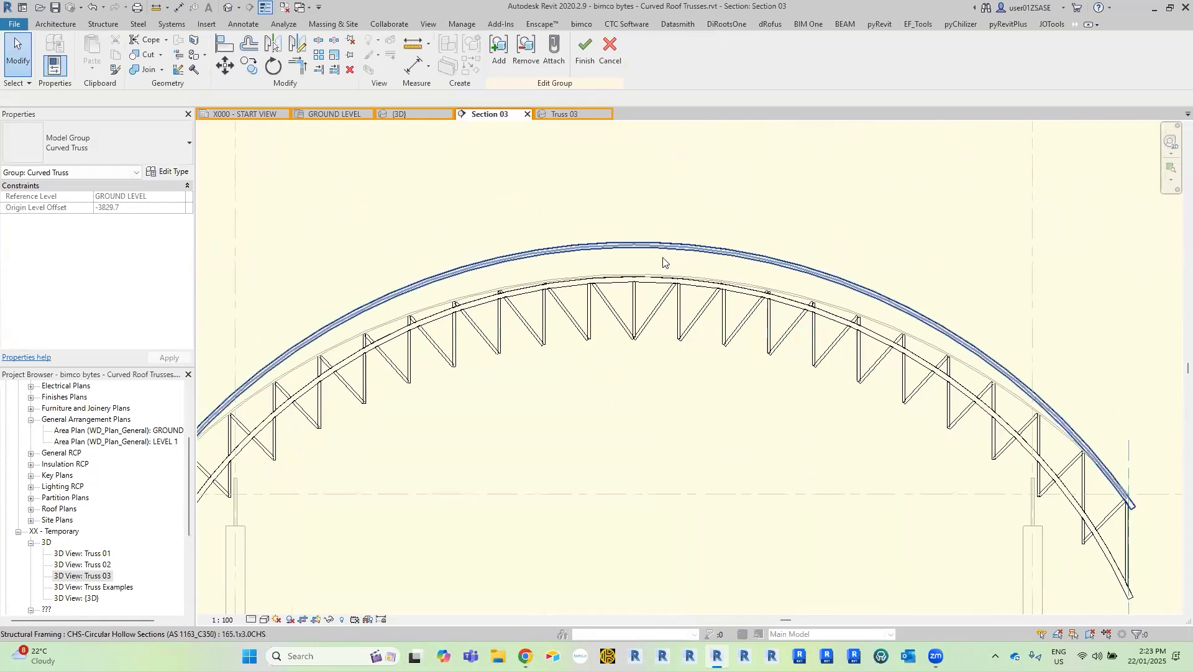
pyautogui.click(663, 263)
pyautogui.keyDown('ctrl'); pyautogui.click(654, 283); pyautogui.keyUp('ctrl')
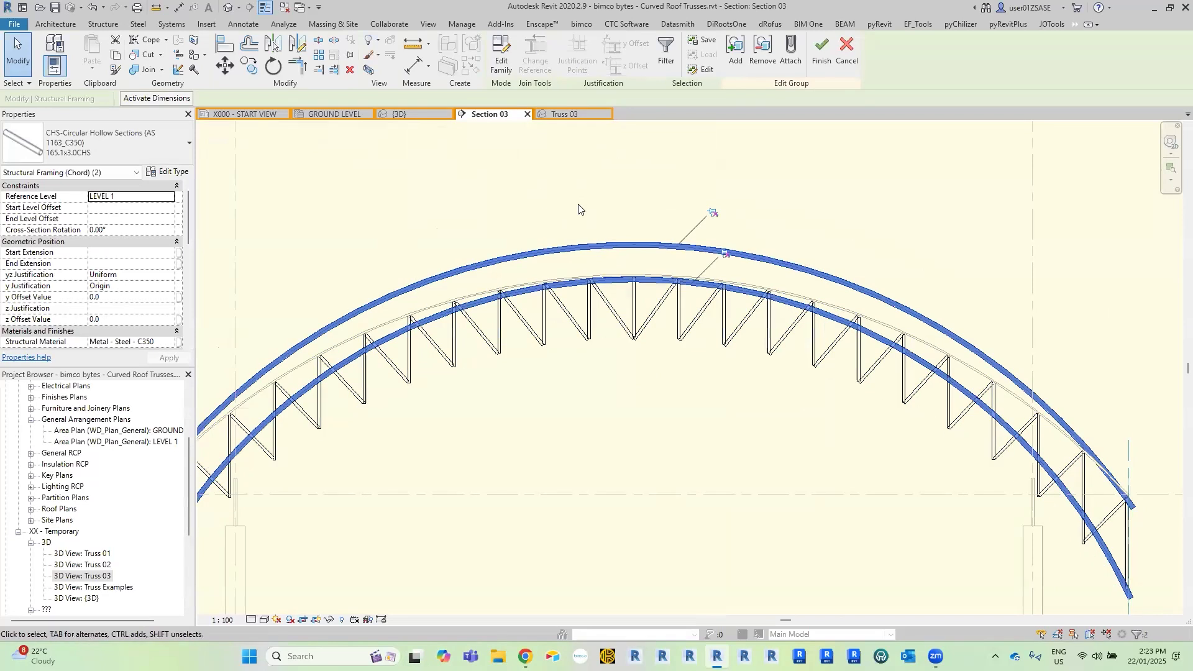
pyautogui.click(350, 56)
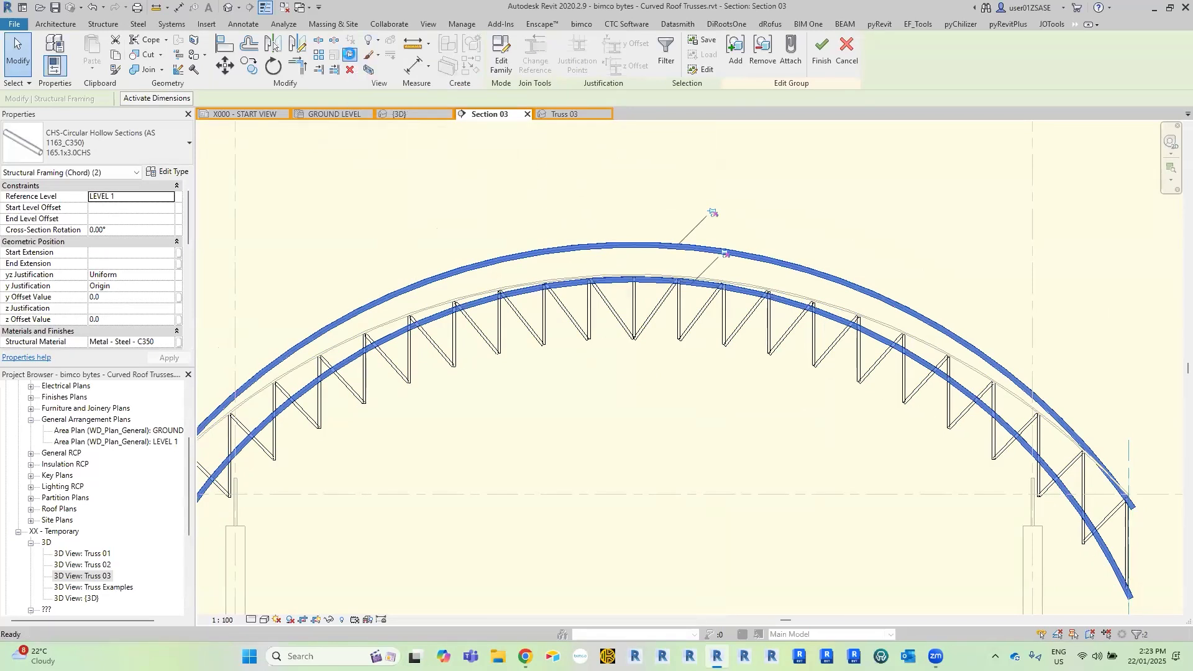
pyautogui.click(275, 46)
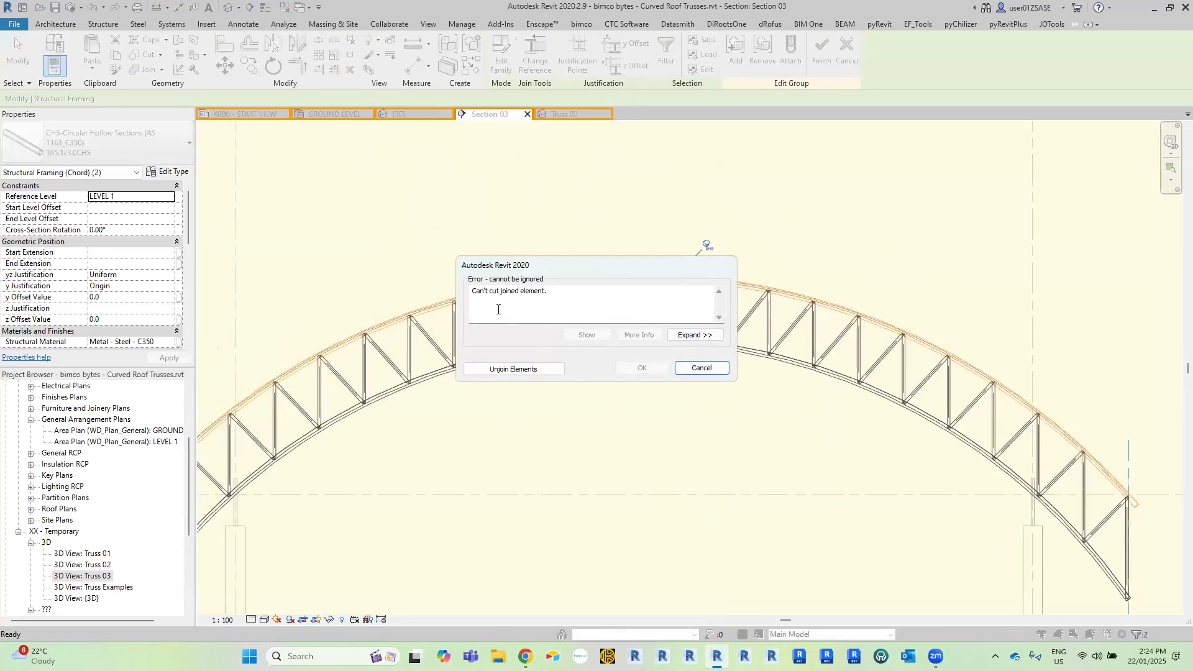
pyautogui.click(527, 369)
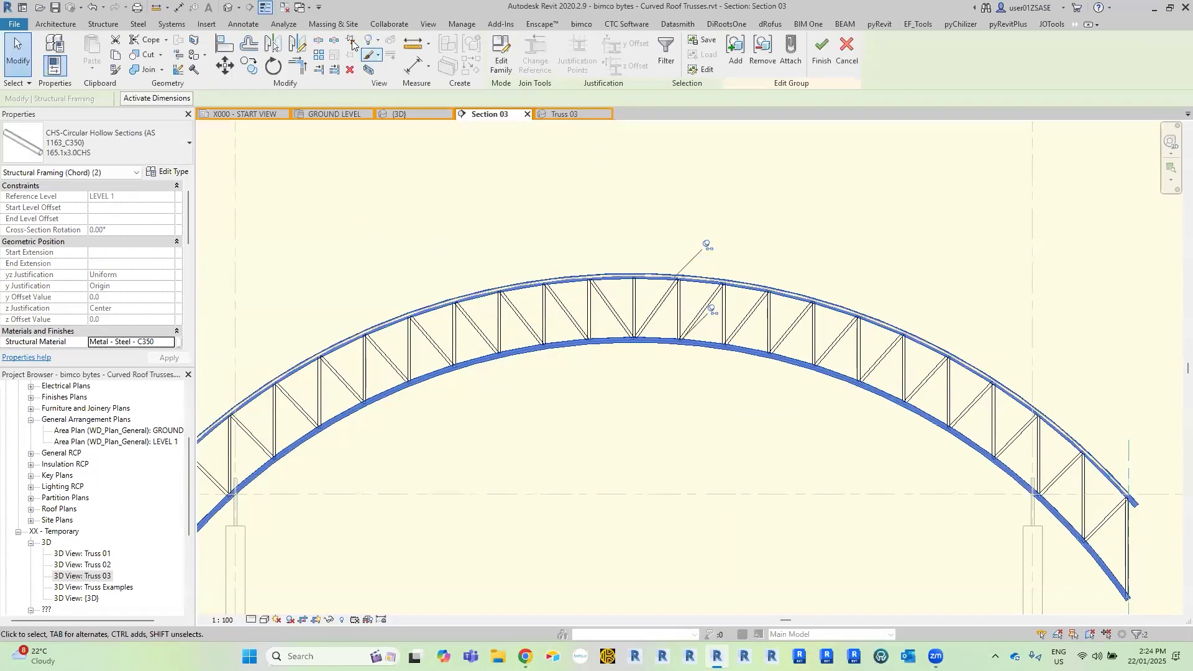
# Set the top chord's z Justification to Top.
pyautogui.moveTo(434, 352); pyautogui.dragTo(625, 344, button='middle')
pyautogui.scroll(5, 626, 343)
pyautogui.press('Escape')
pyautogui.scroll(3, 545, 309)
pyautogui.click(544, 309)
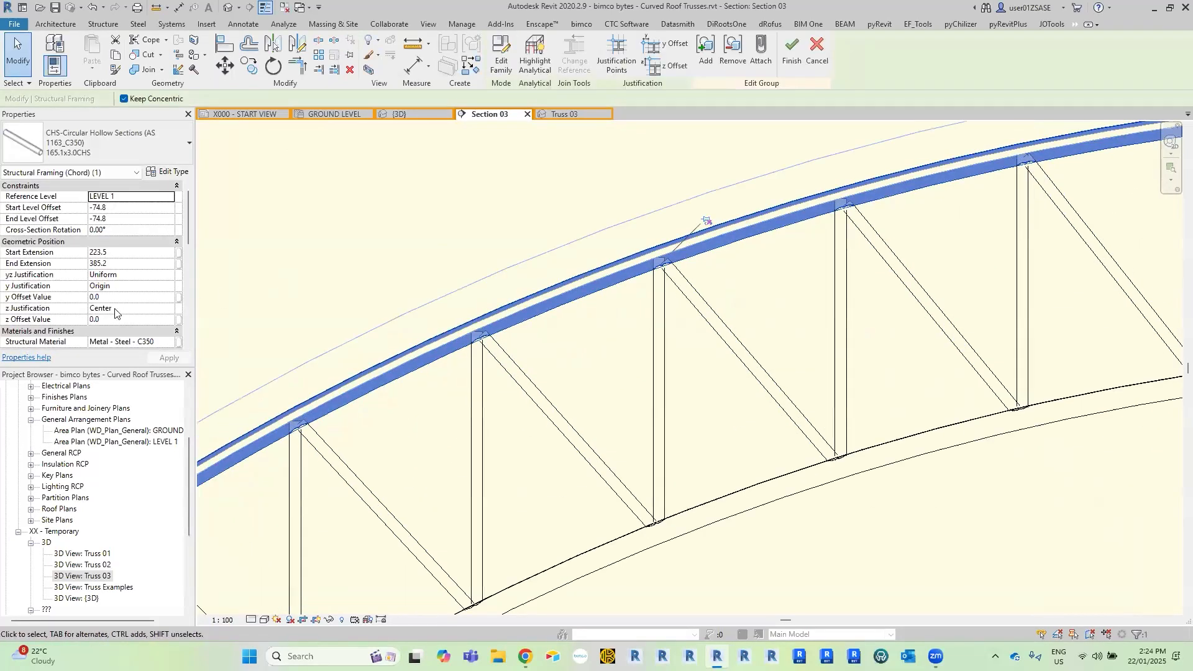
pyautogui.click(174, 311)
pyautogui.click(117, 327)
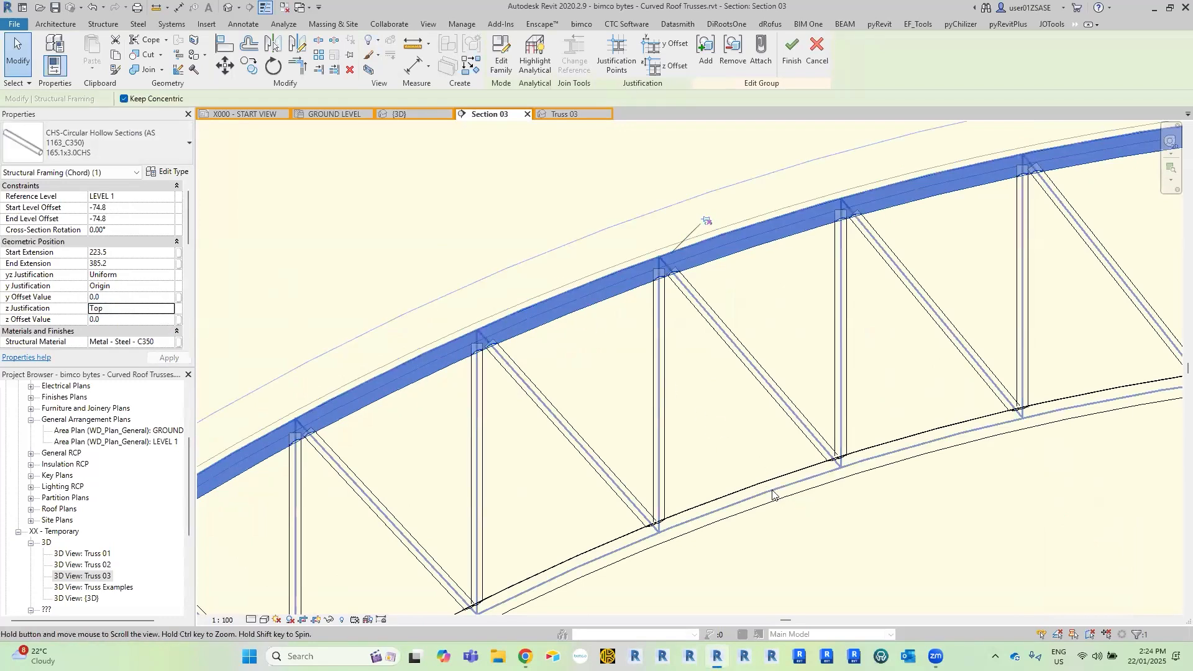
# Set the bottom chord's z Justification to Bottom.
pyautogui.press('Escape')
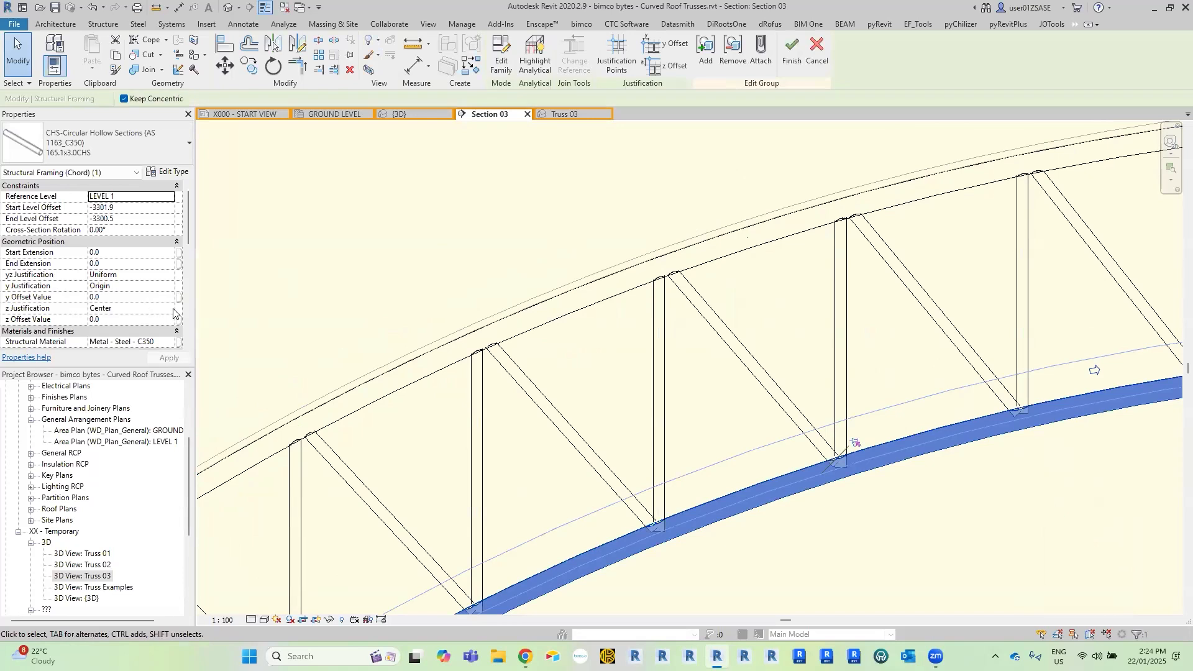
pyautogui.click(172, 311)
pyautogui.click(131, 347)
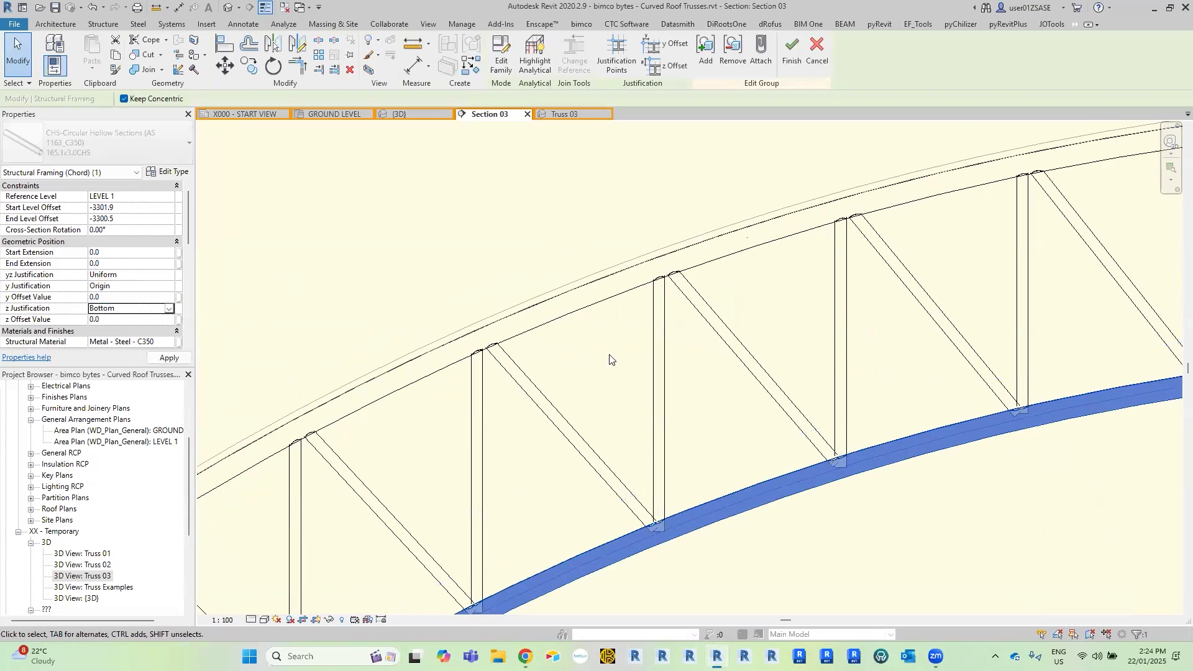
pyautogui.scroll(-4, 559, 348)
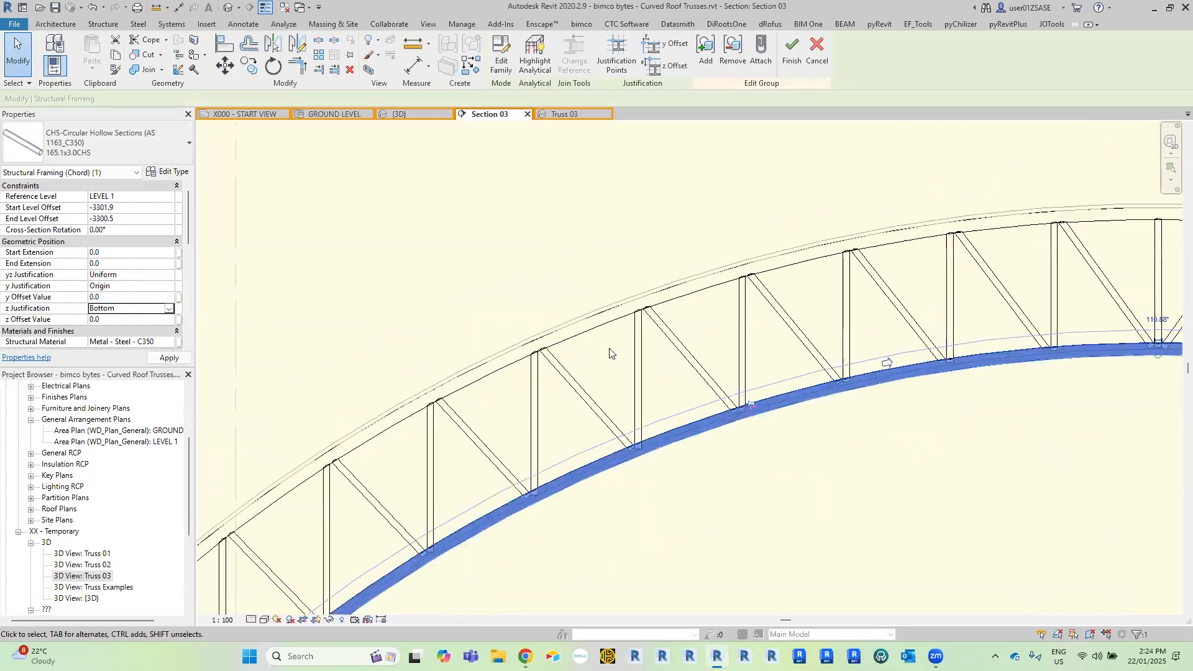
pyautogui.scroll(6, 585, 373)
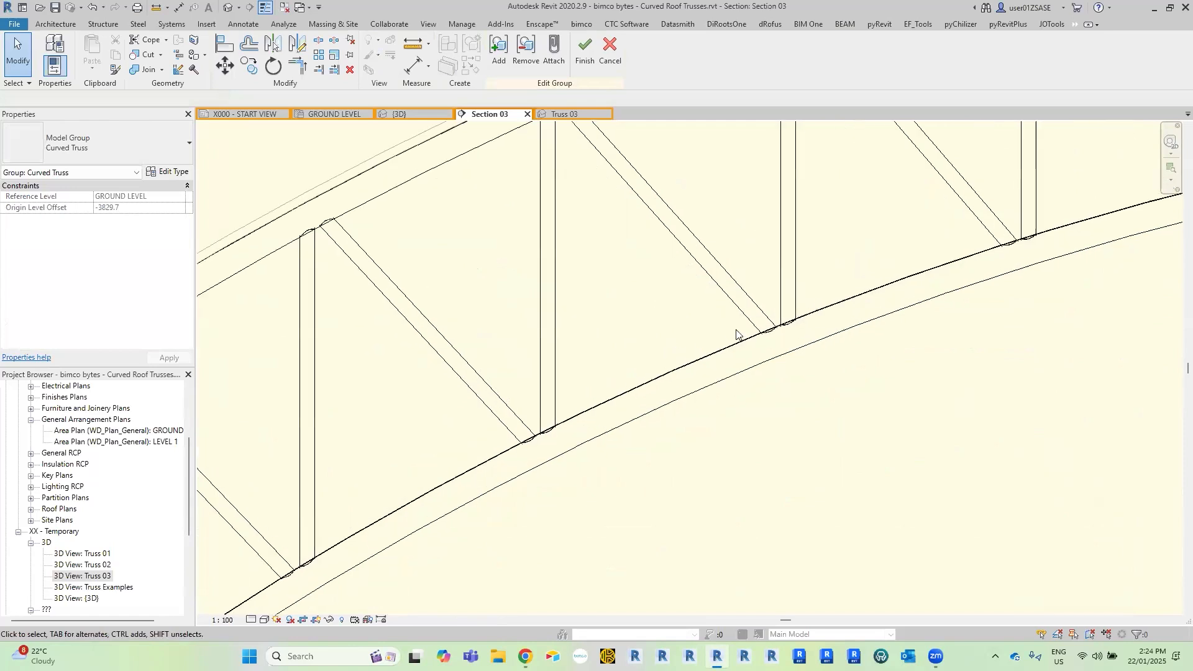
# Inspect the chord and web connections along the whole truss and the chord overhang at its left end.
pyautogui.scroll(3, 829, 286)
pyautogui.moveTo(844, 264); pyautogui.dragTo(628, 421, button='middle')
pyautogui.scroll(-2, 634, 423)
pyautogui.scroll(-1, 716, 436)
pyautogui.moveTo(735, 448); pyautogui.dragTo(636, 471, button='middle')
pyautogui.moveTo(804, 389); pyautogui.dragTo(565, 445, button='middle')
pyautogui.moveTo(642, 386); pyautogui.dragTo(385, 369, button='middle')
pyautogui.scroll(-2, 690, 406)
pyautogui.scroll(-2, 714, 397)
pyautogui.scroll(1, 851, 373)
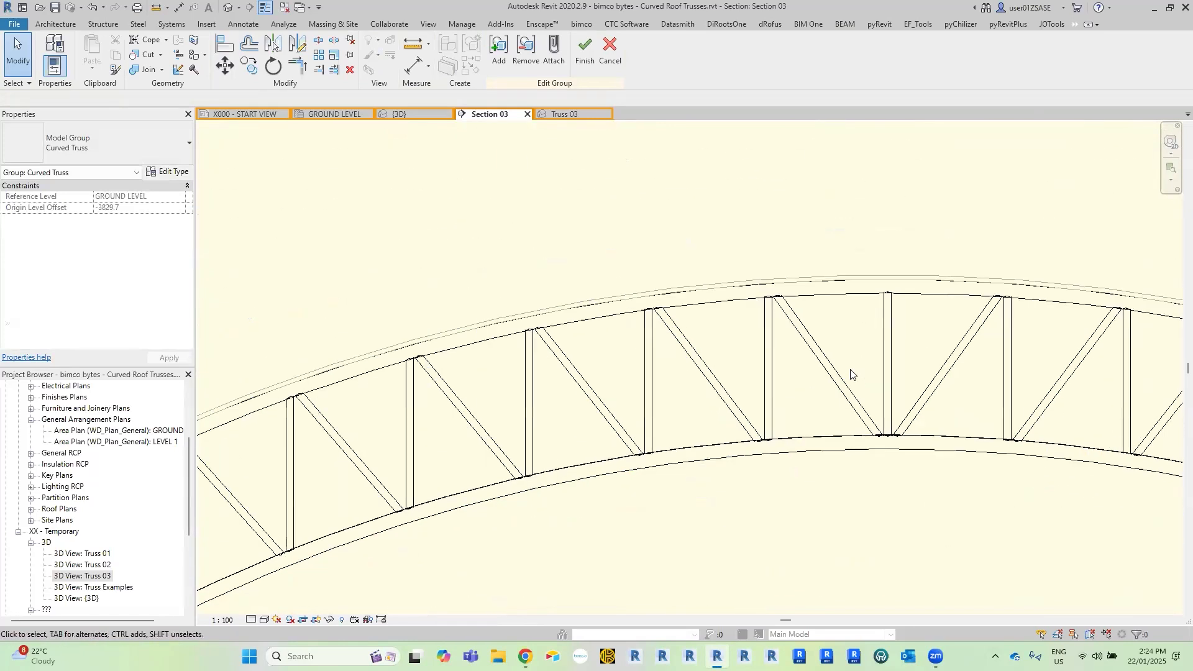
pyautogui.scroll(-1, 594, 375)
pyautogui.moveTo(318, 517); pyautogui.dragTo(596, 445, button='middle')
pyautogui.moveTo(635, 410); pyautogui.dragTo(863, 279, button='middle')
pyautogui.moveTo(528, 455); pyautogui.dragTo(708, 356, button='middle')
pyautogui.scroll(3, 625, 373)
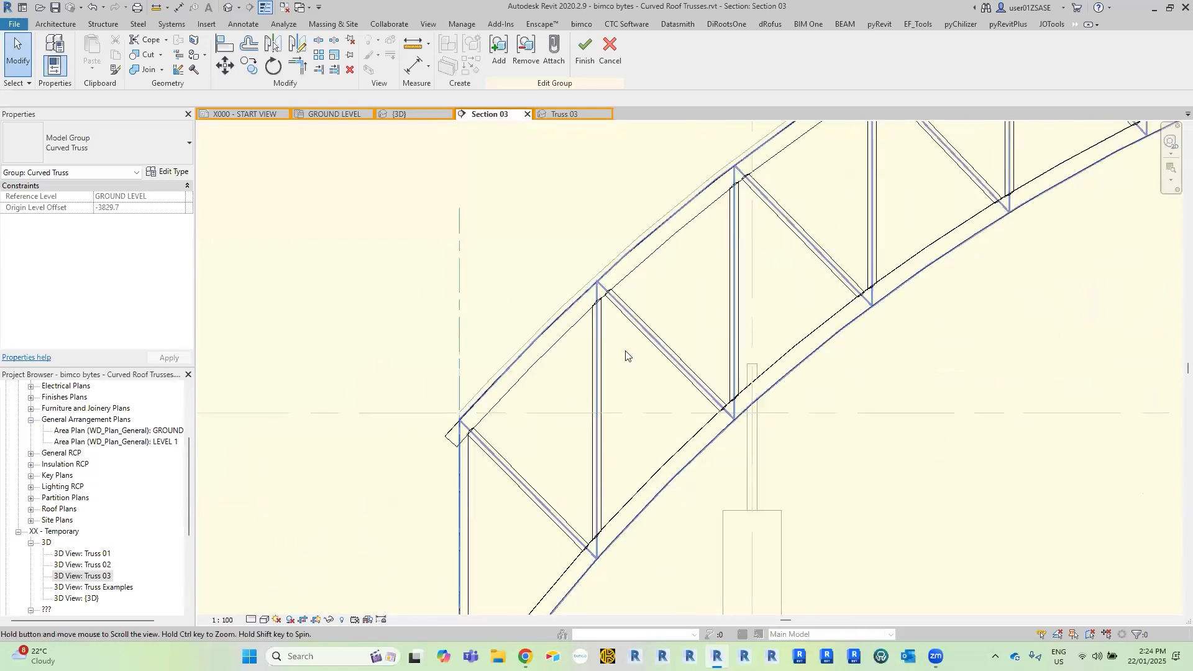
pyautogui.scroll(-3, 518, 329)
pyautogui.scroll(3, 513, 336)
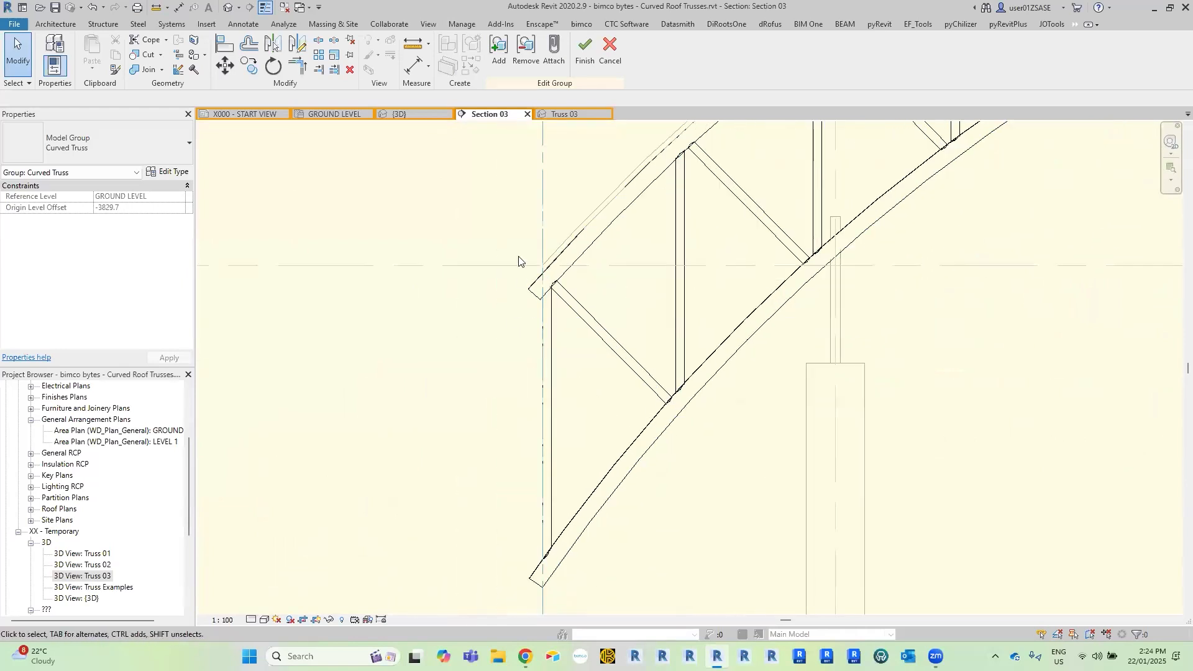
pyautogui.scroll(-3, 519, 261)
pyautogui.scroll(3, 527, 237)
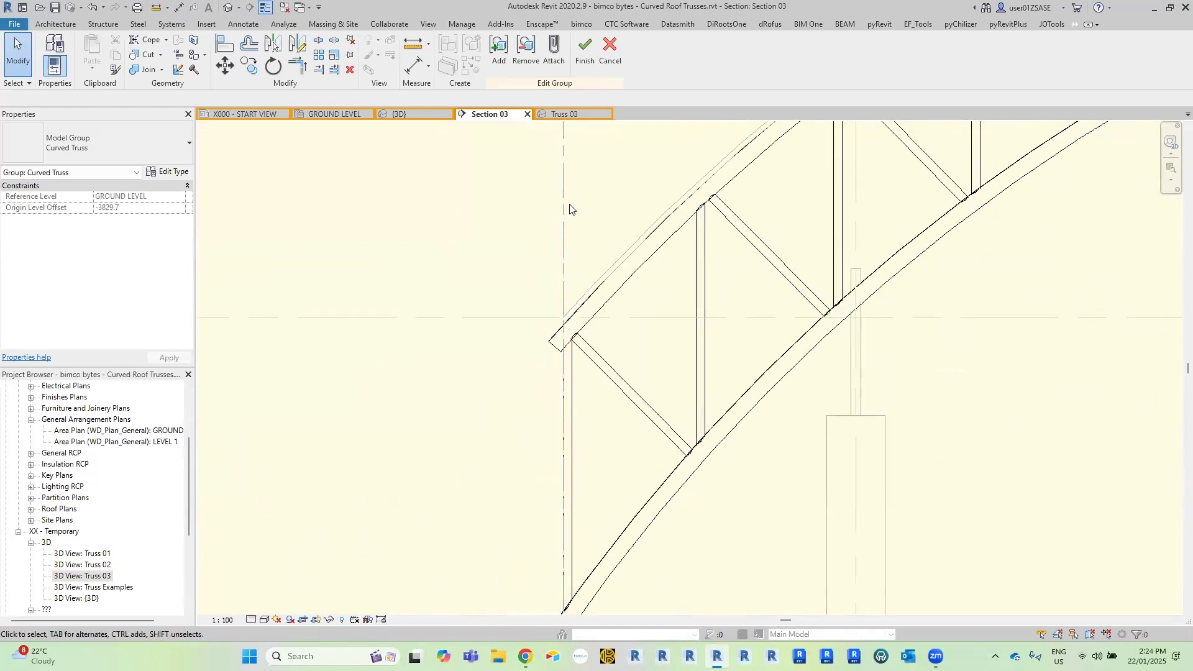
pyautogui.scroll(-2, 528, 214)
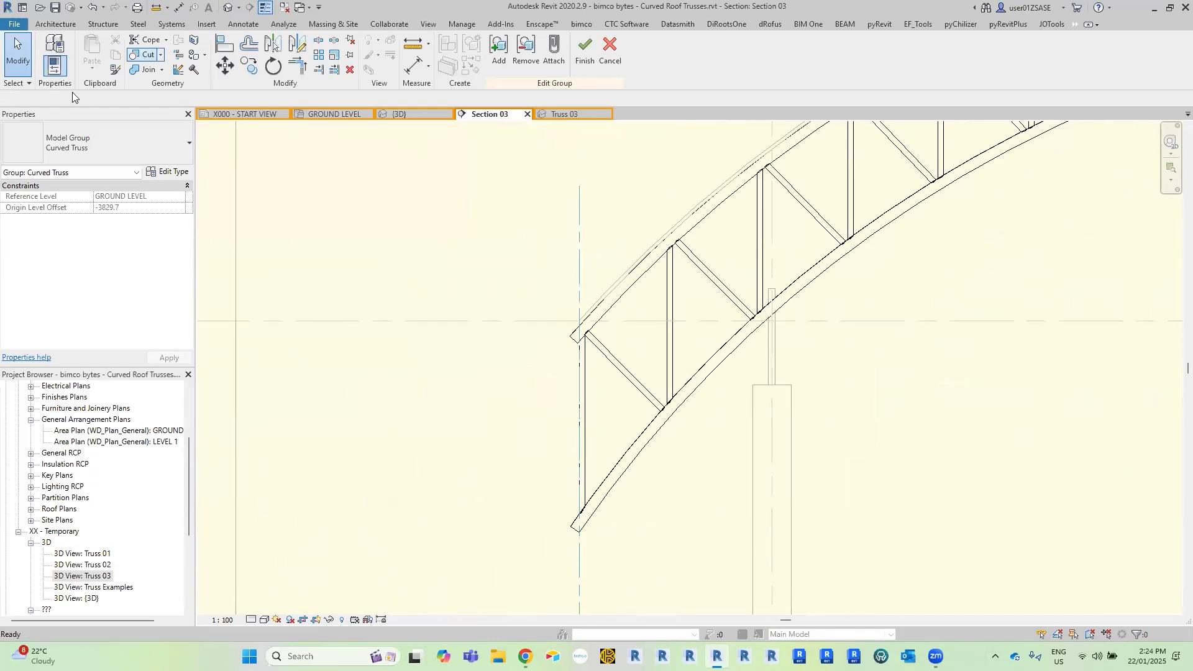
# Cut the left ends of the top and bottom chords with the left reference plane, using Multiple Cut.
pyautogui.click(34, 99)
pyautogui.click(618, 296)
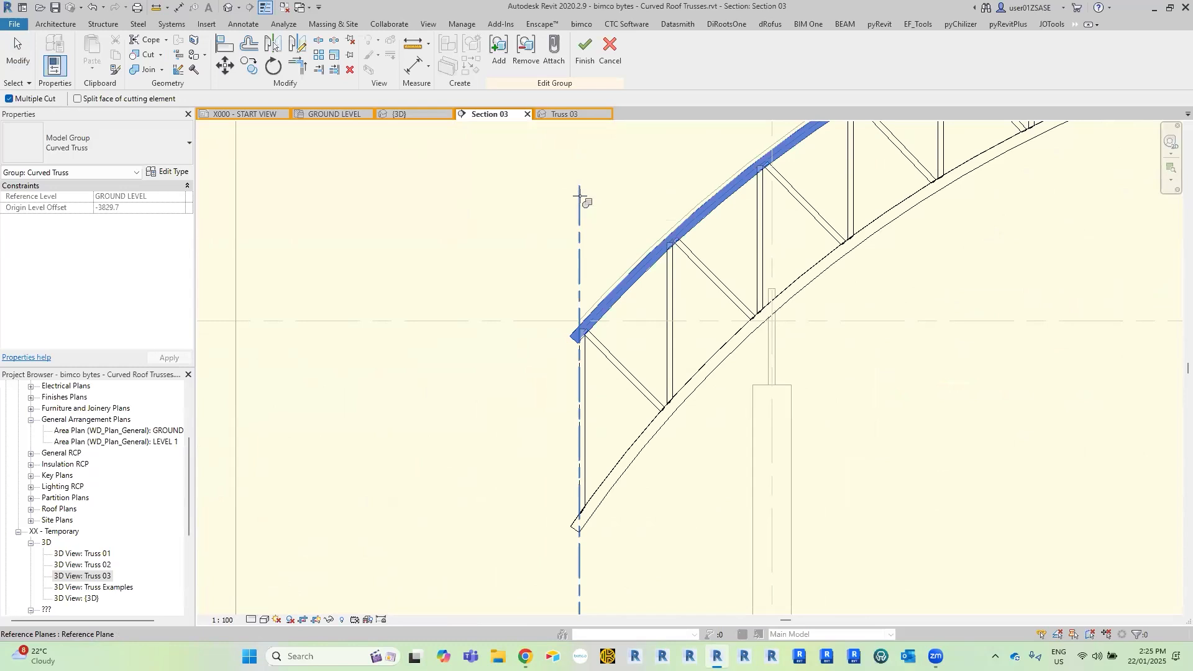
pyautogui.moveTo(633, 404); pyautogui.dragTo(637, 195, button='middle')
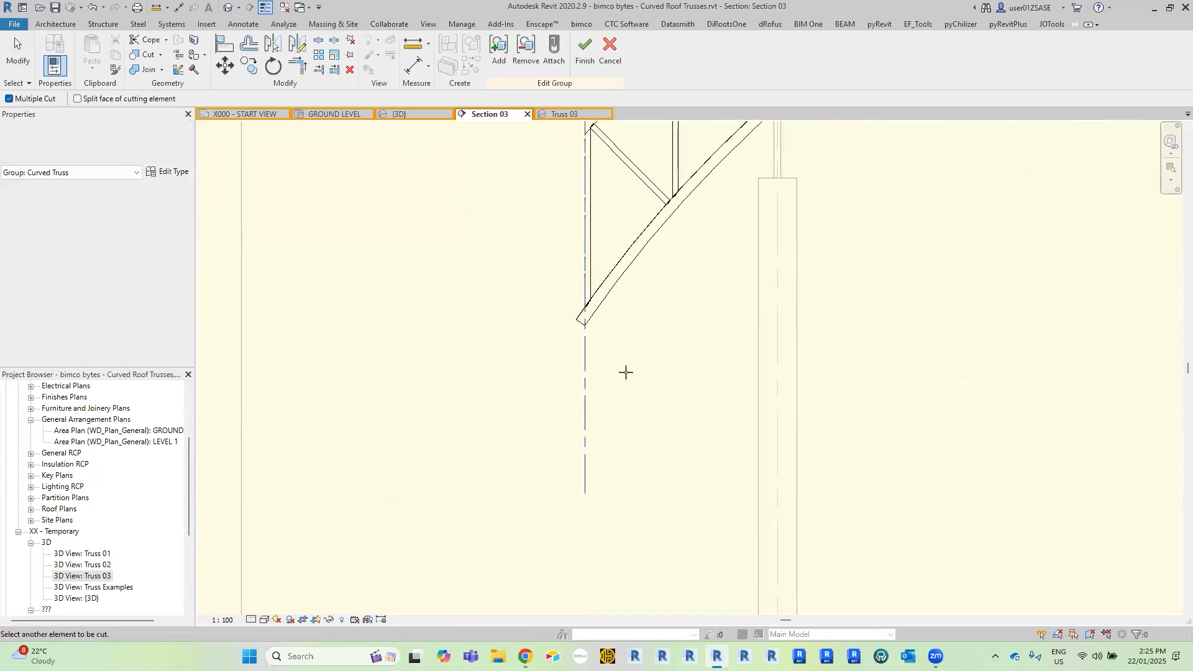
pyautogui.scroll(2, 620, 295)
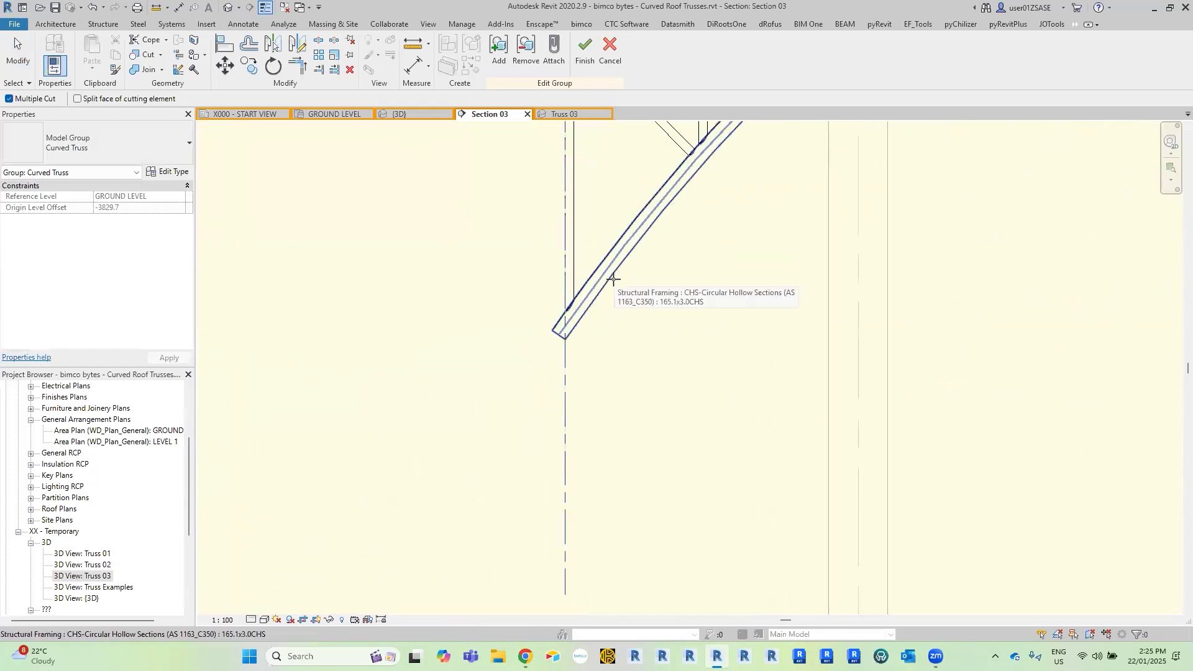
pyautogui.press('Escape')
pyautogui.press('Escape')
# Cut the right ends of the bottom and top chords with the right reference plane.
pyautogui.scroll(-3, 423, 360)
pyautogui.moveTo(1090, 357); pyautogui.dragTo(357, 376, button='middle')
pyautogui.press('c')
pyautogui.press('u')
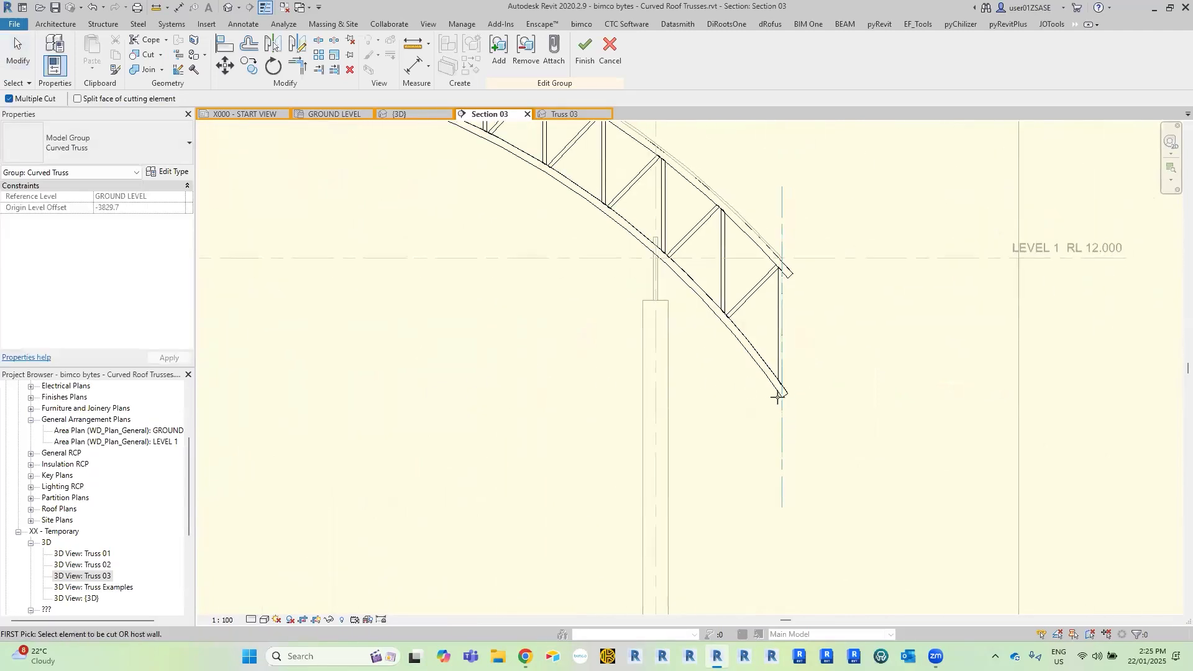
pyautogui.scroll(2, 784, 423)
pyautogui.click(788, 390)
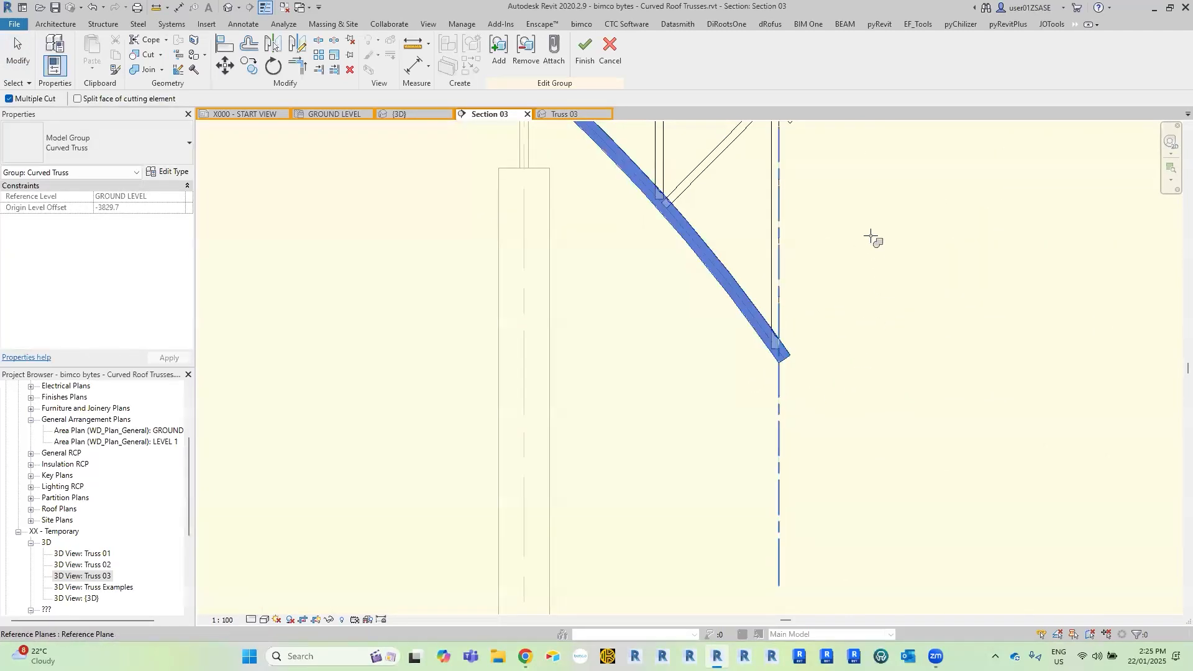
pyautogui.moveTo(837, 205); pyautogui.dragTo(859, 378, button='middle')
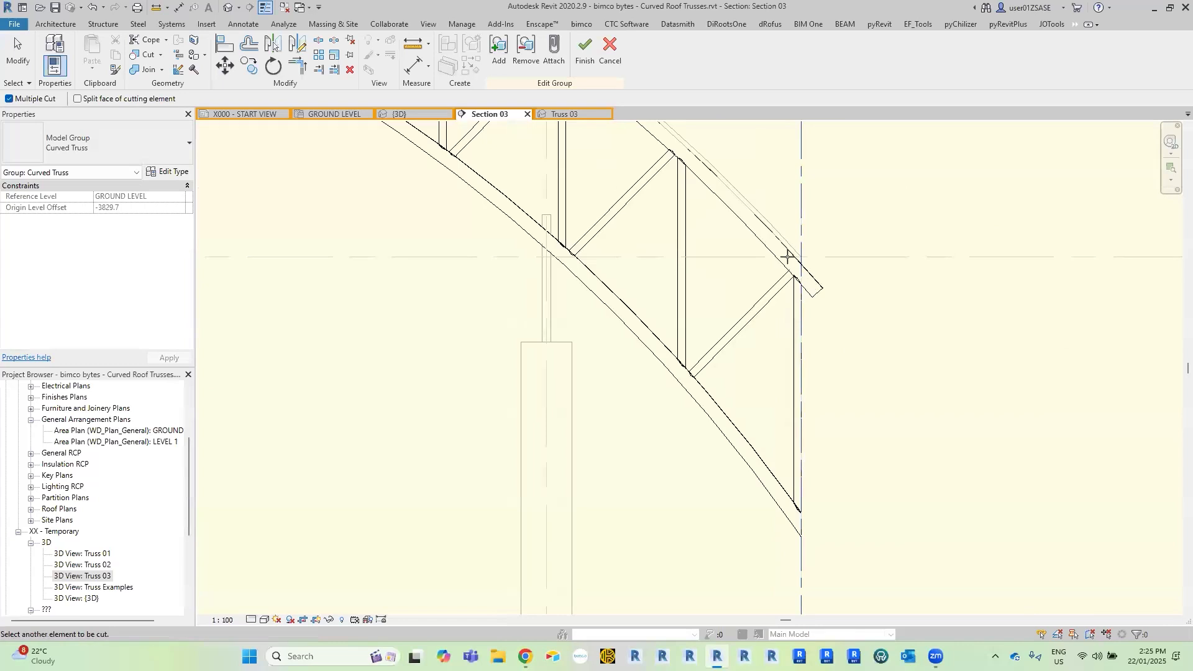
pyautogui.click(801, 167)
pyautogui.press('Escape')
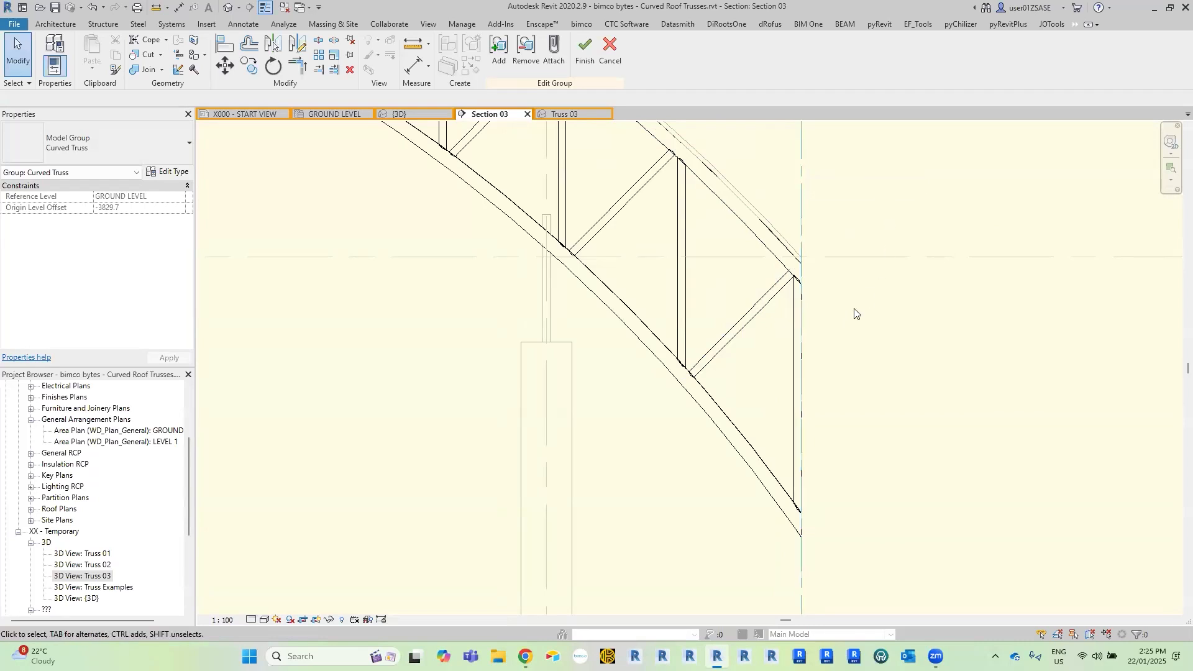
# Finish editing the Curved Truss group and unjoin the conflicting elements.
pyautogui.scroll(-6, 816, 271)
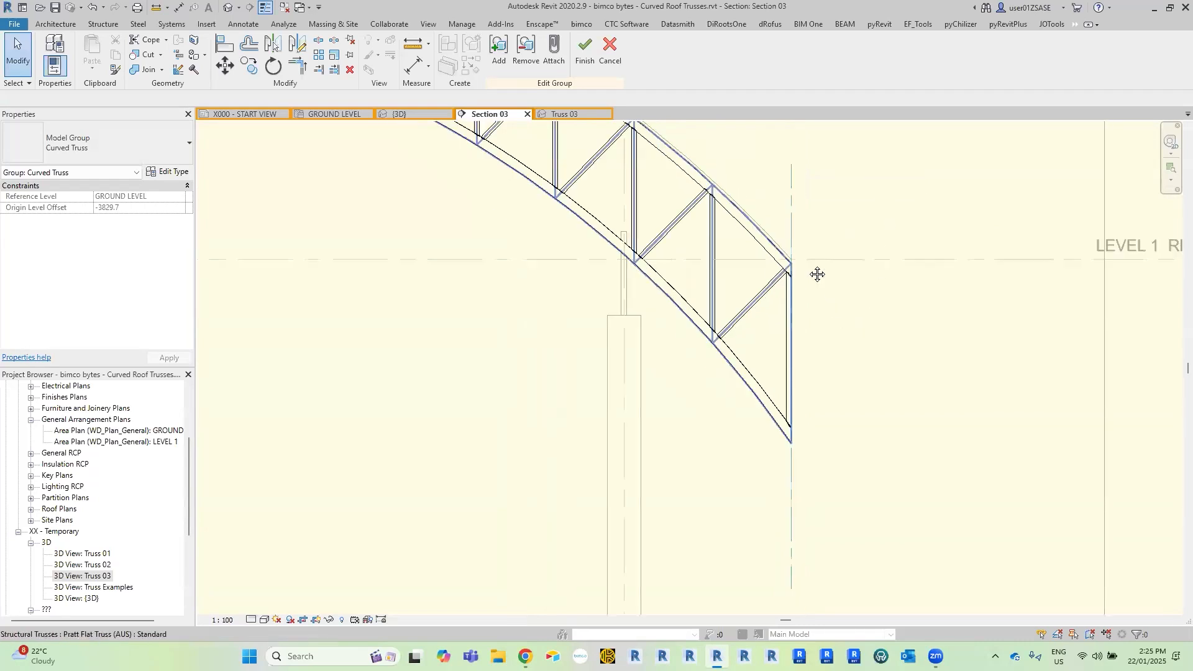
pyautogui.moveTo(546, 365); pyautogui.dragTo(723, 346, button='middle')
pyautogui.scroll(-2, 608, 306)
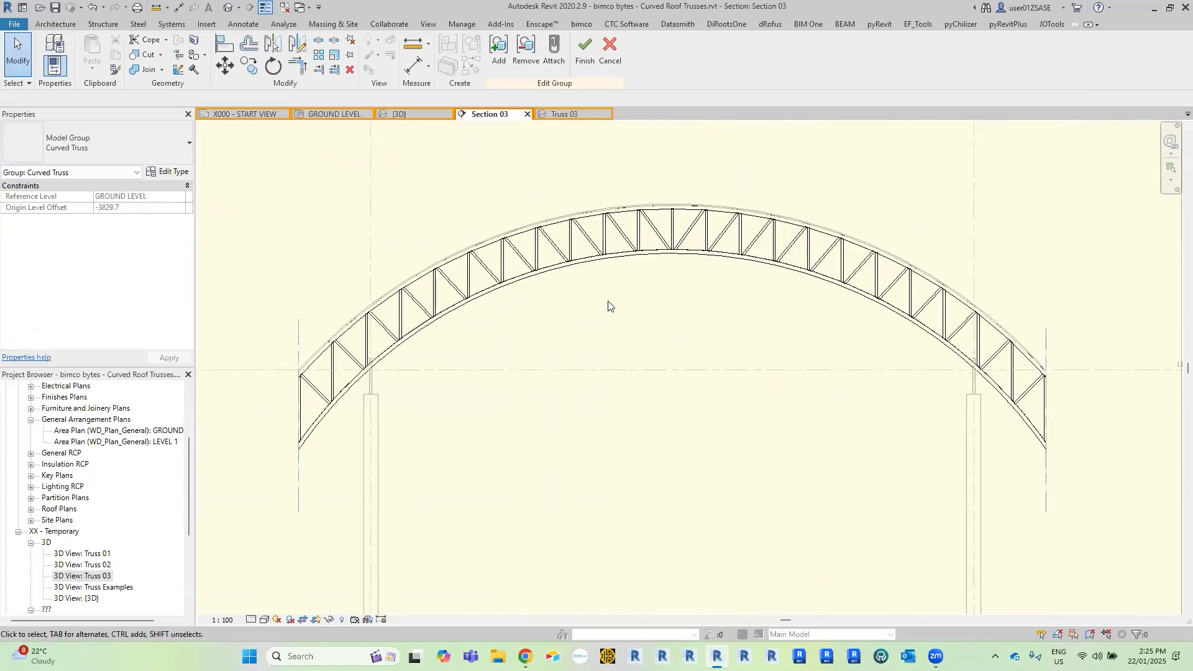
pyautogui.click(585, 50)
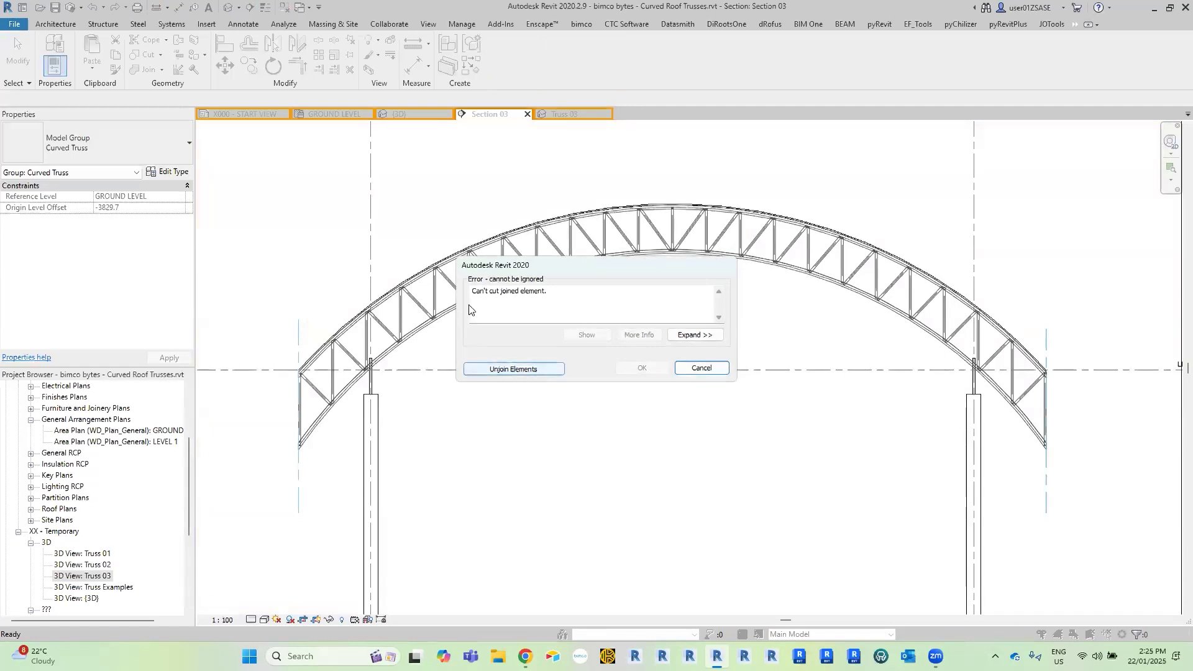
pyautogui.click(491, 369)
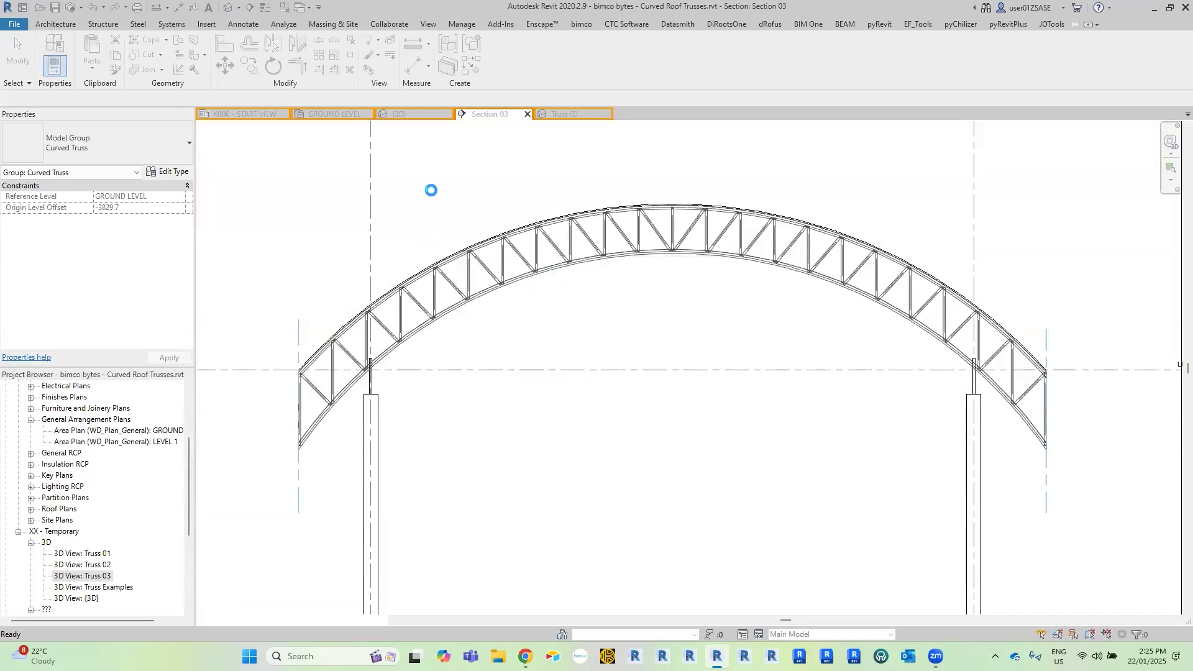
pyautogui.click(447, 180)
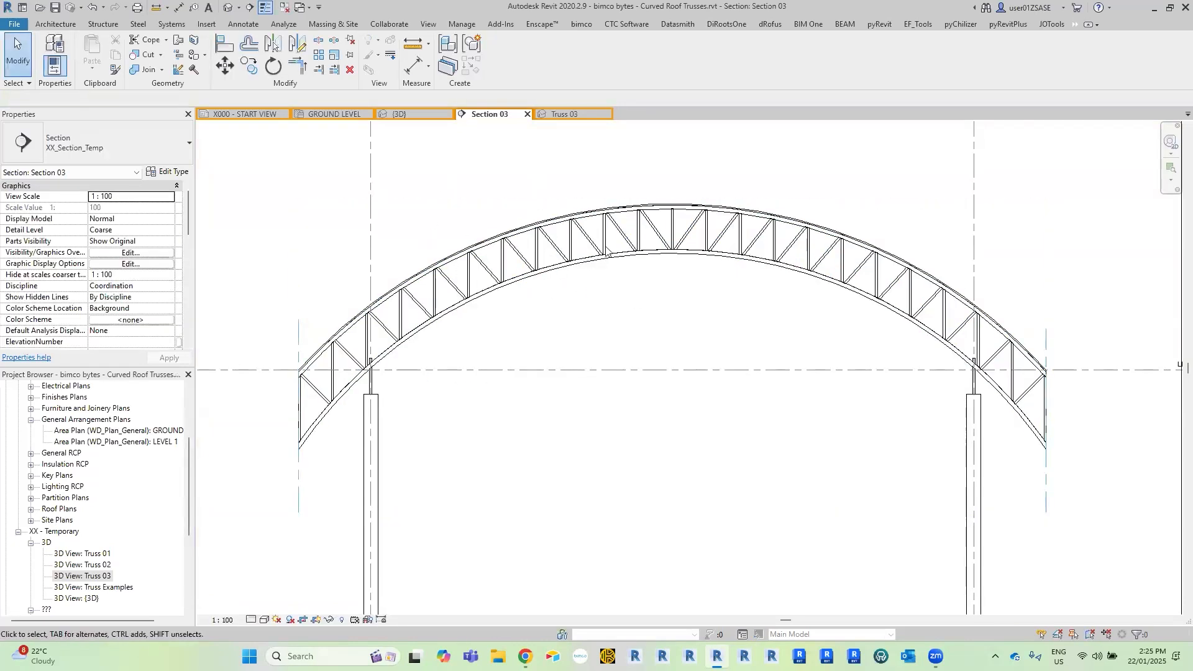
# Inspect the trimmed left end of the truss in Section 03, including the chord cuts and the end web connections.
pyautogui.scroll(4, 382, 339)
pyautogui.moveTo(590, 339); pyautogui.dragTo(799, 295, button='middle')
pyautogui.scroll(5, 407, 420)
pyautogui.moveTo(446, 307); pyautogui.dragTo(364, 432, button='middle')
pyautogui.moveTo(581, 200); pyautogui.dragTo(576, 215, button='middle')
pyautogui.scroll(4, 434, 283)
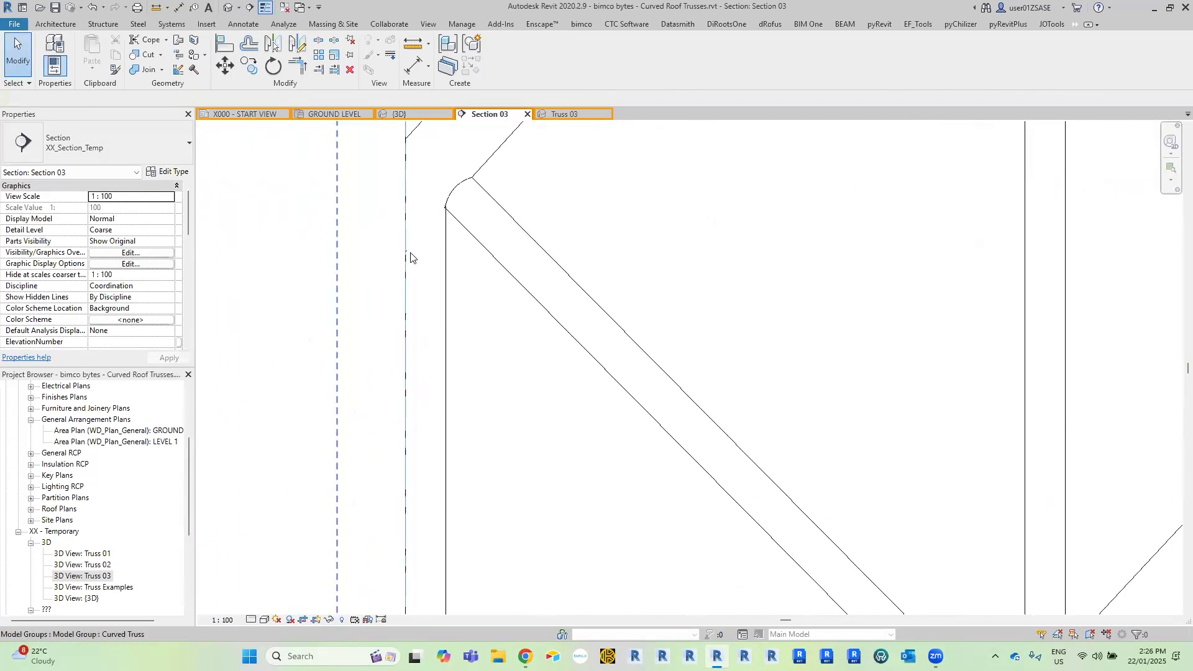
pyautogui.scroll(-3, 422, 236)
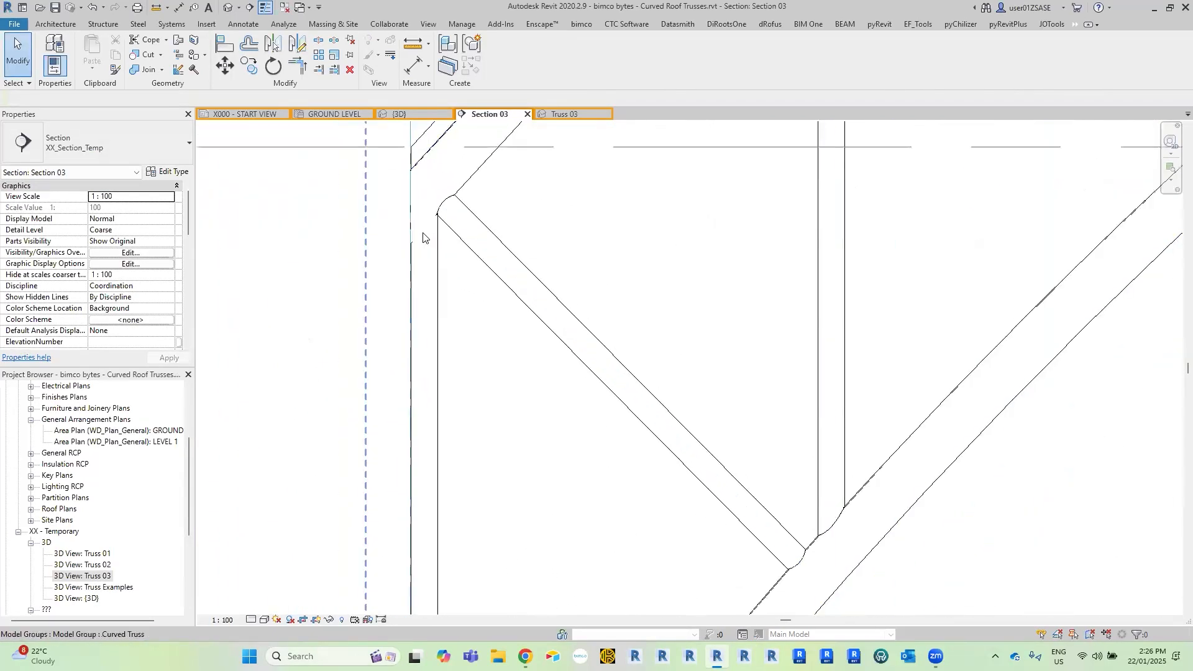
pyautogui.scroll(-4, 422, 236)
pyautogui.moveTo(426, 244); pyautogui.dragTo(454, 386, button='middle')
pyautogui.scroll(-1, 519, 292)
pyautogui.moveTo(526, 138); pyautogui.dragTo(482, 197, button='middle')
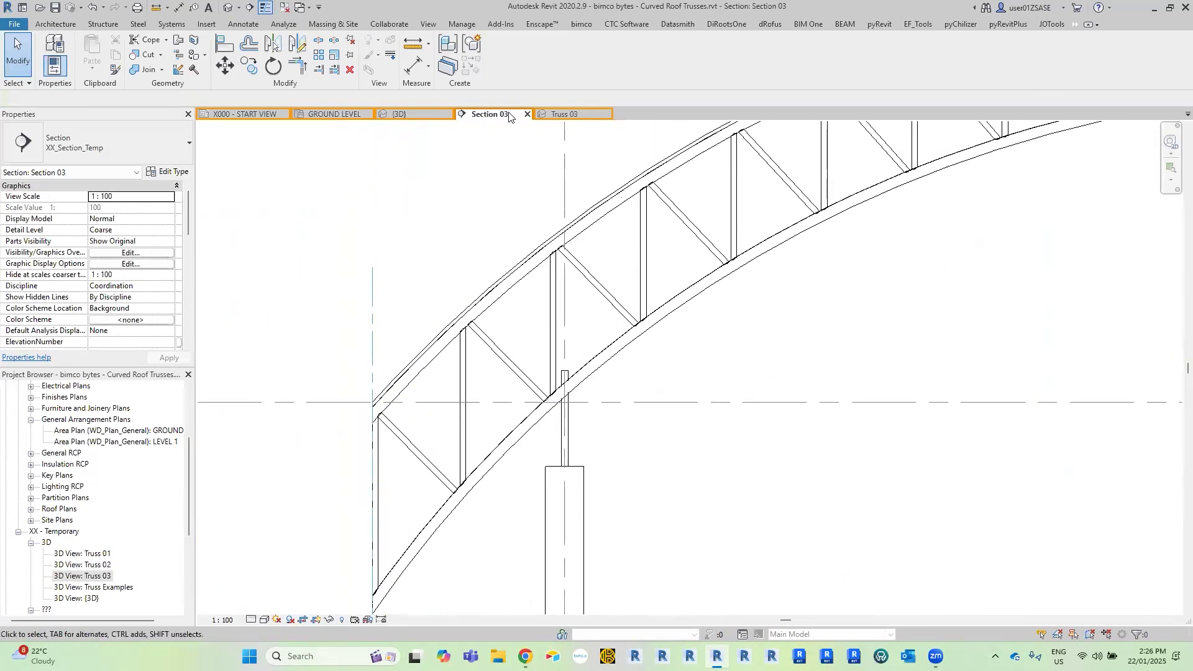
# Open the Truss 03 3D view and examine the chord ends and web joints across all the copied trusses.
pyautogui.click(563, 117)
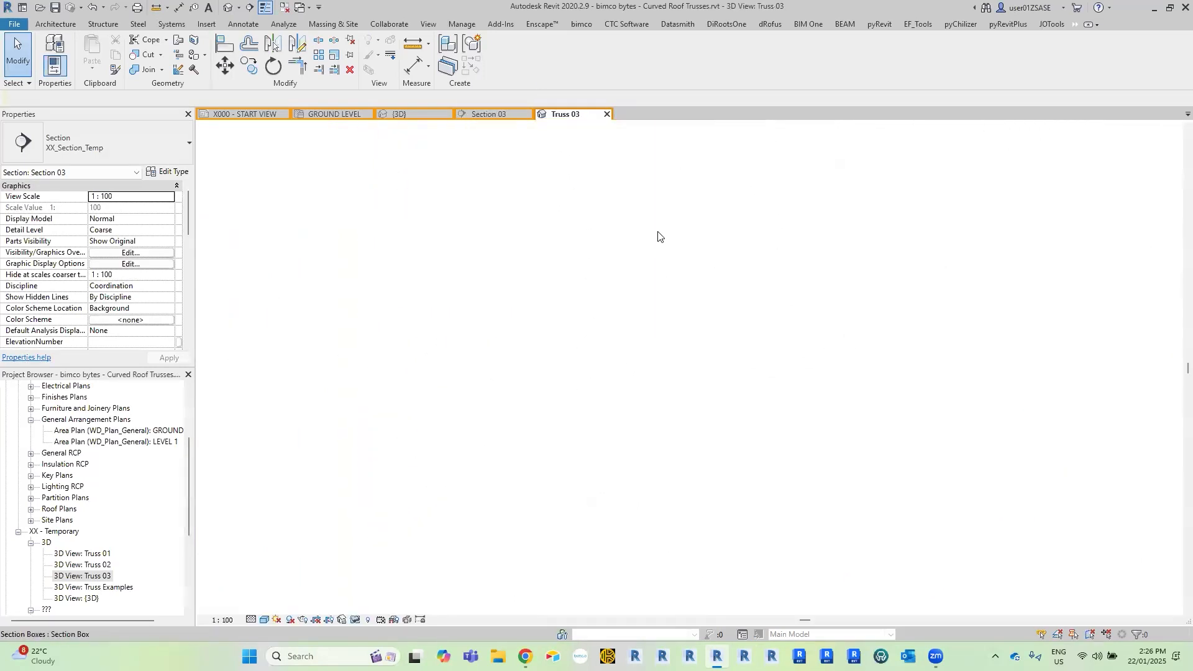
pyautogui.scroll(6, 725, 319)
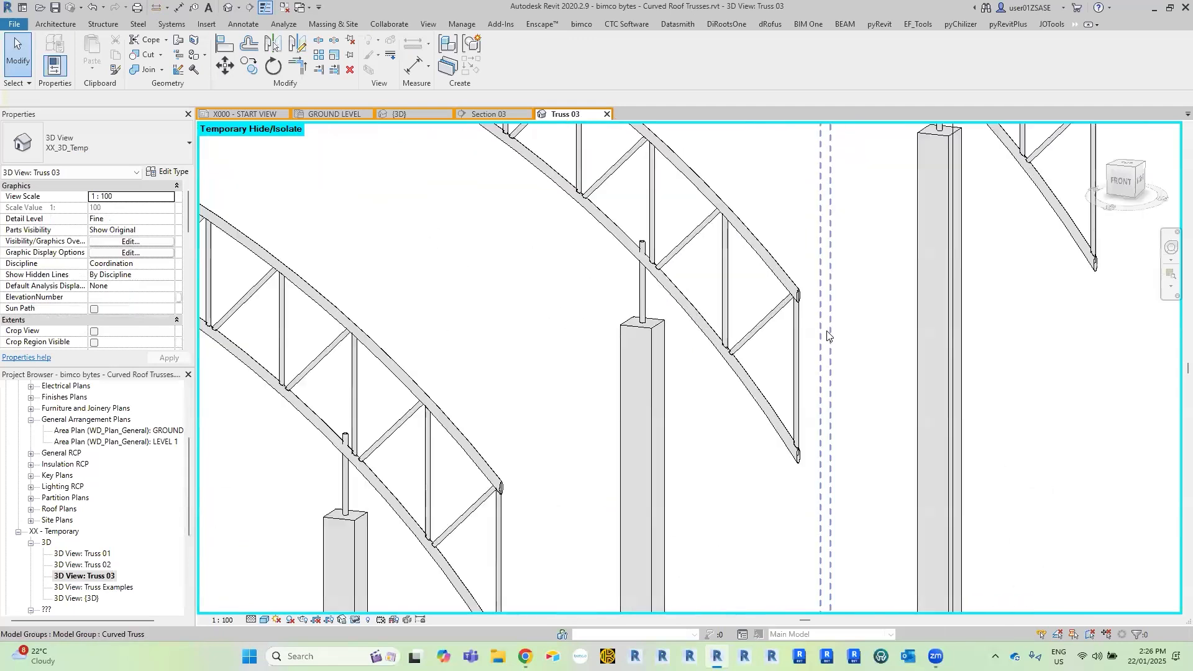
pyautogui.moveTo(839, 222); pyautogui.dragTo(671, 285, button='middle')
pyautogui.moveTo(931, 205); pyautogui.dragTo(711, 385, button='middle')
pyautogui.moveTo(795, 141); pyautogui.dragTo(766, 299, button='middle')
pyautogui.scroll(-4, 615, 255)
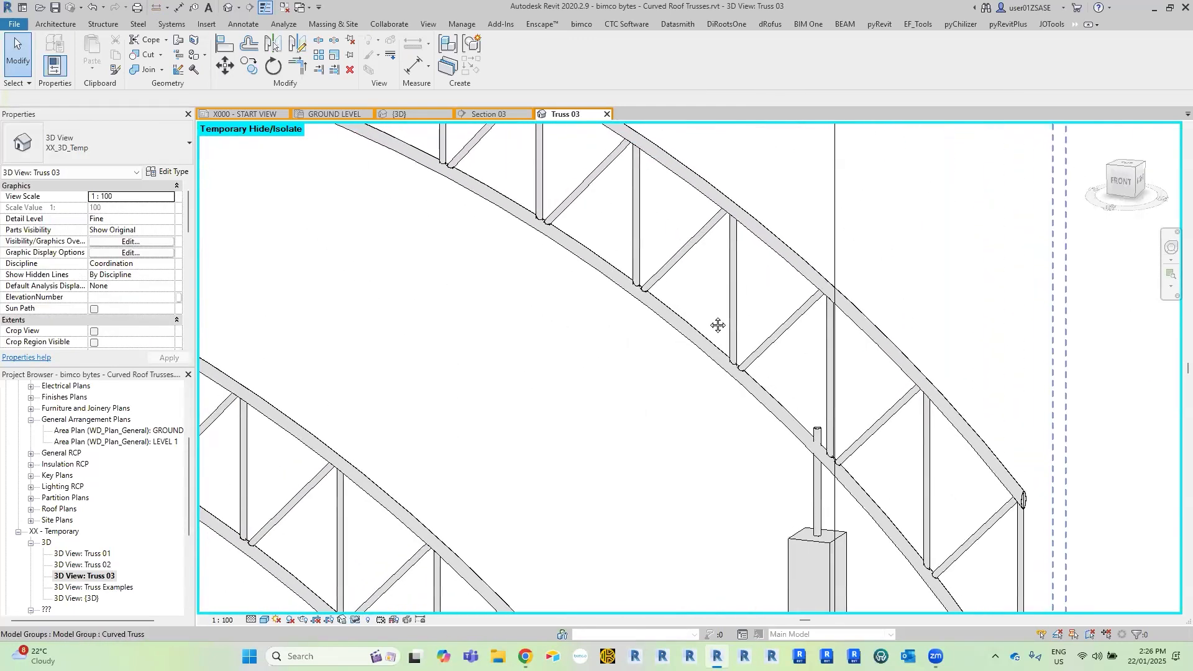
pyautogui.scroll(6, 608, 295)
pyautogui.scroll(2, 609, 291)
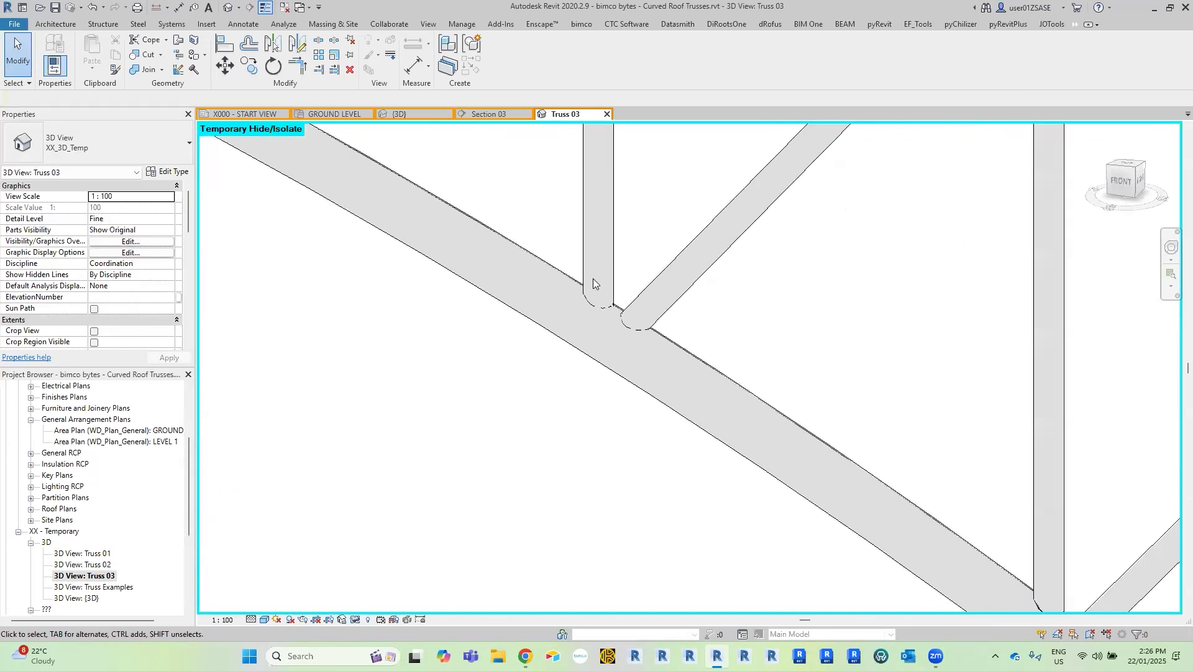
pyautogui.scroll(-5, 685, 426)
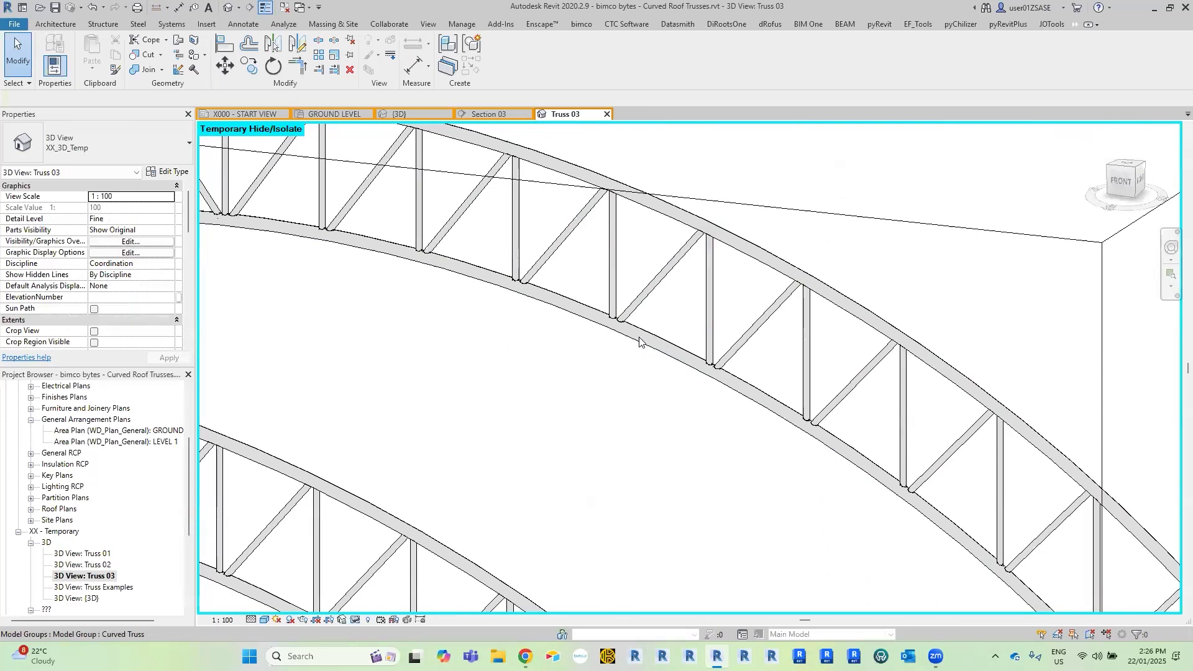
pyautogui.scroll(-6, 578, 404)
pyautogui.keyDown('shift'); pyautogui.moveTo(680, 460); pyautogui.dragTo(661, 324, button='middle'); pyautogui.keyUp('shift')
pyautogui.scroll(4, 661, 323)
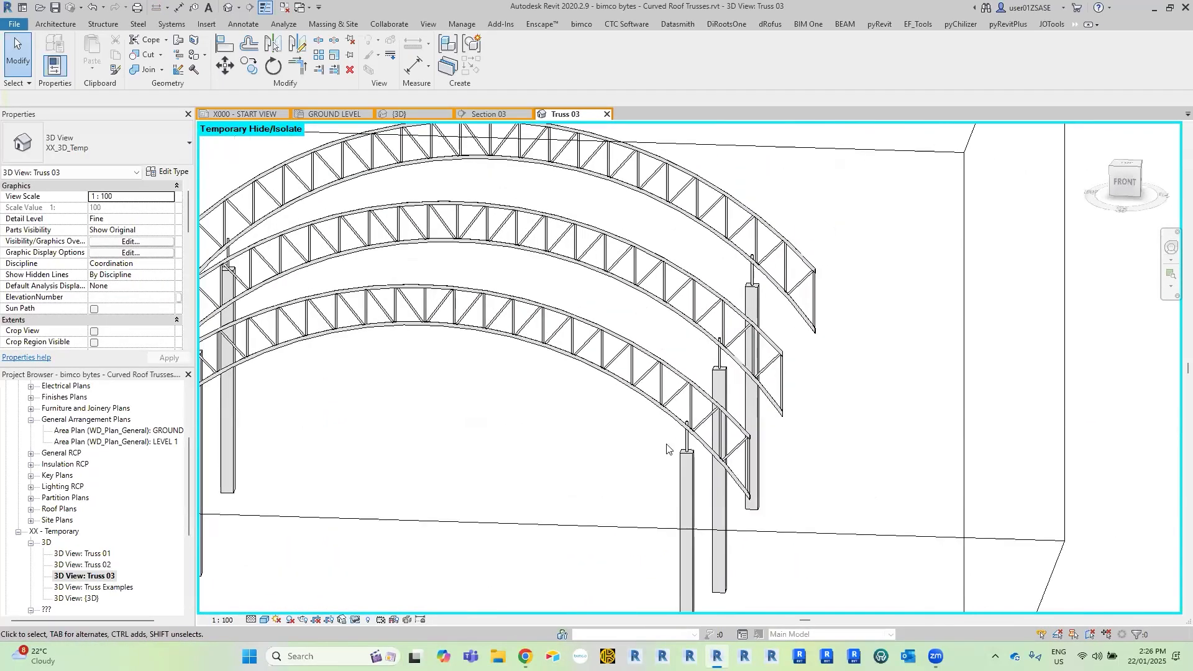
pyautogui.scroll(-2, 705, 420)
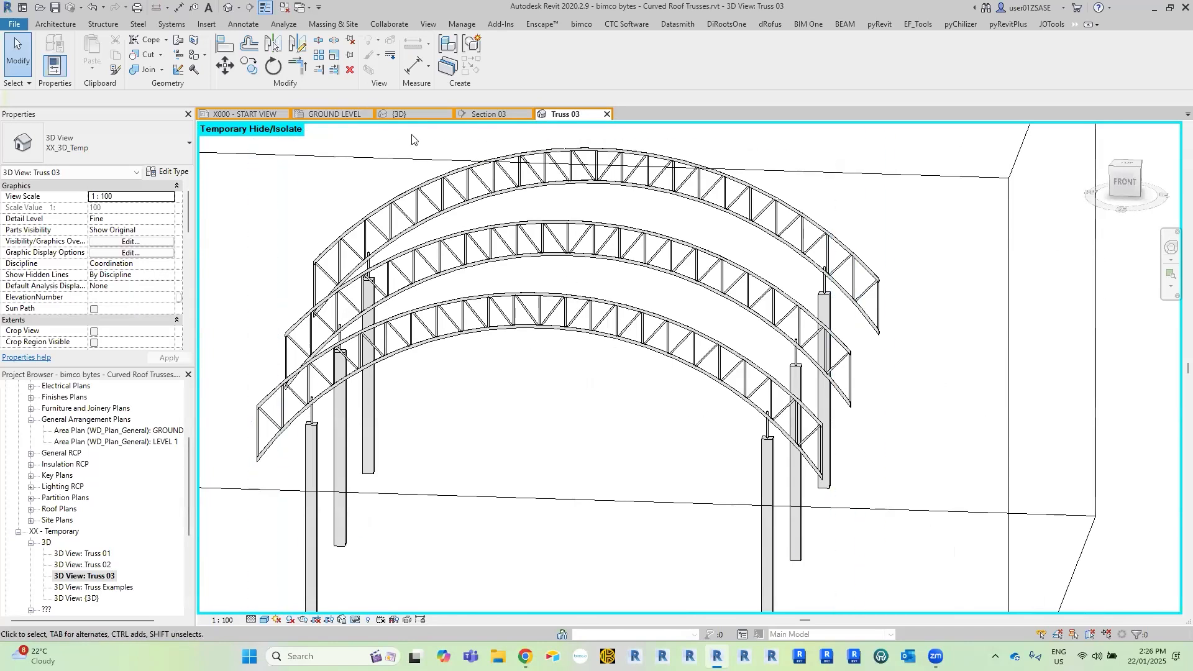
# Open the Truss Examples 3D view and temporarily hide its section box.
pyautogui.doubleClick(120, 589)
pyautogui.keyDown('shift'); pyautogui.moveTo(768, 269); pyautogui.dragTo(972, 372, button='middle'); pyautogui.keyUp('shift')
pyautogui.scroll(2, 572, 284)
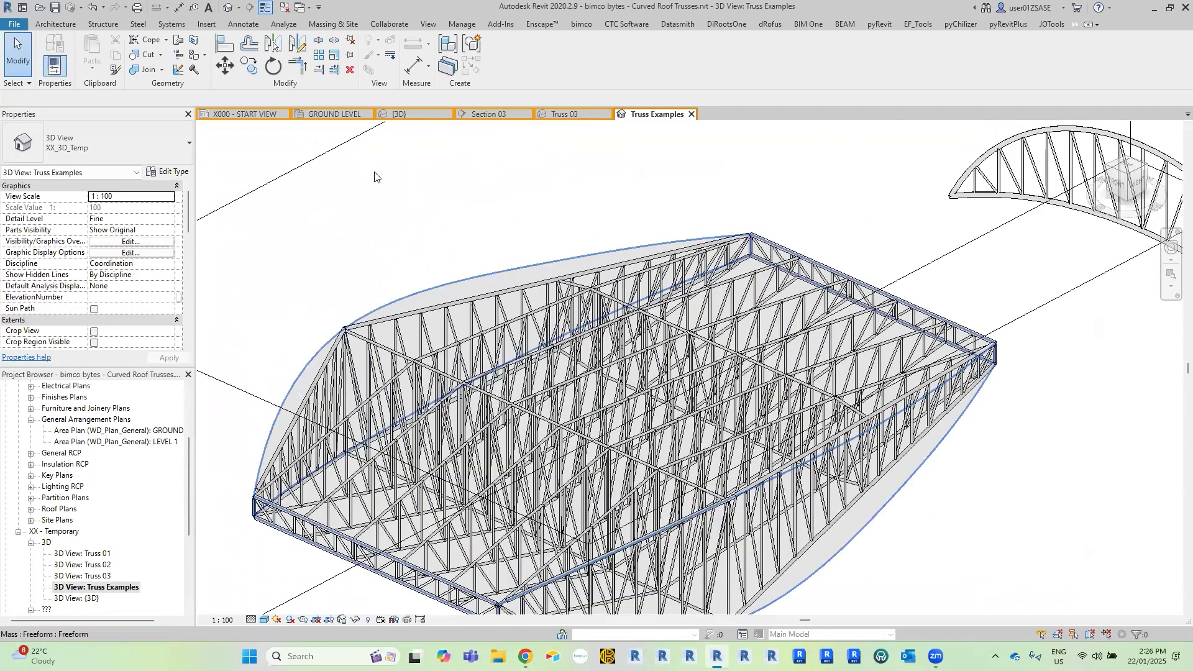
pyautogui.scroll(-2, 378, 178)
pyautogui.click(375, 174)
pyautogui.press('h')
pyautogui.press('h')
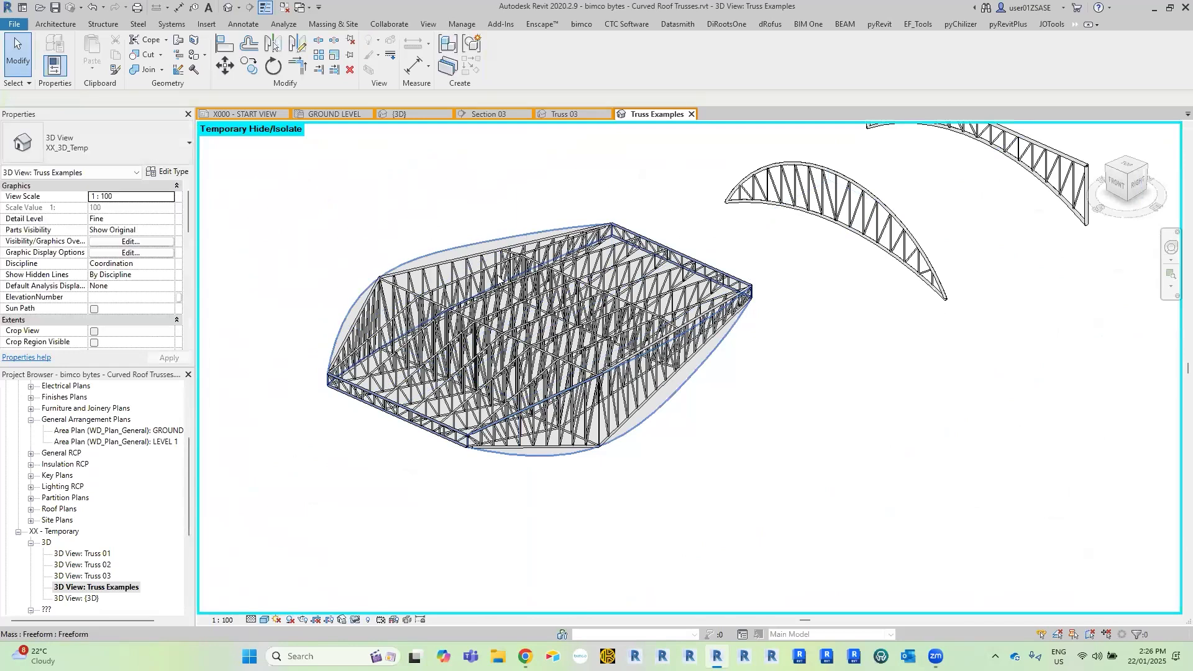
# Examine the freeform roof mass and one Freeform Truss group beneath it by selecting each and viewing it from different angles.
pyautogui.click(498, 279)
pyautogui.keyDown('shift'); pyautogui.moveTo(498, 279); pyautogui.dragTo(792, 257, button='middle'); pyautogui.keyUp('shift')
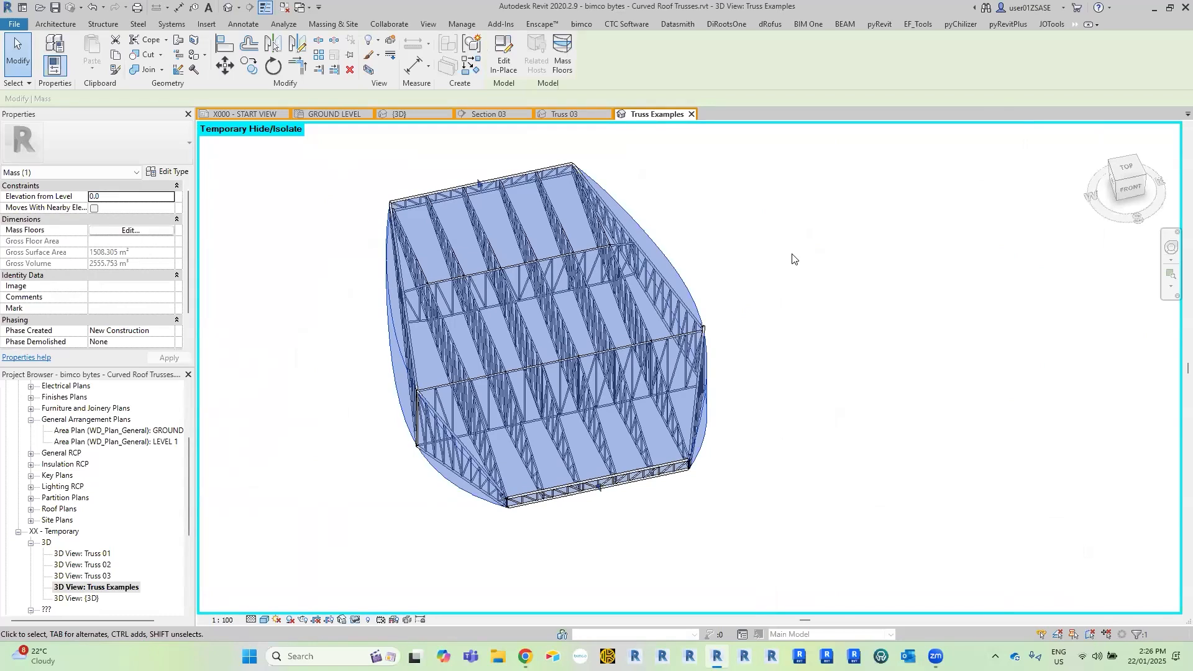
pyautogui.click(792, 255)
pyautogui.scroll(4, 640, 308)
pyautogui.click(674, 344)
pyautogui.keyDown('shift'); pyautogui.moveTo(808, 292); pyautogui.dragTo(900, 294, button='middle'); pyautogui.keyUp('shift')
pyautogui.scroll(-2, 914, 298)
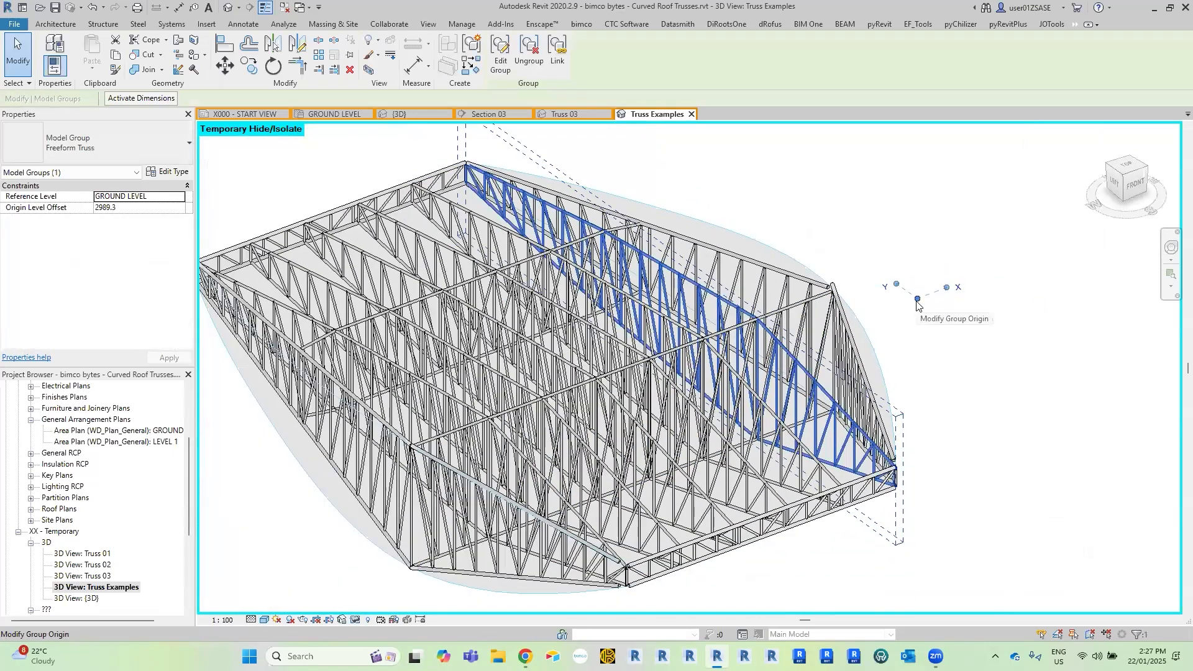
pyautogui.keyDown('shift'); pyautogui.moveTo(917, 305); pyautogui.dragTo(870, 352, button='middle'); pyautogui.keyUp('shift')
pyautogui.click(831, 381)
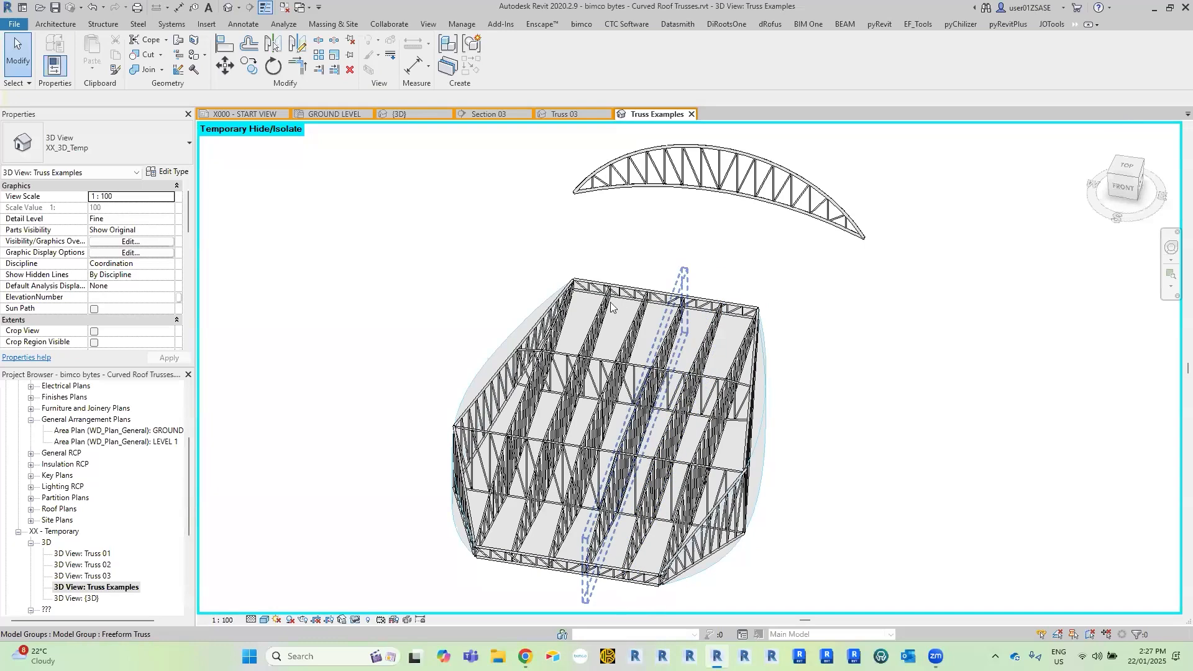
# Inspect the layout of the freeform roof's trusses from several angles, including the cross trusses and perimeter.
pyautogui.keyDown('shift'); pyautogui.moveTo(557, 356); pyautogui.dragTo(519, 290, button='middle'); pyautogui.keyUp('shift')
pyautogui.scroll(2, 519, 290)
pyautogui.moveTo(1012, 454); pyautogui.dragTo(941, 313, button='middle')
pyautogui.scroll(-1, 939, 309)
pyautogui.moveTo(1040, 170); pyautogui.dragTo(771, 300, button='middle')
pyautogui.moveTo(577, 297); pyautogui.dragTo(668, 242, button='middle')
pyautogui.scroll(-1, 666, 243)
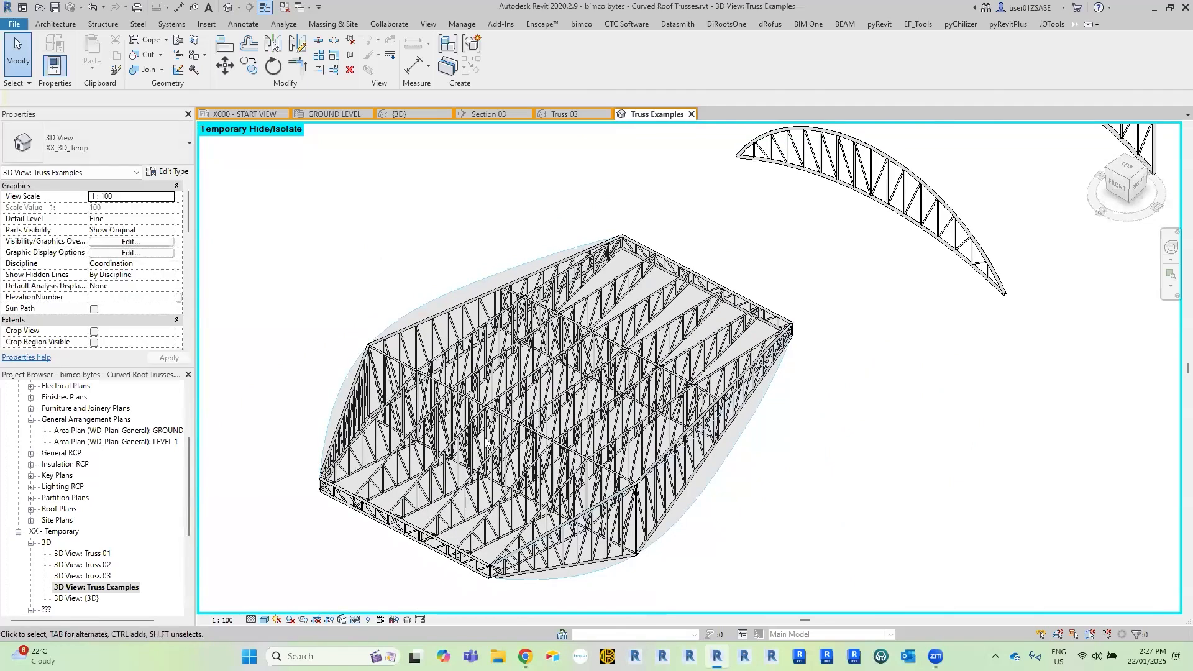
pyautogui.moveTo(504, 407); pyautogui.dragTo(499, 419, button='middle')
# Open the profile of the standalone truss with the straight top chord and curved bottom chord for editing.
pyautogui.moveTo(1080, 153); pyautogui.dragTo(887, 342, button='middle')
pyautogui.keyDown('shift'); pyautogui.moveTo(927, 381); pyautogui.dragTo(847, 392, button='middle'); pyautogui.keyUp('shift')
pyautogui.moveTo(963, 464); pyautogui.dragTo(834, 387, button='middle')
pyautogui.scroll(3, 831, 380)
pyautogui.scroll(-2, 802, 365)
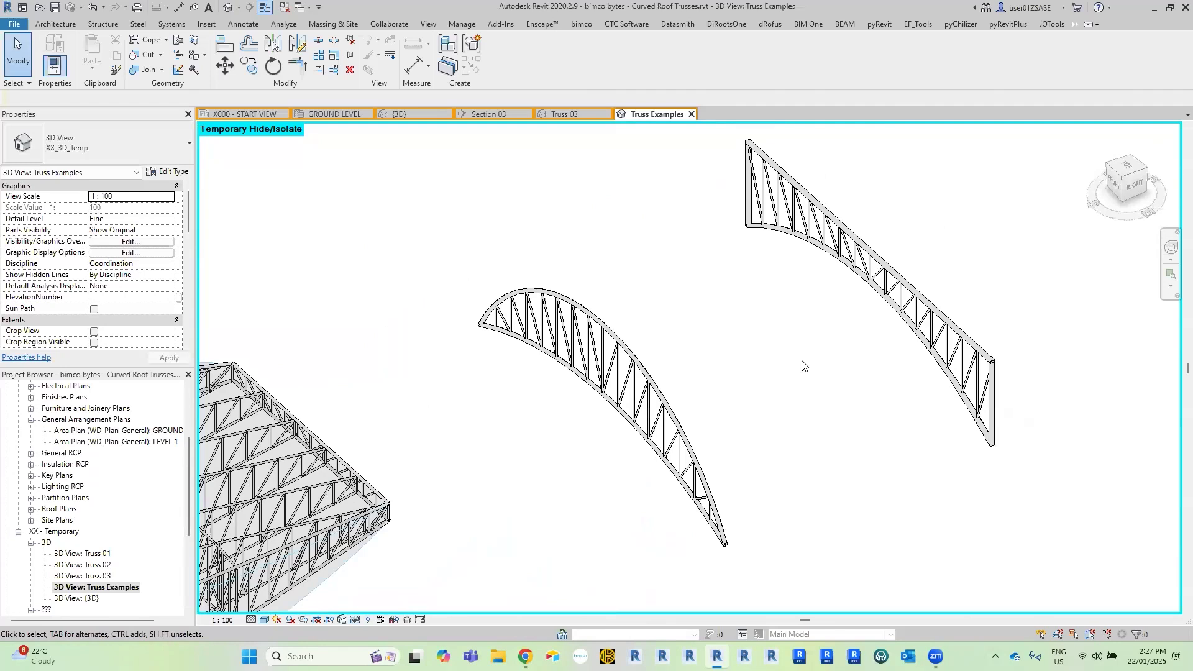
pyautogui.doubleClick(861, 259)
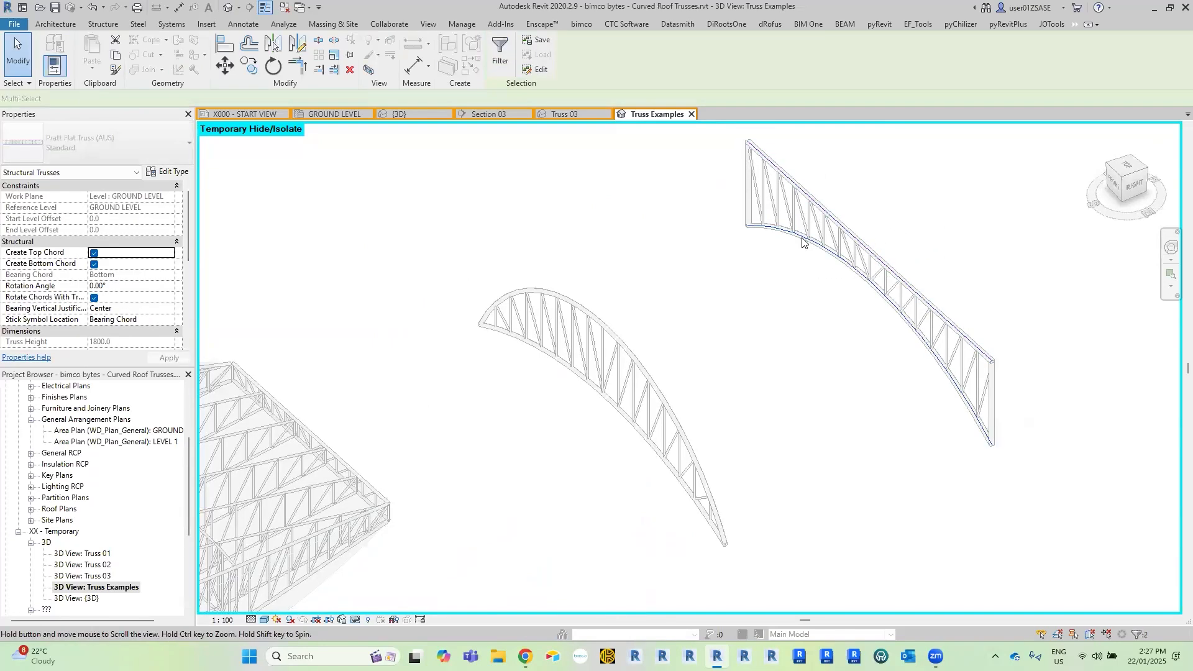
pyautogui.scroll(2, 799, 240)
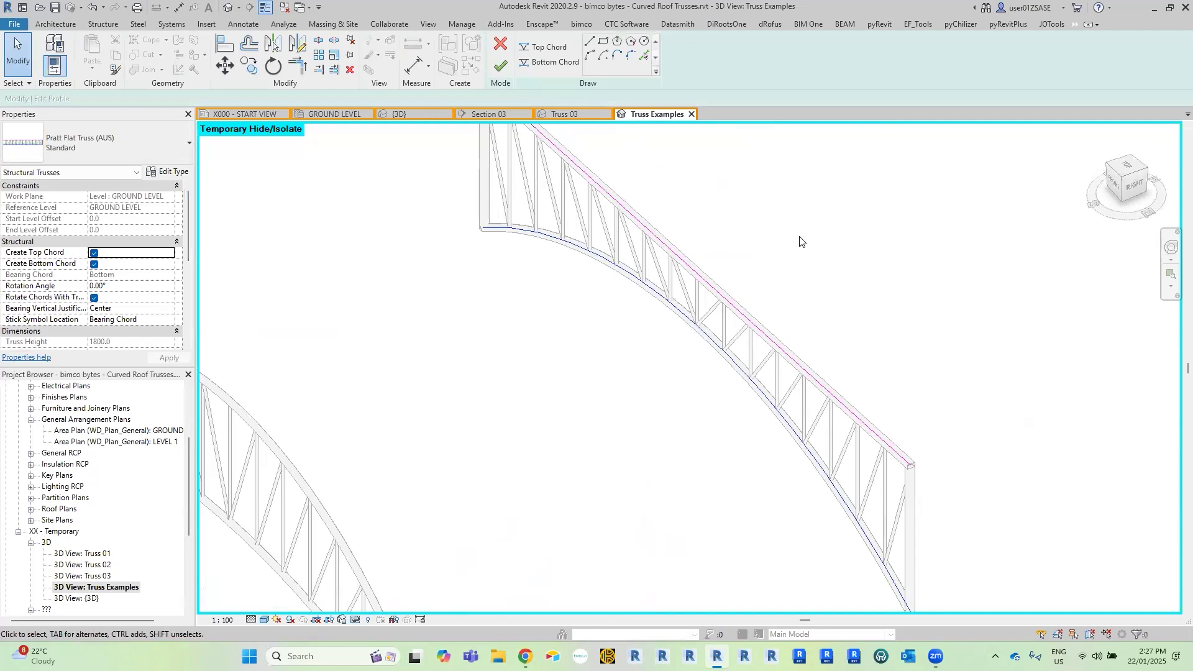